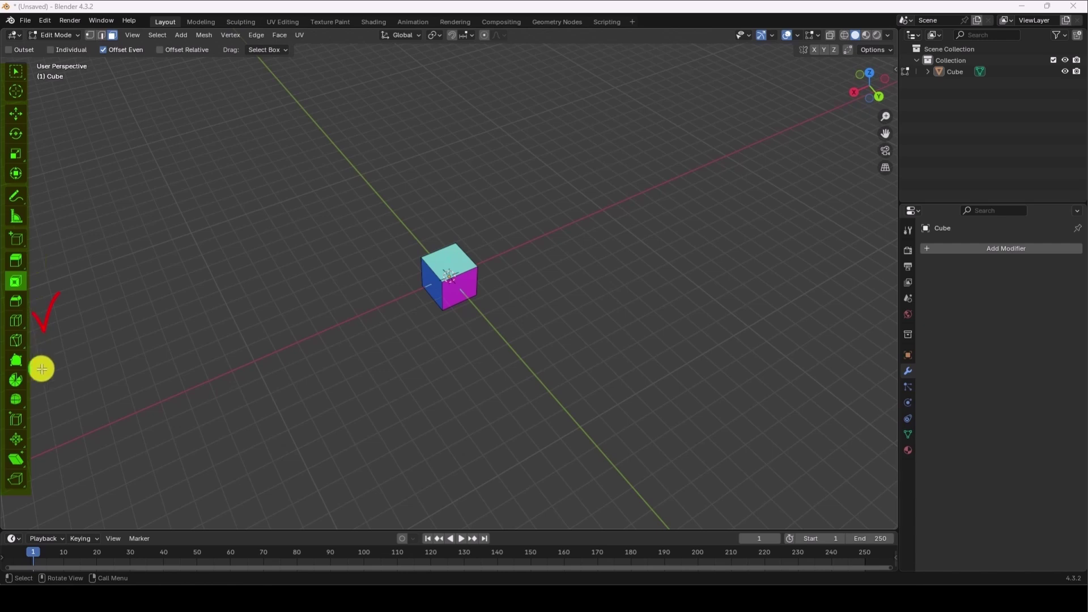
# - Activate the Extrude Region tool and switch the cube to Object Mode and back to Edit Mode
pyautogui.click(15, 261)
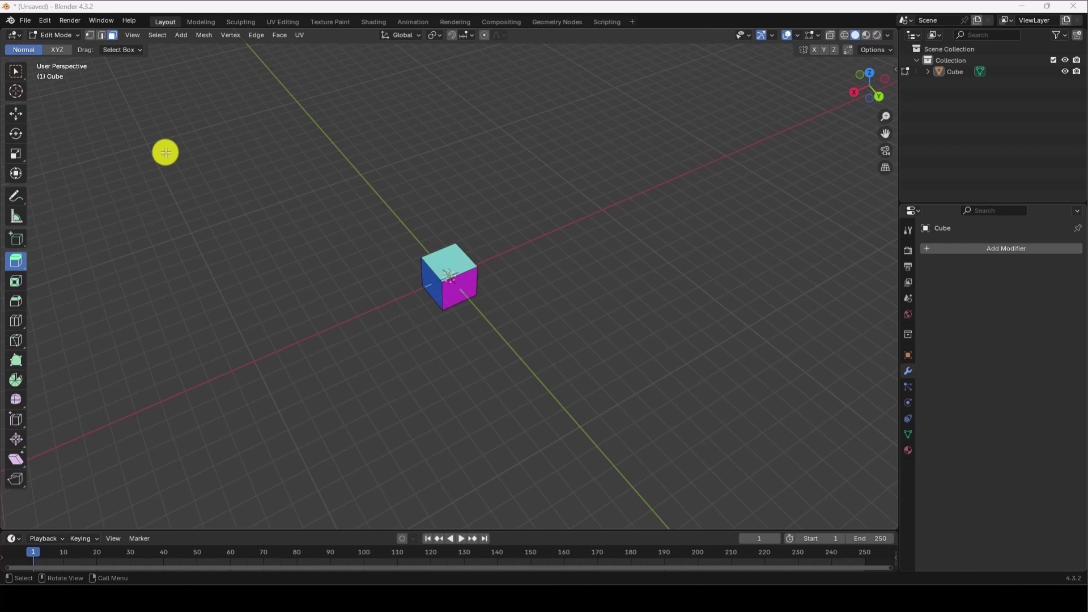
pyautogui.click(76, 36)
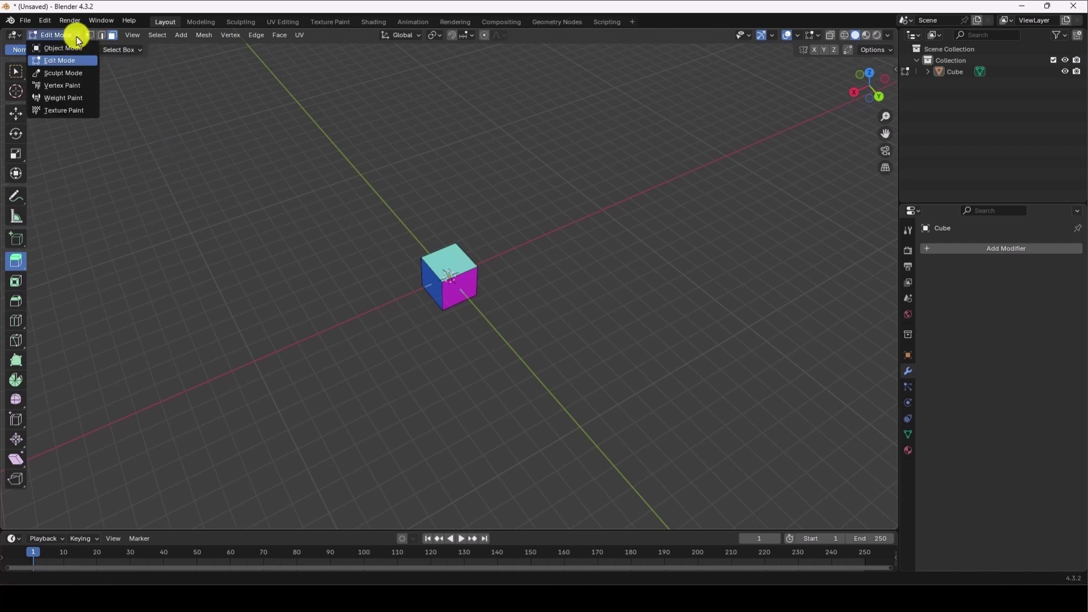
pyautogui.click(69, 49)
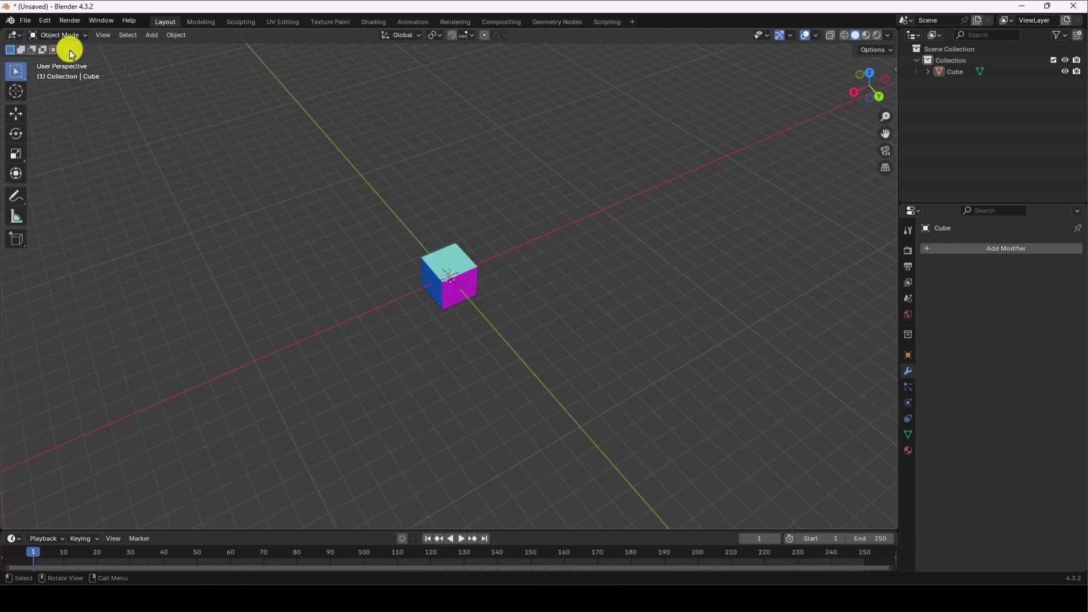
pyautogui.click(76, 40)
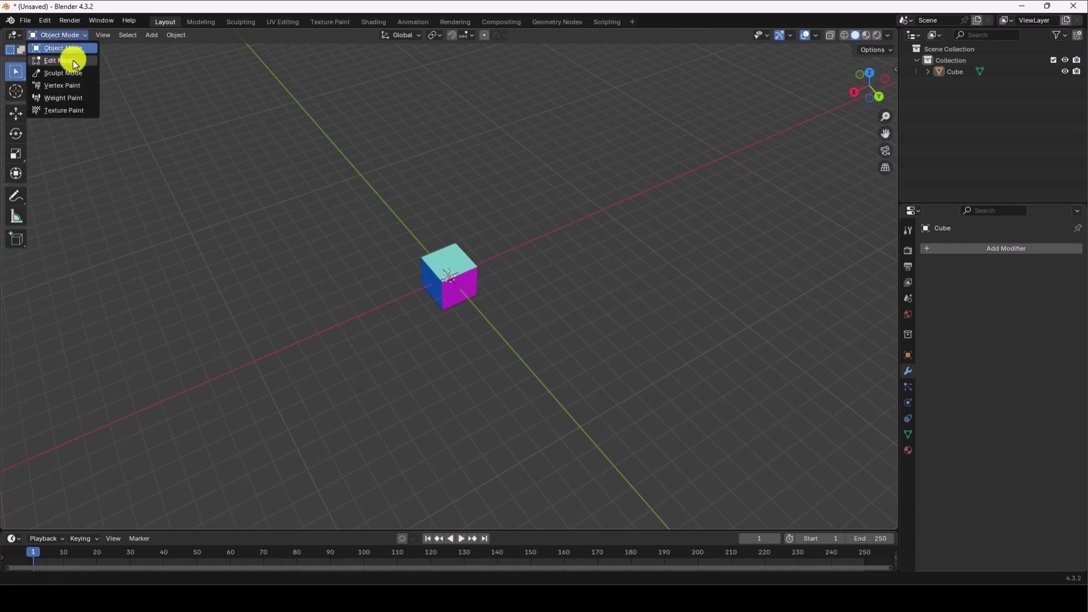
pyautogui.click(73, 60)
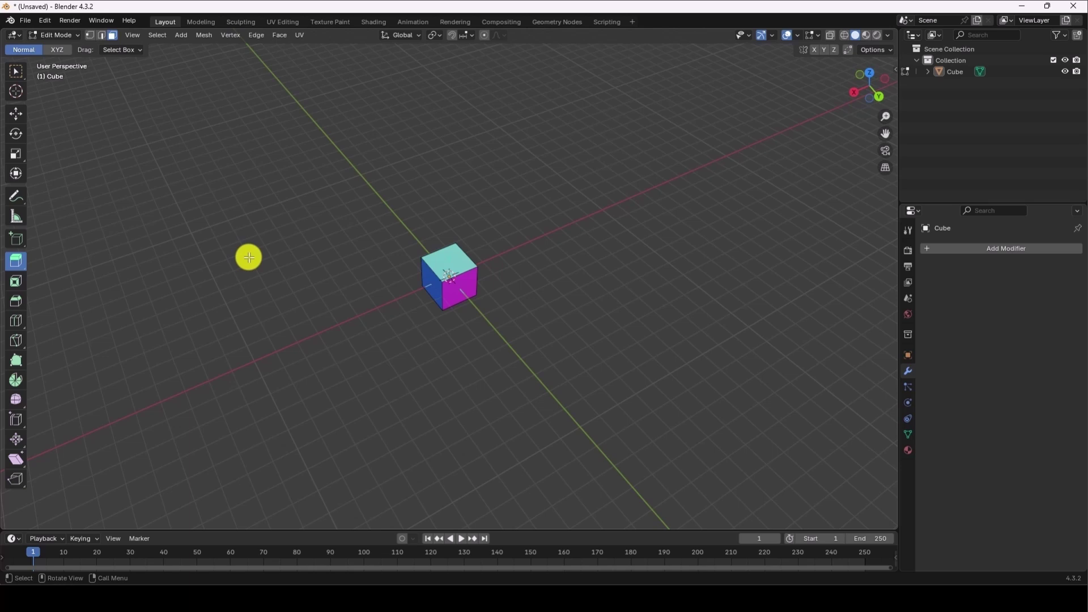
# - Toggle the cube repeatedly between Object Mode and Edit Mode, ending in Edit Mode
pyautogui.press('Tab')
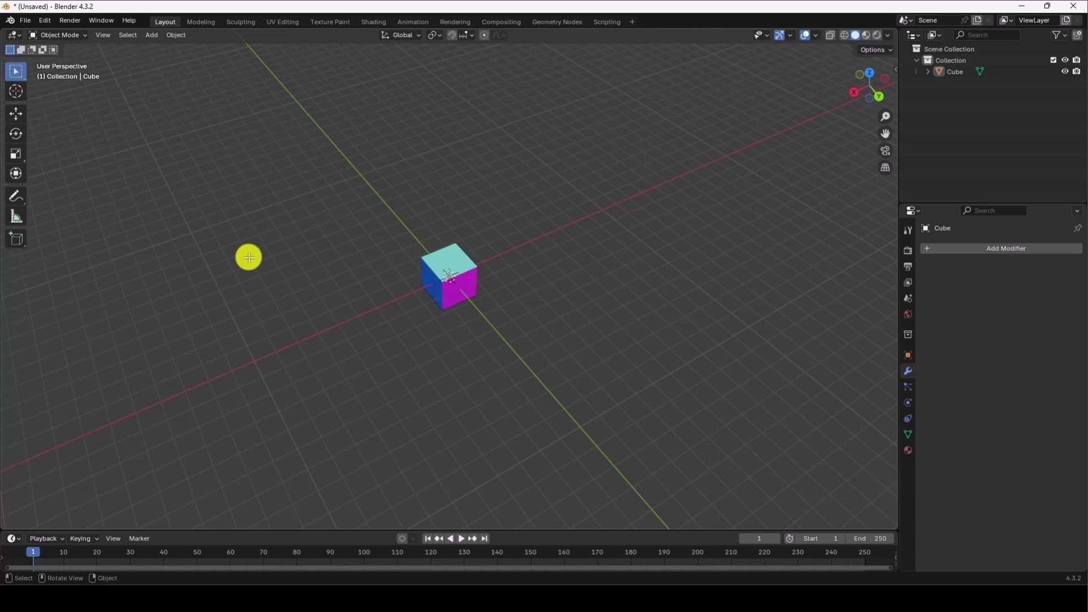
pyautogui.press('Tab')
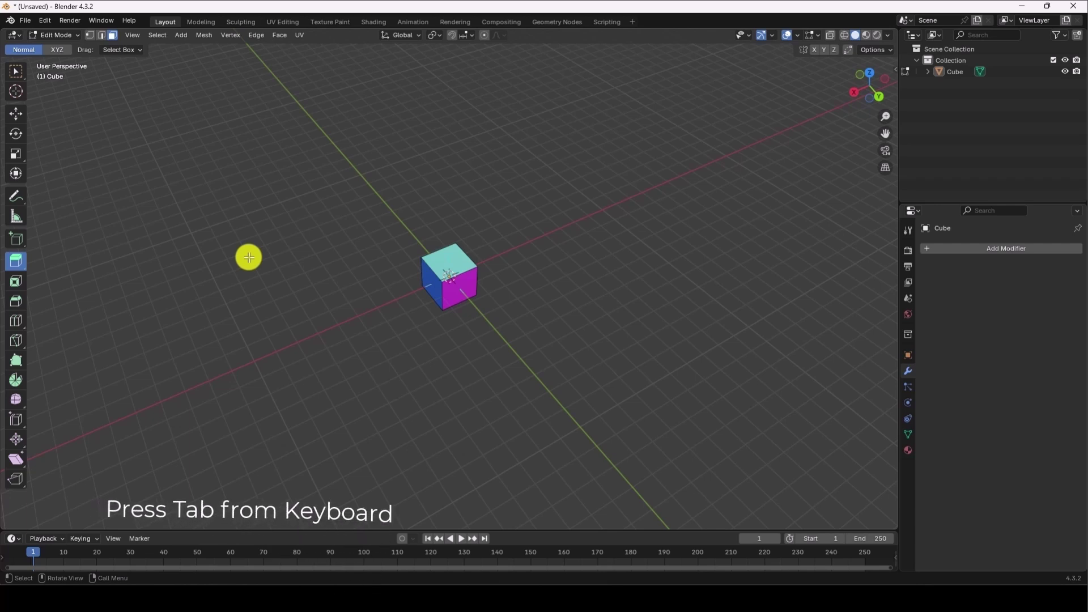
pyautogui.press('Tab')
pyautogui.press('Tab')
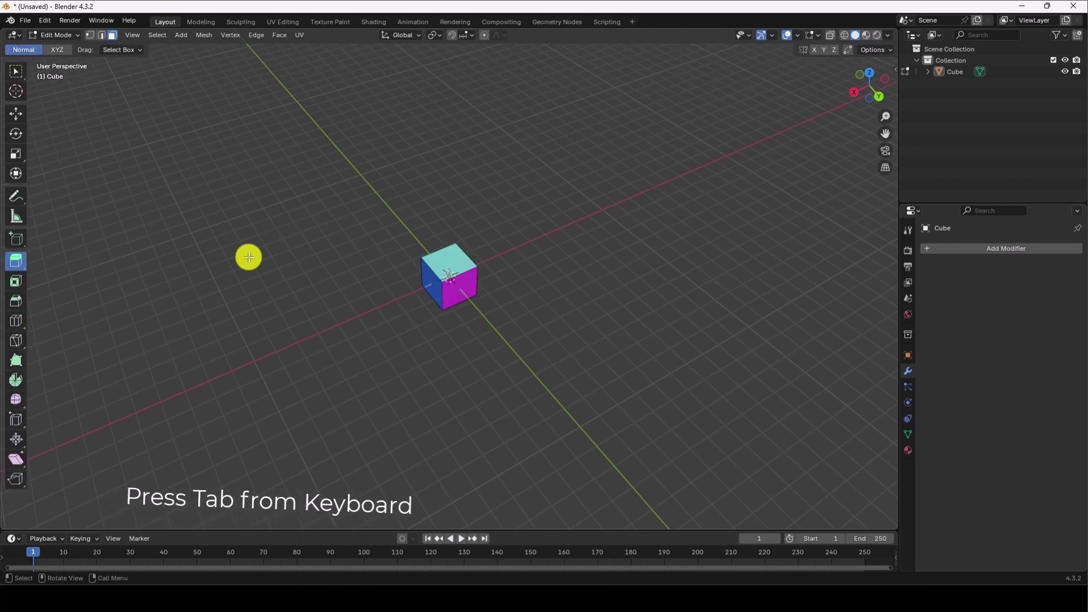
pyautogui.press('Tab')
pyautogui.press('Tab')
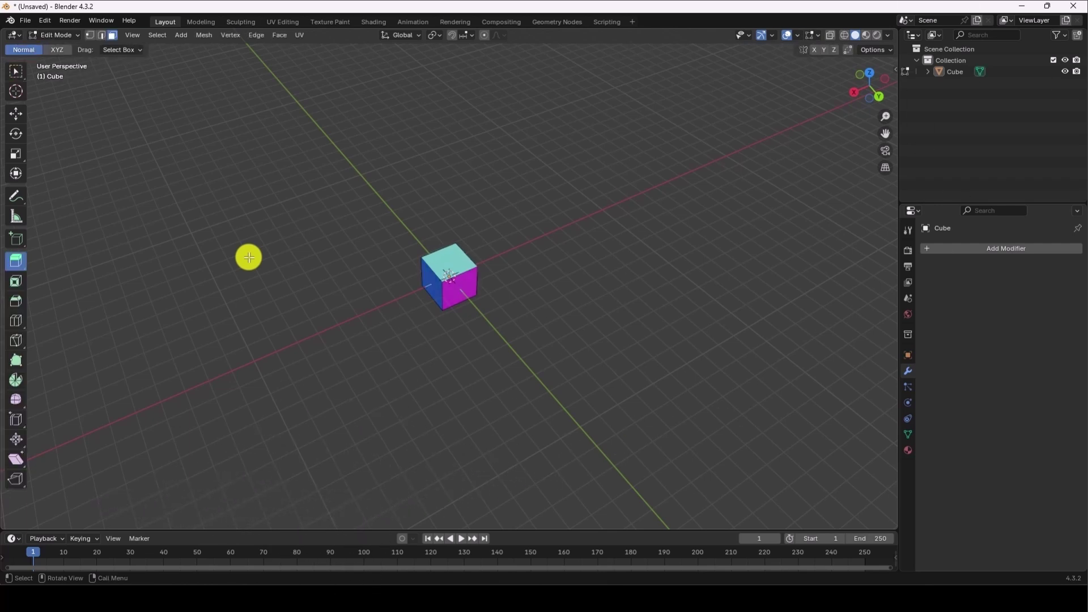
pyautogui.press('Tab')
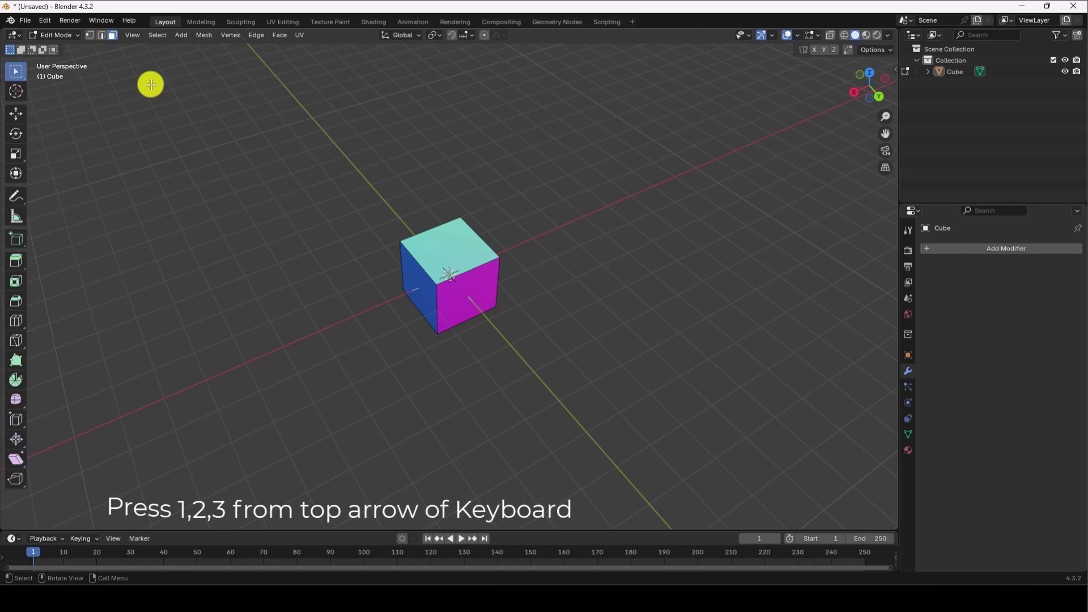
# - Switch to vertex selection and select individual corner vertices of the cube's top face one after another
pyautogui.click(90, 35)
pyautogui.moveTo(349, 221); pyautogui.dragTo(417, 259)
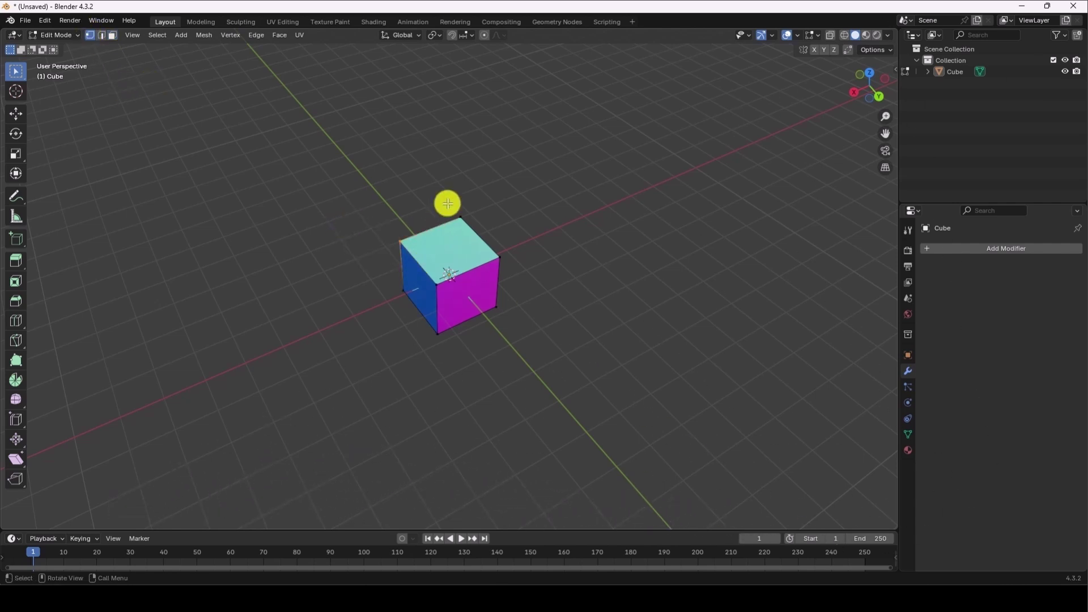
pyautogui.click(507, 269)
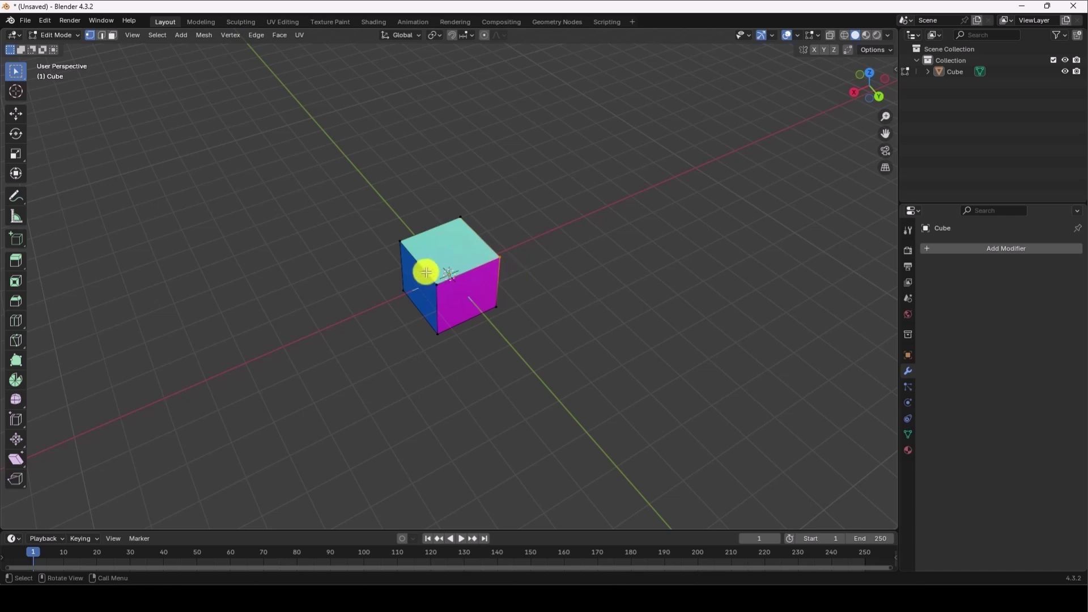
pyautogui.click(404, 245)
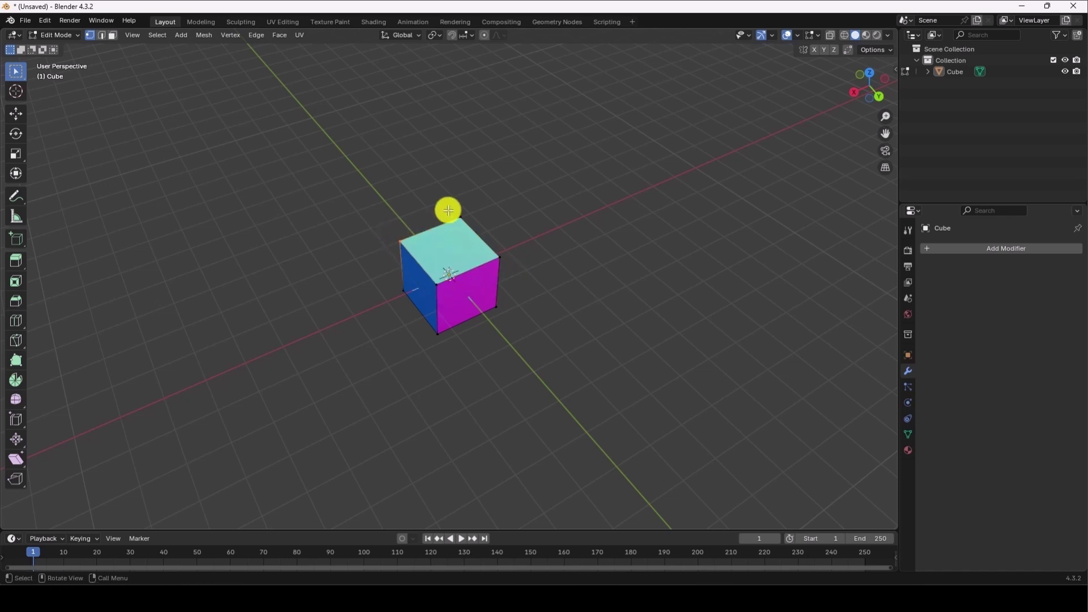
pyautogui.click(455, 214)
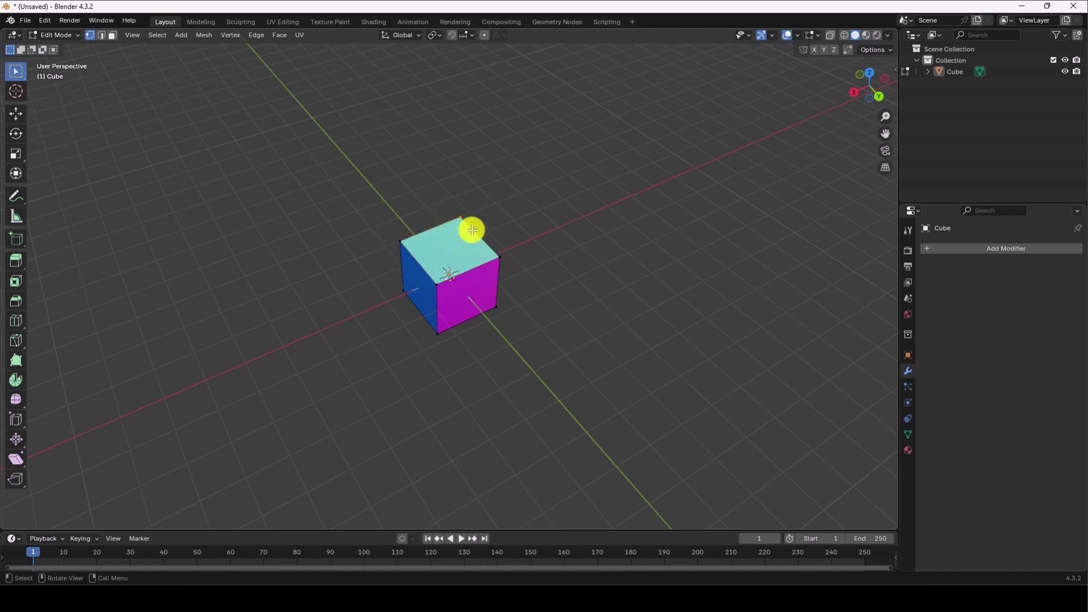
# - Try edge selection, return to face selection, and select the cube's top, blue and magenta faces in turn
pyautogui.click(102, 35)
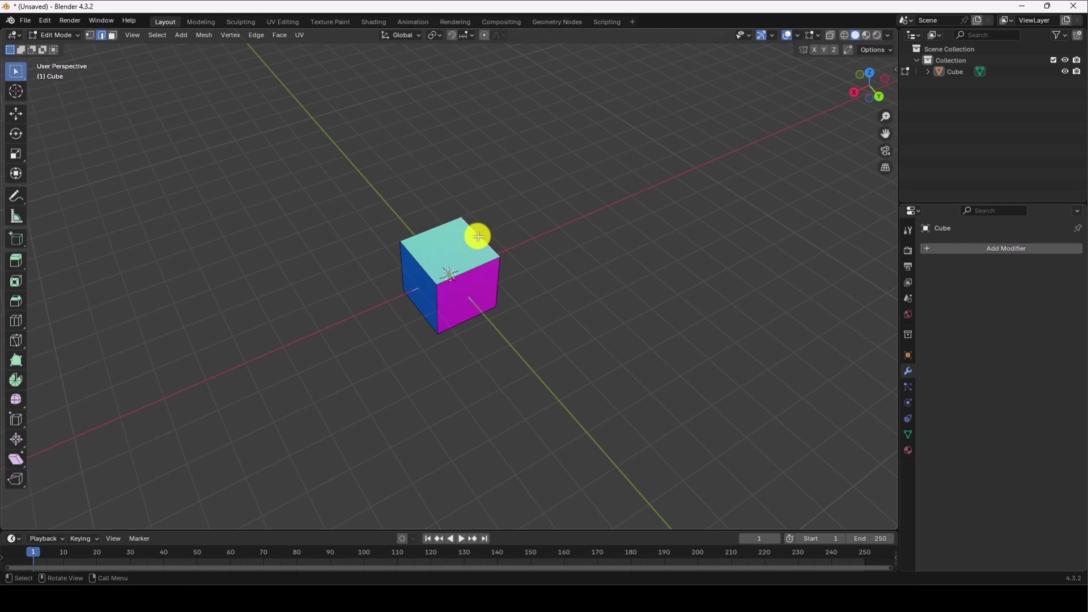
pyautogui.scroll(4, 482, 231)
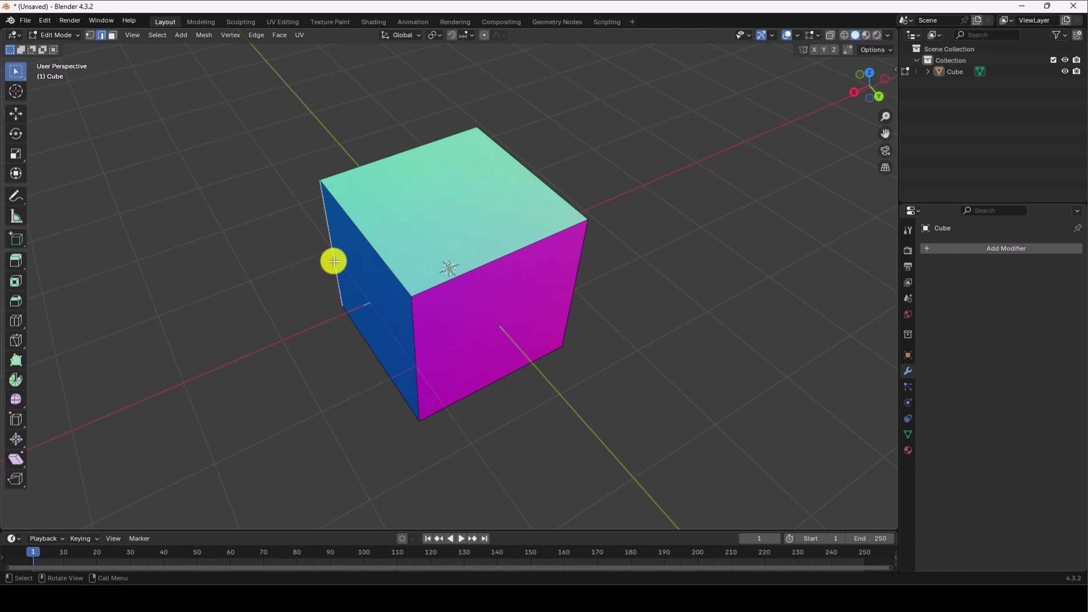
pyautogui.click(113, 36)
pyautogui.click(449, 235)
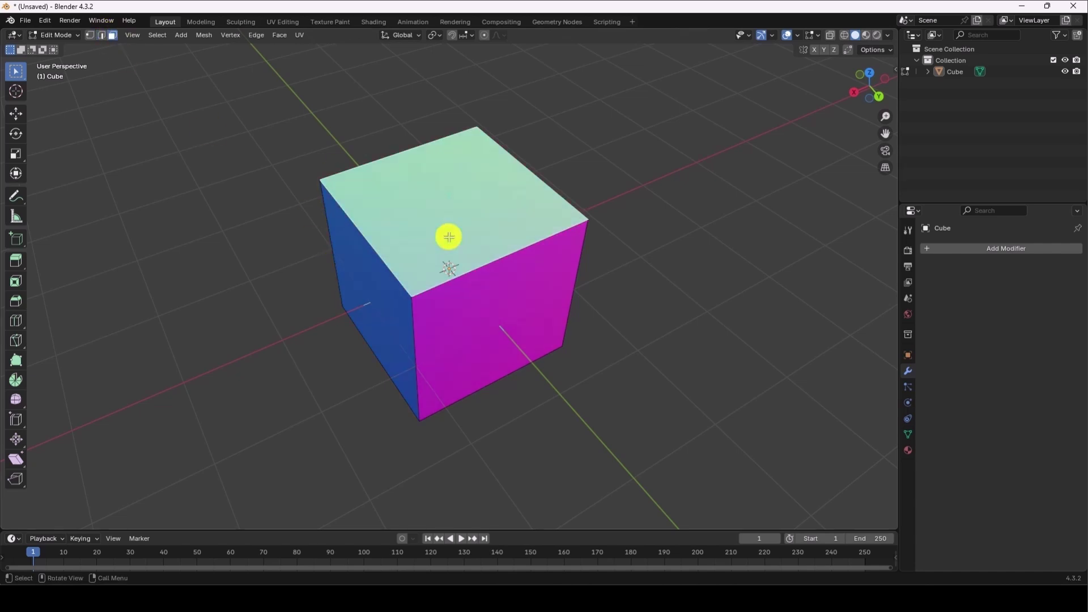
pyautogui.click(390, 305)
pyautogui.click(431, 319)
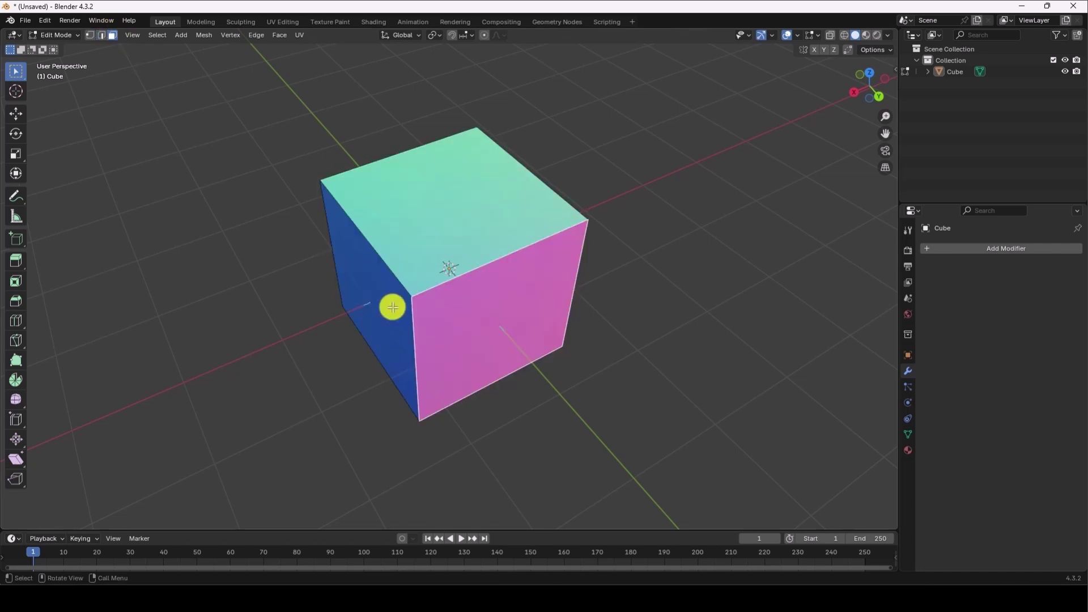
pyautogui.click(389, 306)
pyautogui.click(425, 233)
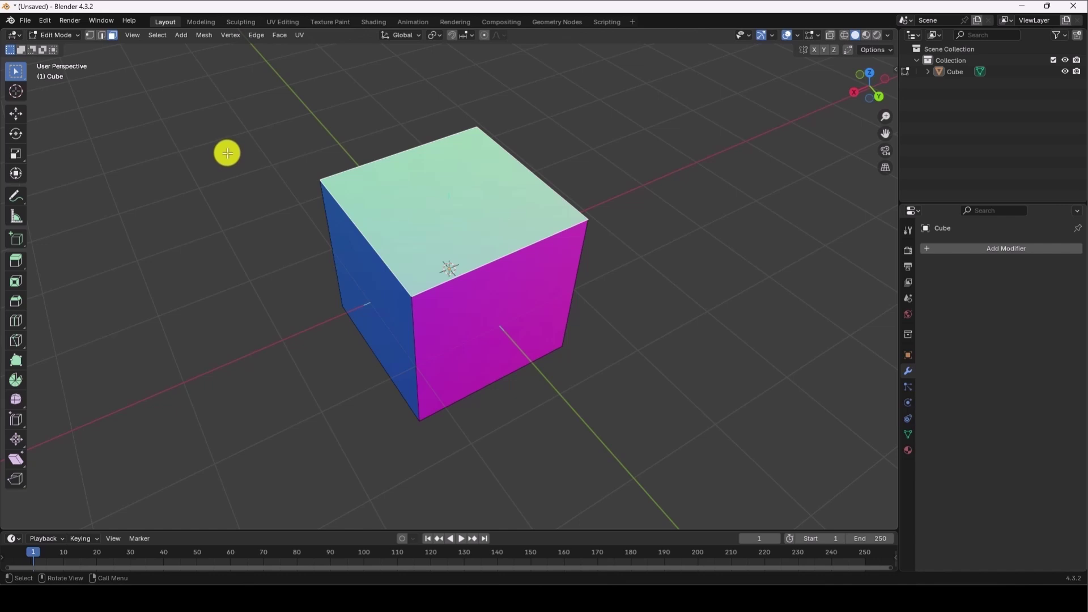
pyautogui.press('1')
pyautogui.press('3')
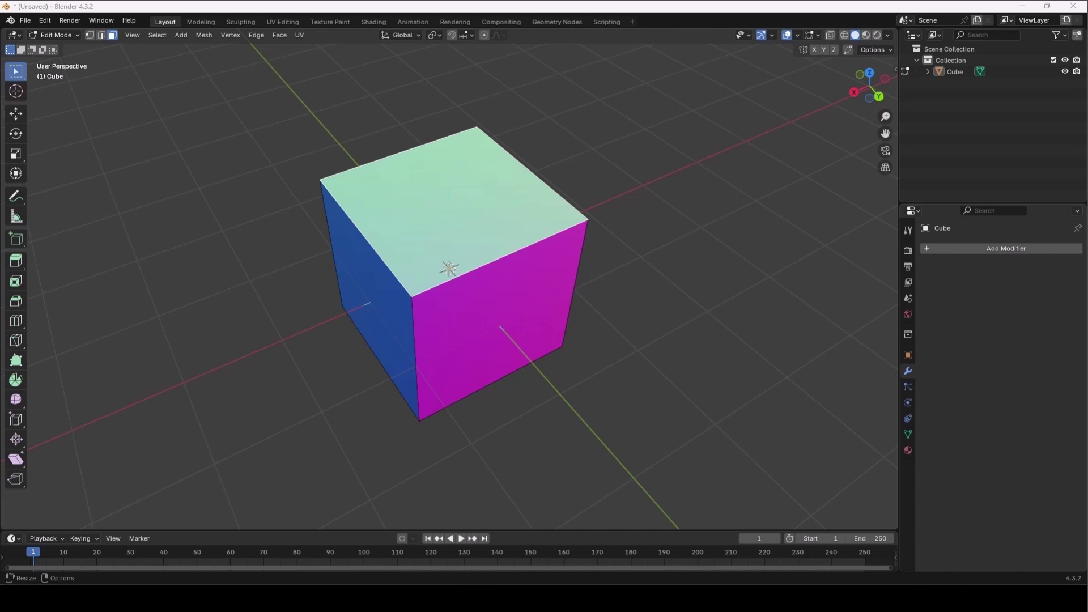
# - Extrude the cube's top face upward with the Extrude Region tool
pyautogui.scroll(-2, 218, 238)
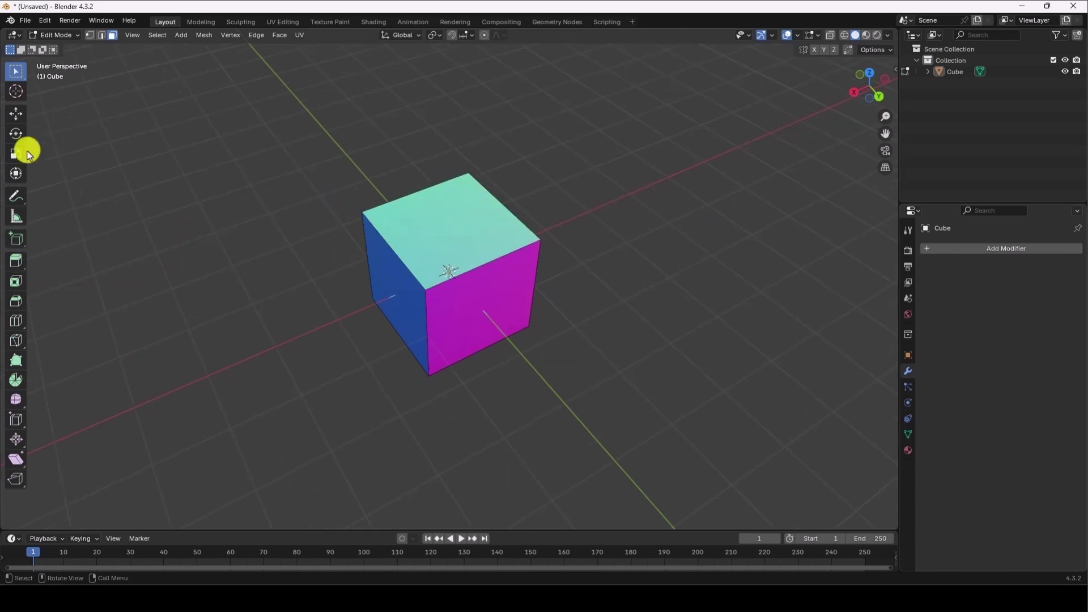
pyautogui.click(20, 264)
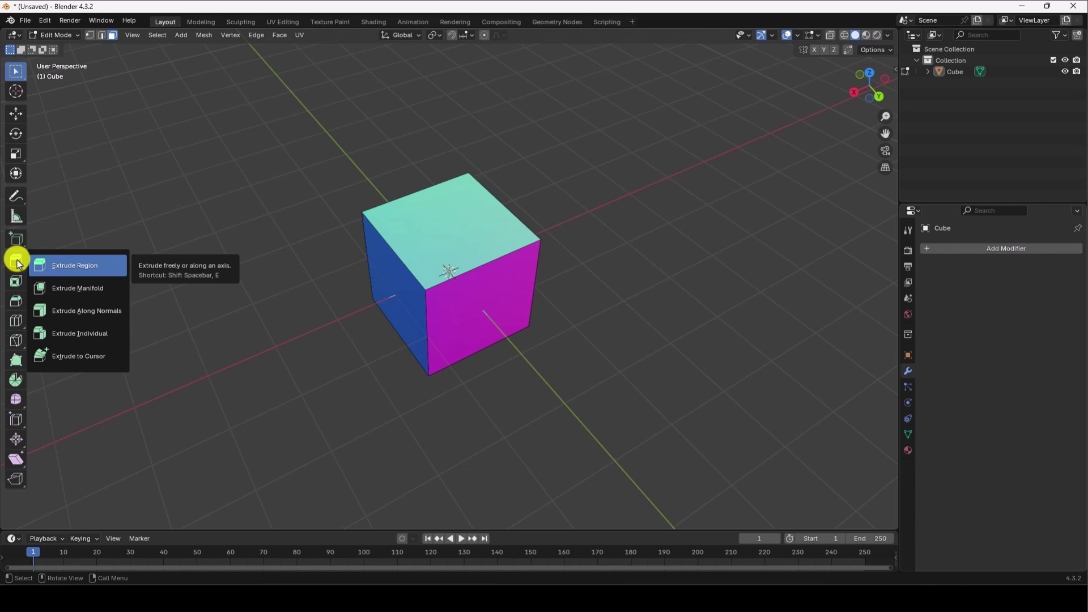
pyautogui.click(90, 264)
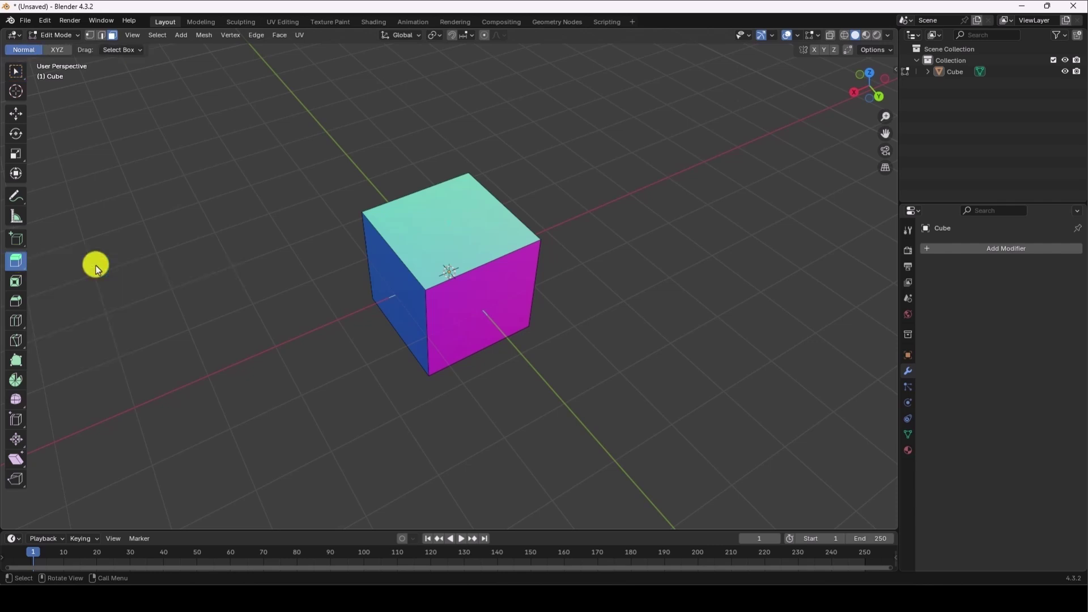
pyautogui.click(448, 231)
pyautogui.moveTo(455, 191); pyautogui.dragTo(446, 152)
# - Extrude the blue side face outward, and extrude the magenta side face outward by about 0.74 m
pyautogui.click(400, 304)
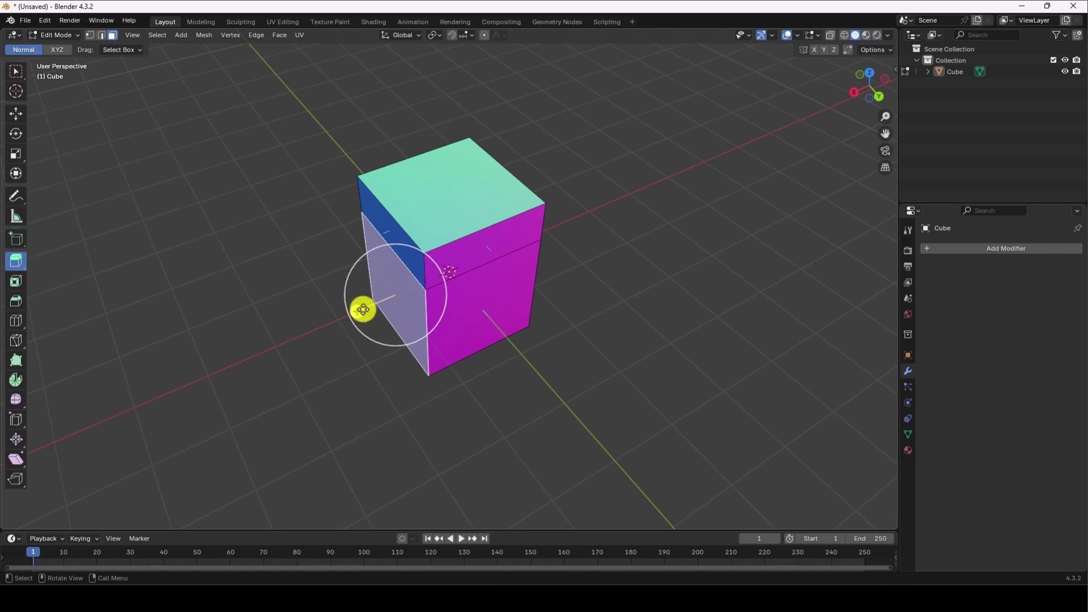
pyautogui.moveTo(356, 311); pyautogui.dragTo(311, 329)
pyautogui.click(503, 339)
pyautogui.moveTo(503, 339); pyautogui.dragTo(537, 369)
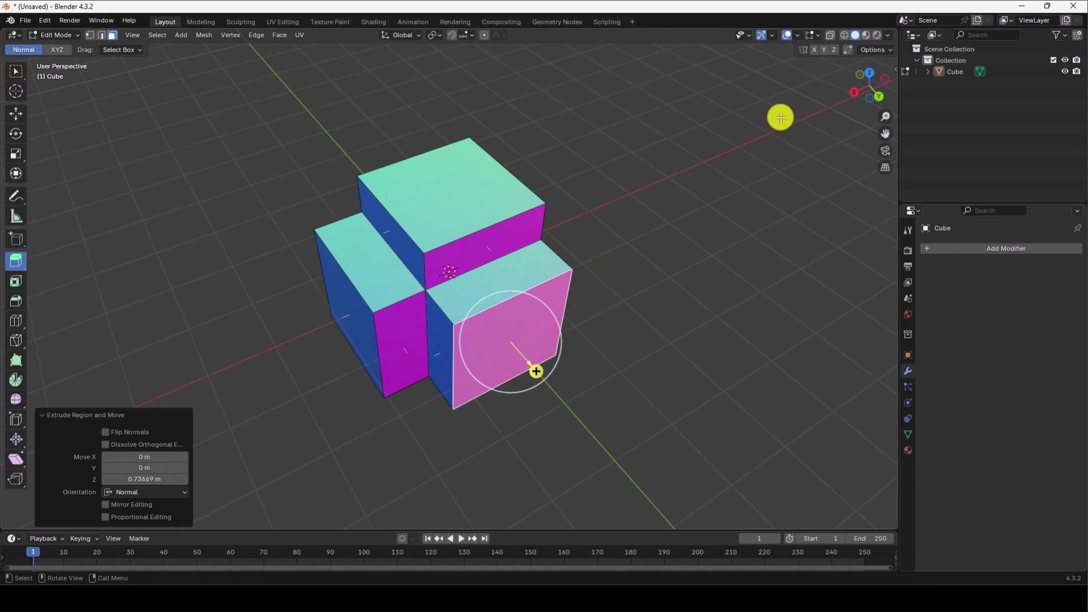
# - Turn off the face normals display in the mesh edit mode overlays
pyautogui.click(819, 38)
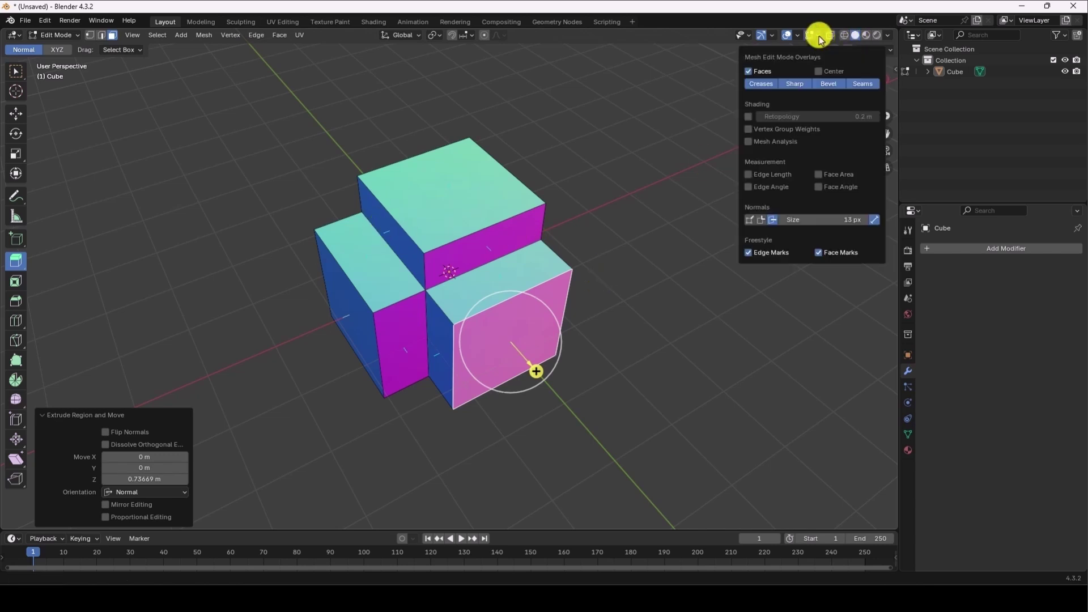
pyautogui.click(797, 35)
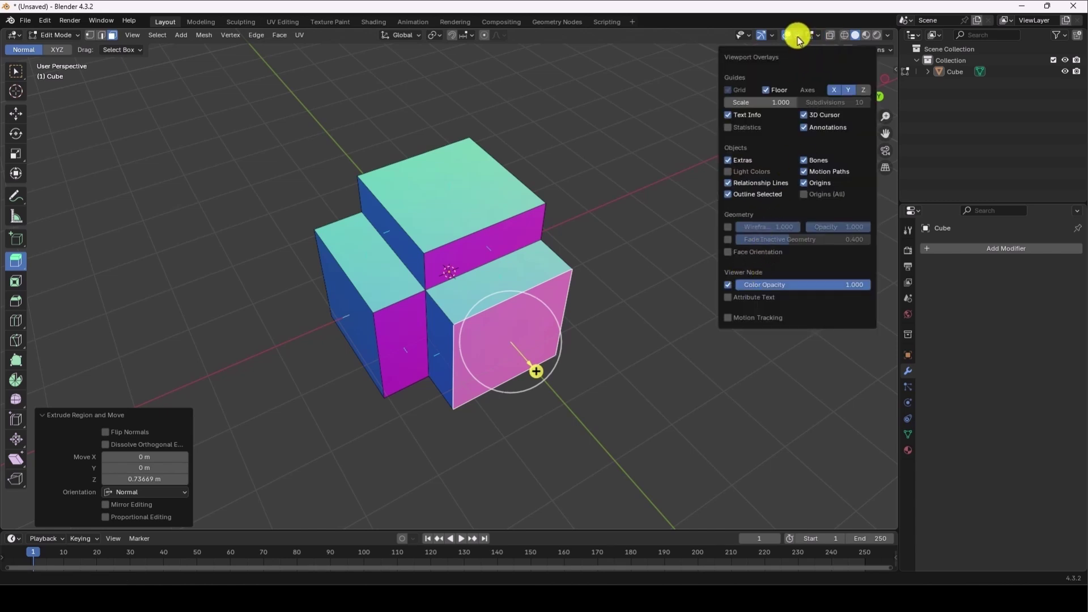
pyautogui.click(820, 38)
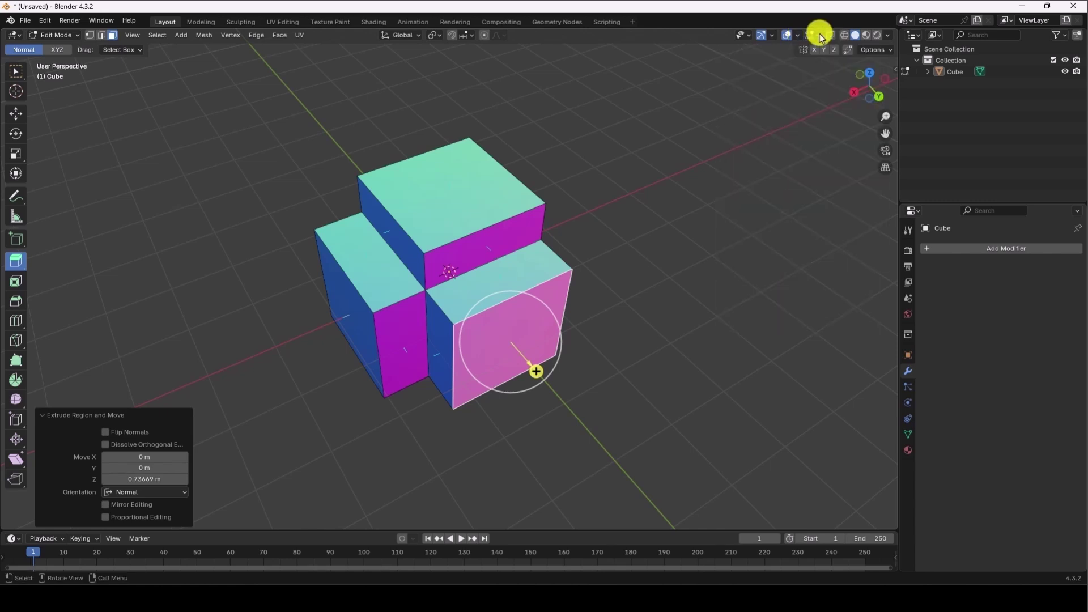
pyautogui.click(821, 36)
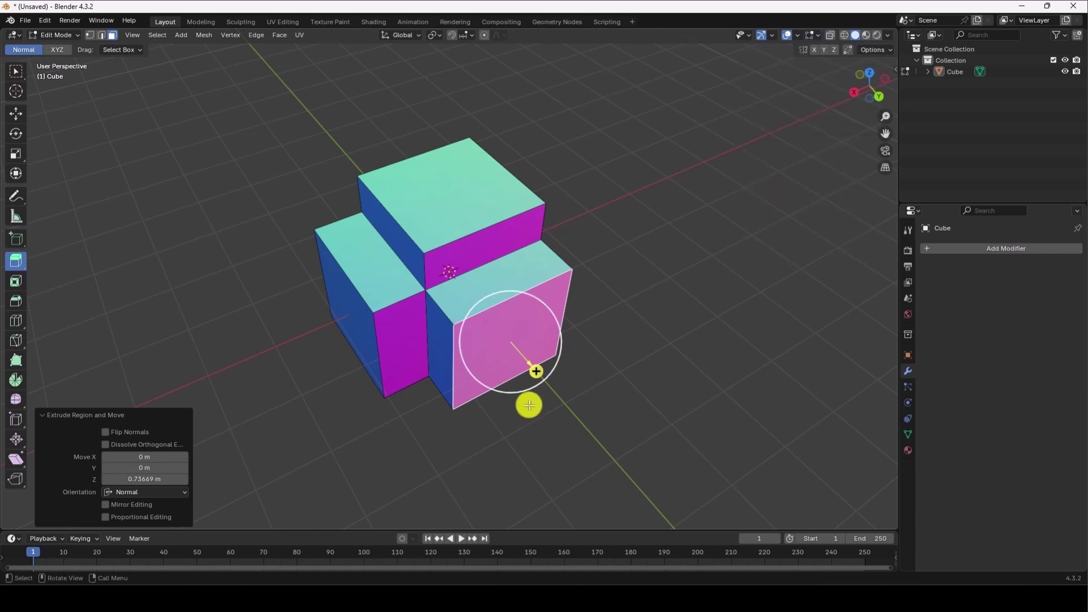
# - Extrude the outer faces again: the magenta by about 0.62 m, the blue by about 0.41 m and the top by about 0.56 m
pyautogui.moveTo(534, 371); pyautogui.dragTo(562, 401)
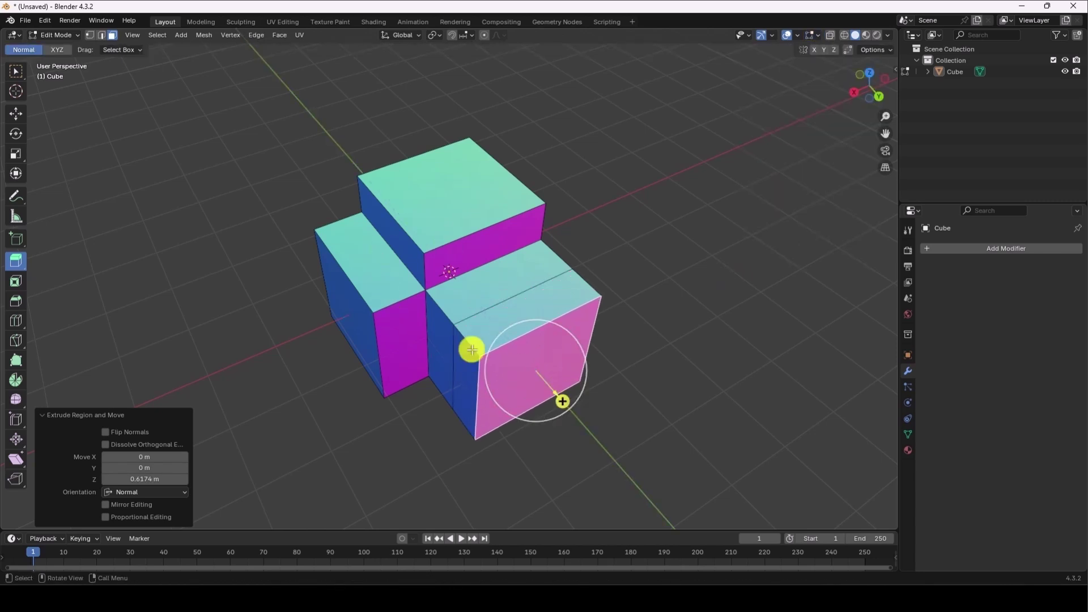
pyautogui.click(358, 310)
pyautogui.moveTo(297, 335); pyautogui.dragTo(284, 343)
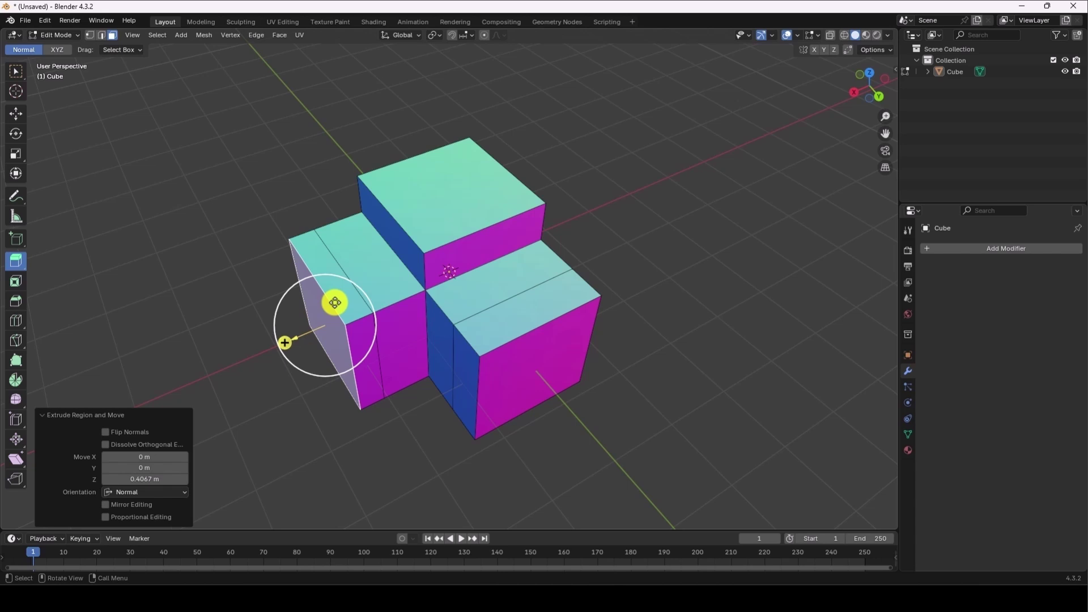
pyautogui.click(437, 205)
pyautogui.moveTo(449, 148); pyautogui.dragTo(449, 119)
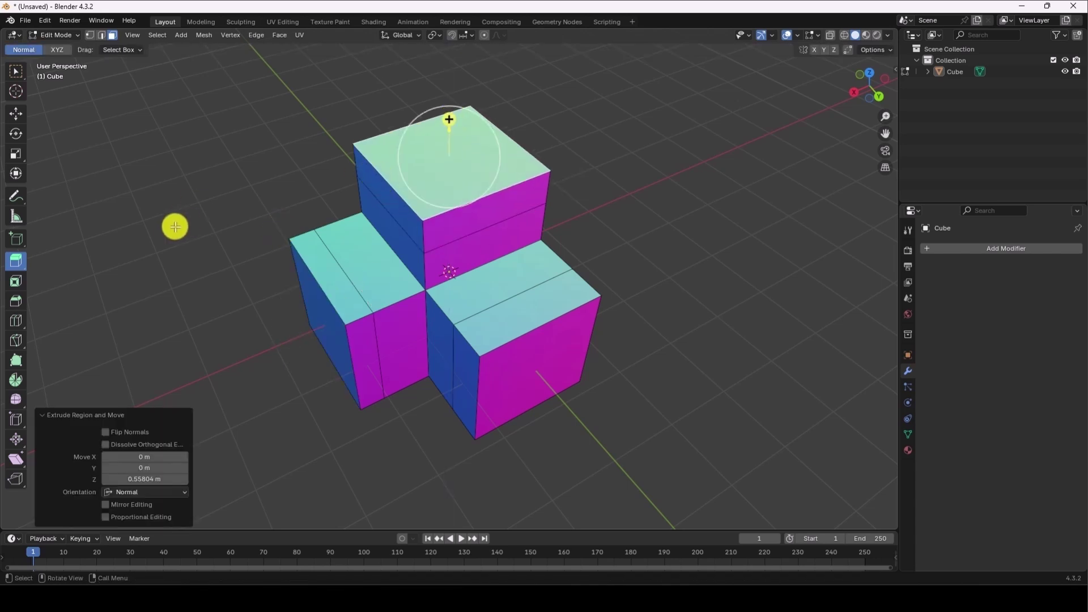
# - Switch to edge selection and extrude the top face's far right edge upward and outward into a slanted flap
pyautogui.click(101, 35)
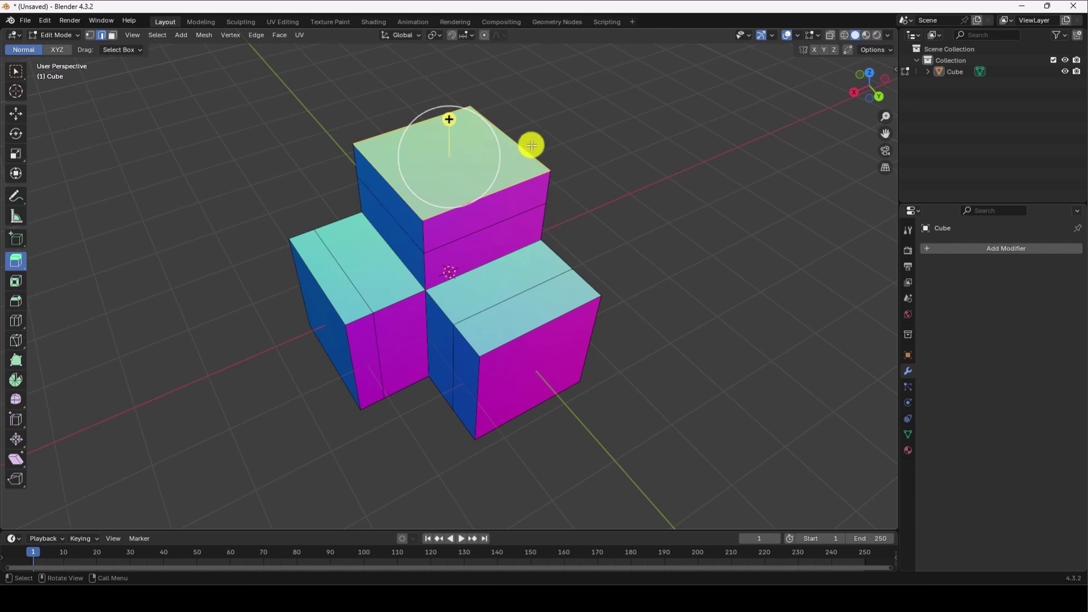
pyautogui.click(523, 147)
pyautogui.moveTo(533, 102); pyautogui.dragTo(569, 72)
# - Switch to vertex selection and extrude the top face's far left corner vertex outward by about 0.25 m
pyautogui.click(90, 35)
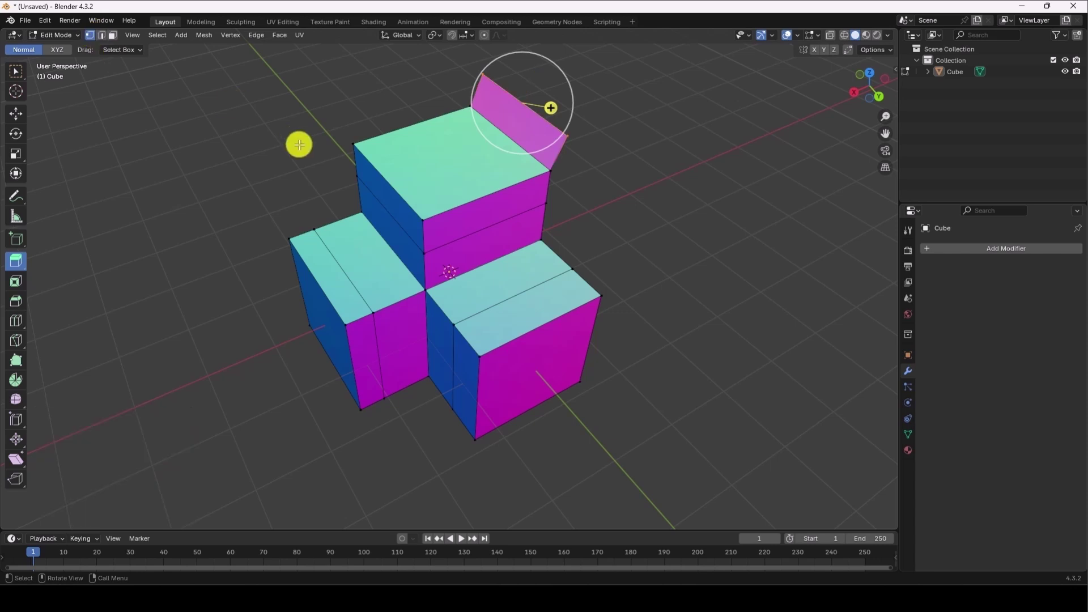
pyautogui.moveTo(333, 123); pyautogui.dragTo(366, 150)
pyautogui.moveTo(325, 116); pyautogui.dragTo(296, 104)
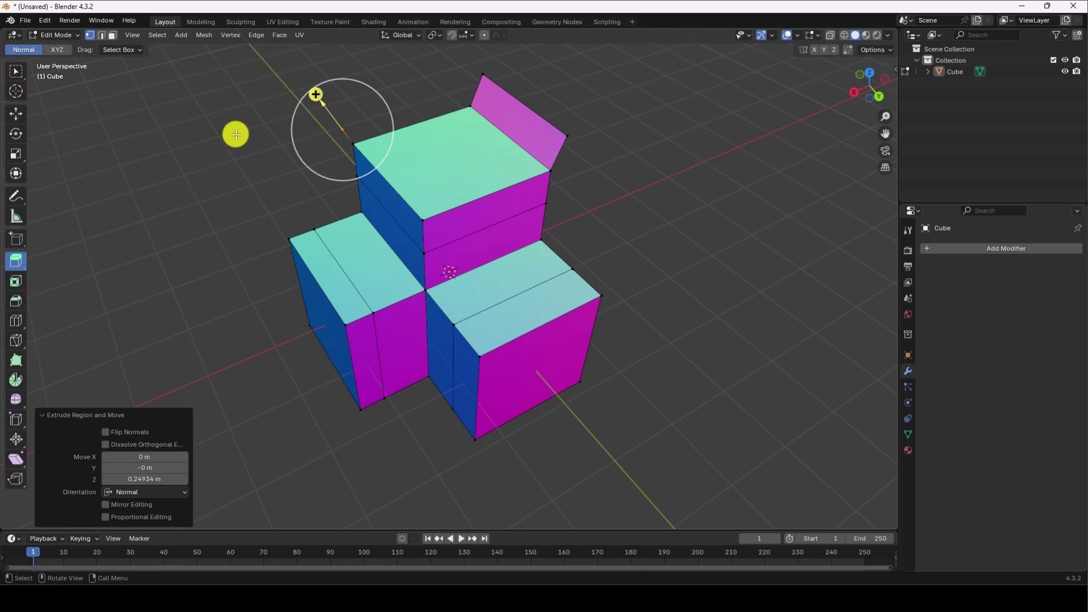
# - Undo the vertex, edge and outer-face extrusions until only the first top and blue side extrusions remain on the cube
pyautogui.press('ctrl')
pyautogui.hotkey('ctrl', 'z')
pyautogui.hotkey('ctrl', 'z')
pyautogui.hotkey('ctrl', 'z')
pyautogui.hotkey('ctrl', 'z')
pyautogui.hotkey('ctrl', 'z')
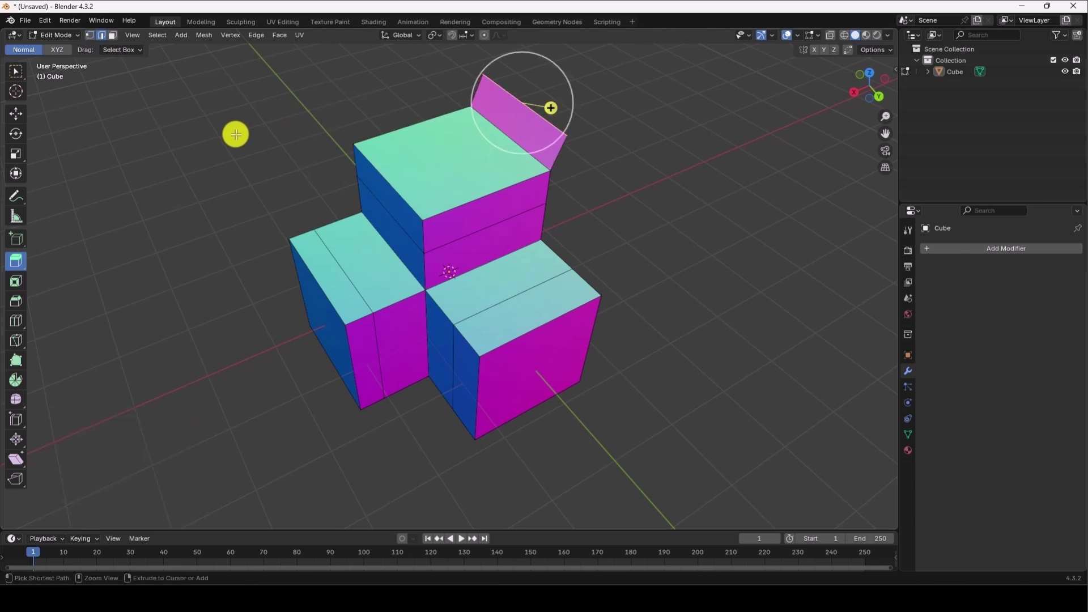
pyautogui.hotkey('ctrl', 'z')
pyautogui.hotkey('ctrl', 'z')
pyautogui.hotkey('ctrl', 'z')
pyautogui.hotkey('ctrl', 'z')
pyautogui.hotkey('ctrl', 'z')
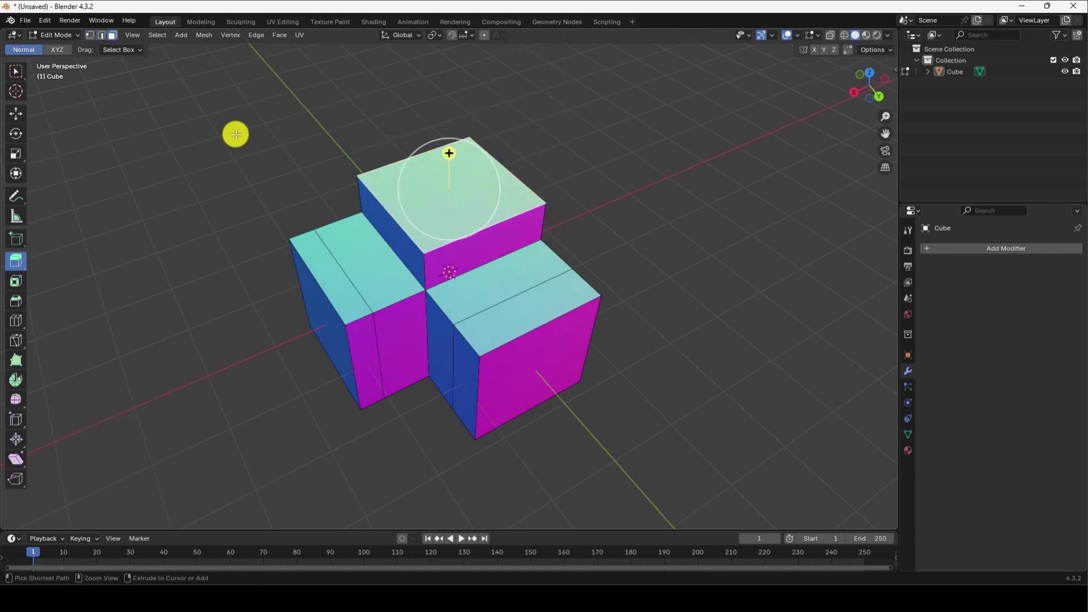
pyautogui.hotkey('ctrl', 'z')
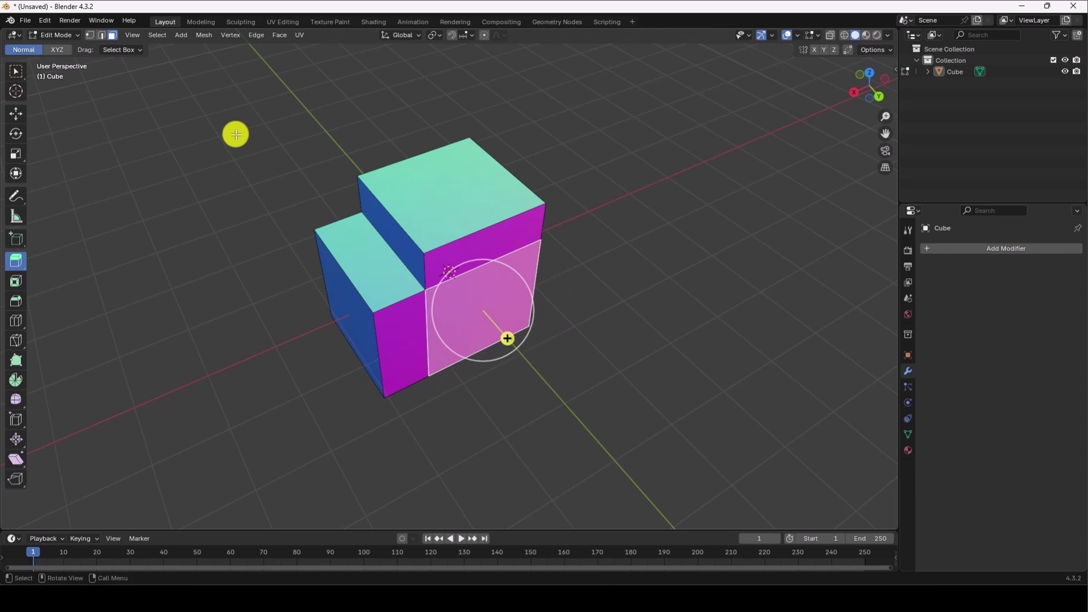
# - Set the Undo Steps limit to 94 in the system preferences and close the preferences
pyautogui.click(44, 21)
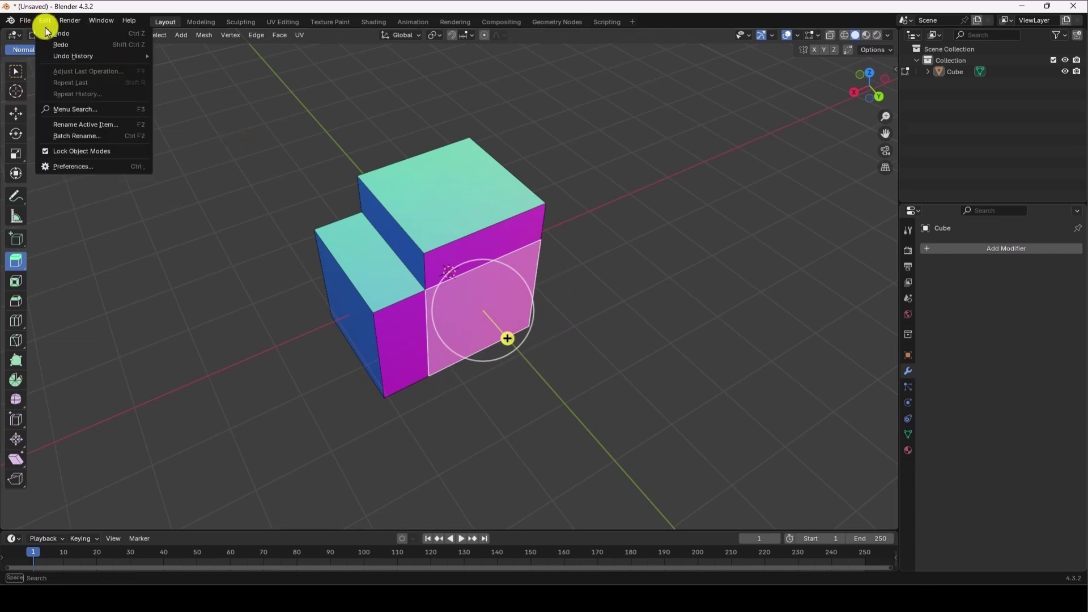
pyautogui.click(68, 166)
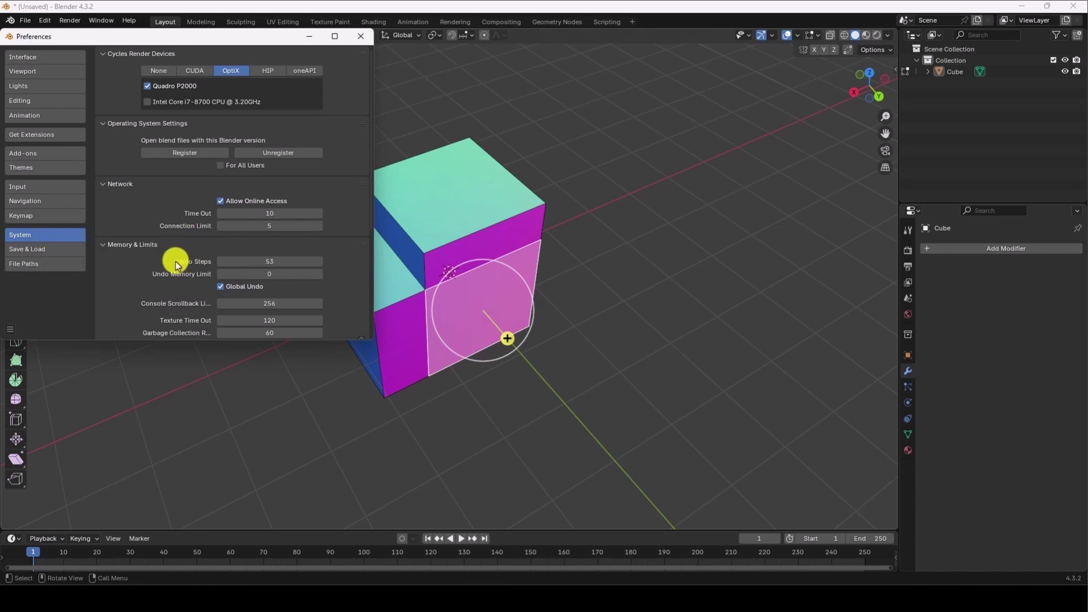
pyautogui.moveTo(253, 262); pyautogui.dragTo(314, 263)
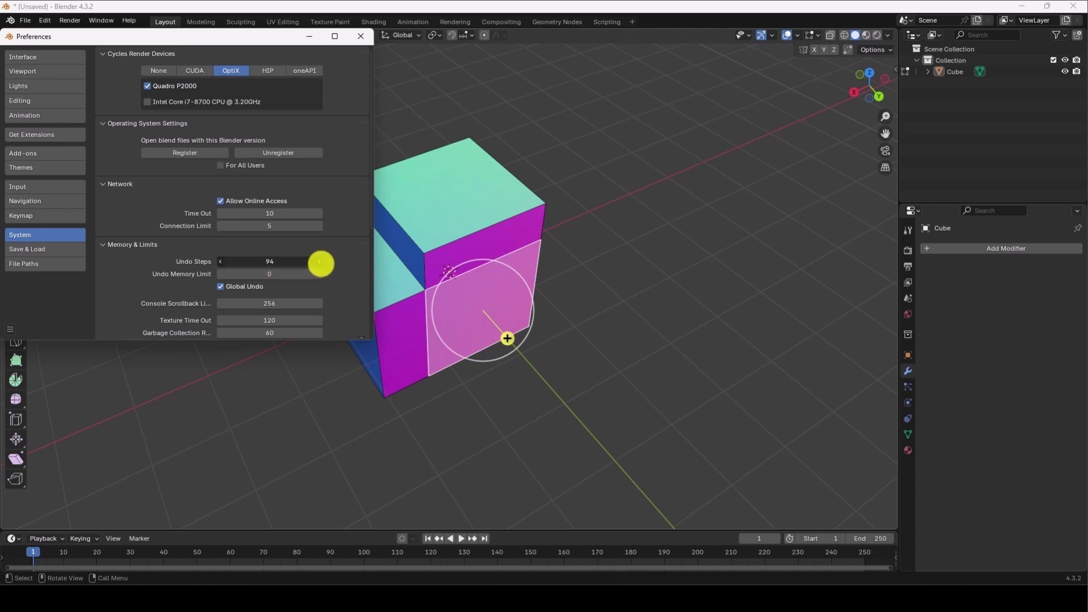
pyautogui.moveTo(321, 264); pyautogui.dragTo(321, 264)
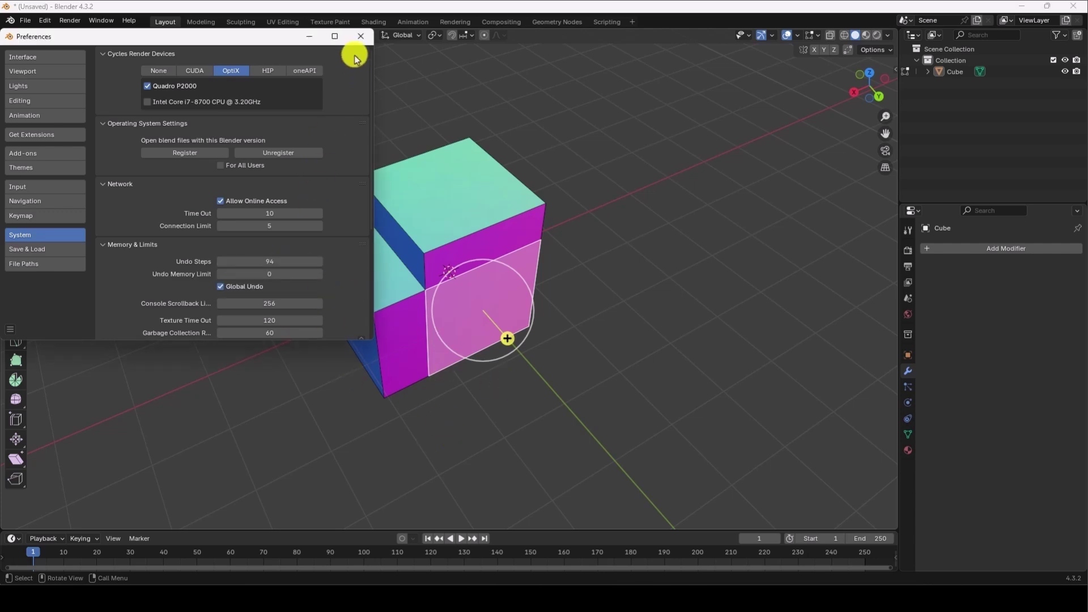
pyautogui.click(362, 36)
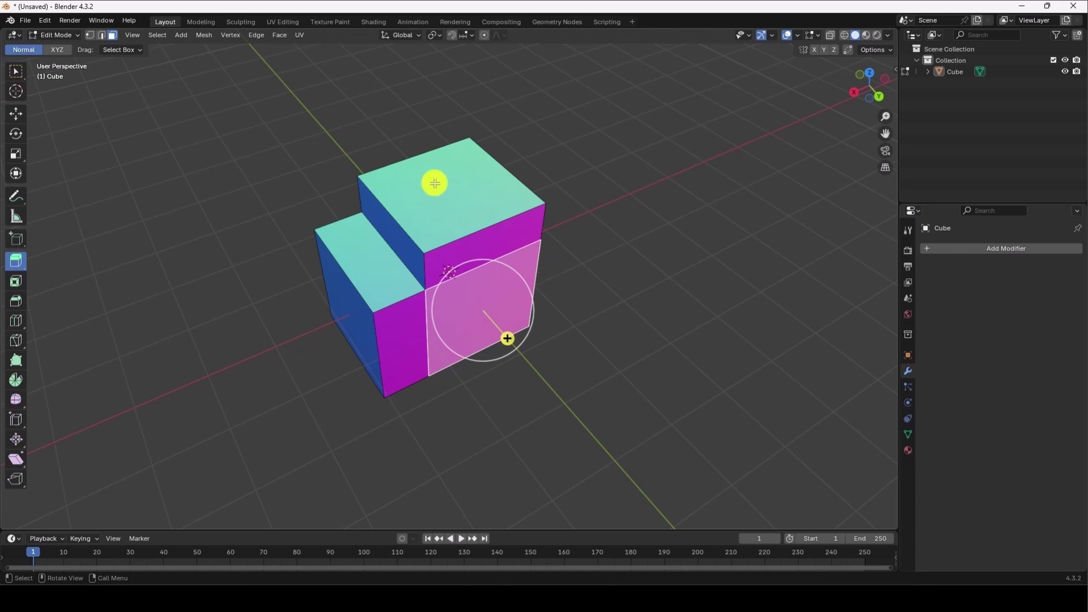
# - Undo the remaining blue side and top extrusions back to the plain cube and switch to the Select Box tool
pyautogui.hotkey('ctrl', 'z')
pyautogui.hotkey('ctrl', 'z')
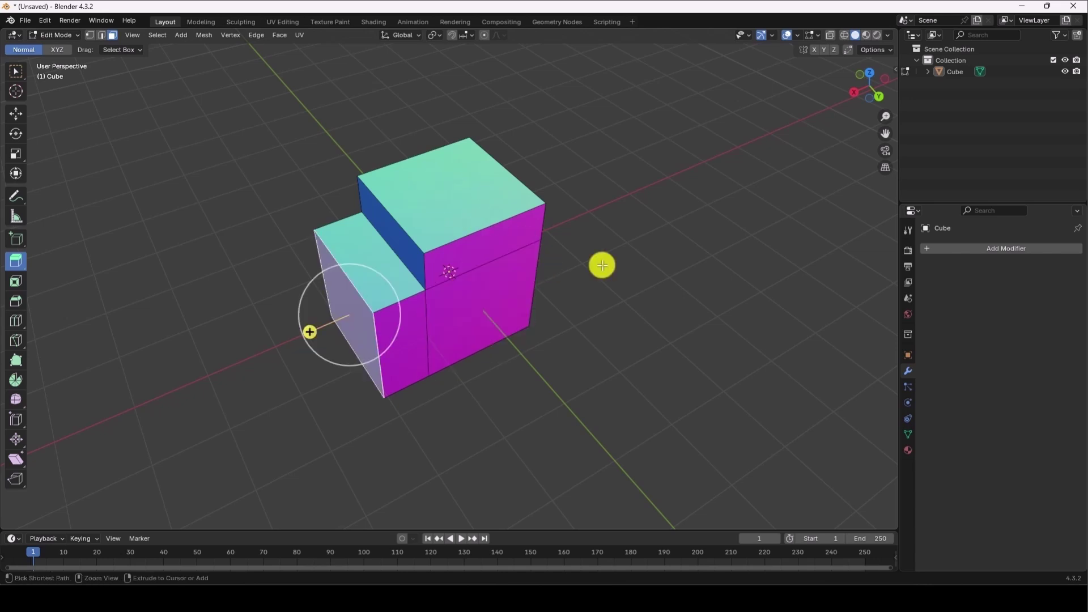
pyautogui.hotkey('ctrl', 'z')
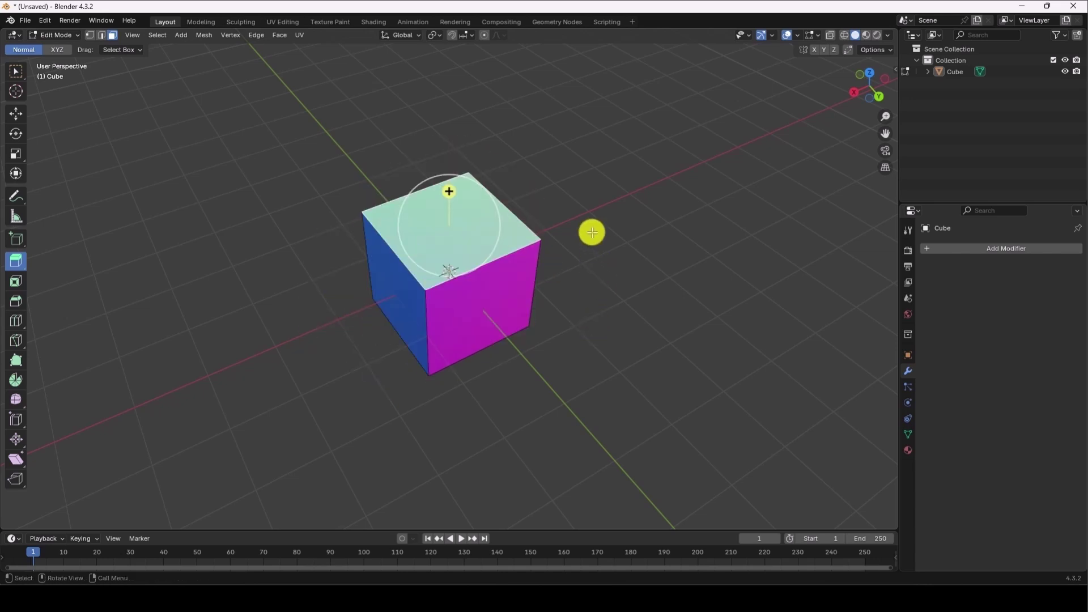
pyautogui.hotkey('ctrl', 'z')
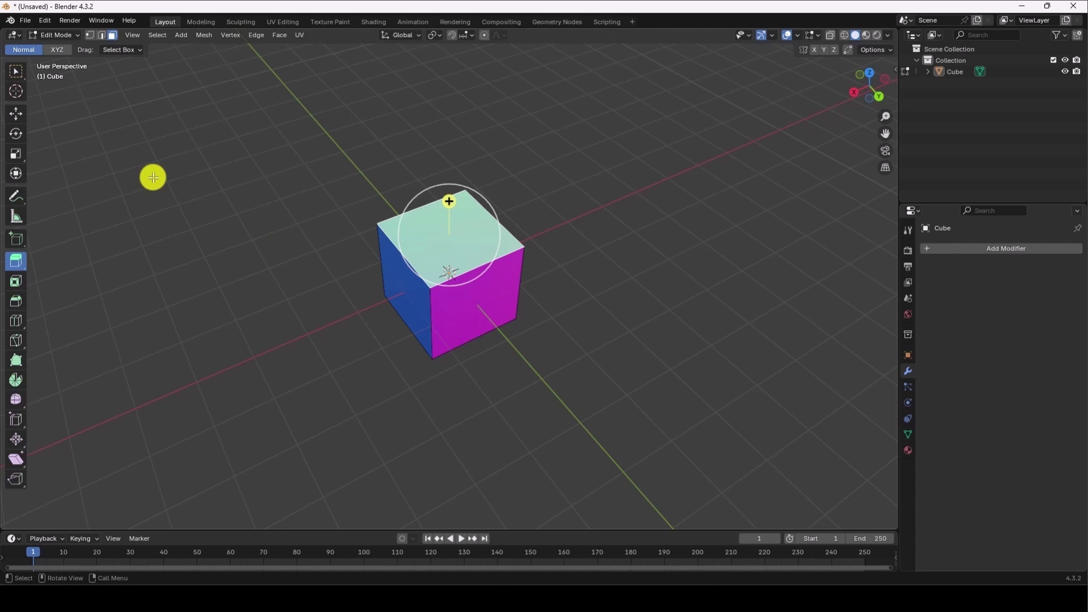
pyautogui.click(16, 70)
pyautogui.hotkey('ctrl', 'z')
# - Use Extrude Region to pull the cube's top face upward and its lower magenta face outward into an L-shaped block
pyautogui.click(17, 262)
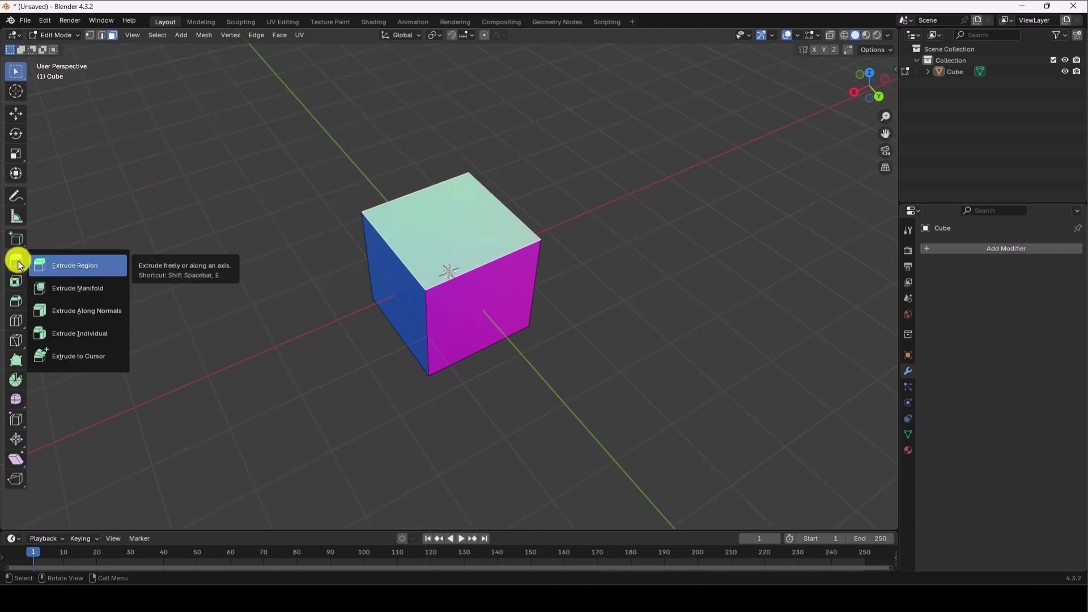
pyautogui.click(78, 266)
pyautogui.moveTo(451, 189); pyautogui.dragTo(448, 127)
pyautogui.click(494, 278)
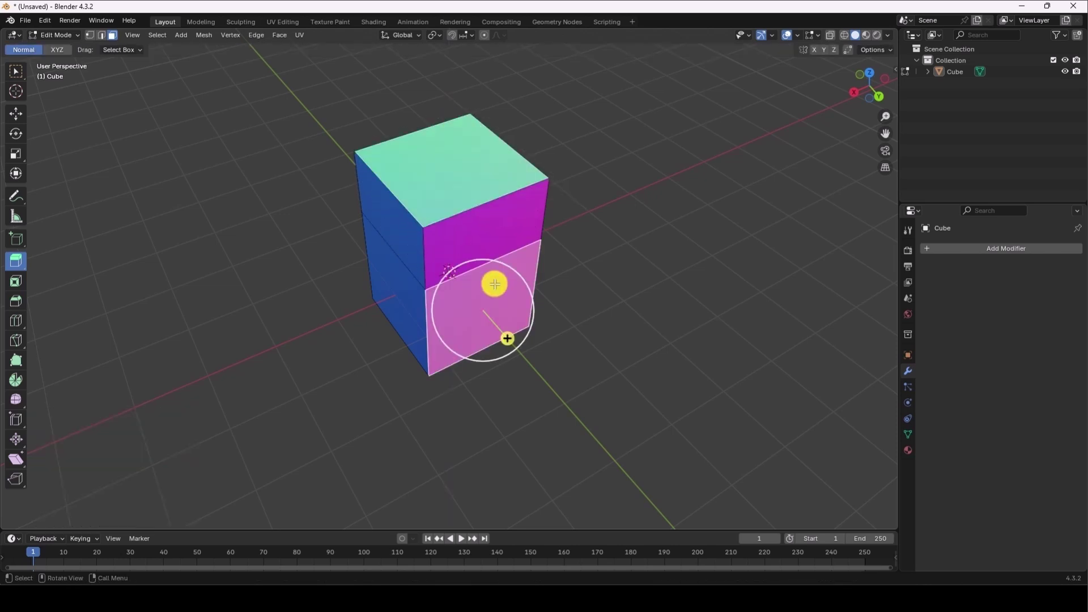
pyautogui.moveTo(511, 343); pyautogui.dragTo(623, 375)
# - Extrude the lower block's top face inward by about 0.85 m and the upper block's top face by about 0.43 m
pyautogui.click(530, 294)
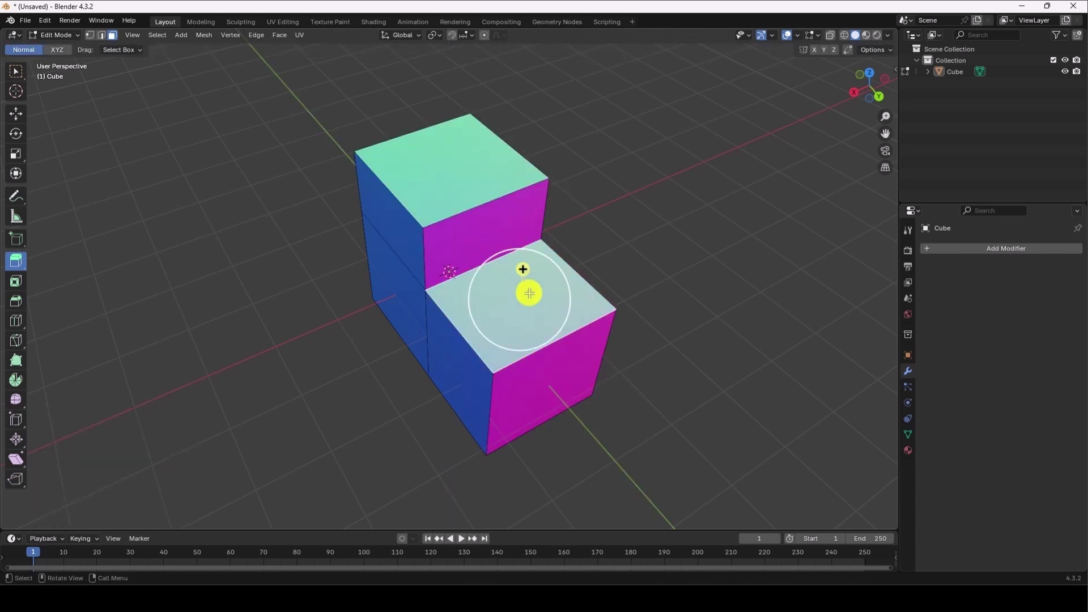
pyautogui.moveTo(524, 270); pyautogui.dragTo(518, 311)
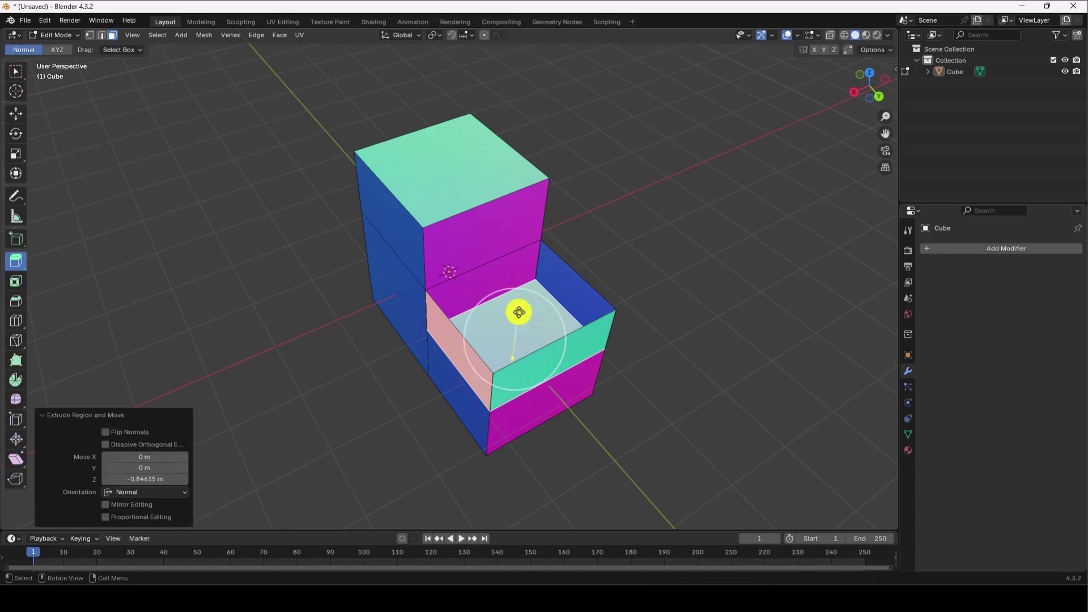
pyautogui.scroll(-2, 527, 336)
pyautogui.scroll(3, 528, 338)
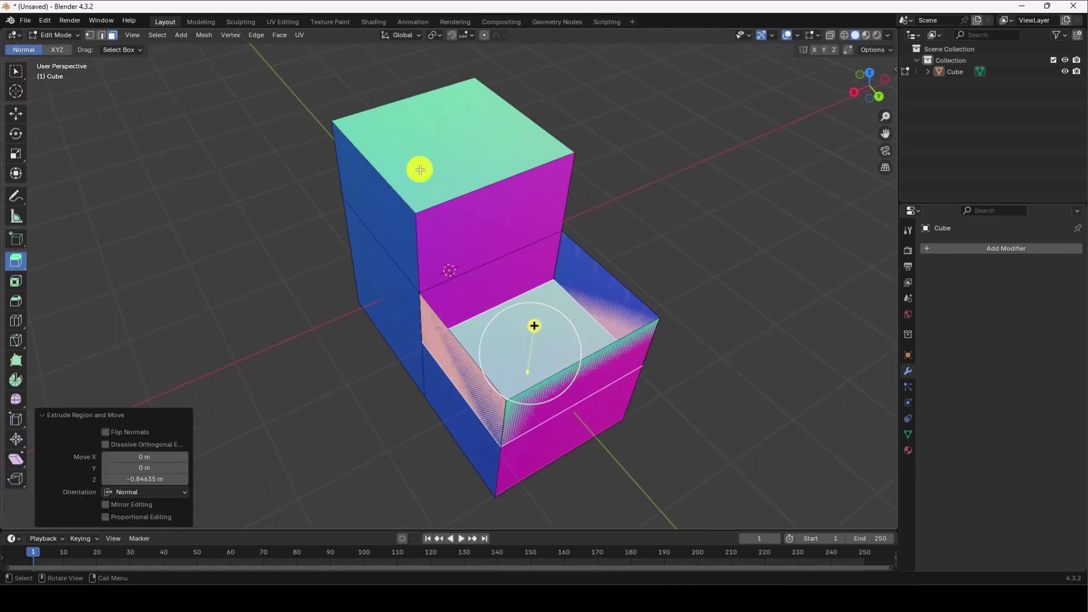
pyautogui.scroll(-2, 525, 351)
pyautogui.scroll(2, 518, 292)
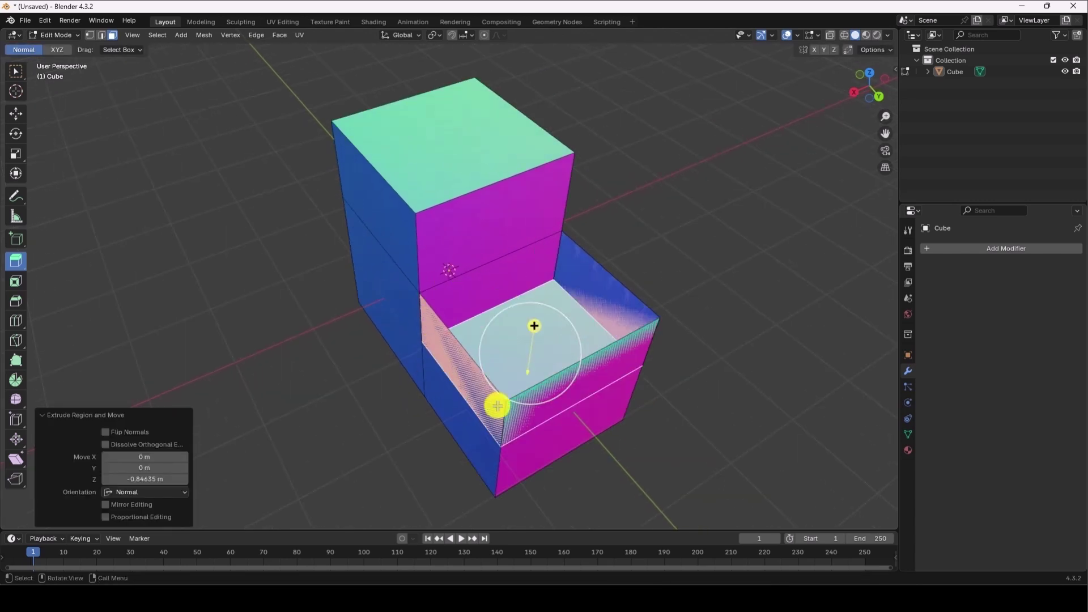
pyautogui.click(447, 113)
pyautogui.moveTo(450, 97); pyautogui.dragTo(448, 131)
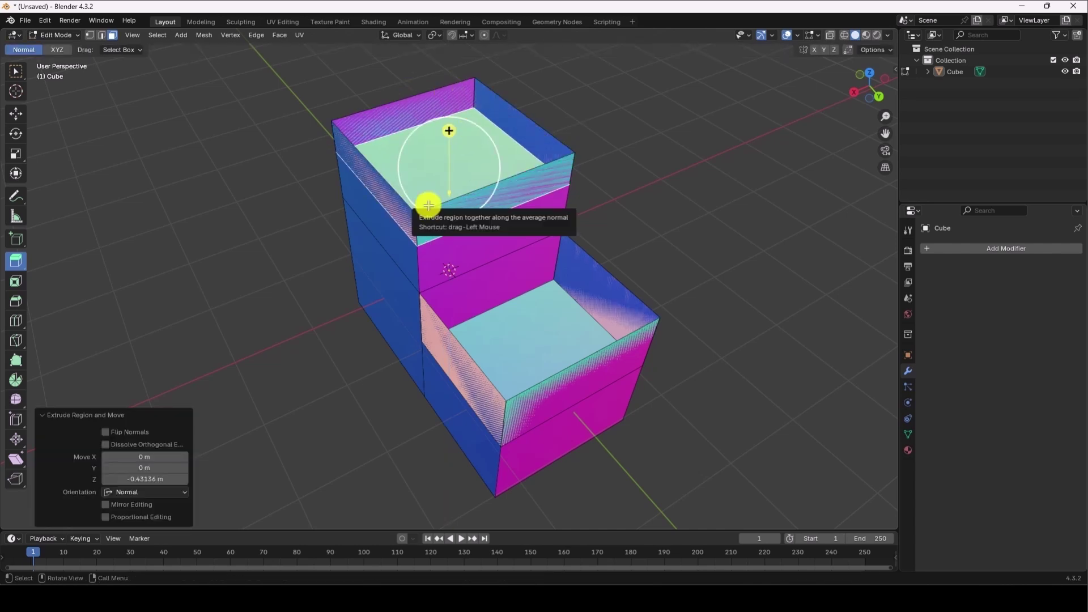
# - Undo the inward extrusions of both top faces
pyautogui.hotkey('ctrl', 'z')
pyautogui.hotkey('ctrl', 'z')
pyautogui.hotkey('ctrl', 'z')
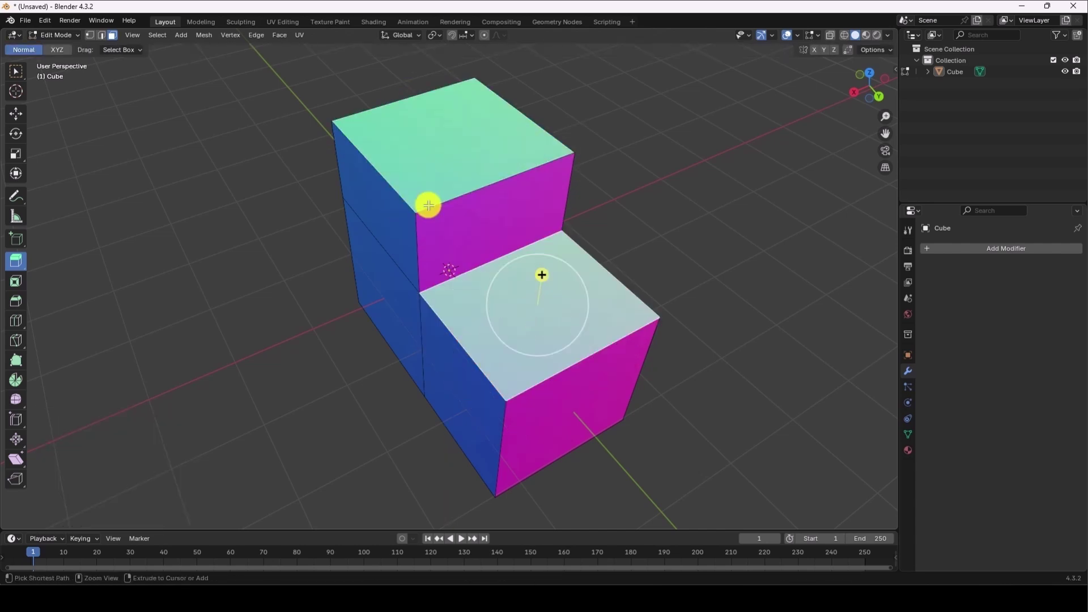
# - Use Extrude Manifold to push the upper block's top face down and the lower block's top face down by about 0.53 m
pyautogui.moveTo(16, 260); pyautogui.dragTo(74, 289)
pyautogui.click(461, 141)
pyautogui.moveTo(451, 82); pyautogui.dragTo(448, 119)
pyautogui.click(550, 321)
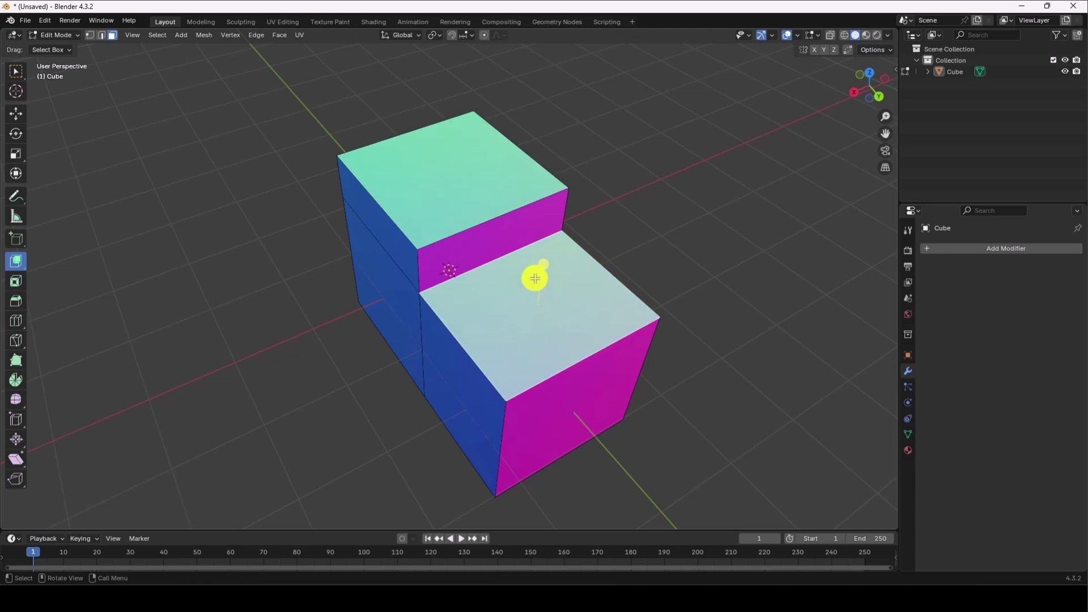
pyautogui.moveTo(543, 264); pyautogui.dragTo(533, 295)
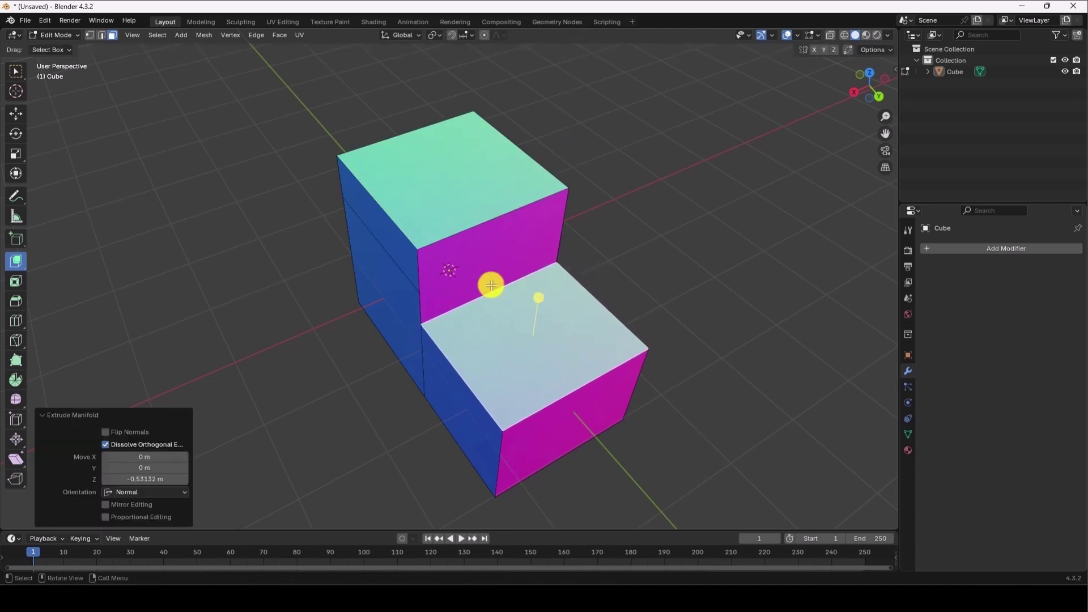
# - Switch to the Select Box tool and undo the manifold and region extrusions back to the plain cube
pyautogui.click(16, 71)
pyautogui.hotkey('ctrl', 'z')
pyautogui.hotkey('ctrl', 'z')
pyautogui.hotkey('ctrl', 'z')
pyautogui.hotkey('ctrl', 'z')
pyautogui.hotkey('ctrl', 'z')
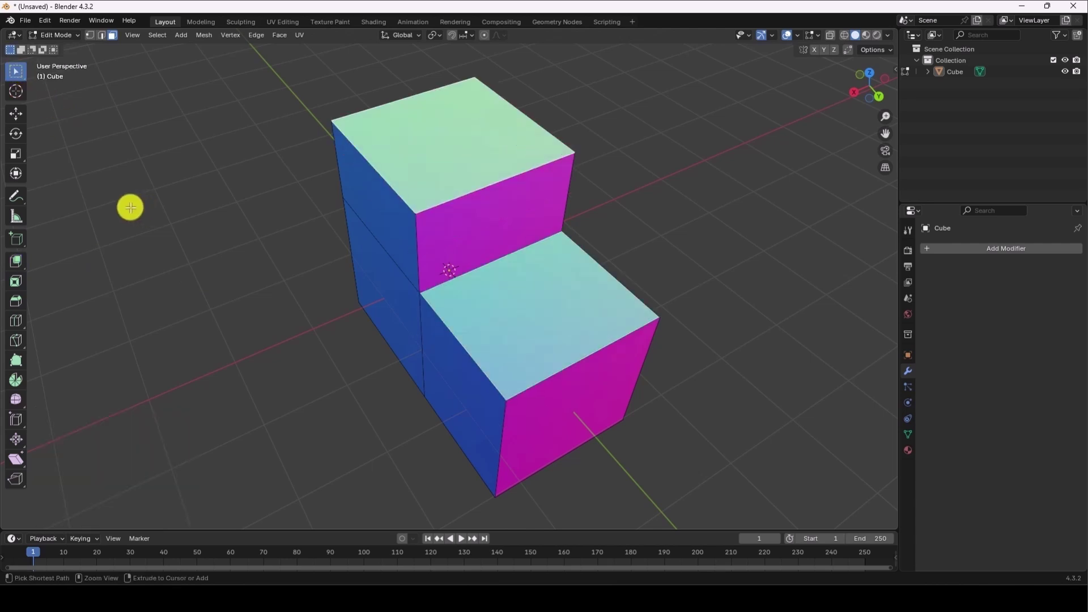
pyautogui.hotkey('ctrl', 'z')
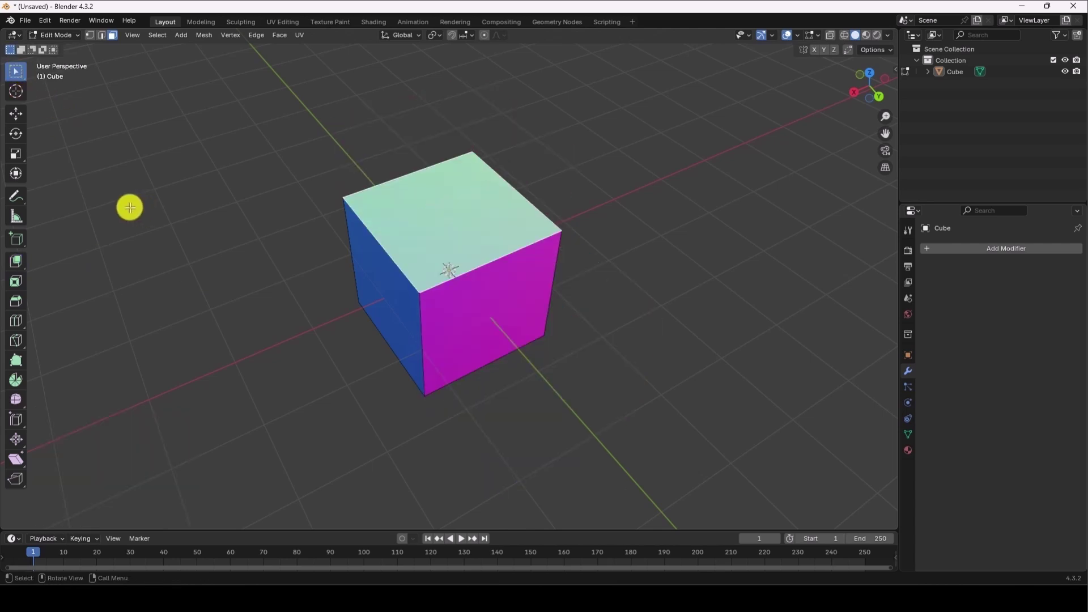
# - Select the cube's blue side face and top face together and extrude them along normals with an offset of about 1.35 m
pyautogui.click(18, 264)
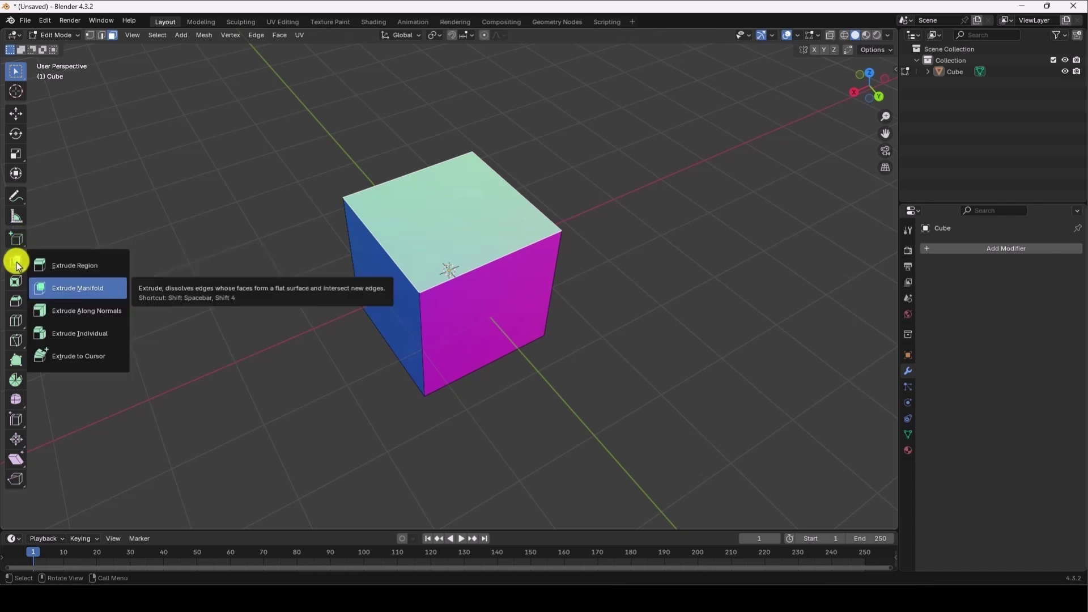
pyautogui.click(80, 315)
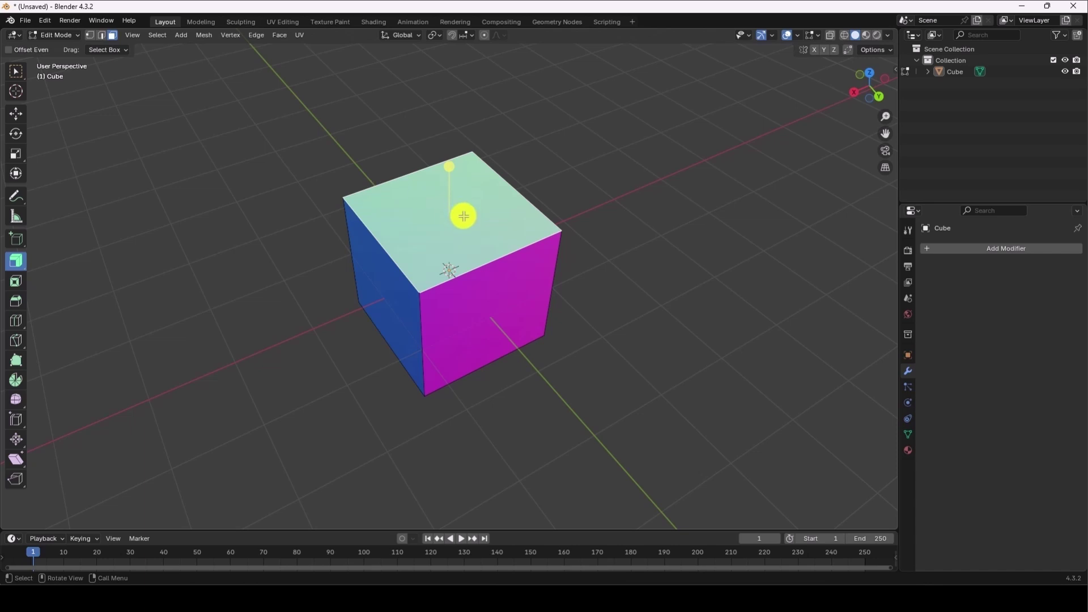
pyautogui.click(391, 293)
pyautogui.keyDown('ctrl'); pyautogui.click(422, 235); pyautogui.keyUp('ctrl')
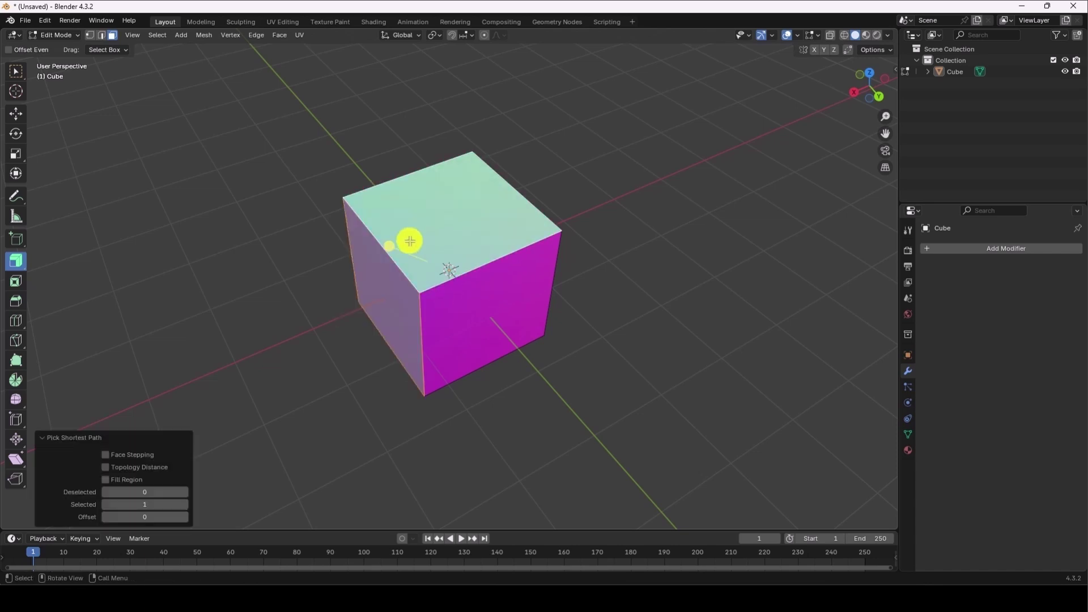
pyautogui.moveTo(390, 247); pyautogui.dragTo(102, 193)
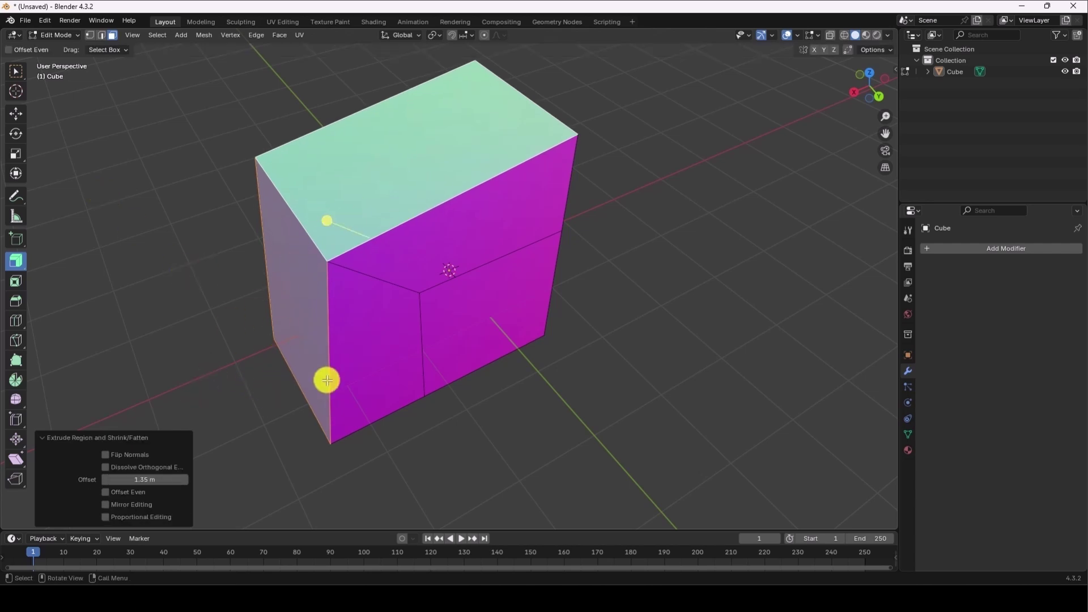
# - Toggle Offset Even on and off to compare the extrusion, leave it enabled, and collapse the operation settings
pyautogui.click(105, 492)
pyautogui.click(105, 492)
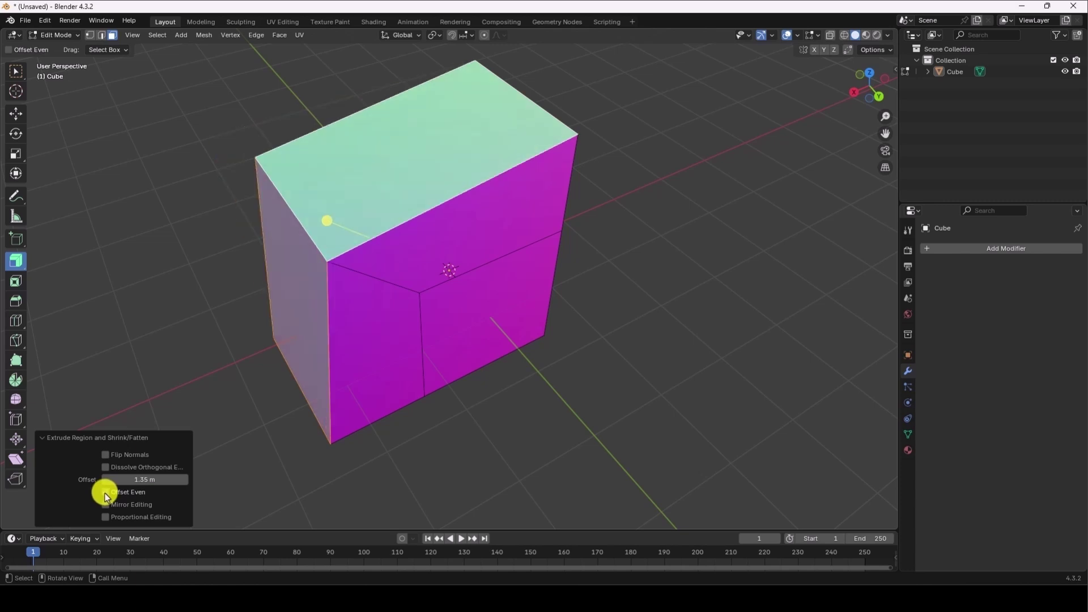
pyautogui.click(105, 492)
pyautogui.click(105, 492)
pyautogui.click(105, 492)
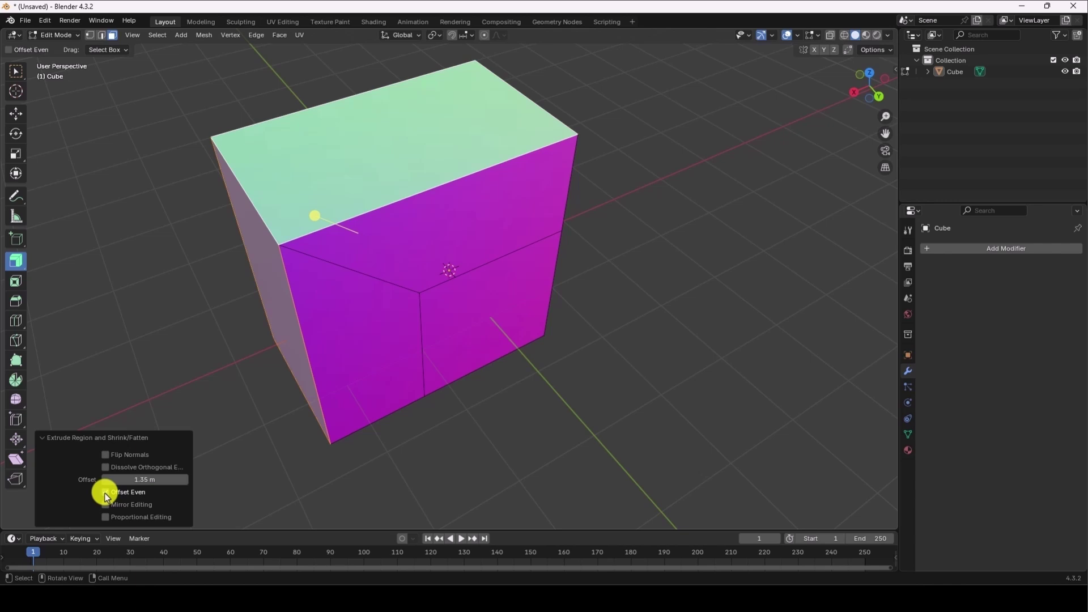
pyautogui.click(105, 492)
pyautogui.click(105, 492)
pyautogui.click(105, 492)
pyautogui.click(106, 492)
pyautogui.click(106, 492)
pyautogui.click(105, 492)
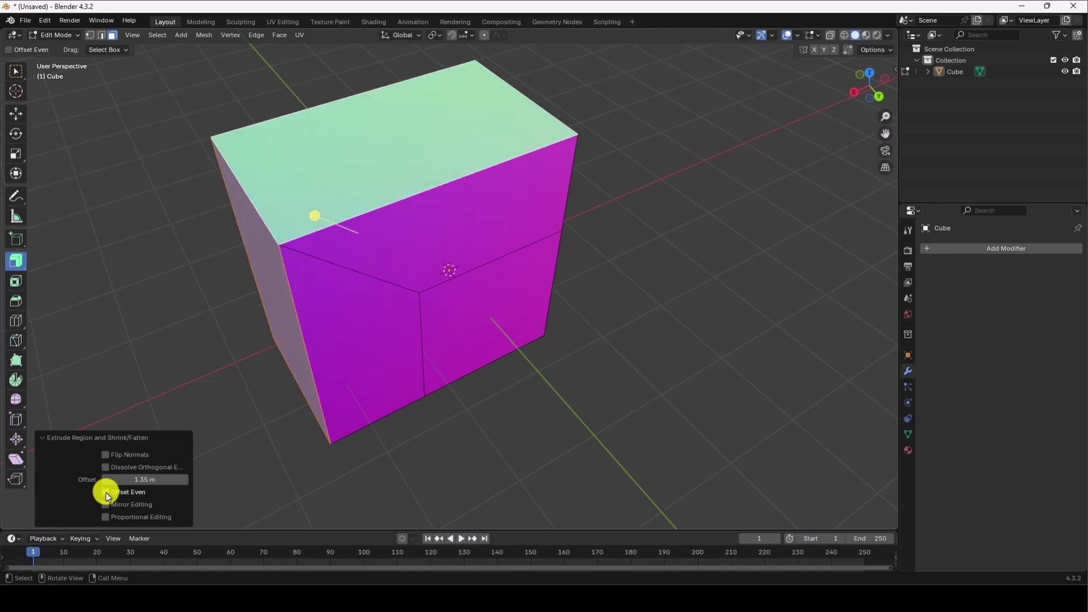
pyautogui.click(42, 438)
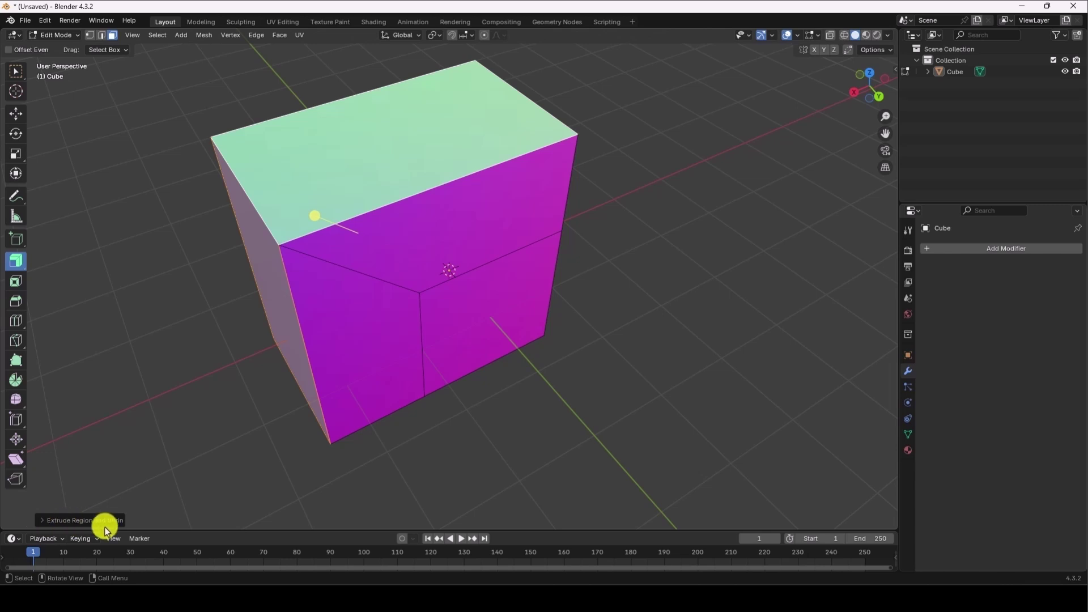
pyautogui.click(89, 520)
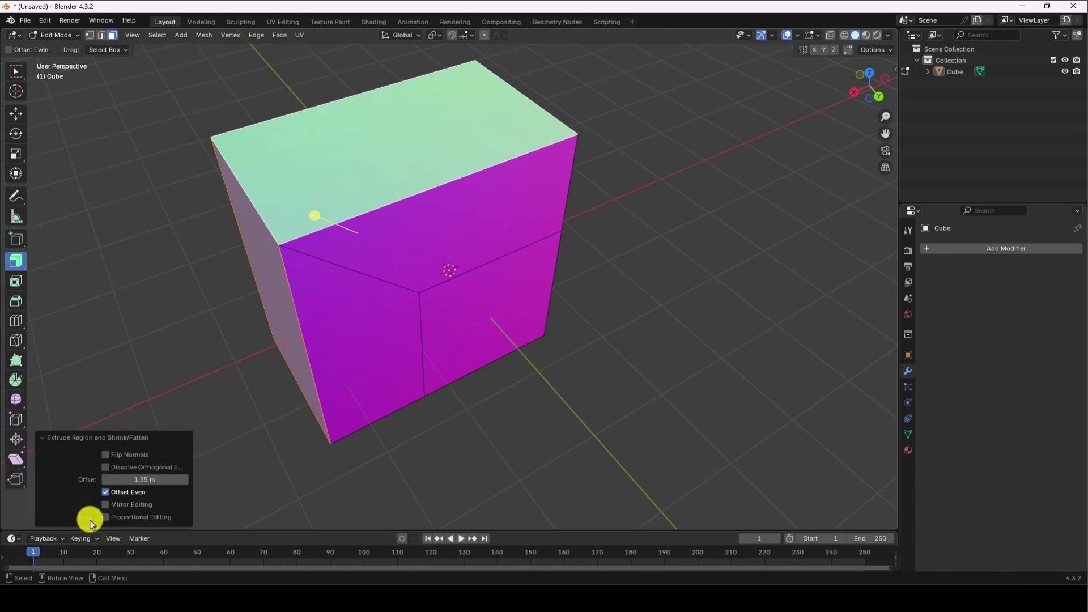
pyautogui.click(41, 441)
# - Return to Object Mode and box-select the whole extruded block
pyautogui.press('Tab')
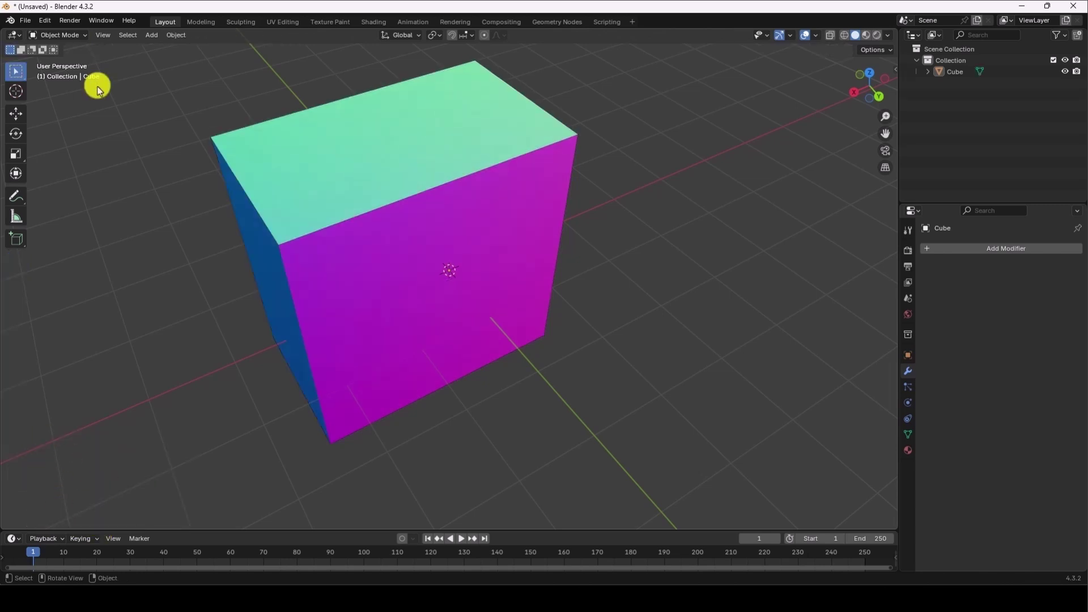
pyautogui.scroll(-3, 379, 213)
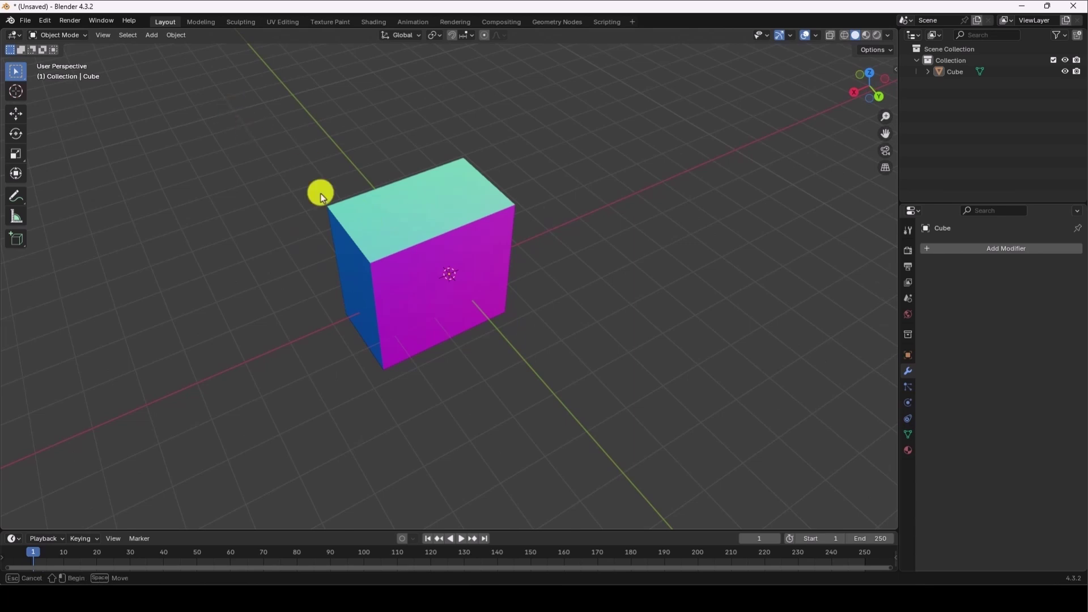
pyautogui.moveTo(321, 193); pyautogui.dragTo(600, 409)
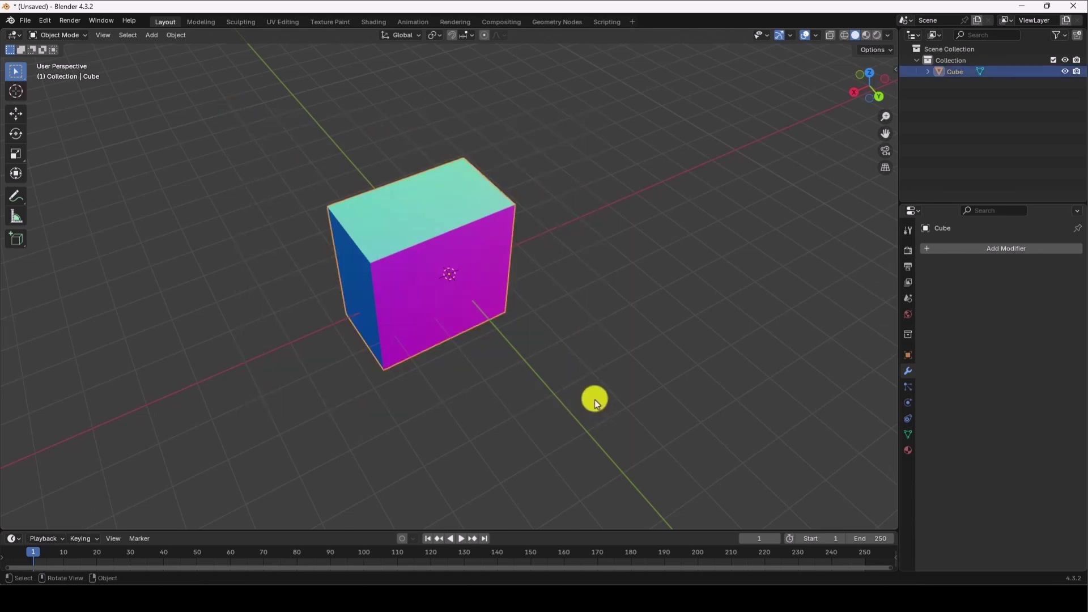
# - Replace the extruded block with a new mesh cube and enter Edit Mode with nothing selected
pyautogui.press('x')
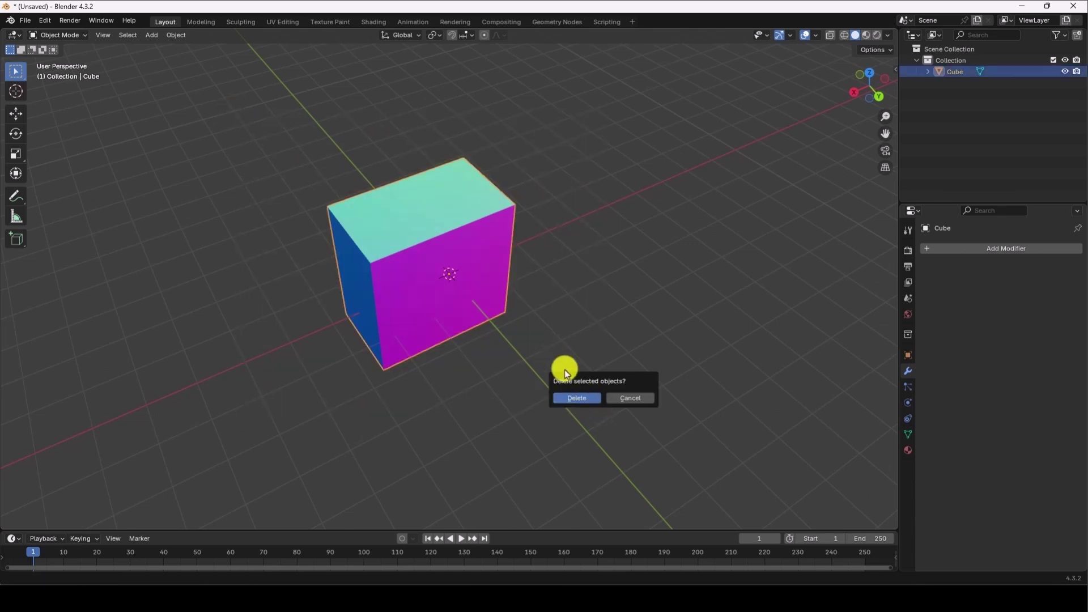
pyautogui.click(582, 400)
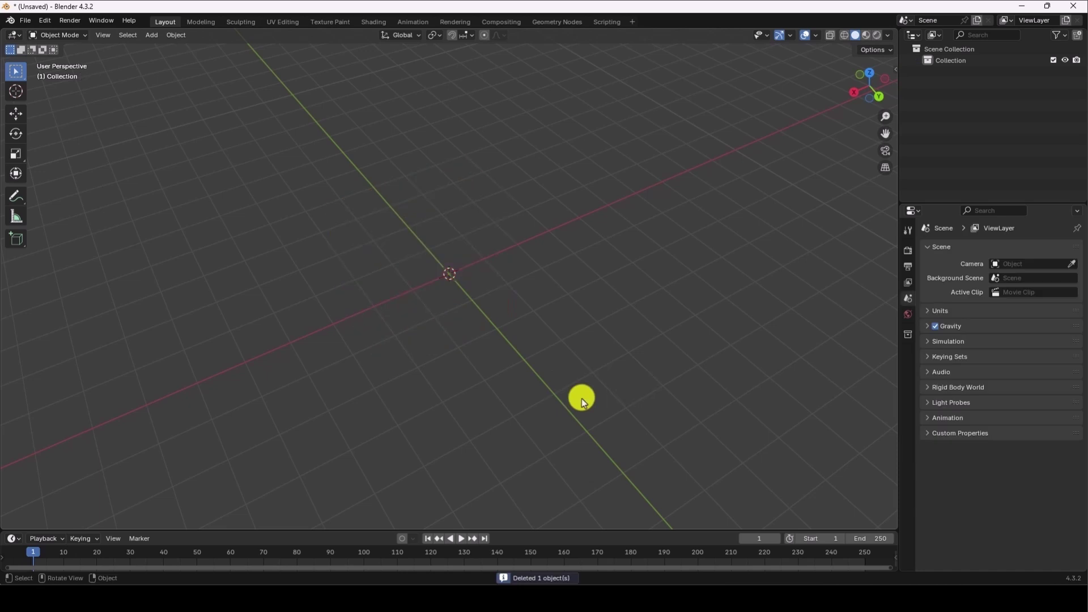
pyautogui.click(149, 35)
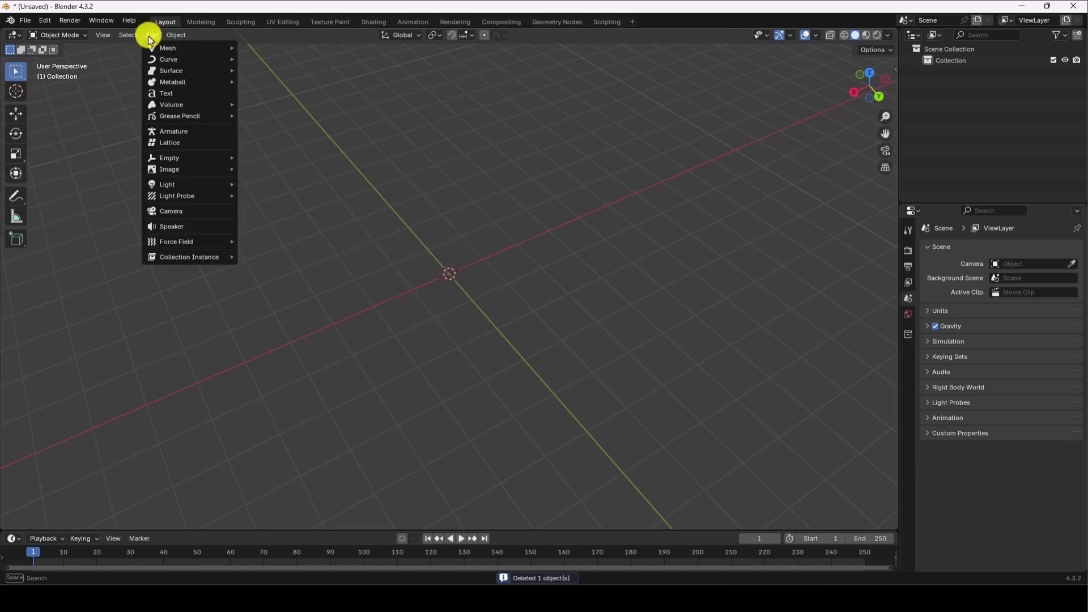
pyautogui.moveTo(178, 48)
pyautogui.click(271, 59)
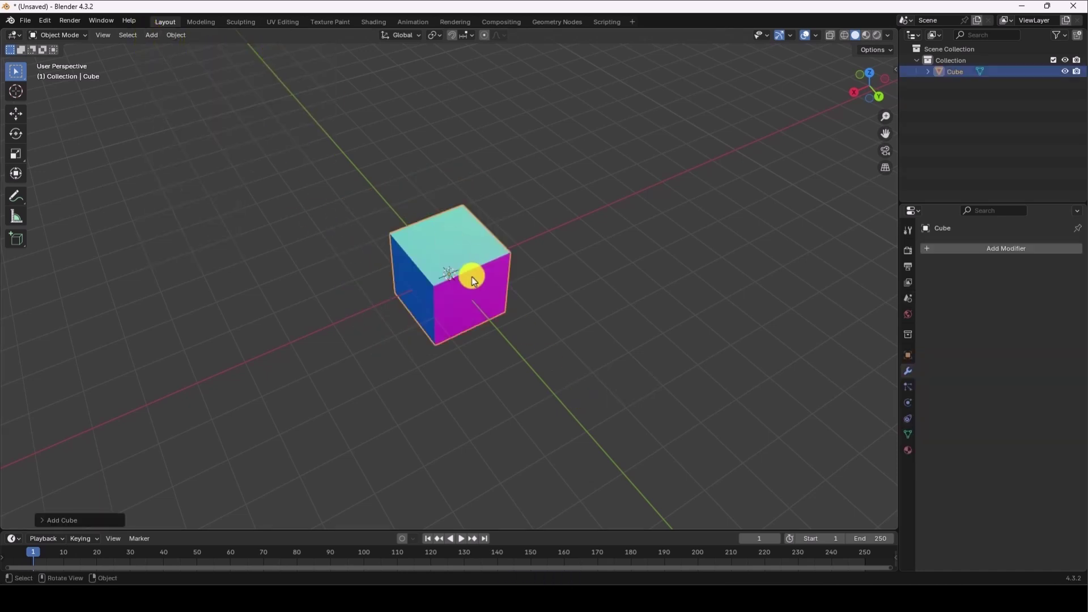
pyautogui.click(384, 185)
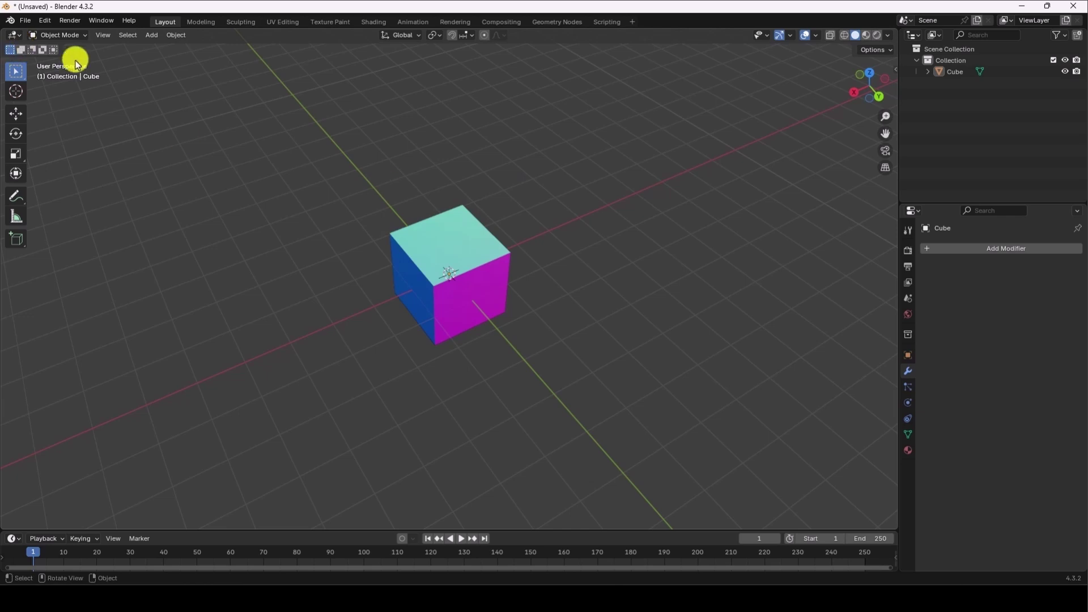
pyautogui.press('Tab')
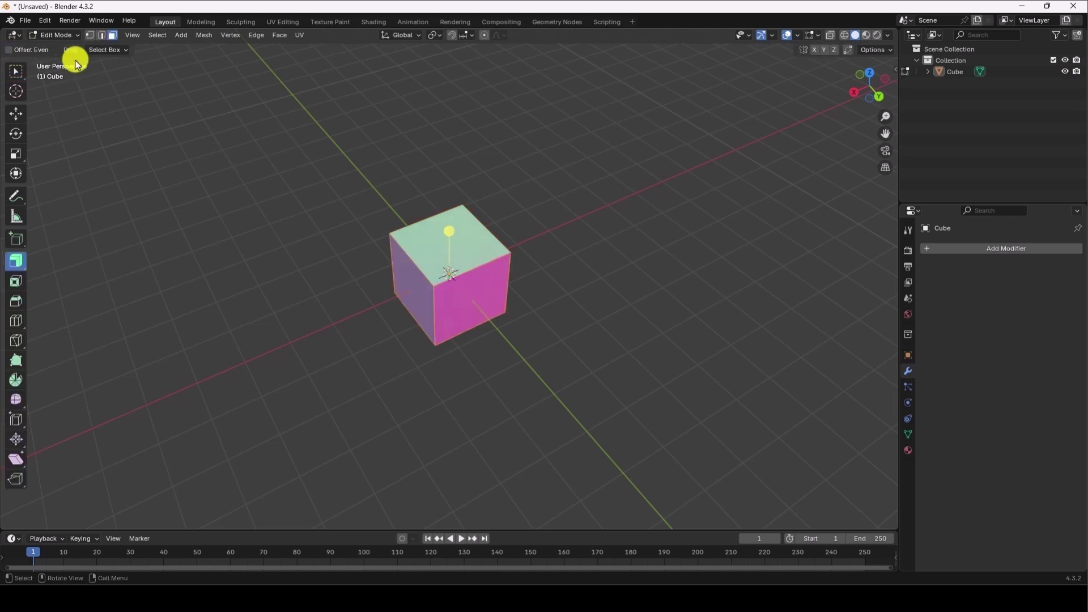
pyautogui.click(531, 187)
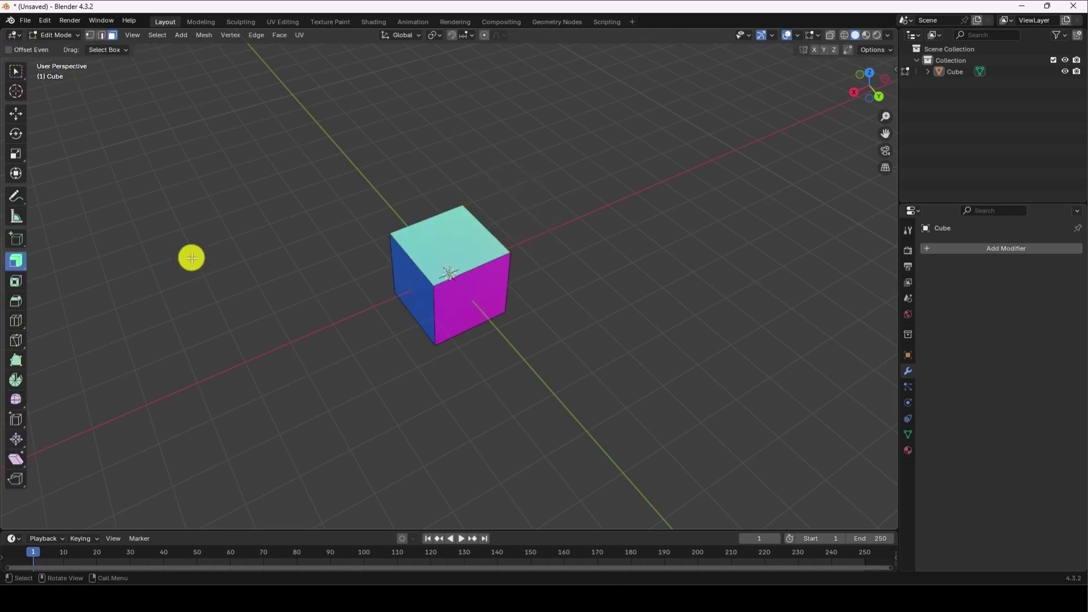
# - Try Extrude Individual on the cube's top face and blue side face together, and undo the extrusion
pyautogui.click(16, 262)
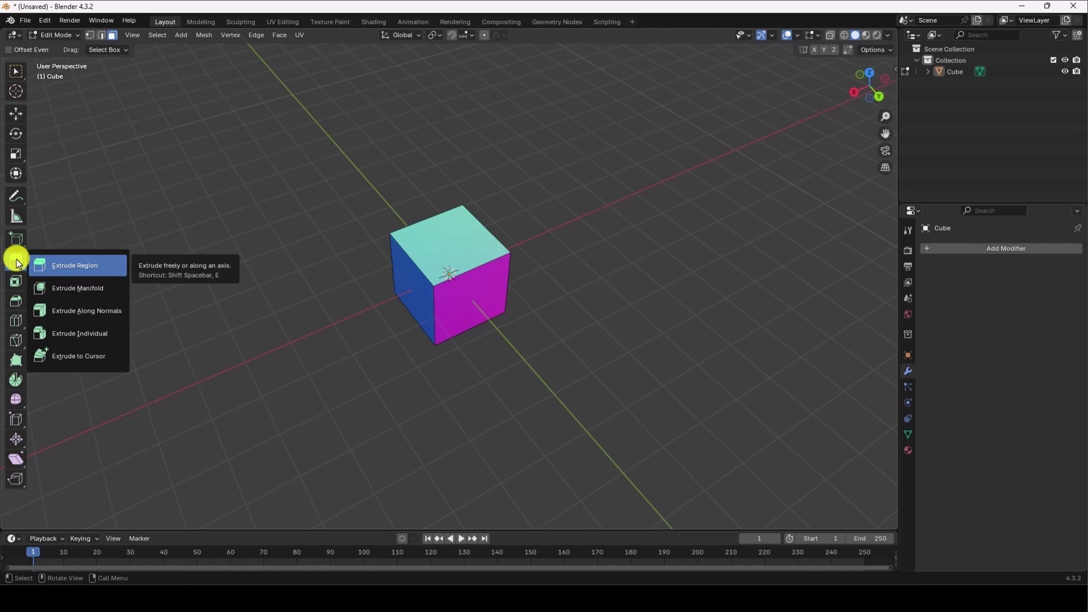
pyautogui.click(83, 337)
pyautogui.scroll(4, 428, 272)
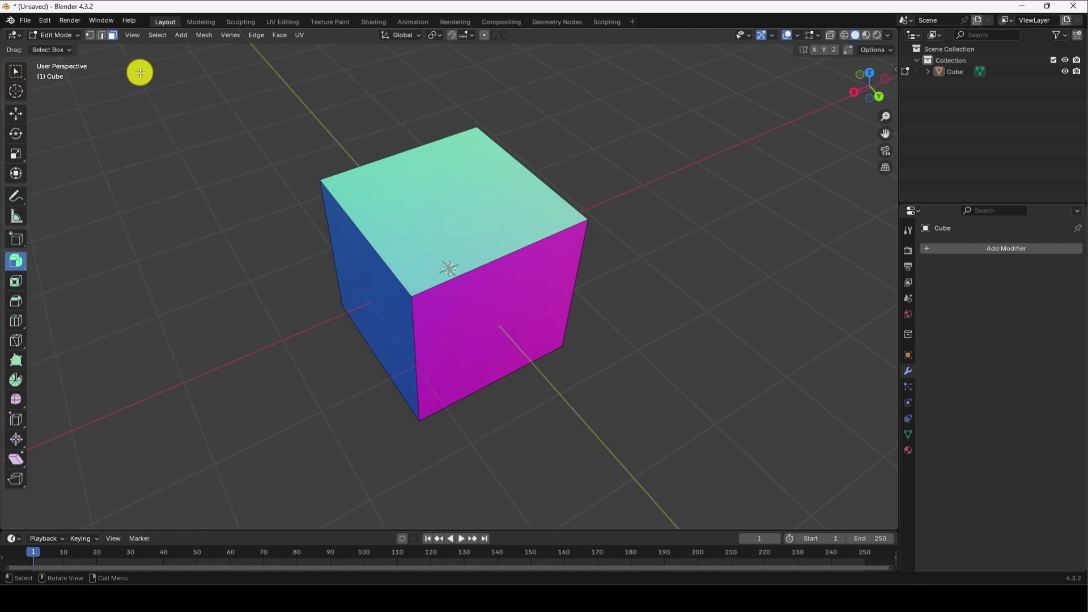
pyautogui.click(429, 232)
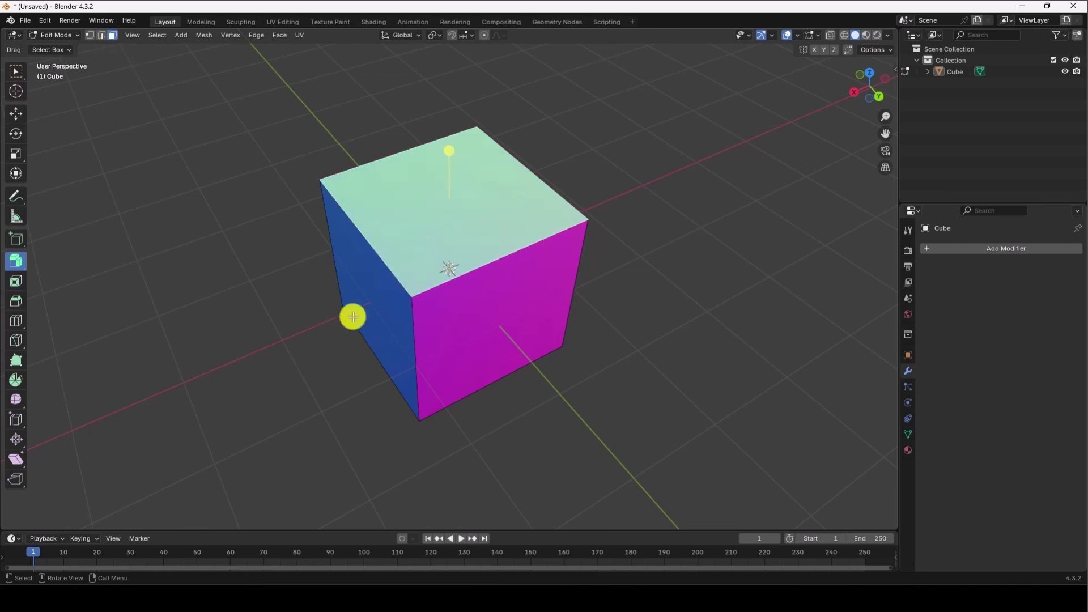
pyautogui.keyDown('shift'); pyautogui.click(381, 316); pyautogui.keyUp('shift')
pyautogui.moveTo(384, 240); pyautogui.dragTo(137, 193)
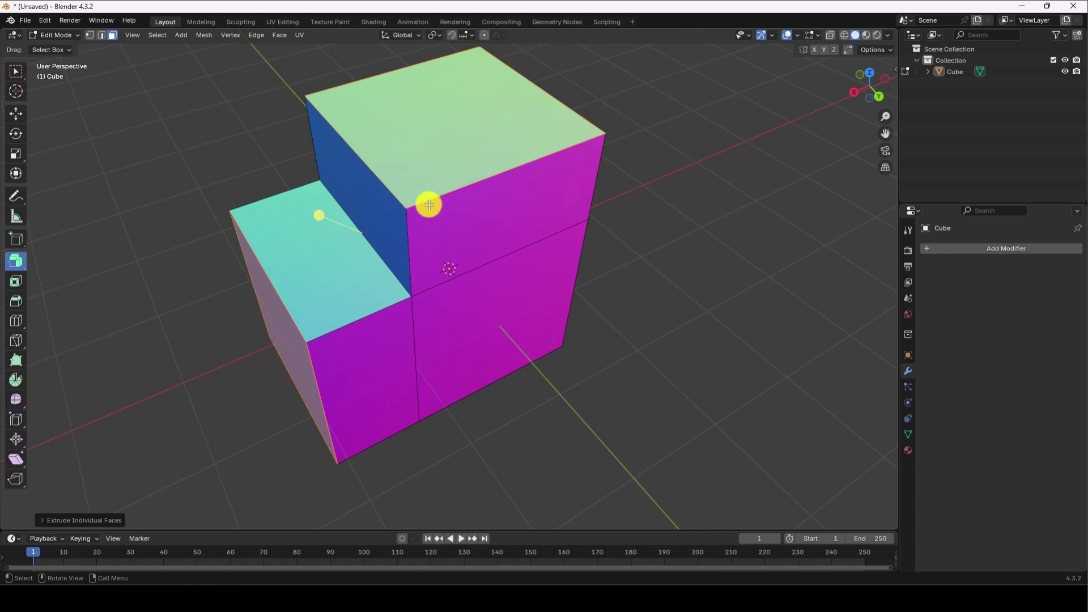
pyautogui.hotkey('ctrl', 'z')
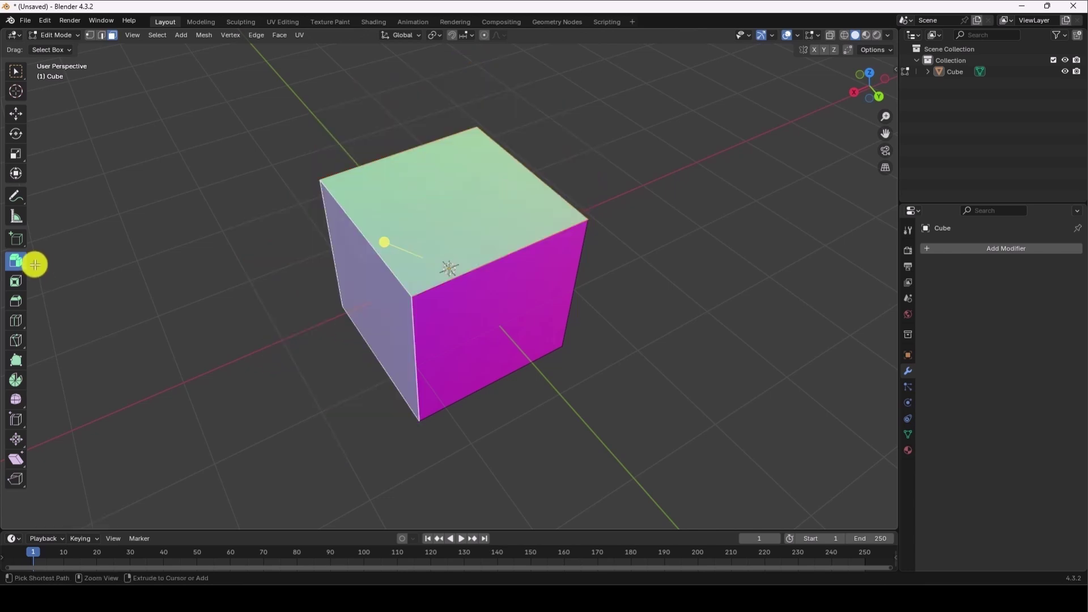
# - Try Extrude Along Normals on the same two faces for comparison, and undo the extrusion
pyautogui.click(15, 261)
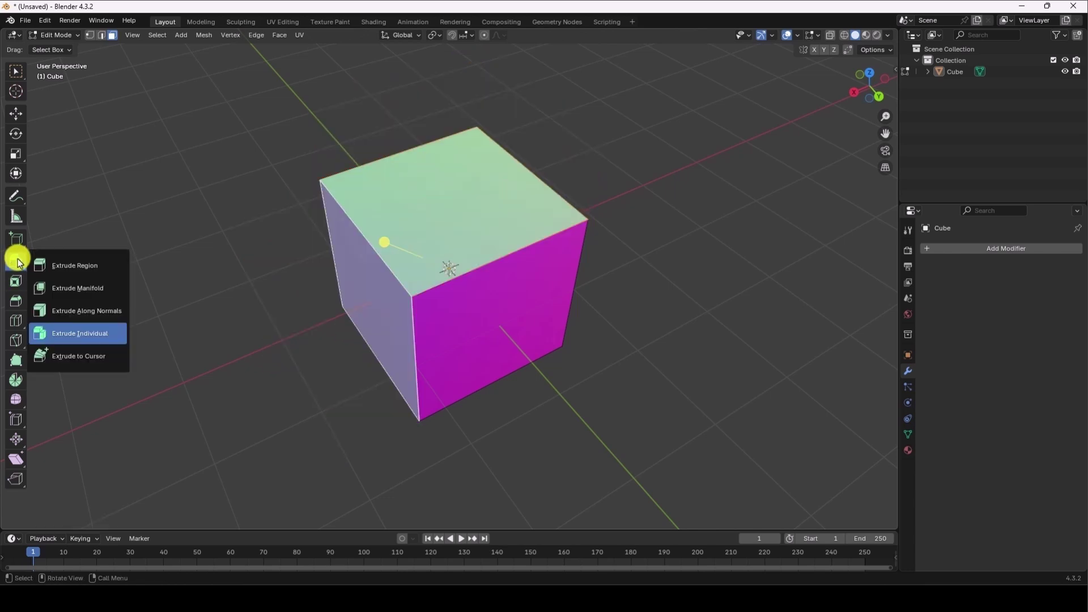
pyautogui.click(80, 311)
pyautogui.moveTo(384, 241); pyautogui.dragTo(149, 201)
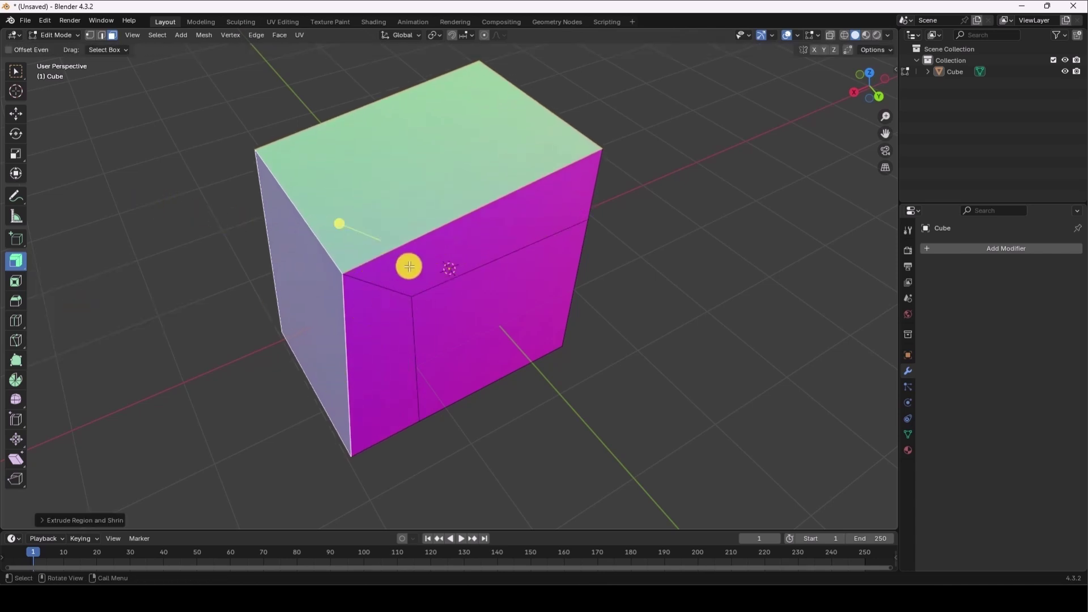
pyautogui.hotkey('ctrl', 'z')
# - Repeat Extrude Individual on the selected top and blue side faces, and undo it again
pyautogui.click(15, 263)
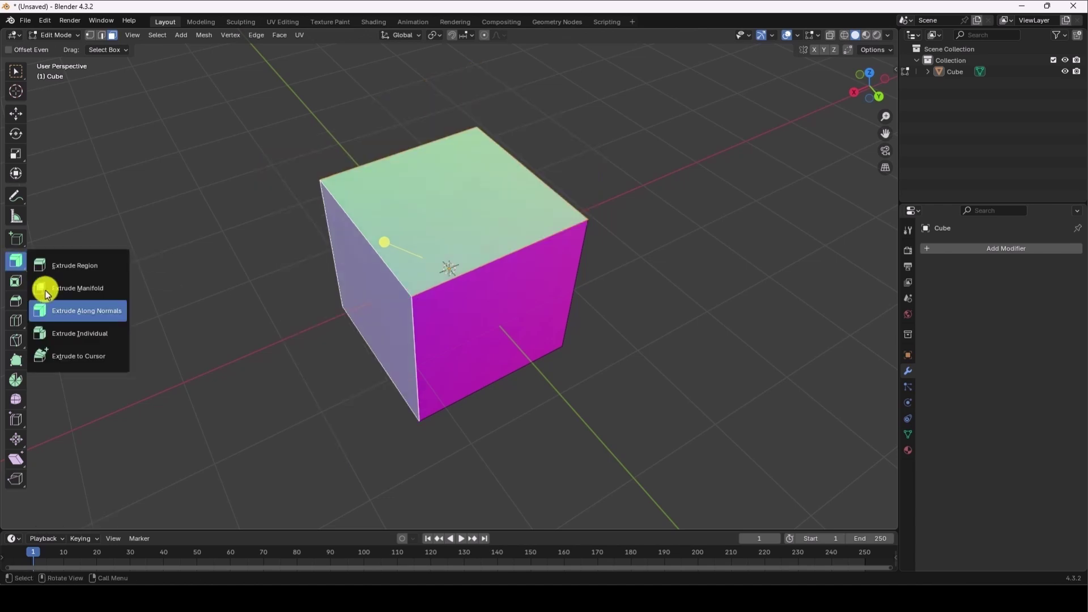
pyautogui.click(80, 335)
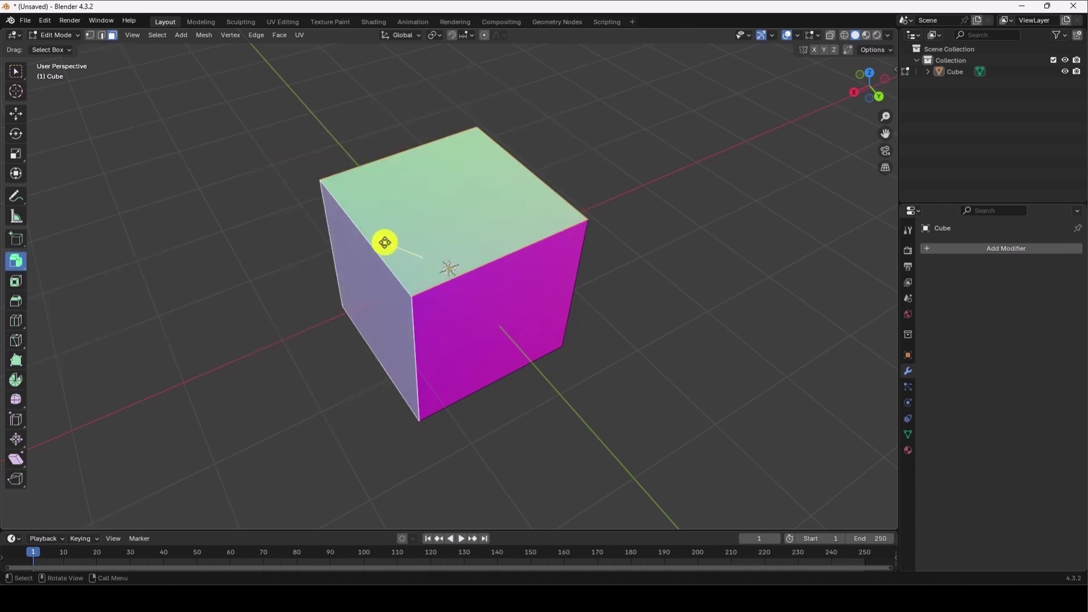
pyautogui.moveTo(385, 243); pyautogui.dragTo(186, 219)
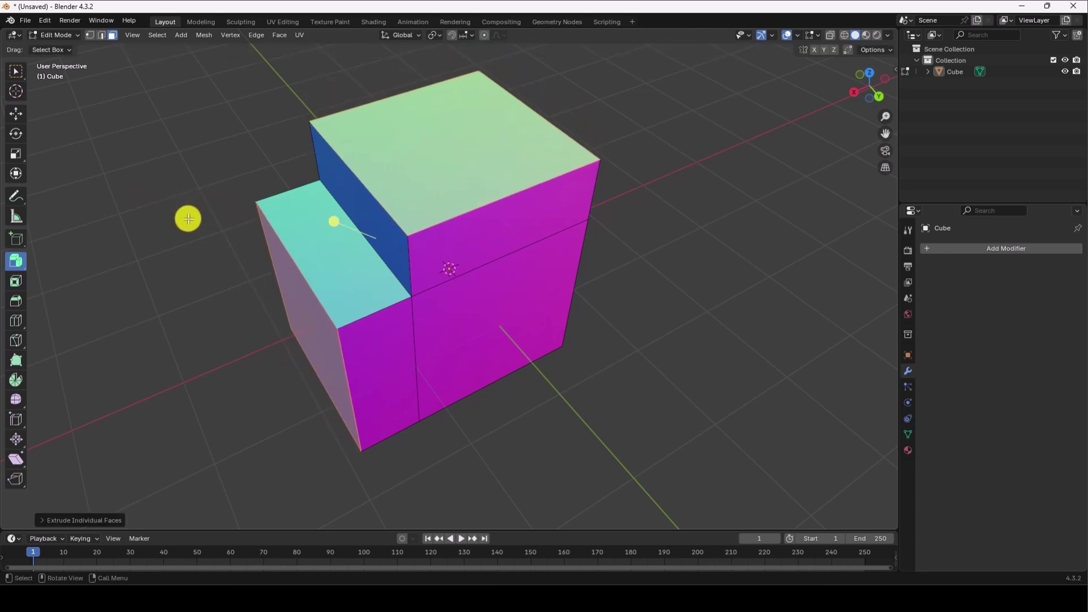
pyautogui.hotkey('ctrl', 'z')
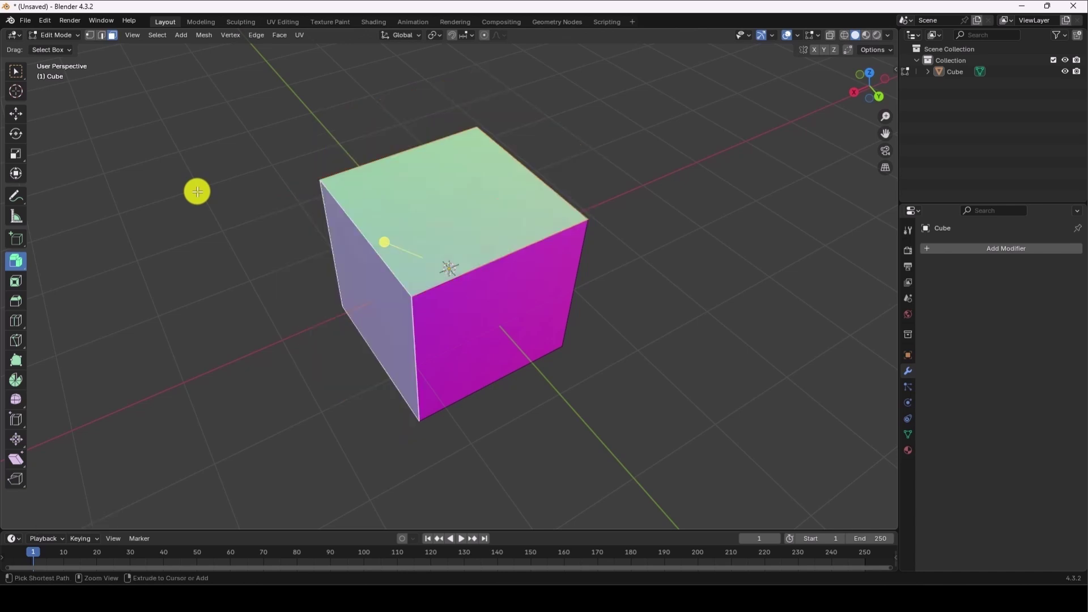
# - Extrude only the cube's top face upward by about half the cube's height with Extrude Region
pyautogui.click(13, 264)
pyautogui.scroll(-5, 448, 272)
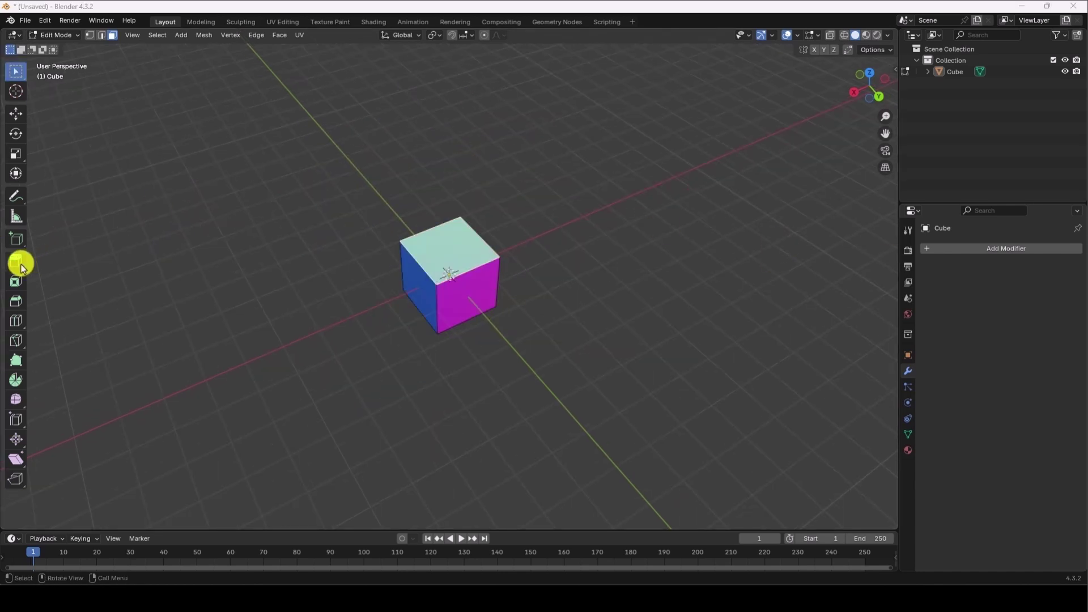
pyautogui.click(20, 264)
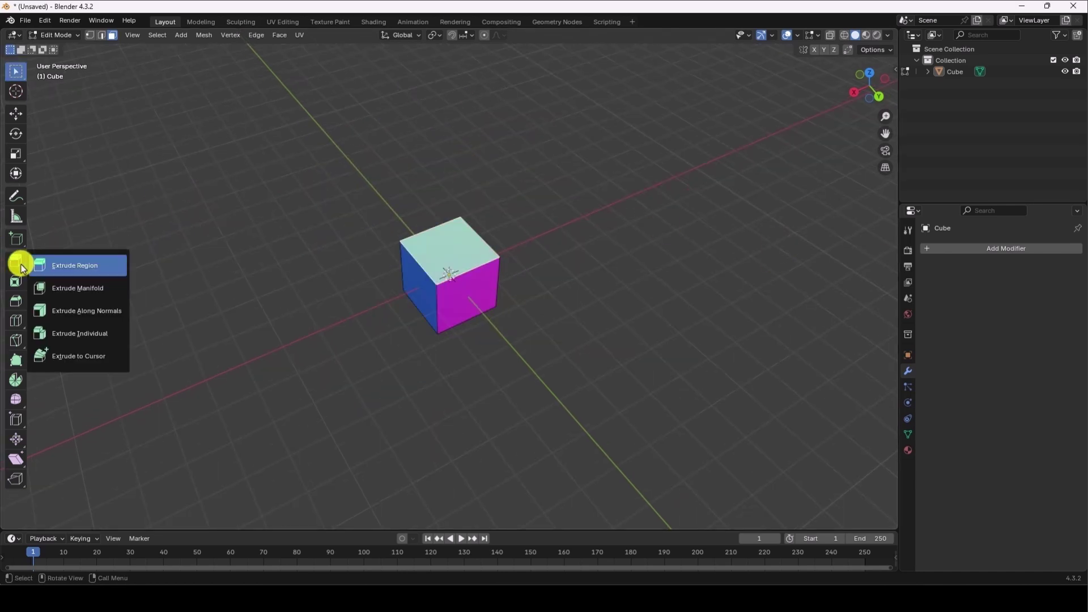
pyautogui.click(78, 356)
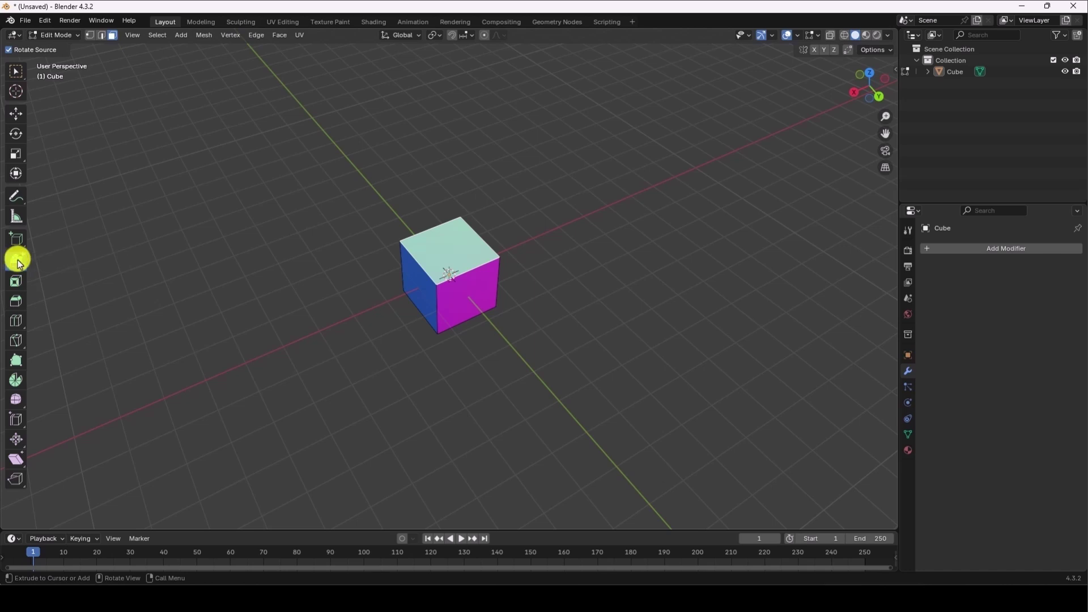
pyautogui.click(18, 262)
pyautogui.click(48, 266)
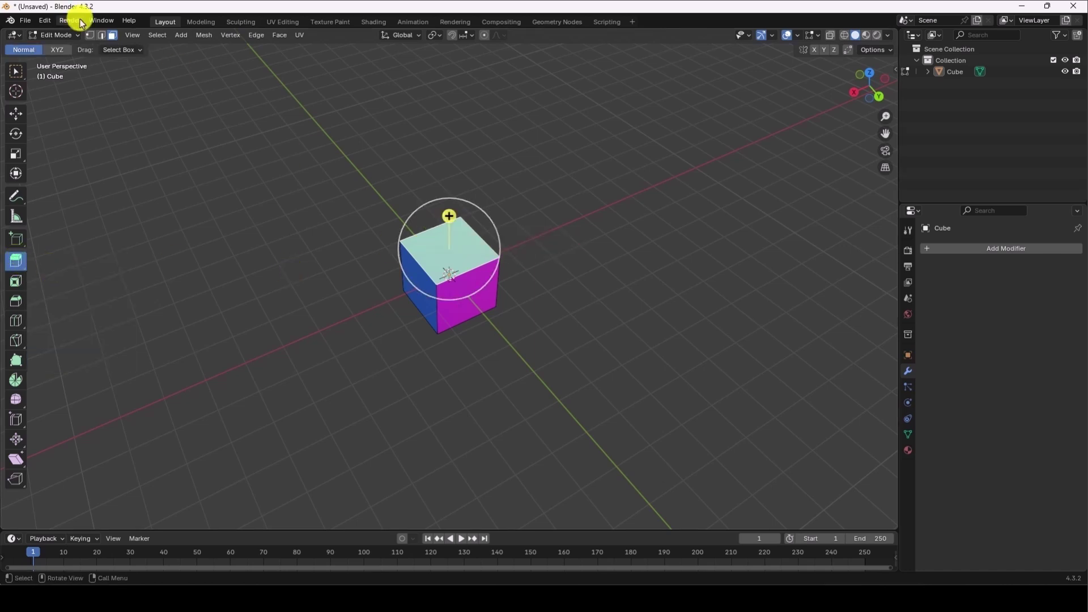
pyautogui.moveTo(449, 216); pyautogui.dragTo(449, 189)
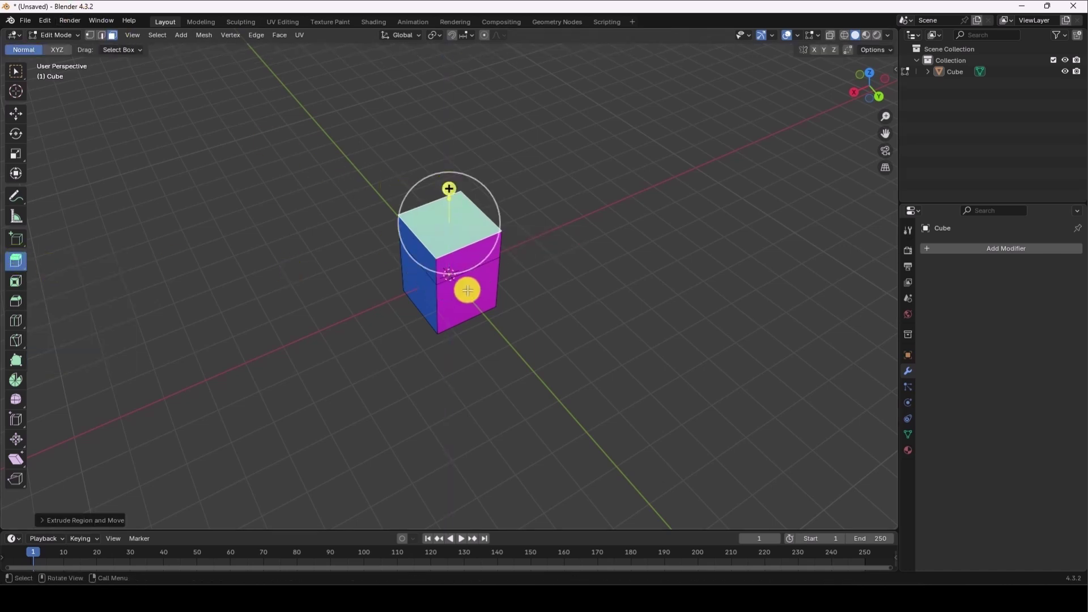
# - Extrude the cube's lower magenta side face and lower blue side face outward with Extrude Region
pyautogui.click(468, 291)
pyautogui.moveTo(496, 319); pyautogui.dragTo(511, 364)
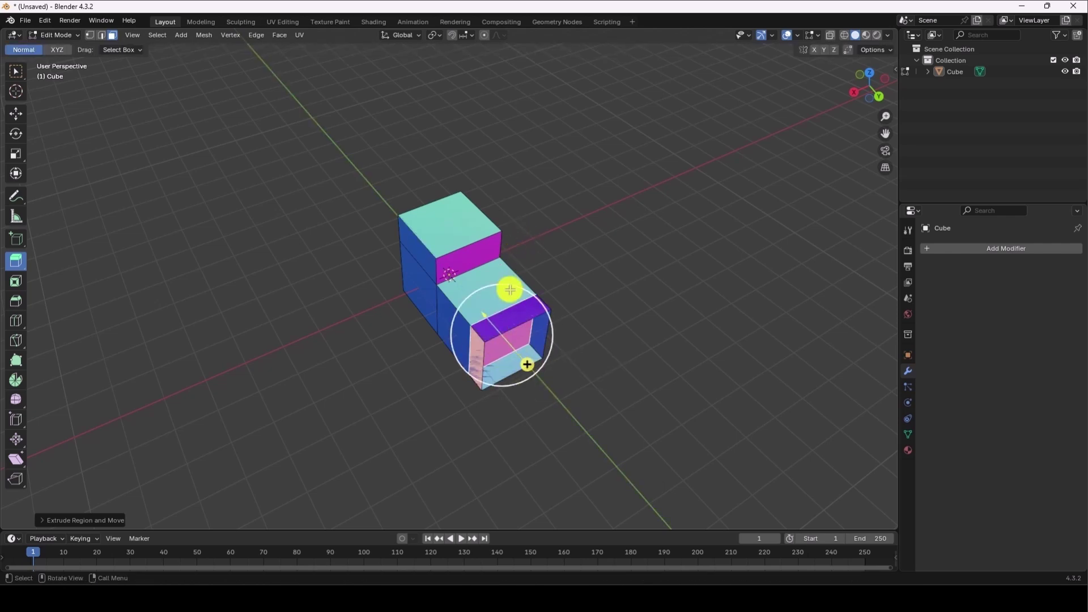
pyautogui.click(421, 292)
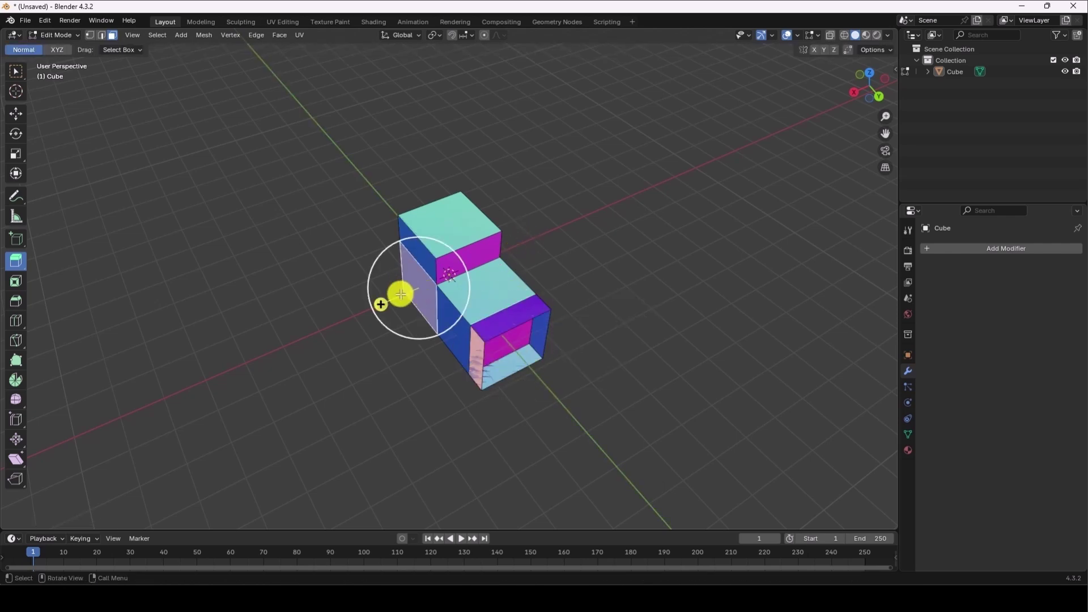
pyautogui.moveTo(389, 297); pyautogui.dragTo(352, 311)
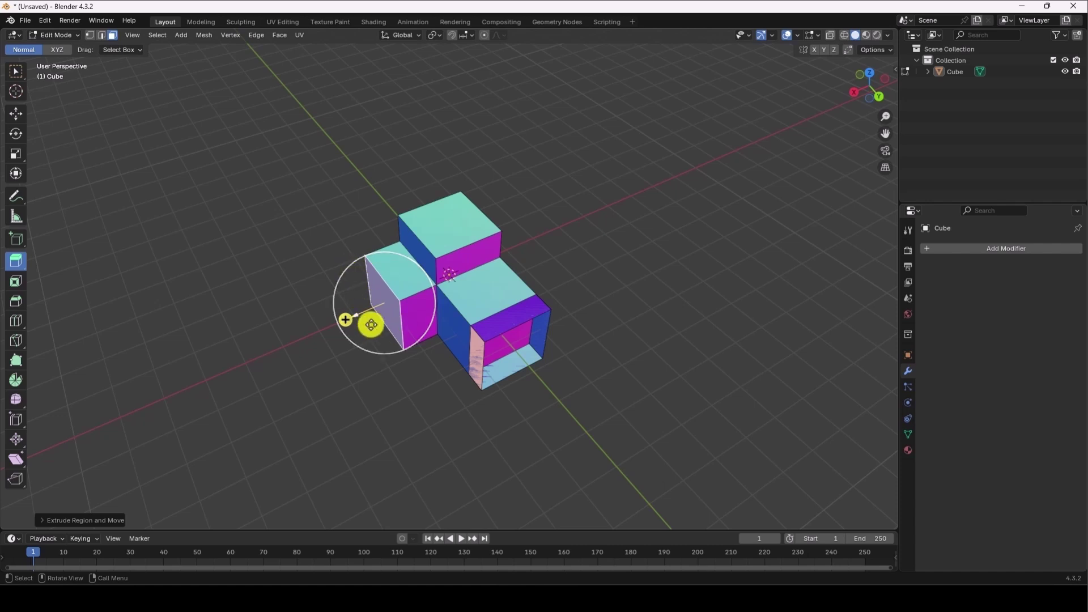
# - Build a long chain of Extrude to Cursor segments from the extruded blue side face, curving in a wide loop around the cube
pyautogui.click(15, 261)
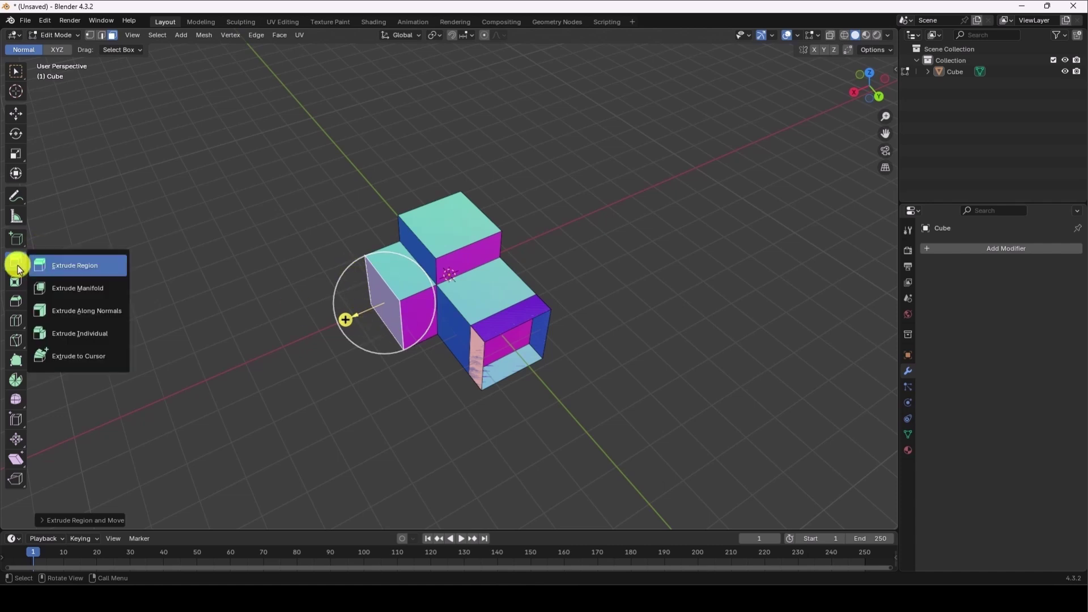
pyautogui.click(79, 356)
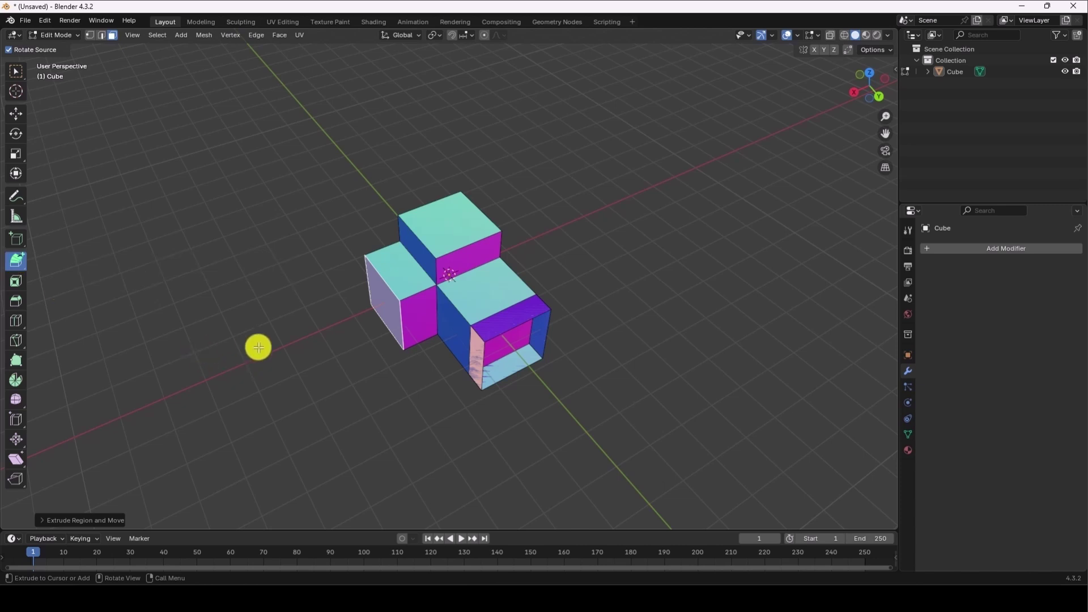
pyautogui.click(281, 334)
pyautogui.click(165, 304)
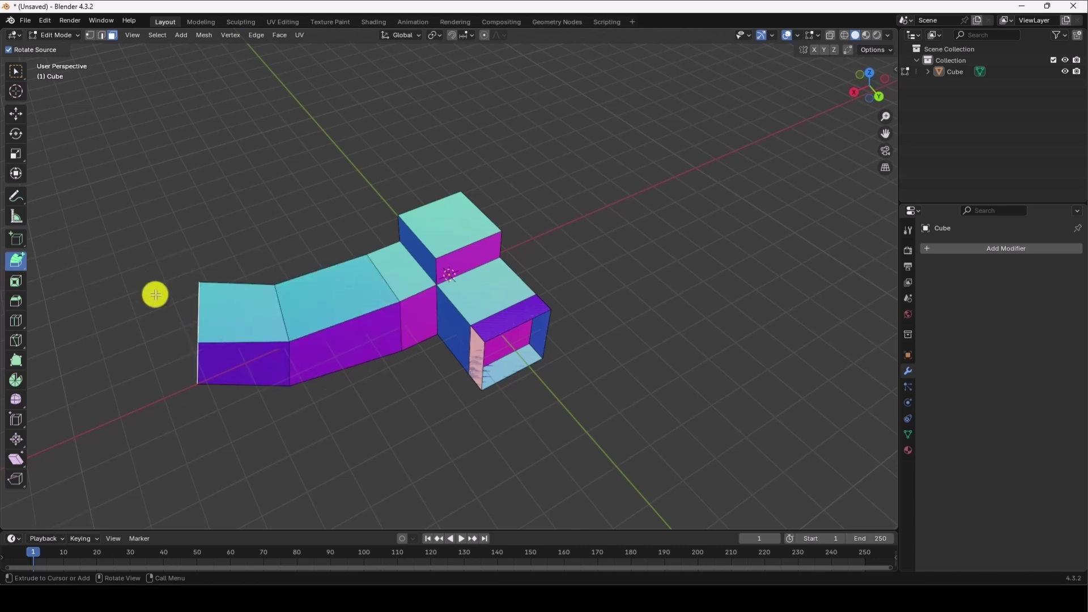
pyautogui.click(144, 284)
pyautogui.click(128, 215)
pyautogui.click(151, 174)
pyautogui.click(228, 131)
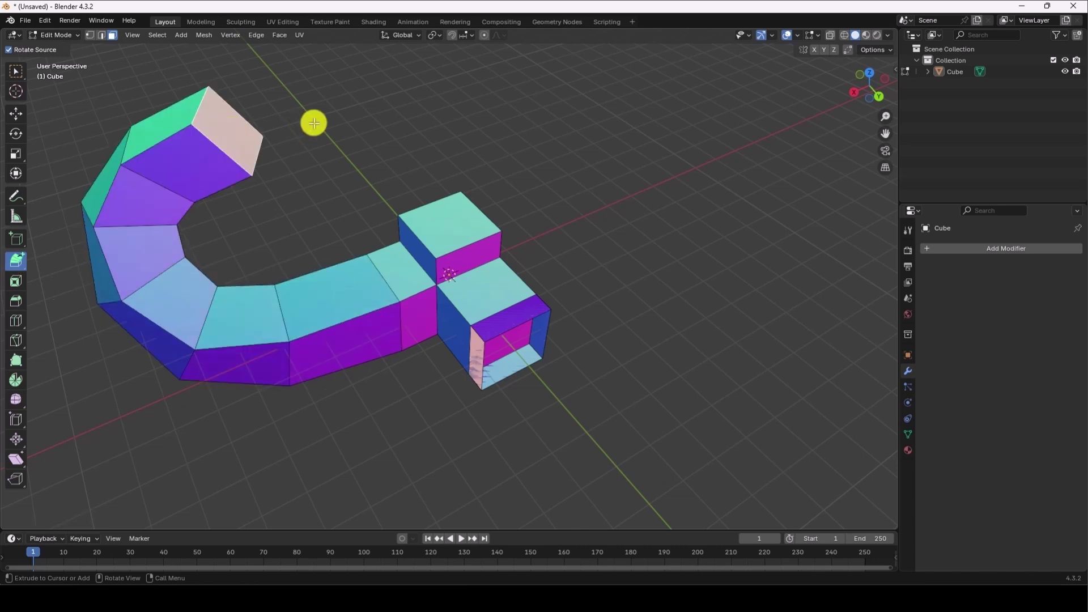
pyautogui.click(313, 122)
pyautogui.click(417, 106)
pyautogui.click(511, 97)
pyautogui.click(587, 95)
pyautogui.click(656, 165)
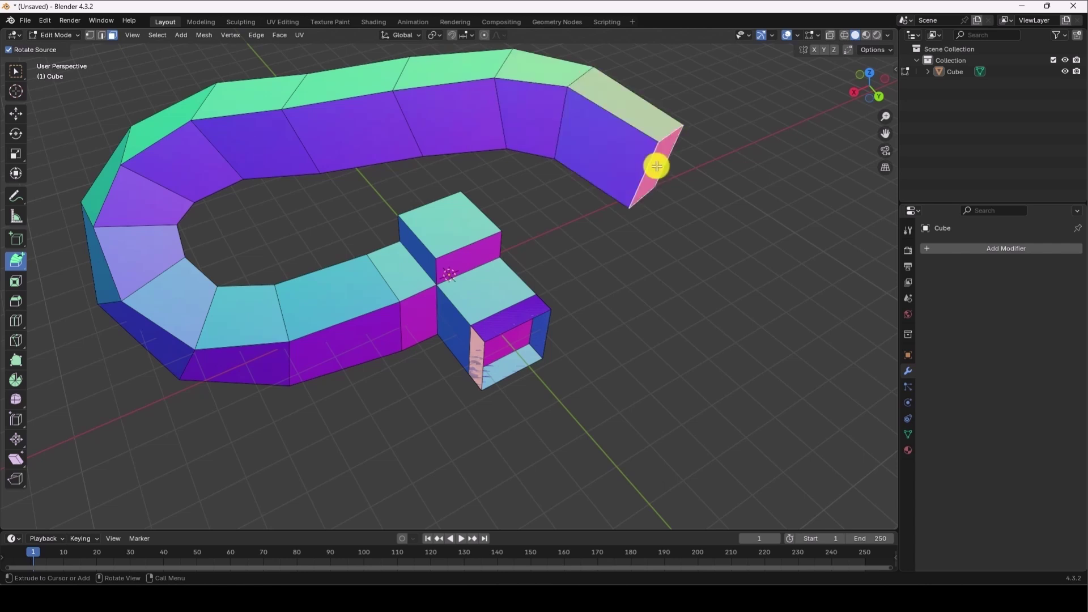
pyautogui.click(728, 254)
pyautogui.click(704, 352)
pyautogui.click(633, 427)
pyautogui.click(538, 431)
pyautogui.click(409, 443)
pyautogui.click(286, 453)
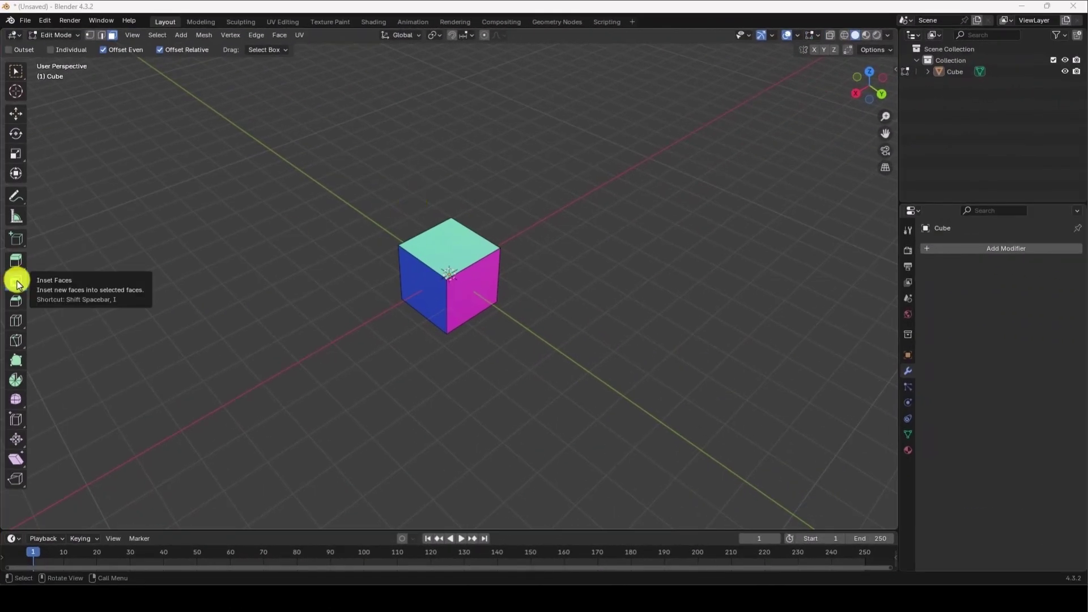
# - Switch to face selection and inset the plain cube's top face with a thickness of about 0.054 m
pyautogui.click(112, 35)
pyautogui.click(462, 258)
pyautogui.scroll(2, 462, 260)
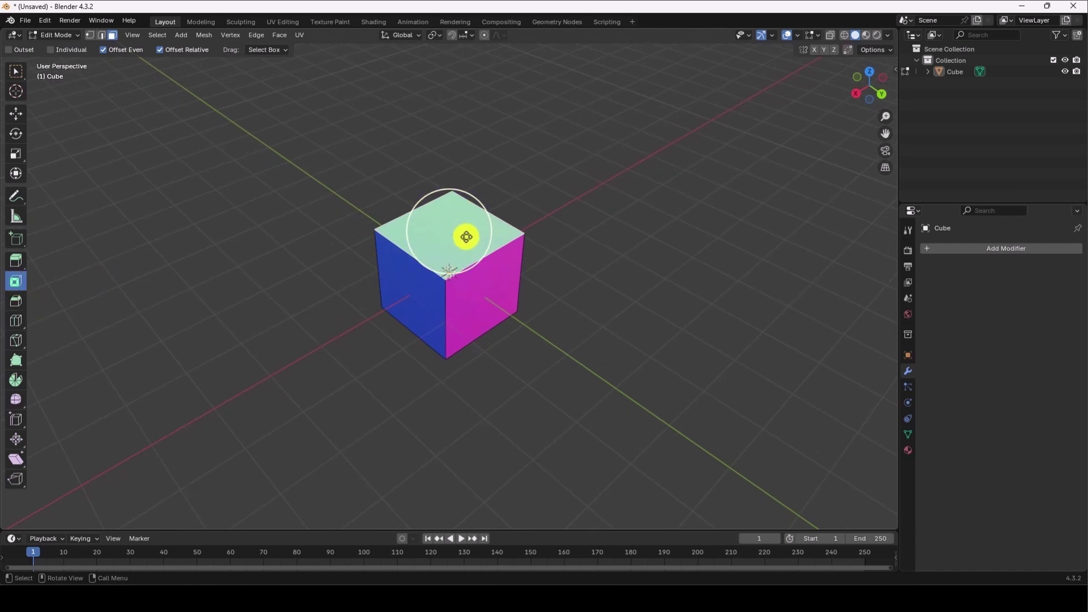
pyautogui.moveTo(467, 237)
pyautogui.mouseDown()
pyautogui.moveTo(442, 236)
pyautogui.moveTo(461, 236)
pyautogui.mouseUp()
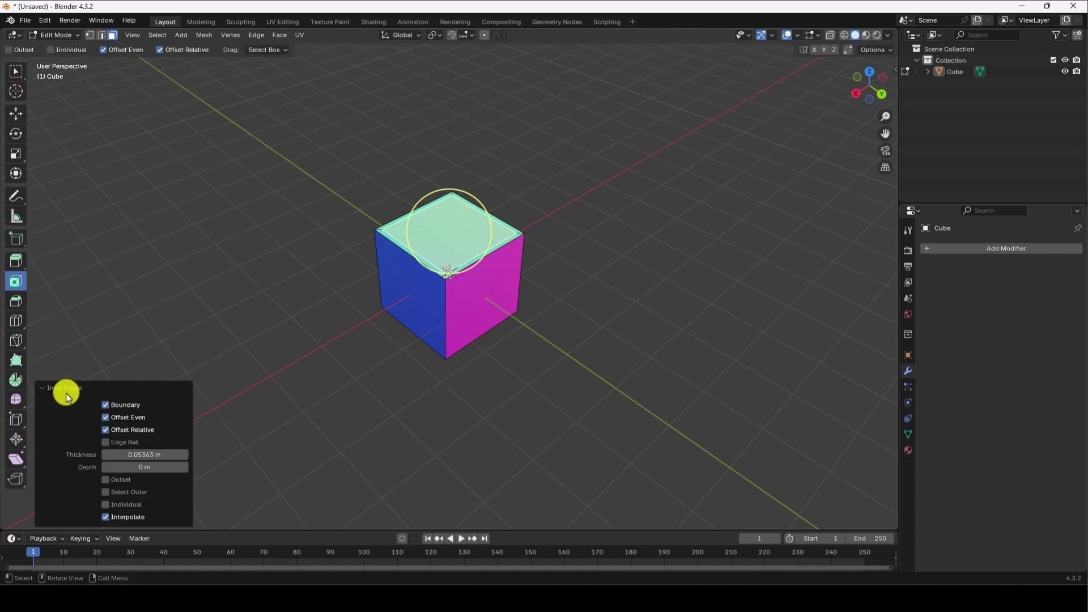
pyautogui.click(45, 389)
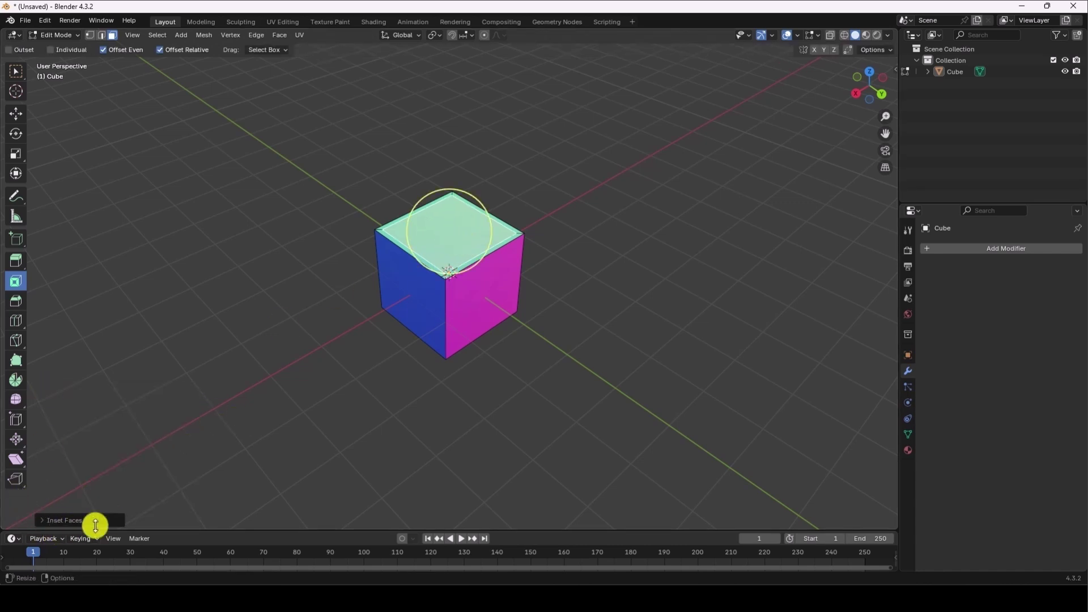
# - Set the thickness of the top face's inset to about 0.228 m
pyautogui.click(42, 522)
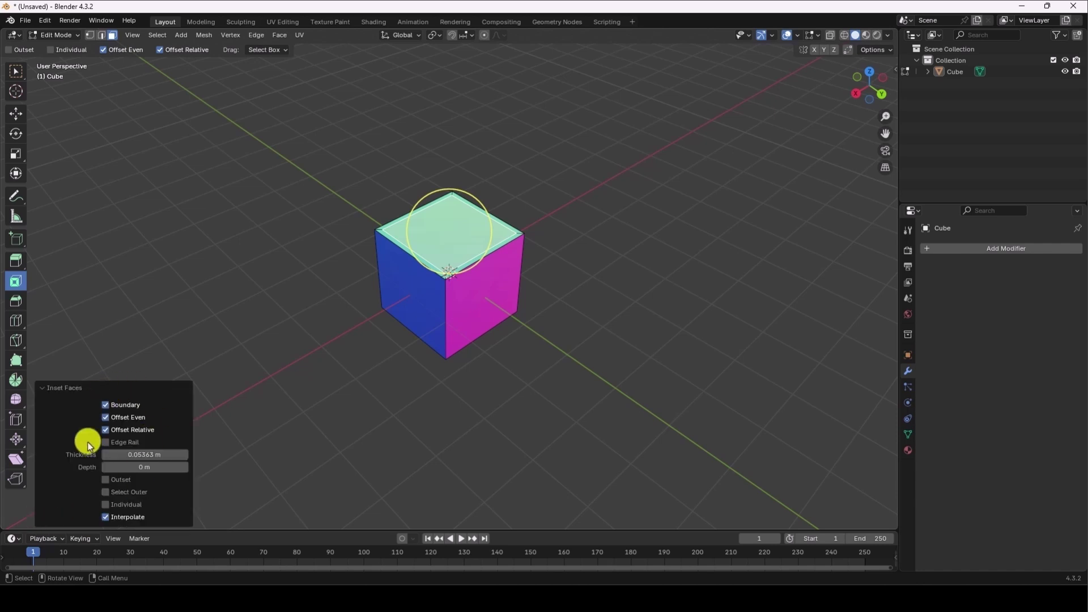
pyautogui.moveTo(162, 454); pyautogui.dragTo(253, 449)
pyautogui.moveTo(485, 316); pyautogui.dragTo(433, 275, button='middle')
pyautogui.scroll(3, 471, 216)
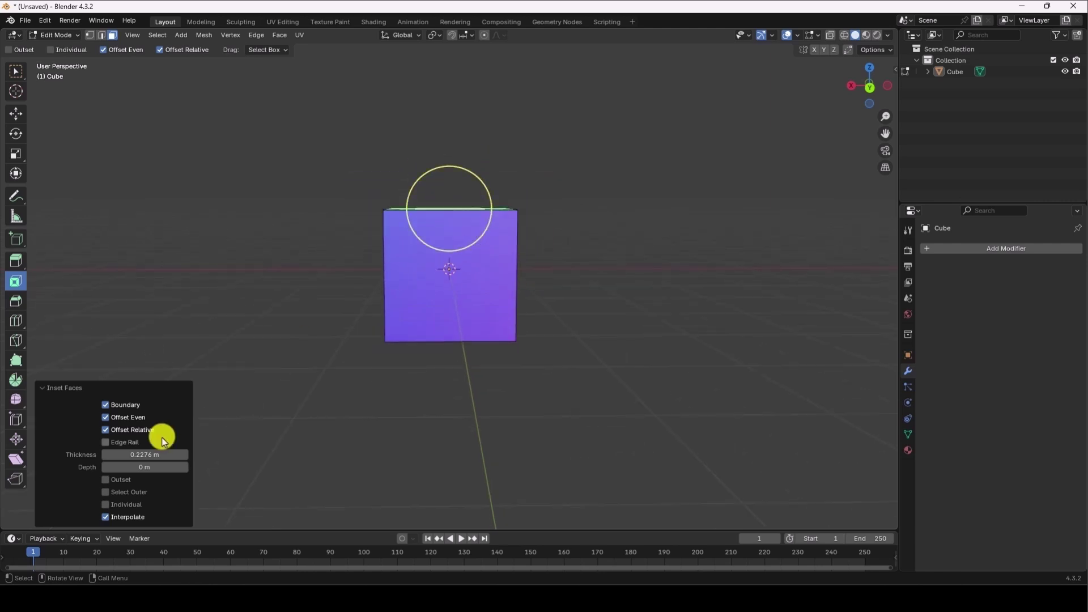
# - Sink the inset top face into the cube with a depth of about -0.119 m
pyautogui.moveTo(145, 466); pyautogui.dragTo(496, 345)
pyautogui.moveTo(496, 345); pyautogui.dragTo(568, 338, button='middle')
pyautogui.moveTo(162, 468); pyautogui.dragTo(942, 428)
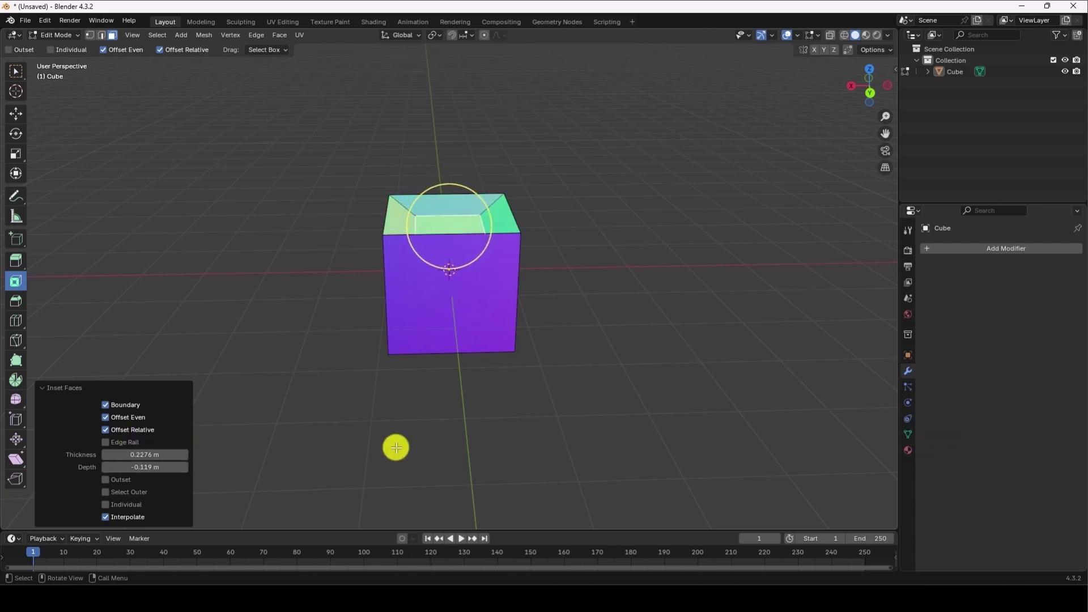
pyautogui.moveTo(396, 447); pyautogui.dragTo(549, 399, button='middle')
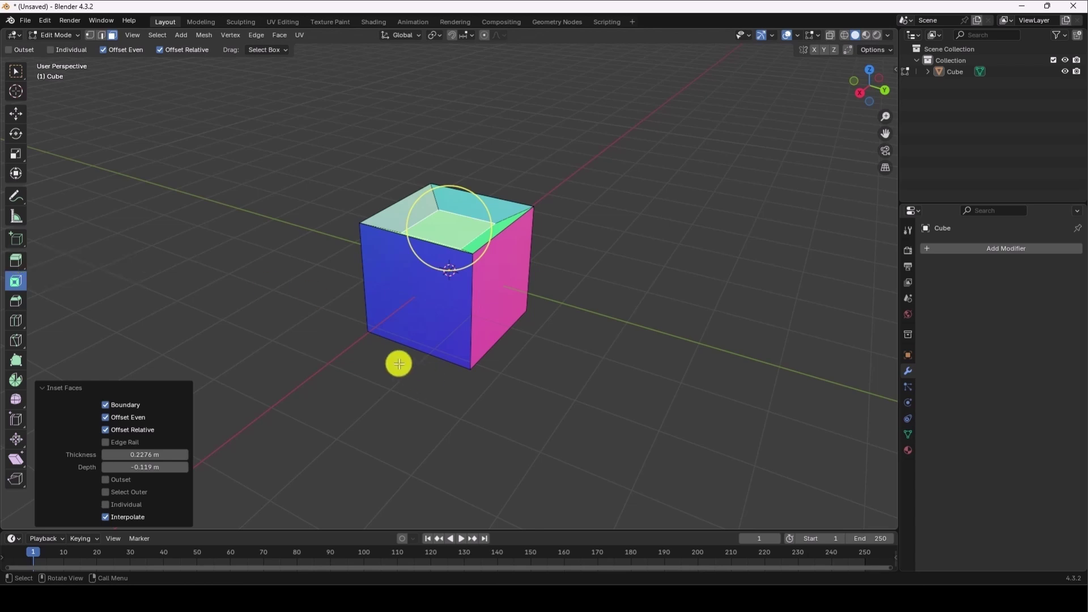
# - Undo the inset on the cube's top face
pyautogui.hotkey('ctrl', 'z')
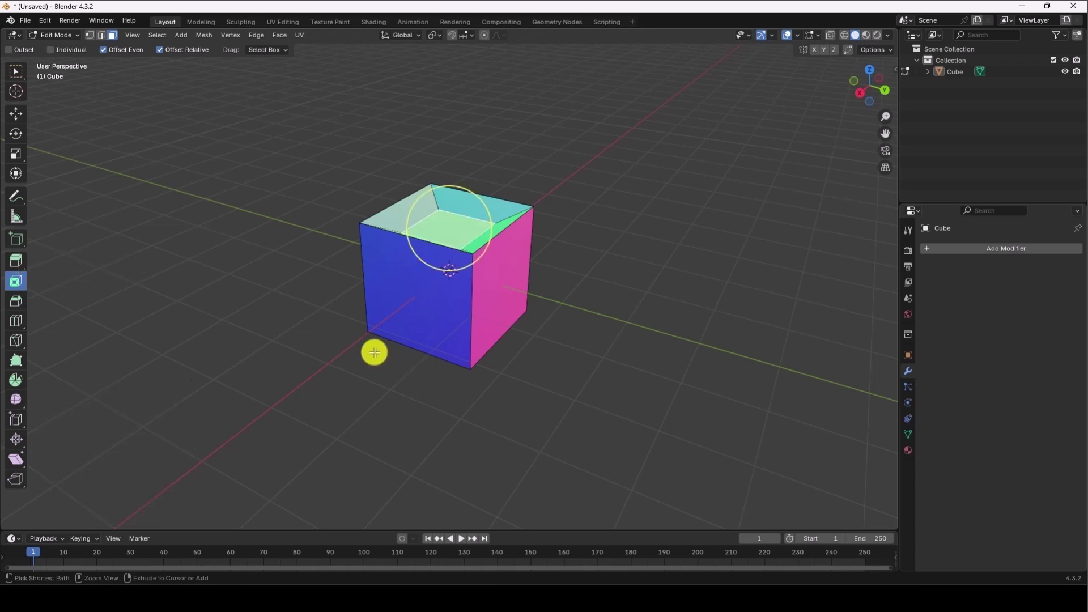
pyautogui.hotkey('ctrl', 'z')
pyautogui.scroll(-3, 444, 316)
pyautogui.moveTo(527, 308); pyautogui.dragTo(495, 321, button='middle')
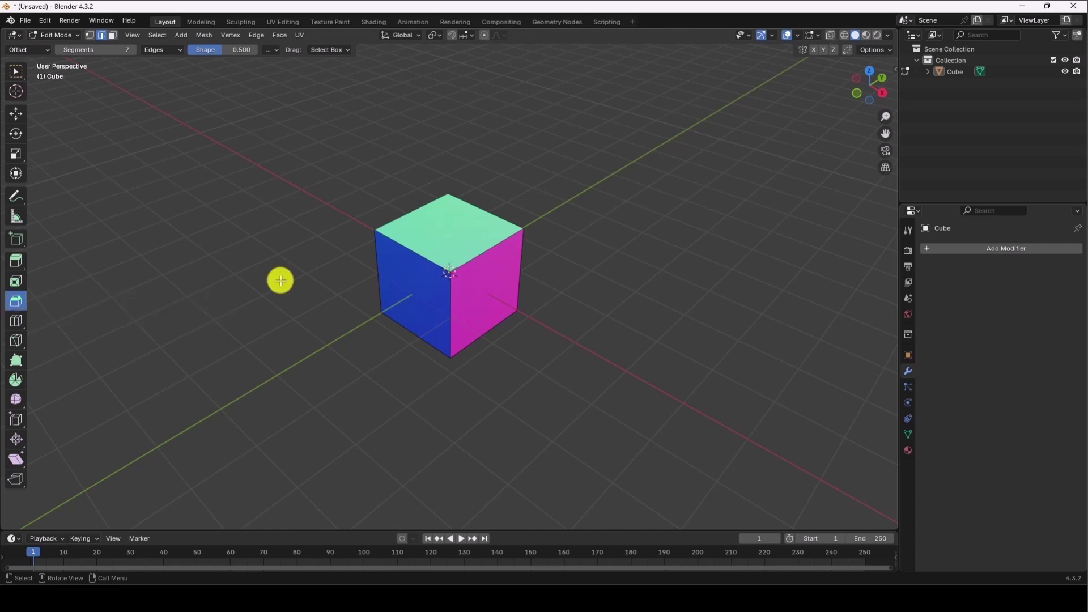
# - Switch to face selection and bevel the cube's top face with 7 segments, a width of about 0.165 m and a shape of 0.175
pyautogui.click(112, 35)
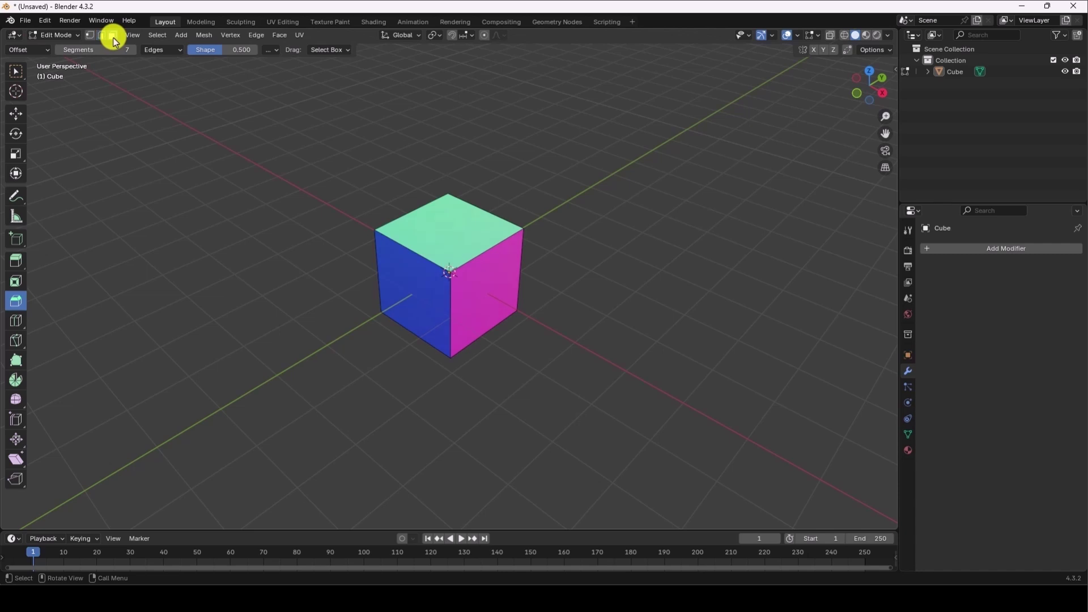
pyautogui.click(452, 237)
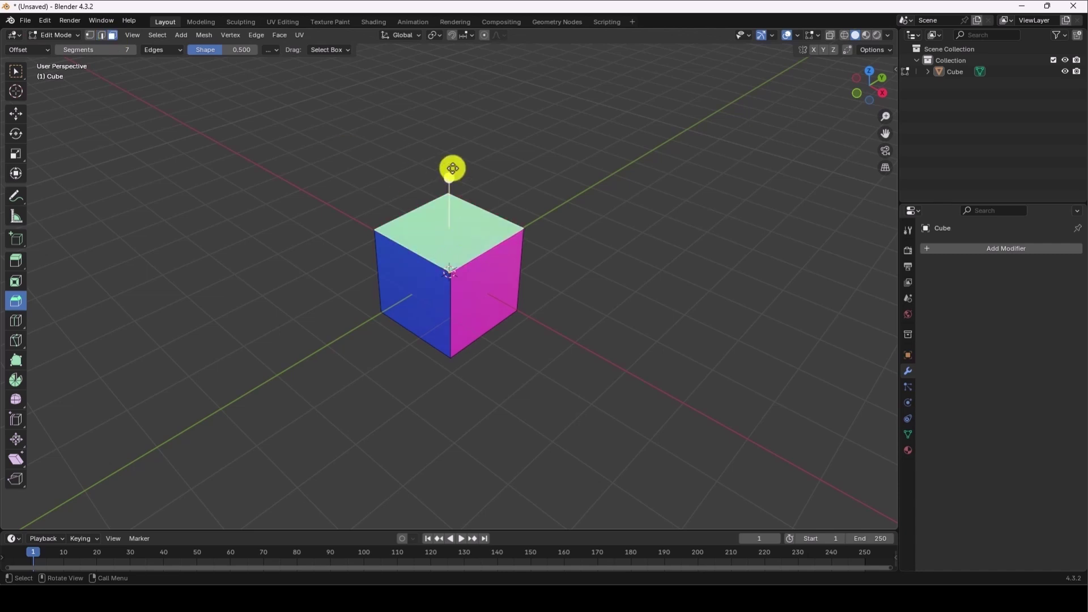
pyautogui.moveTo(448, 177)
pyautogui.mouseDown()
pyautogui.moveTo(448, 152)
pyautogui.moveTo(445, 165)
pyautogui.mouseUp()
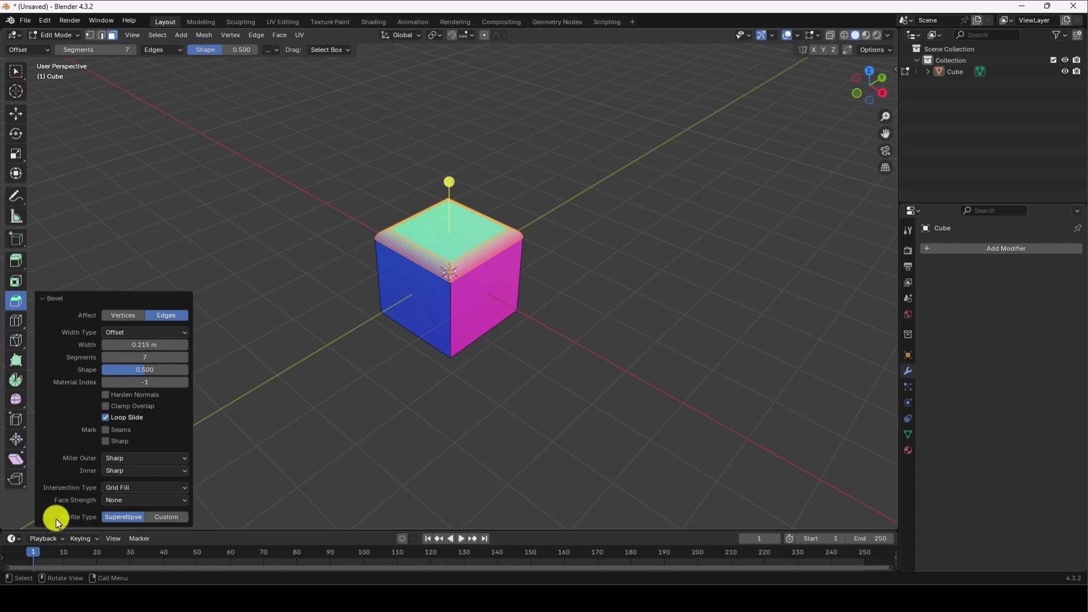
pyautogui.moveTo(146, 357); pyautogui.dragTo(139, 356)
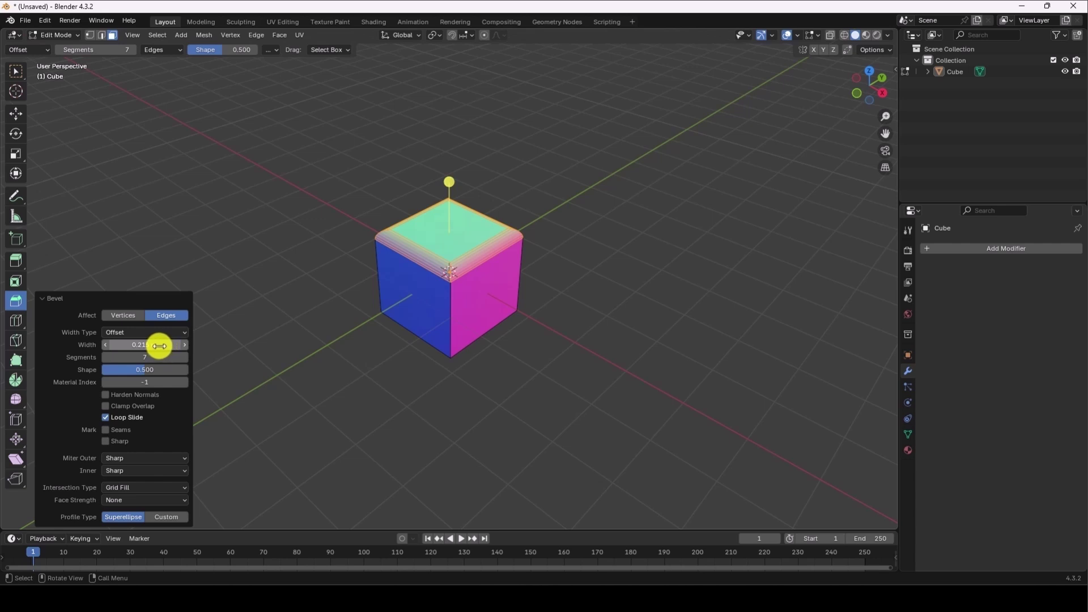
pyautogui.moveTo(159, 346); pyautogui.dragTo(124, 366)
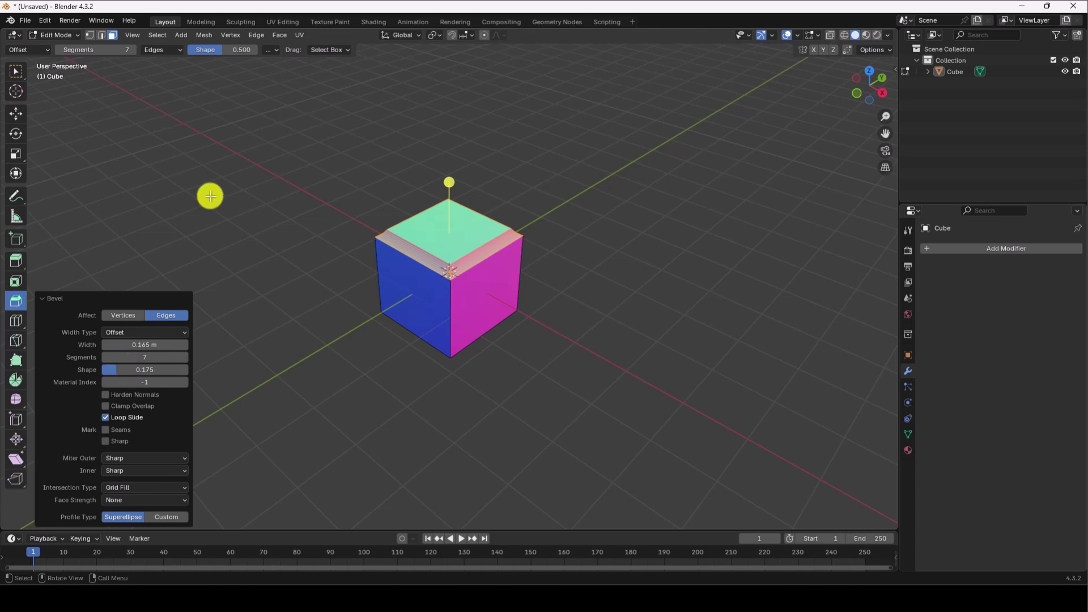
# - Switch to edge selection, bevel the front vertical edge between the blue and magenta faces, and adjust its width and segments
pyautogui.click(102, 35)
pyautogui.scroll(2, 444, 316)
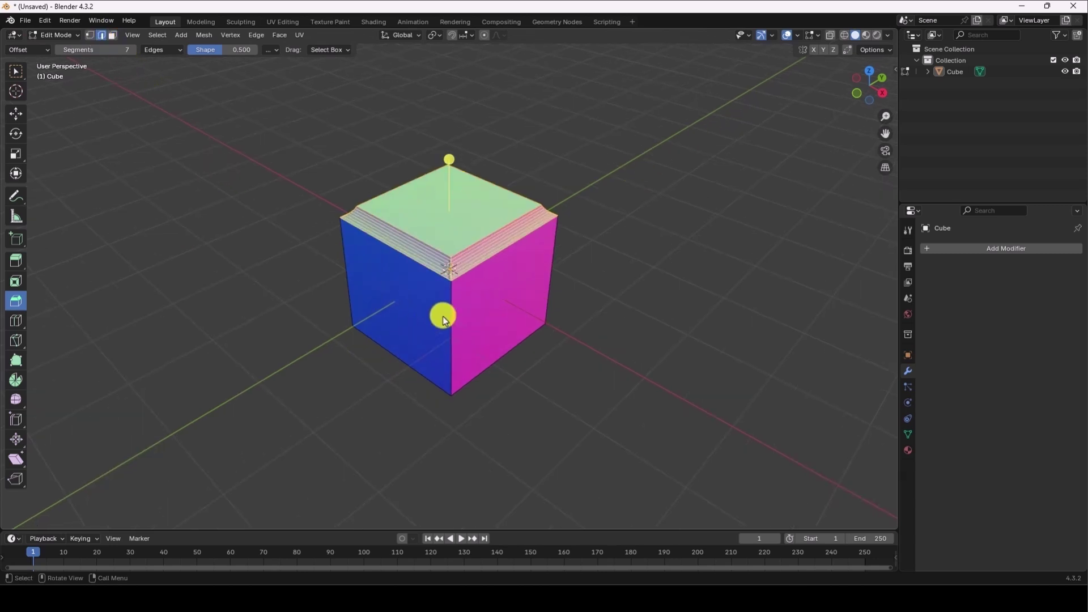
pyautogui.click(451, 320)
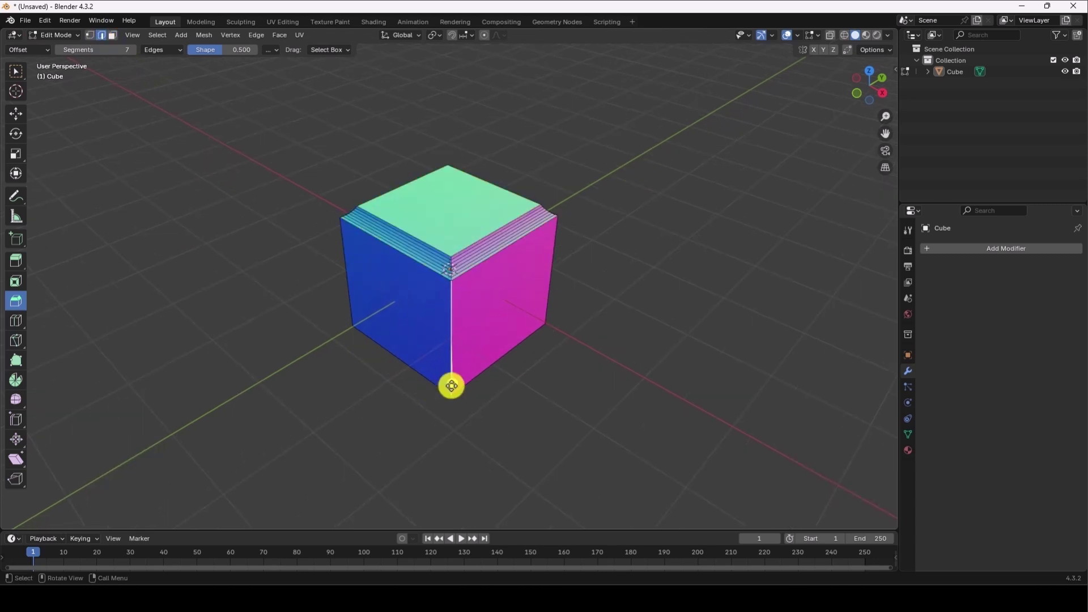
pyautogui.hotkey('ctrl', 'b')
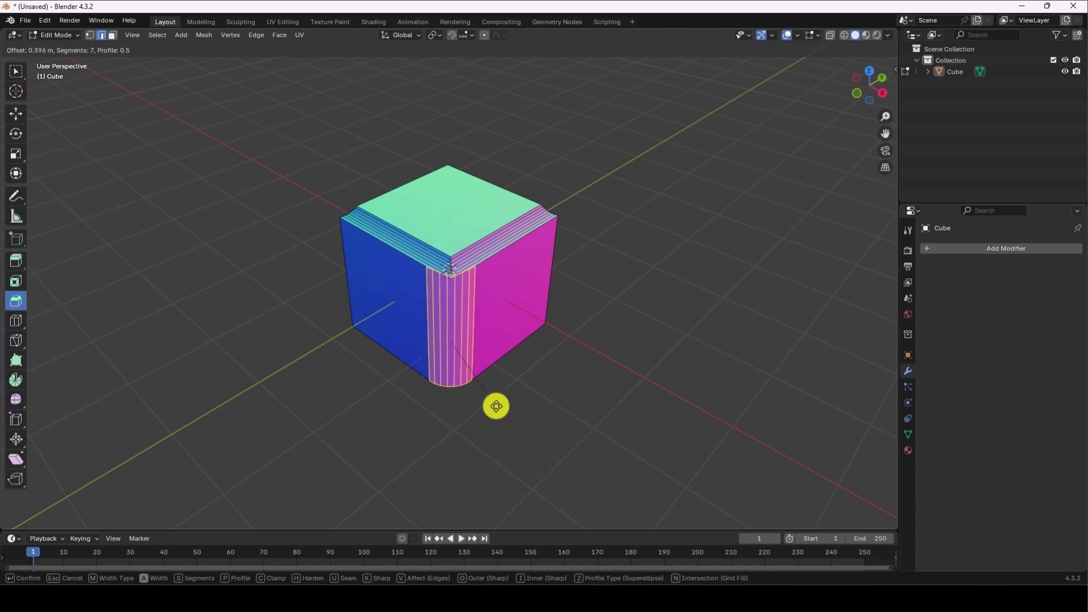
pyautogui.click(507, 406)
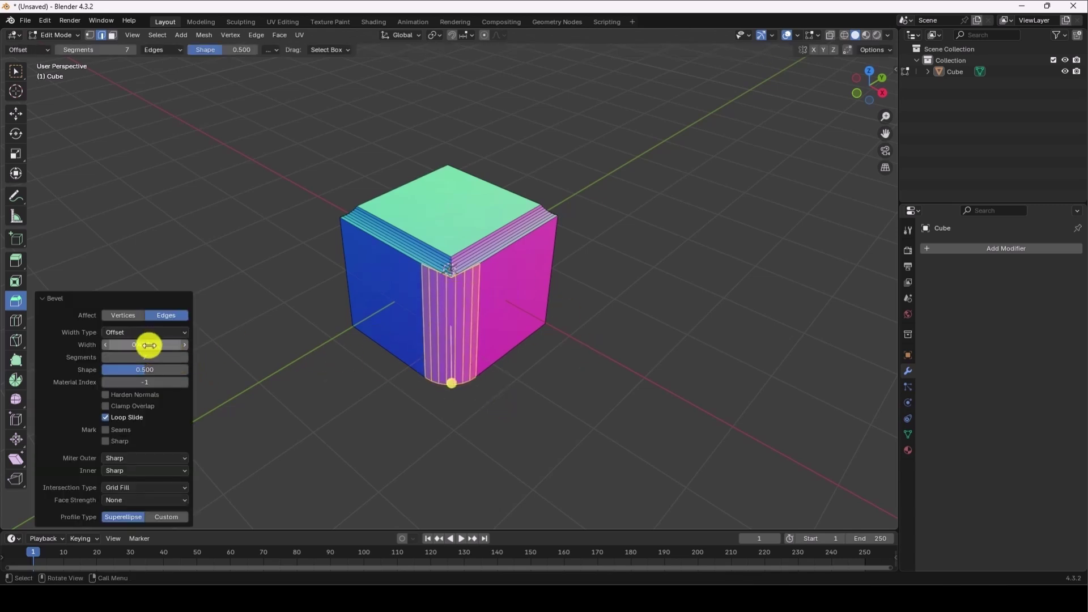
pyautogui.moveTo(149, 345)
pyautogui.mouseDown()
pyautogui.moveTo(121, 345)
pyautogui.moveTo(157, 357)
pyautogui.moveTo(138, 369)
pyautogui.moveTo(176, 369)
pyautogui.moveTo(127, 364)
pyautogui.moveTo(975, 369)
pyautogui.moveTo(129, 365)
pyautogui.moveTo(162, 367)
pyautogui.moveTo(109, 357)
pyautogui.moveTo(161, 361)
pyautogui.mouseUp()
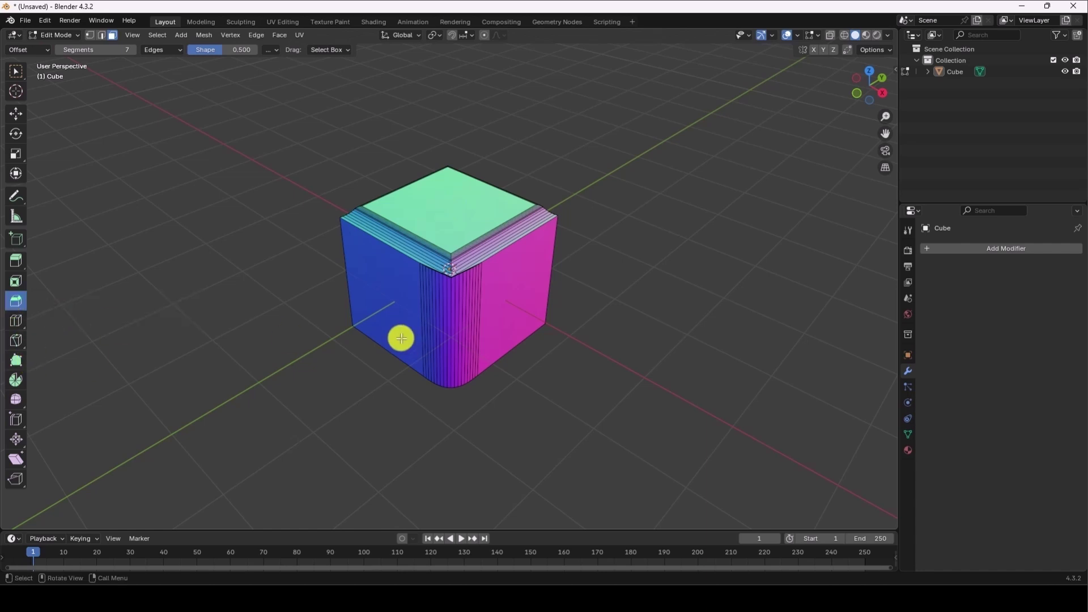
# - Bevel the cube's inner top face with a width of about 0.233 m and 9 segments
pyautogui.click(444, 194)
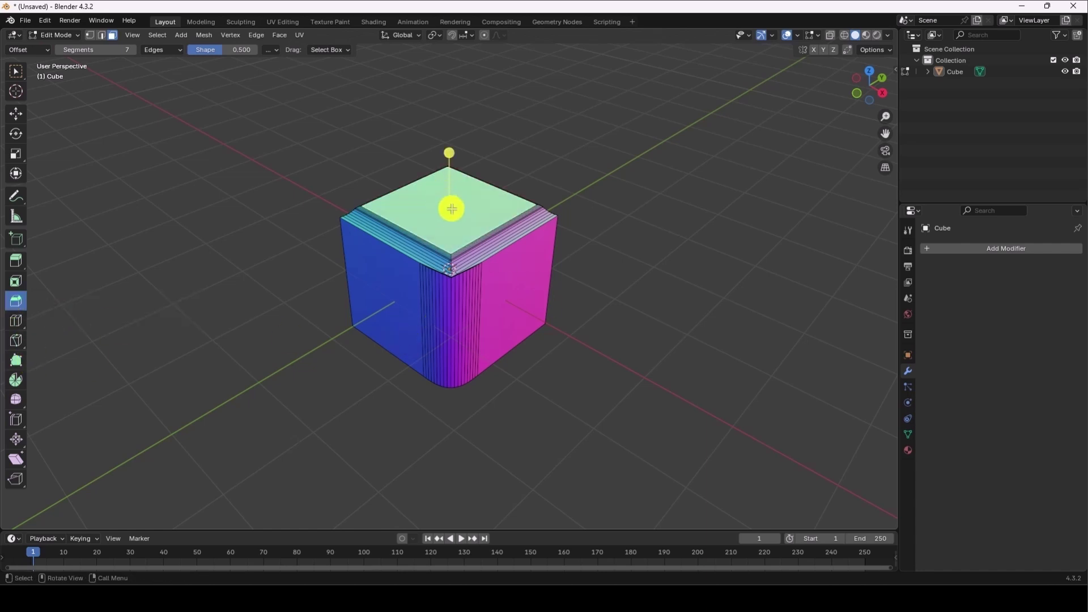
pyautogui.moveTo(440, 199); pyautogui.dragTo(455, 154)
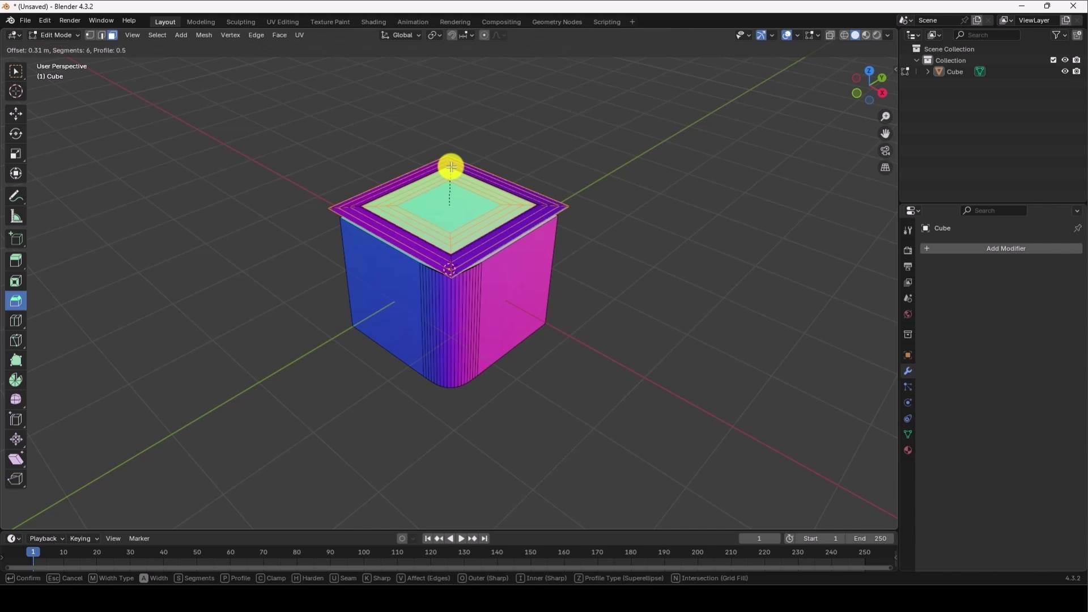
pyautogui.scroll(-4, 451, 168)
pyautogui.scroll(5, 449, 170)
pyautogui.click(357, 275)
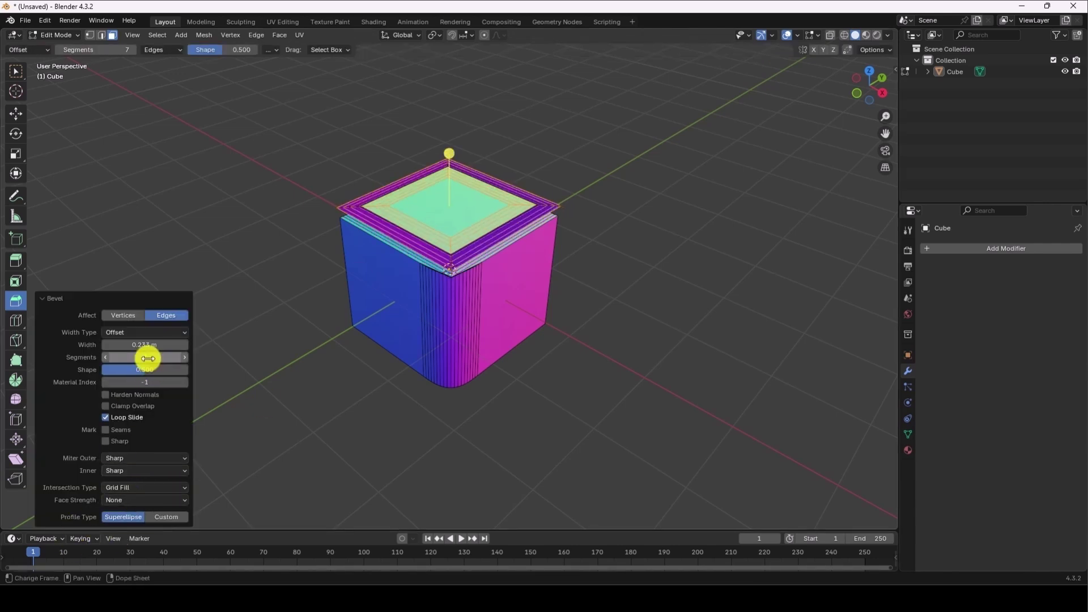
pyautogui.moveTo(147, 358)
pyautogui.mouseDown()
pyautogui.moveTo(130, 357)
pyautogui.moveTo(151, 354)
pyautogui.moveTo(141, 355)
pyautogui.mouseUp()
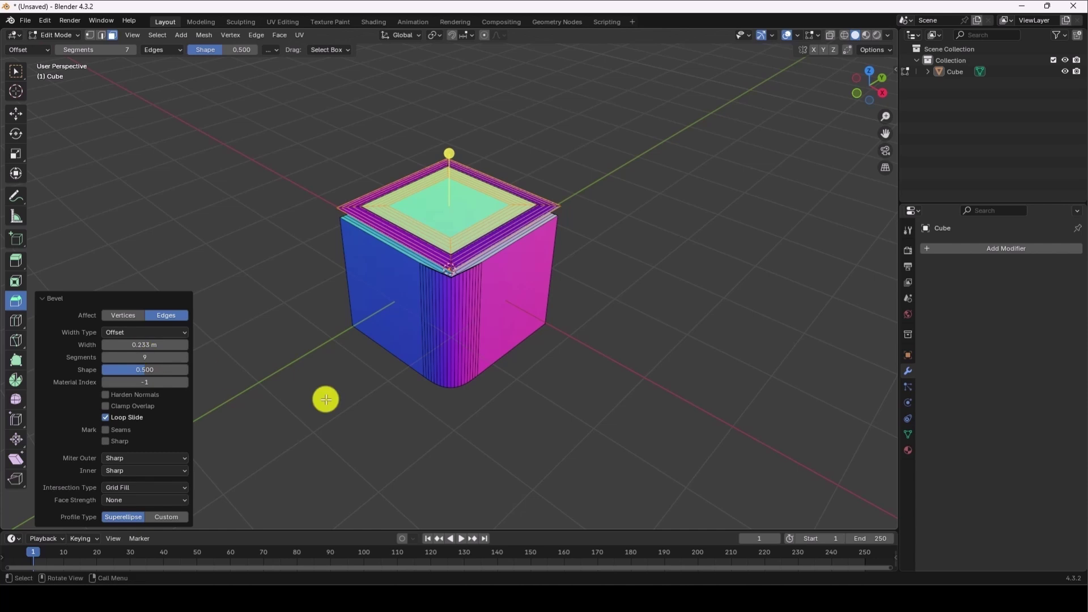
pyautogui.click(339, 398)
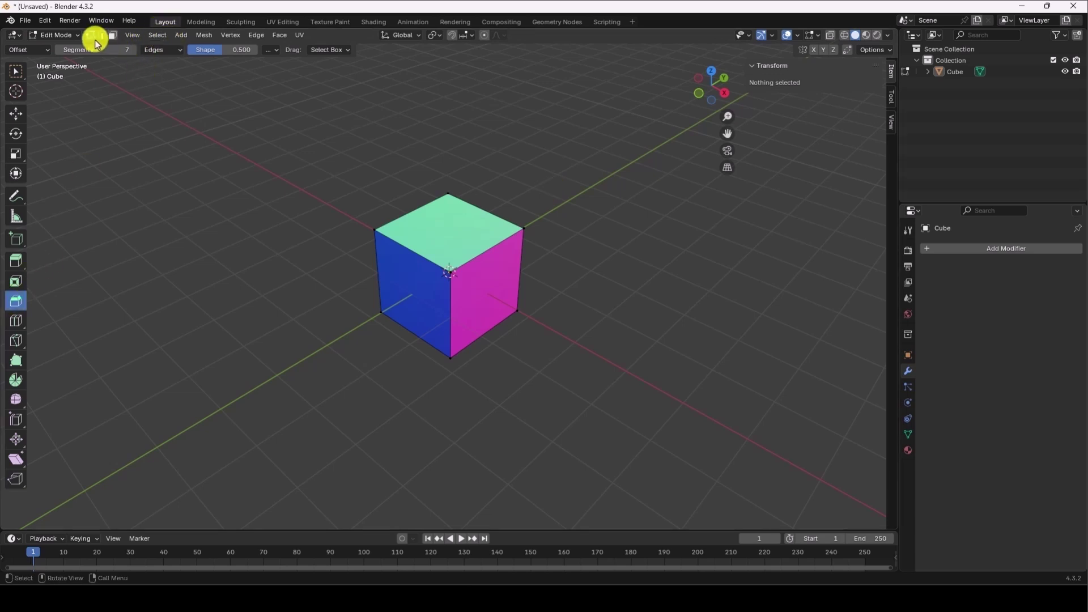
# - Try Bevel on the plain cube's vertex at X 1, Y 1, Z 1, about 0.232 m wide, switching what it affects between Vertices and Edges
pyautogui.click(530, 239)
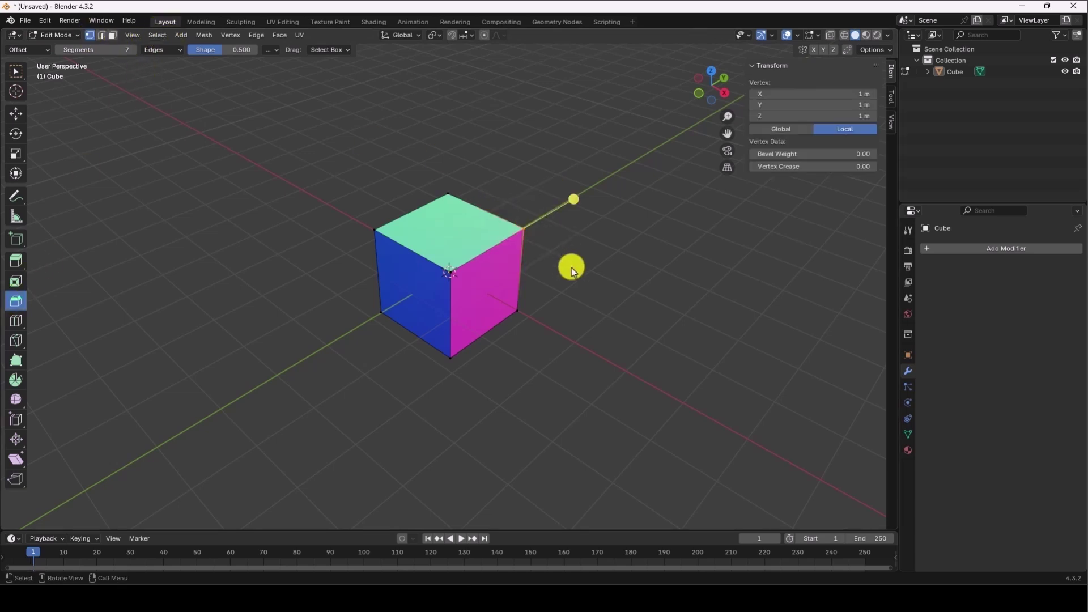
pyautogui.moveTo(574, 198)
pyautogui.mouseDown()
pyautogui.moveTo(607, 190)
pyautogui.moveTo(551, 211)
pyautogui.moveTo(614, 187)
pyautogui.moveTo(558, 208)
pyautogui.mouseUp()
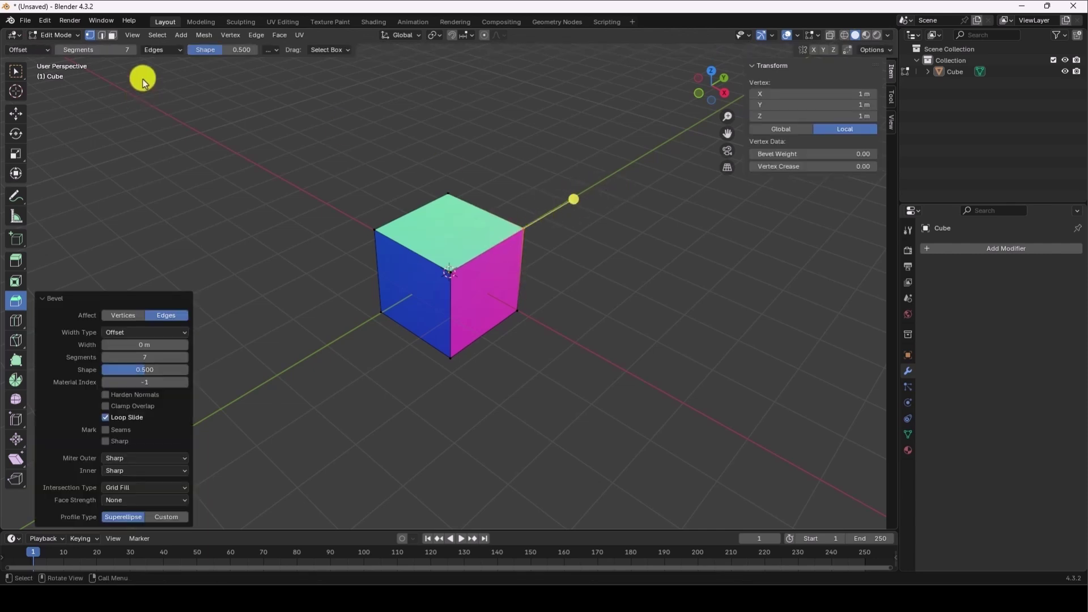
pyautogui.click(174, 50)
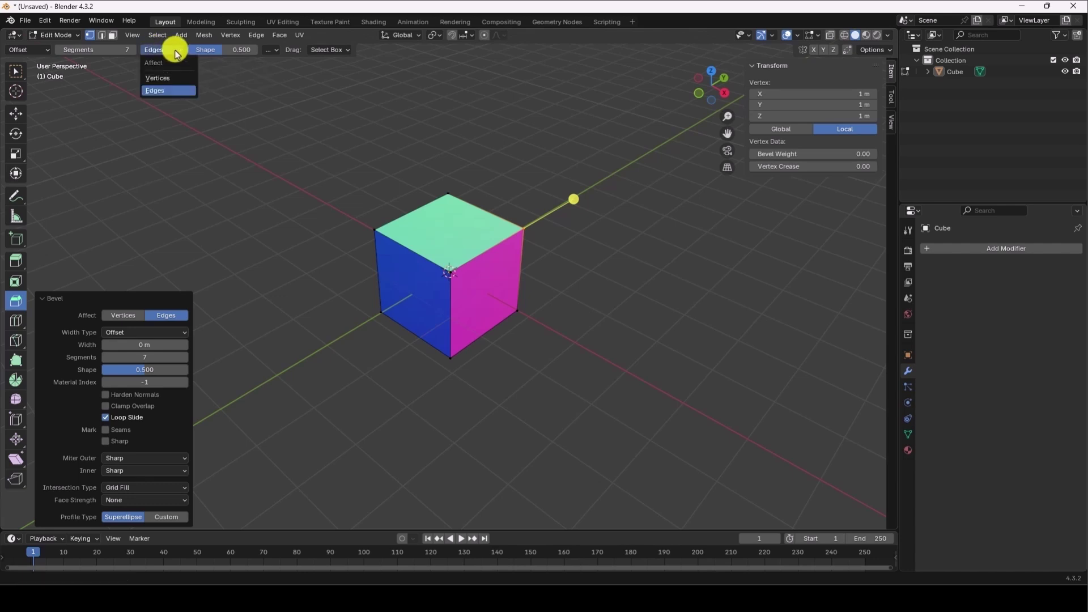
pyautogui.click(165, 79)
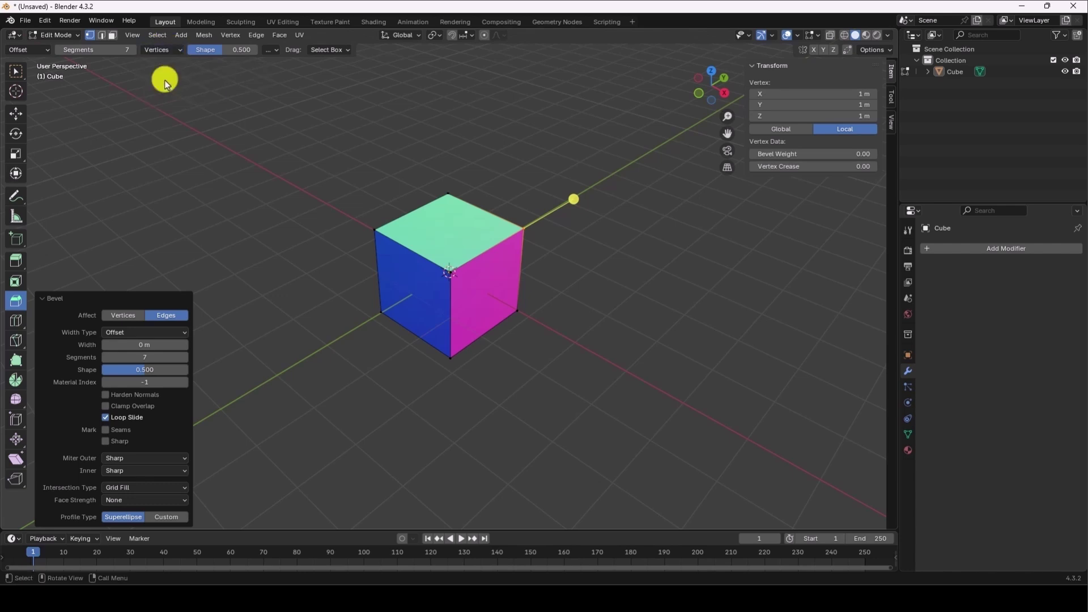
pyautogui.click(121, 315)
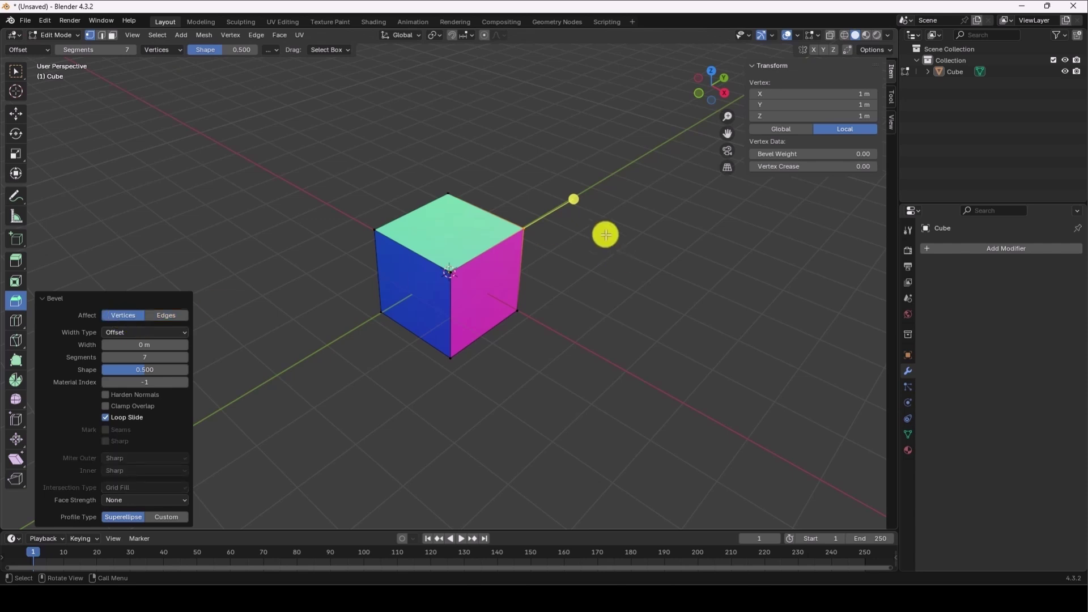
pyautogui.moveTo(575, 199)
pyautogui.mouseDown()
pyautogui.moveTo(629, 182)
pyautogui.moveTo(554, 211)
pyautogui.moveTo(614, 186)
pyautogui.moveTo(553, 207)
pyautogui.moveTo(595, 187)
pyautogui.moveTo(625, 186)
pyautogui.moveTo(570, 202)
pyautogui.mouseUp()
pyautogui.click(164, 316)
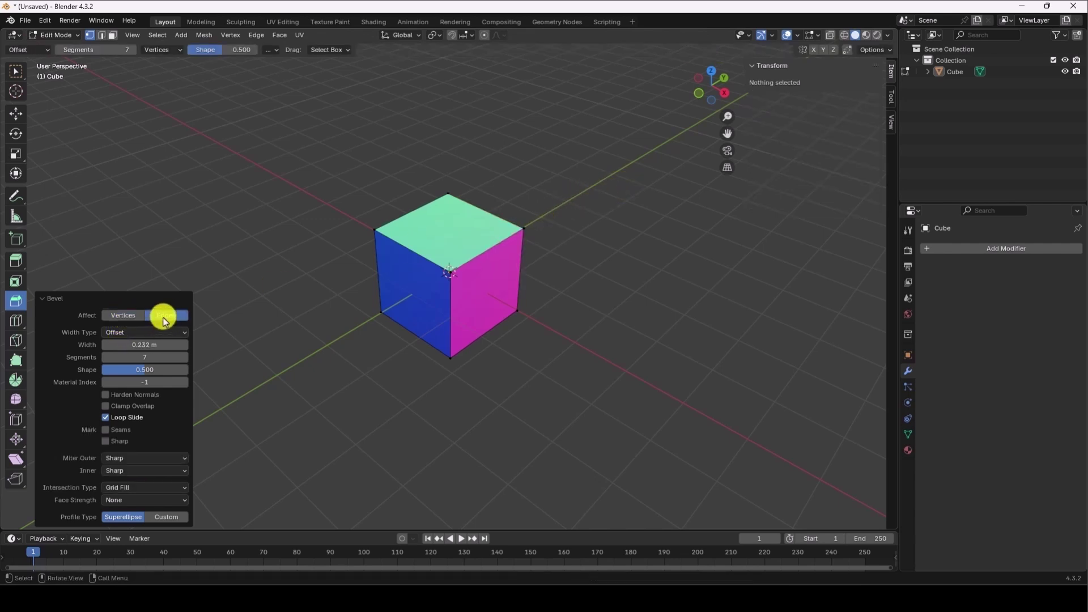
# - Set Bevel to affect vertices and round off the cube's corner vertex at X -1, Y -1, Z 1
pyautogui.moveTo(349, 198); pyautogui.dragTo(388, 271)
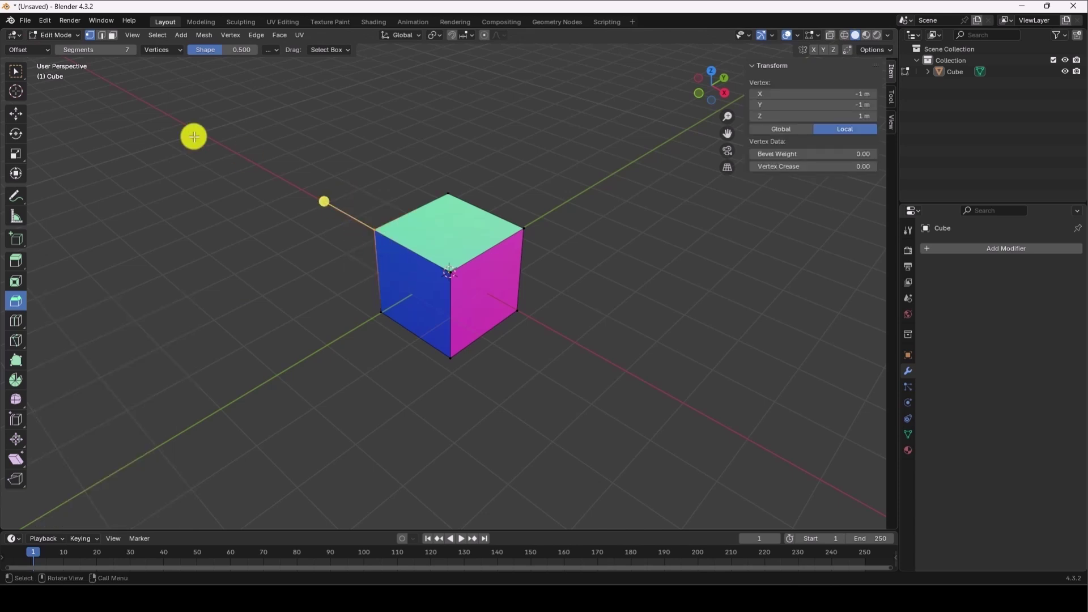
pyautogui.click(166, 52)
pyautogui.click(165, 80)
pyautogui.moveTo(324, 200); pyautogui.dragTo(276, 193)
# - Bevel the opposite top corner vertex at X 1, Y 1, Z 1 with a width of about 0.992 m
pyautogui.moveTo(513, 190); pyautogui.dragTo(561, 279)
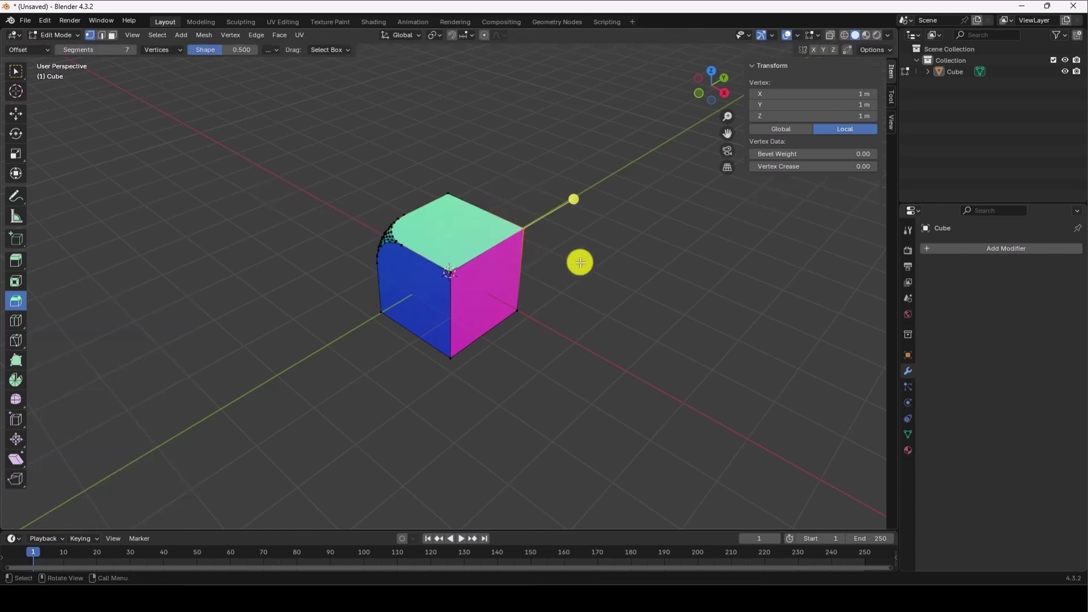
pyautogui.moveTo(576, 200); pyautogui.dragTo(636, 200)
pyautogui.scroll(3, 493, 246)
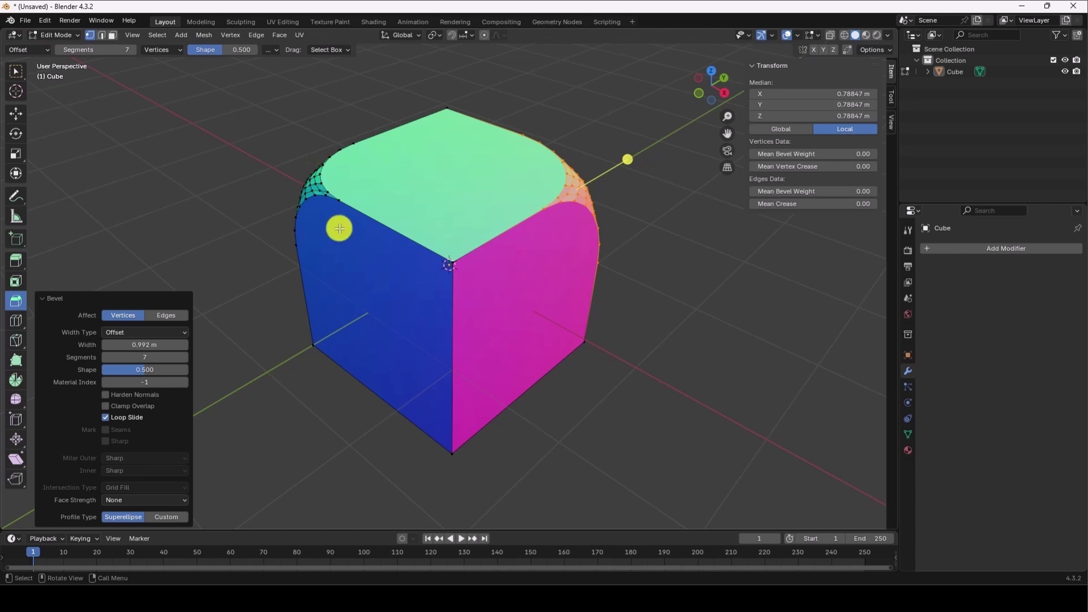
# - Bevel the rear top corner vertex at X -1, Y 1, Z 1 and adjust the bevel's width
pyautogui.click(219, 238)
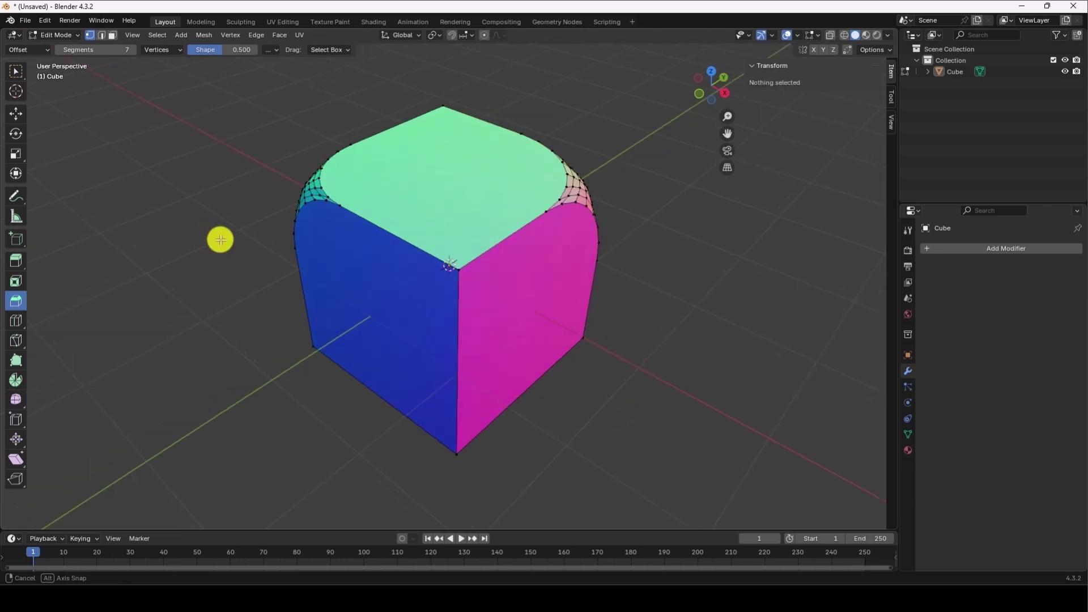
pyautogui.moveTo(219, 238); pyautogui.dragTo(222, 178, button='middle')
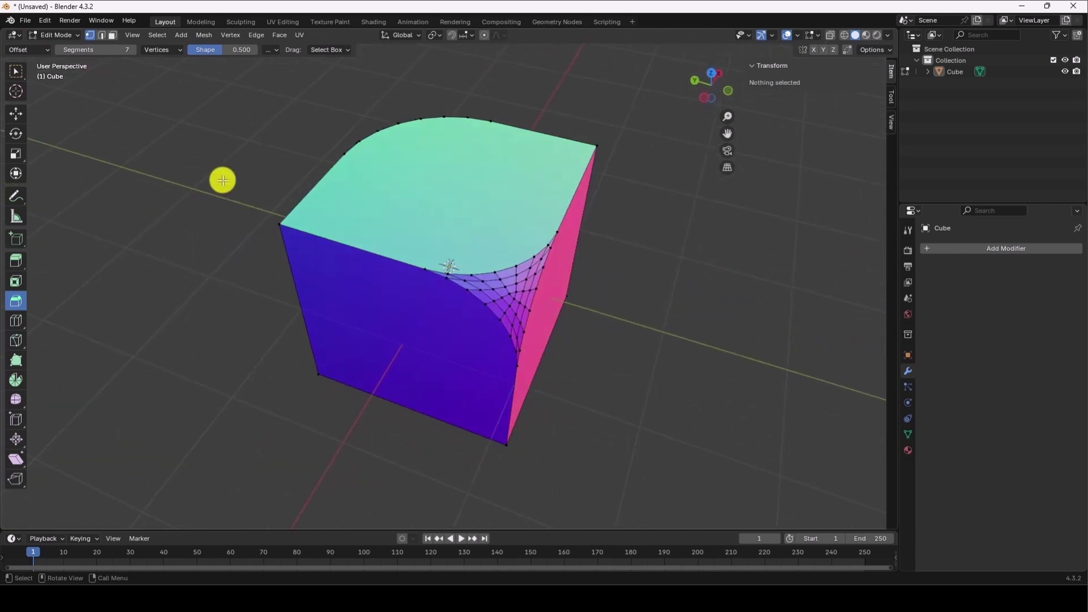
pyautogui.click(223, 210)
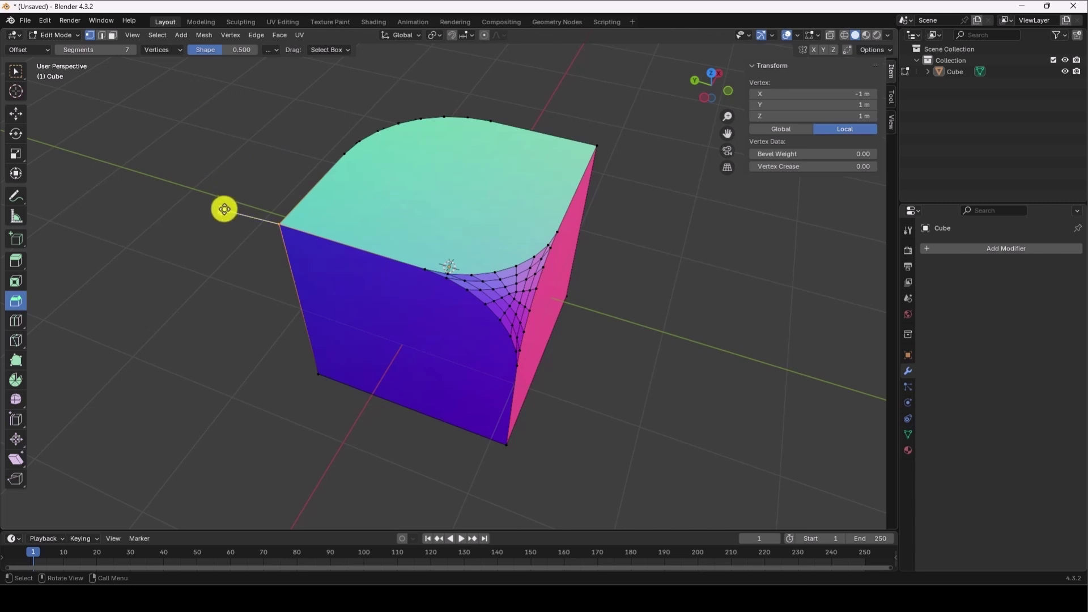
pyautogui.moveTo(224, 209); pyautogui.dragTo(146, 209)
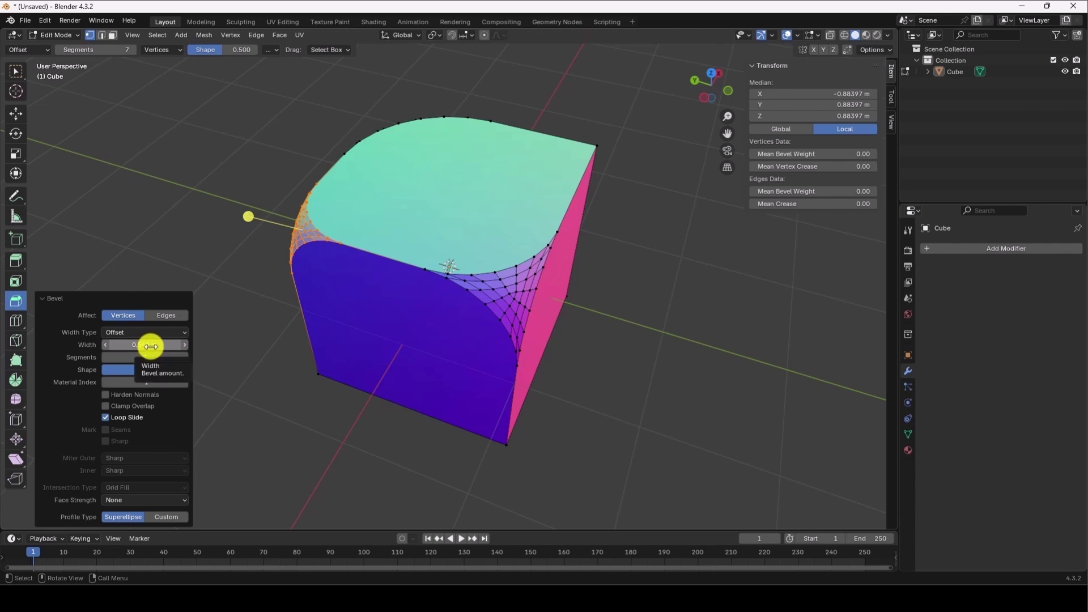
pyautogui.moveTo(150, 346)
pyautogui.mouseDown()
pyautogui.moveTo(133, 348)
pyautogui.moveTo(172, 353)
pyautogui.moveTo(146, 369)
pyautogui.moveTo(972, 365)
pyautogui.moveTo(110, 365)
pyautogui.moveTo(166, 369)
pyautogui.moveTo(147, 358)
pyautogui.mouseUp()
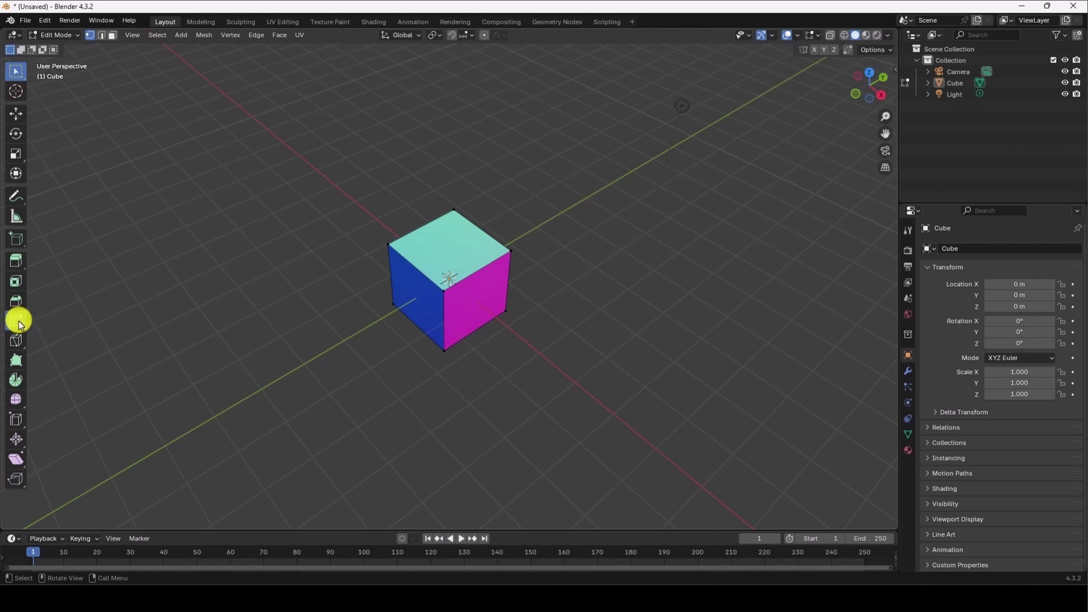
# - Add two crossing vertical loop cuts through the middle of the cube with the Loop Cut tool
pyautogui.click(20, 325)
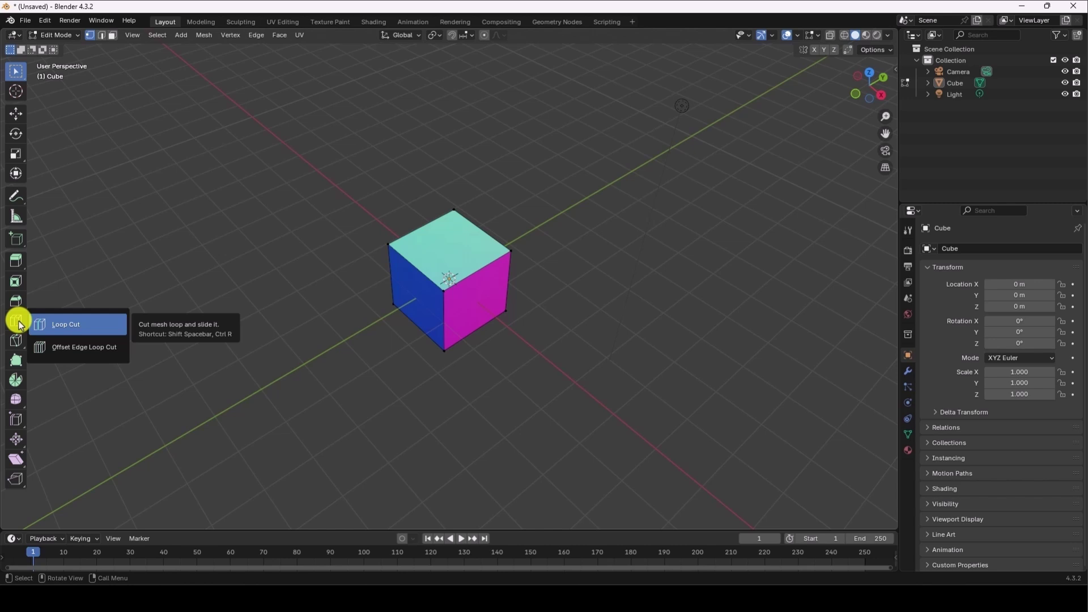
pyautogui.click(20, 325)
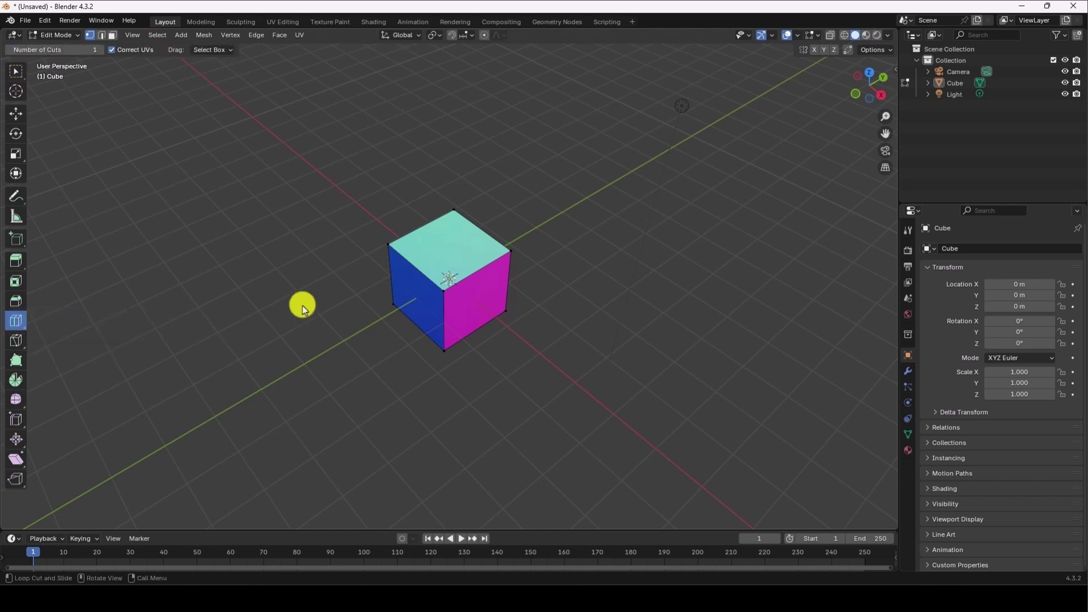
pyautogui.moveTo(404, 271); pyautogui.dragTo(464, 277)
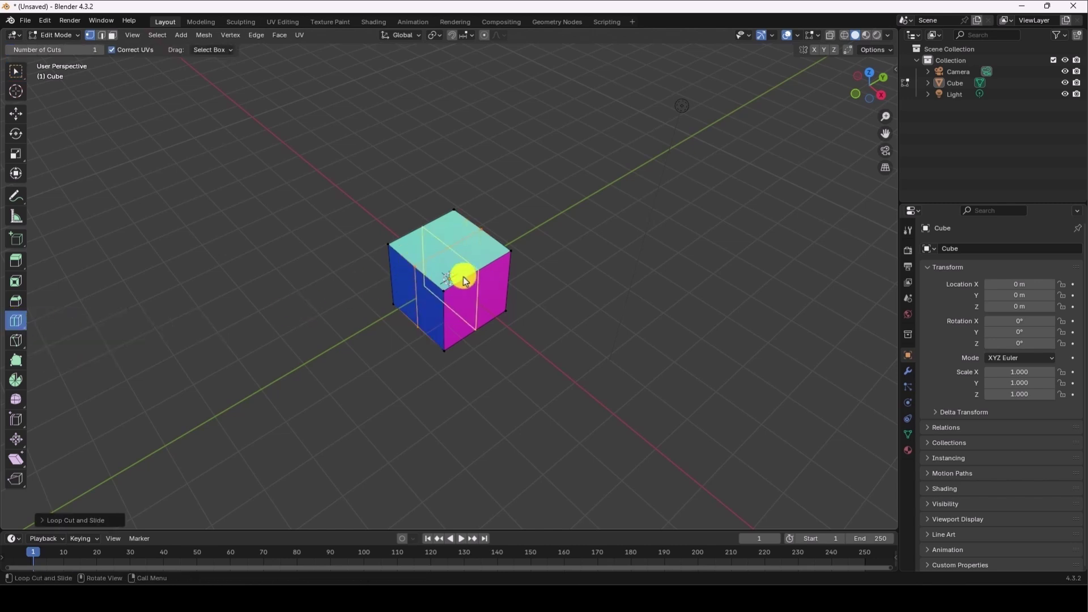
pyautogui.click(464, 277)
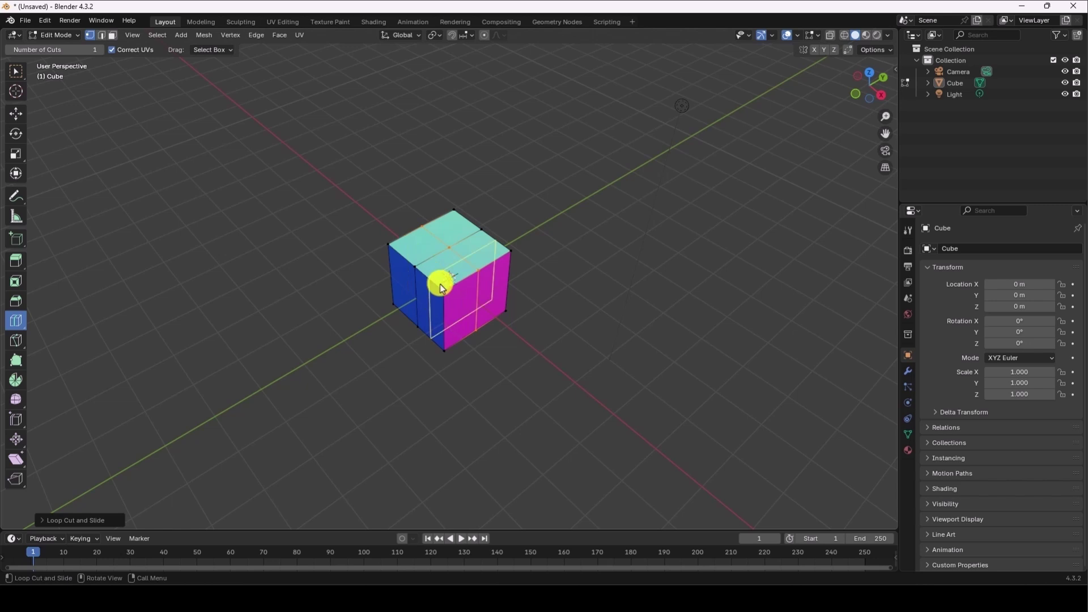
pyautogui.moveTo(432, 281)
pyautogui.mouseDown()
pyautogui.moveTo(438, 272)
pyautogui.moveTo(423, 282)
pyautogui.mouseUp()
# - Add one more vertical loop cut in each direction near the cube's front corner, sliding the last one by a factor of about -0.243
pyautogui.scroll(5, 447, 270)
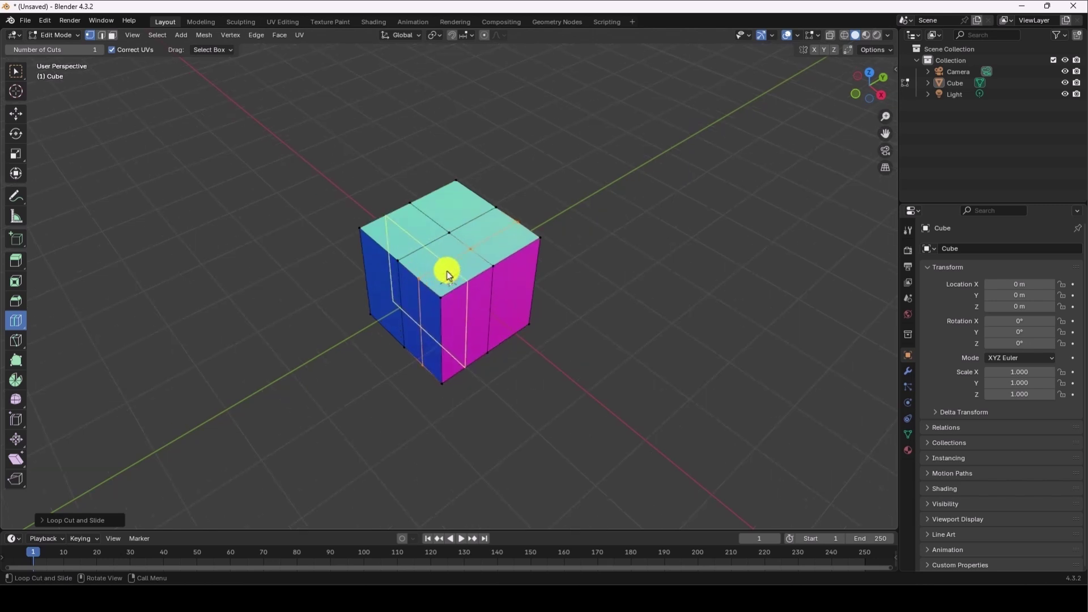
pyautogui.click(427, 244)
pyautogui.moveTo(426, 244)
pyautogui.mouseDown()
pyautogui.moveTo(413, 258)
pyautogui.moveTo(459, 234)
pyautogui.moveTo(408, 267)
pyautogui.moveTo(452, 236)
pyautogui.moveTo(416, 267)
pyautogui.moveTo(444, 240)
pyautogui.moveTo(423, 257)
pyautogui.mouseUp()
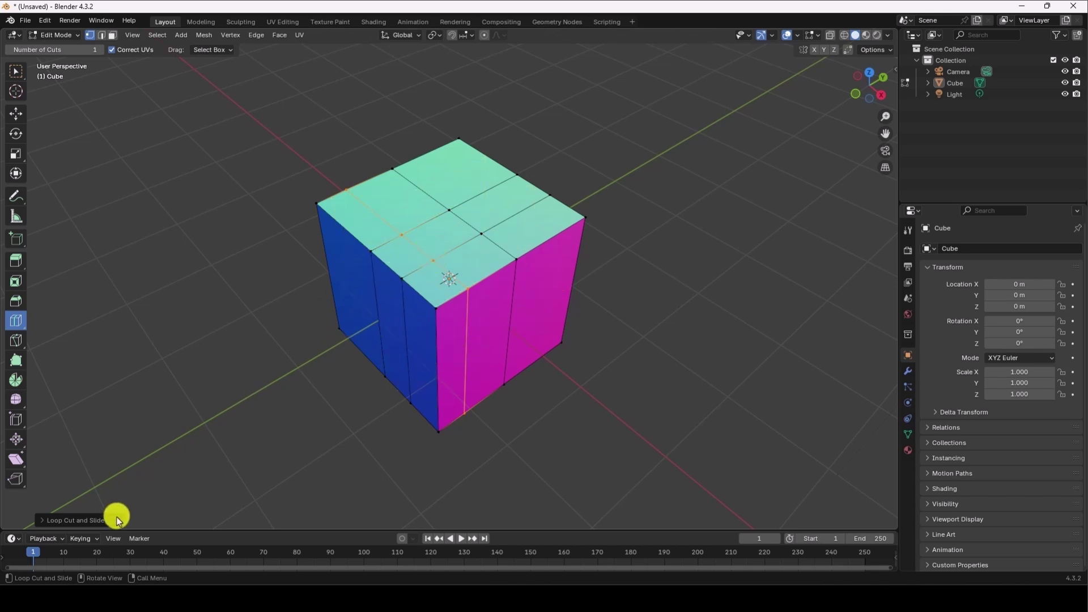
# - Set the last loop cut's number of cuts to 3 in its operation settings
pyautogui.click(45, 522)
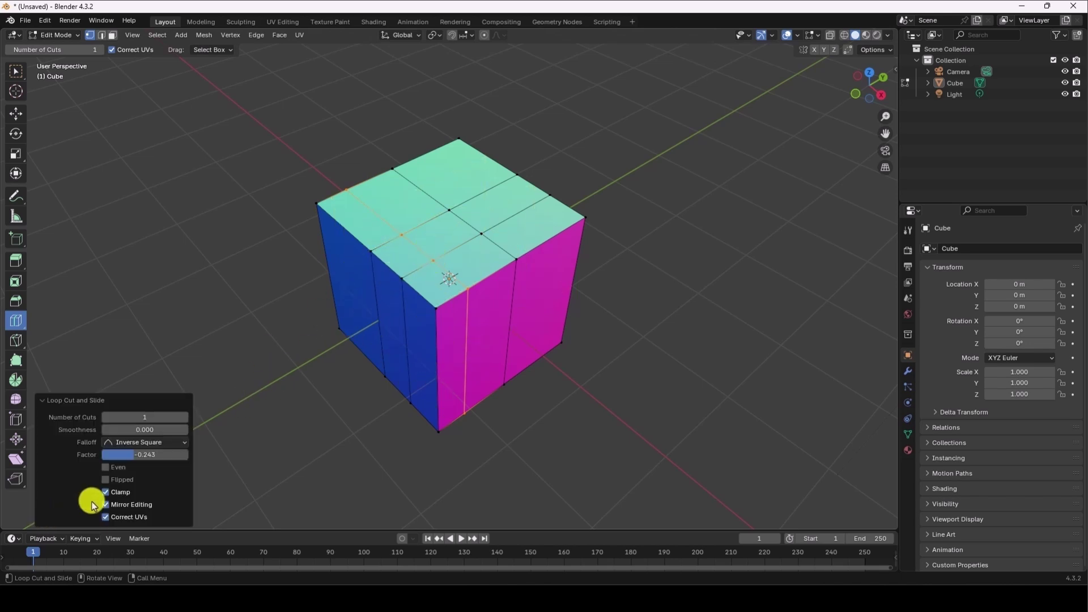
pyautogui.click(153, 423)
pyautogui.write('45')
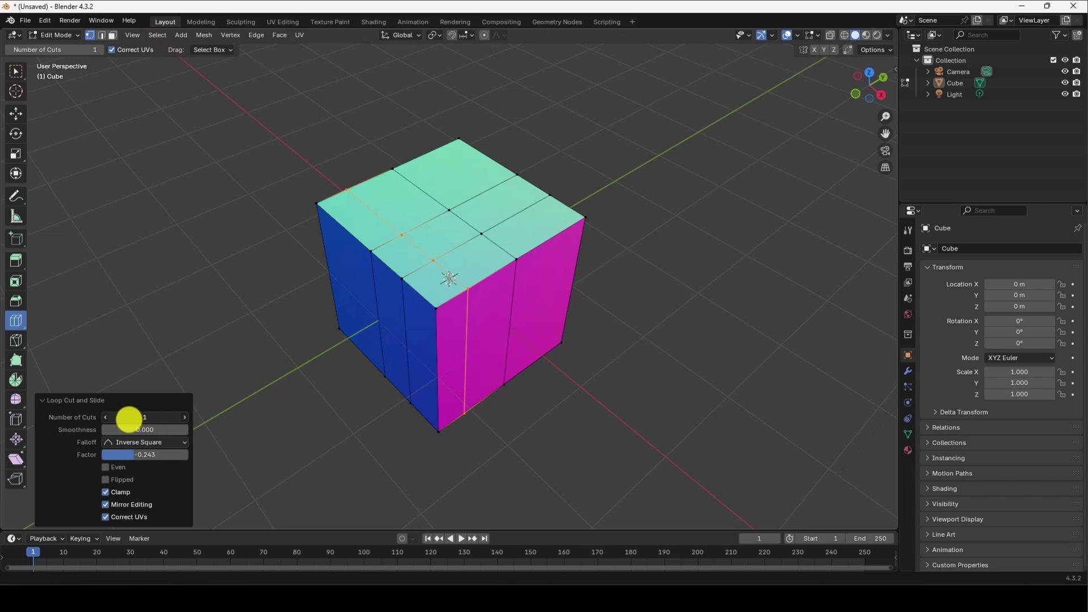
pyautogui.press('Return')
pyautogui.moveTo(175, 407); pyautogui.dragTo(134, 406)
# - Use Offset Edge Loop Cut on the three selected loops with a factor of about 0.467
pyautogui.click(17, 322)
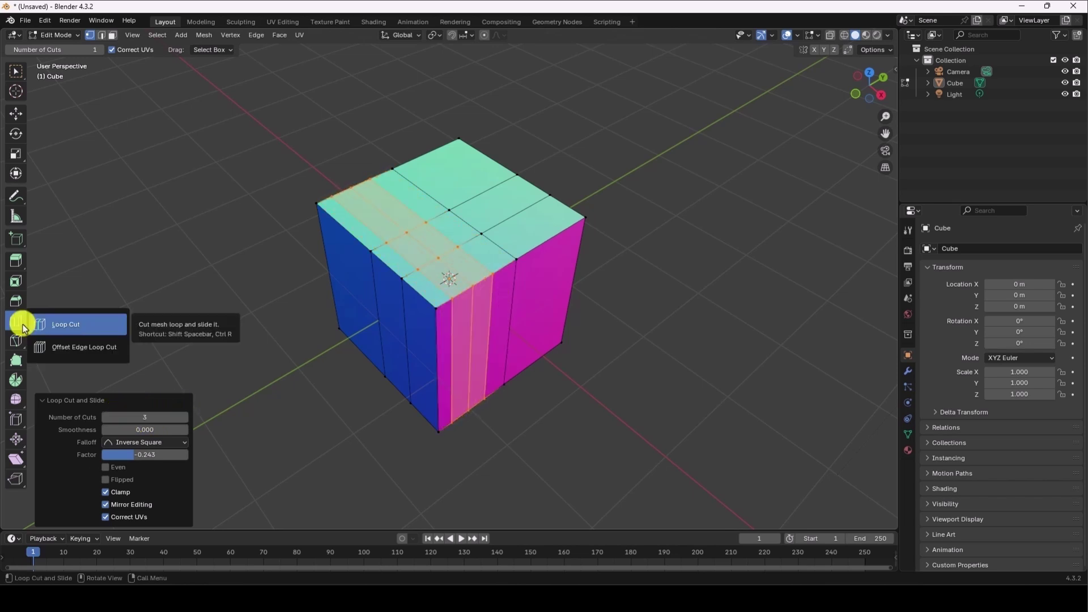
pyautogui.click(59, 348)
pyautogui.moveTo(529, 246); pyautogui.dragTo(530, 240)
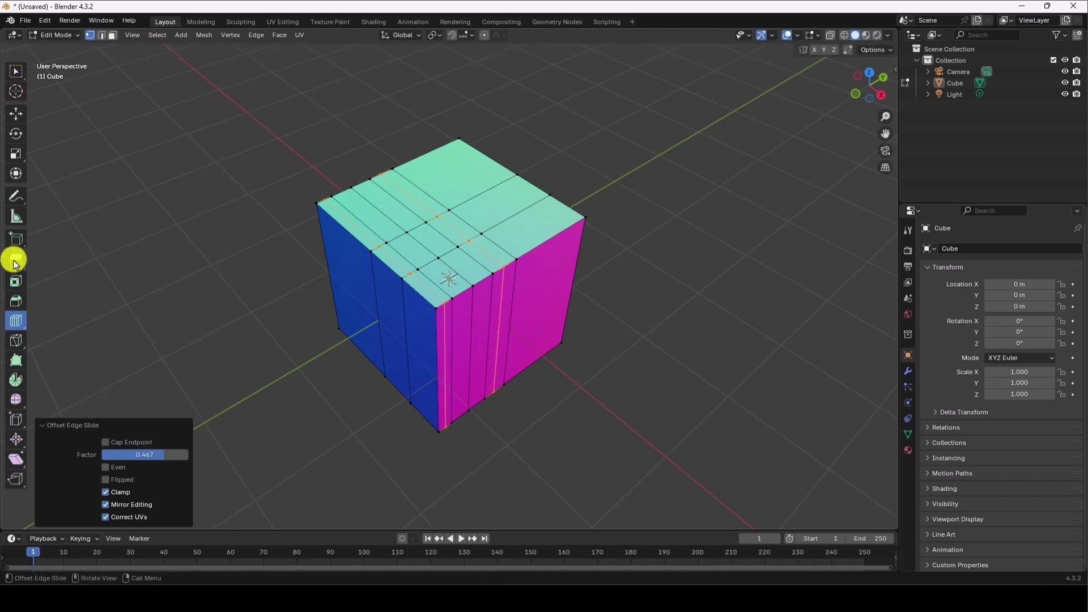
# - Cut a horizontal loop around the cube's mid-height and add offset edge loops on both sides with a factor of about 0.421
pyautogui.moveTo(17, 319); pyautogui.dragTo(79, 323)
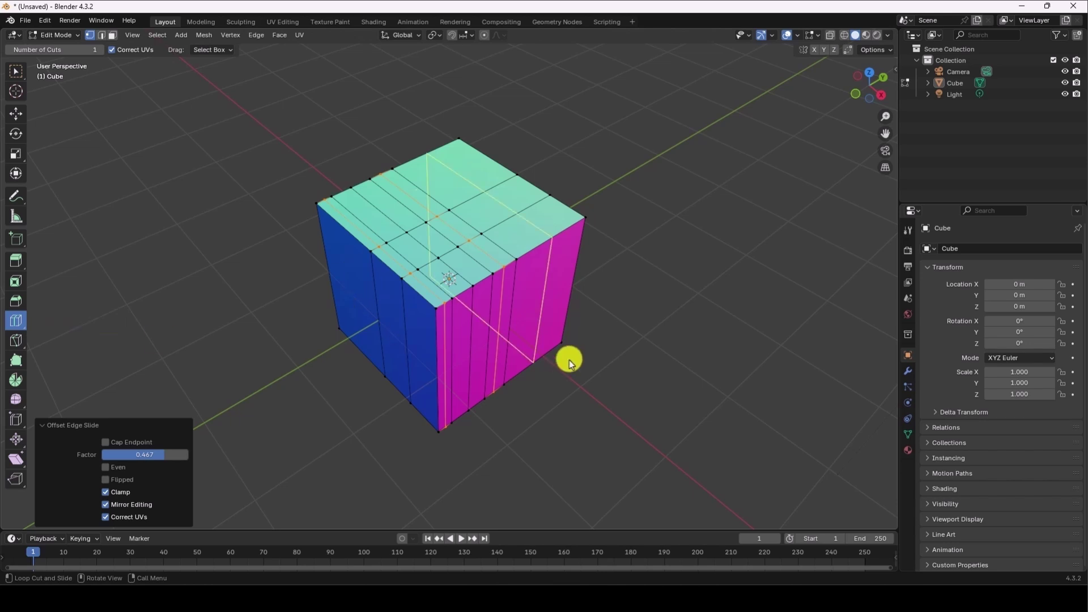
pyautogui.click(508, 328)
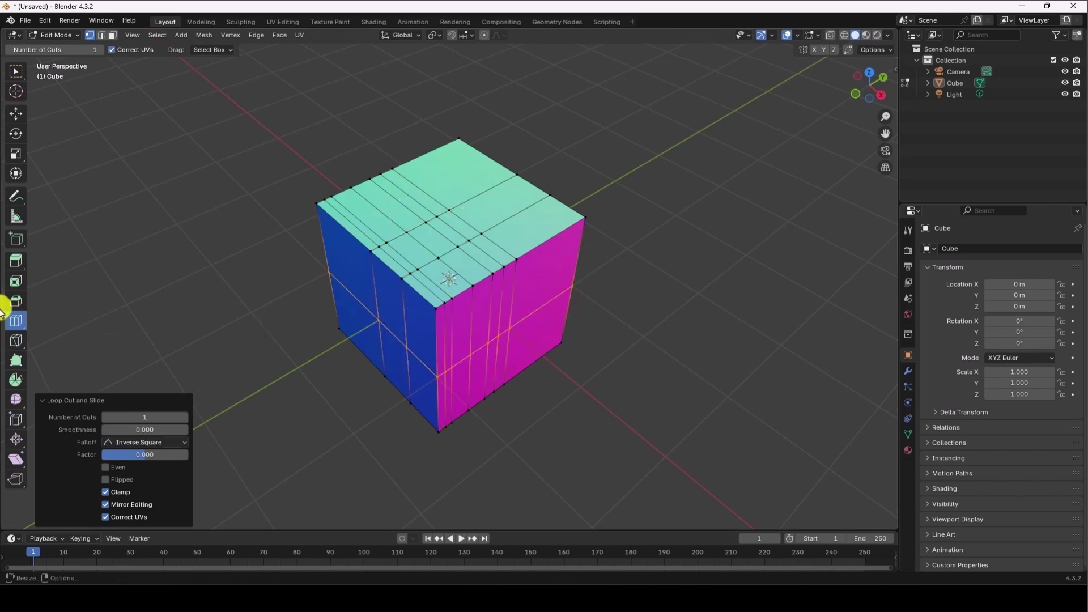
pyautogui.moveTo(16, 321); pyautogui.dragTo(55, 352)
pyautogui.moveTo(431, 340); pyautogui.dragTo(487, 338, button='middle')
pyautogui.click(528, 335)
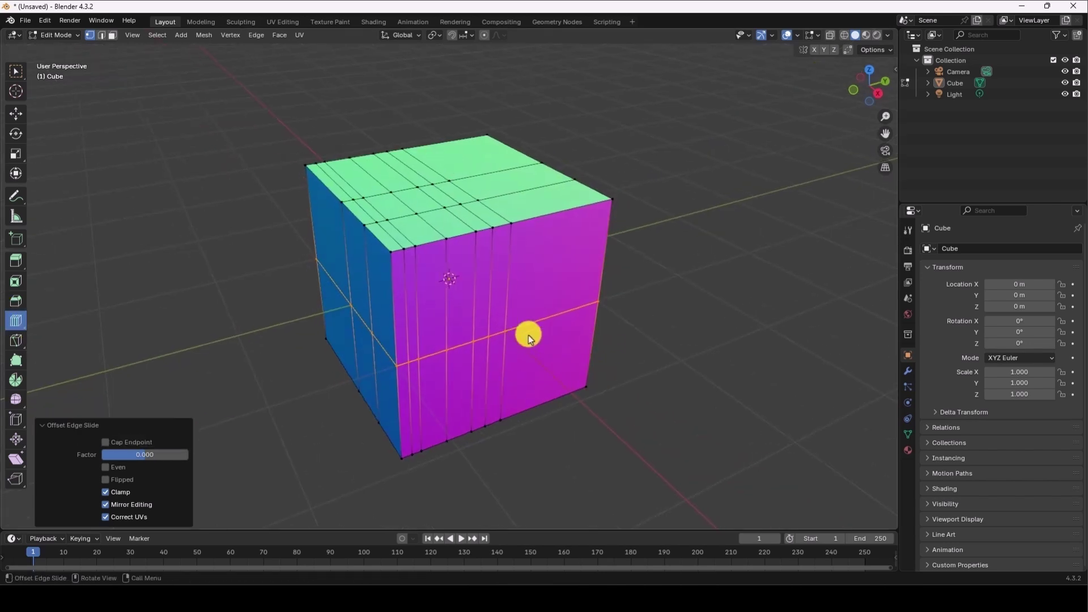
pyautogui.moveTo(555, 342)
pyautogui.mouseDown()
pyautogui.moveTo(565, 368)
pyautogui.moveTo(565, 360)
pyautogui.mouseUp()
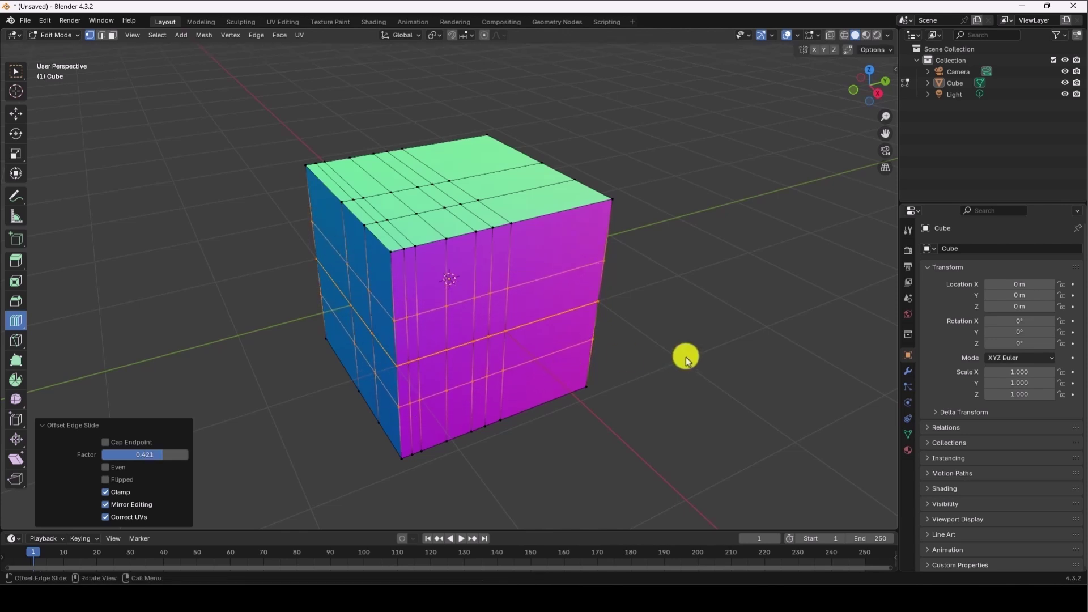
# - Try different numbers of cuts, up to 7, in the loop cut preview on the horizontal bands around the cube's middle
pyautogui.click(15, 322)
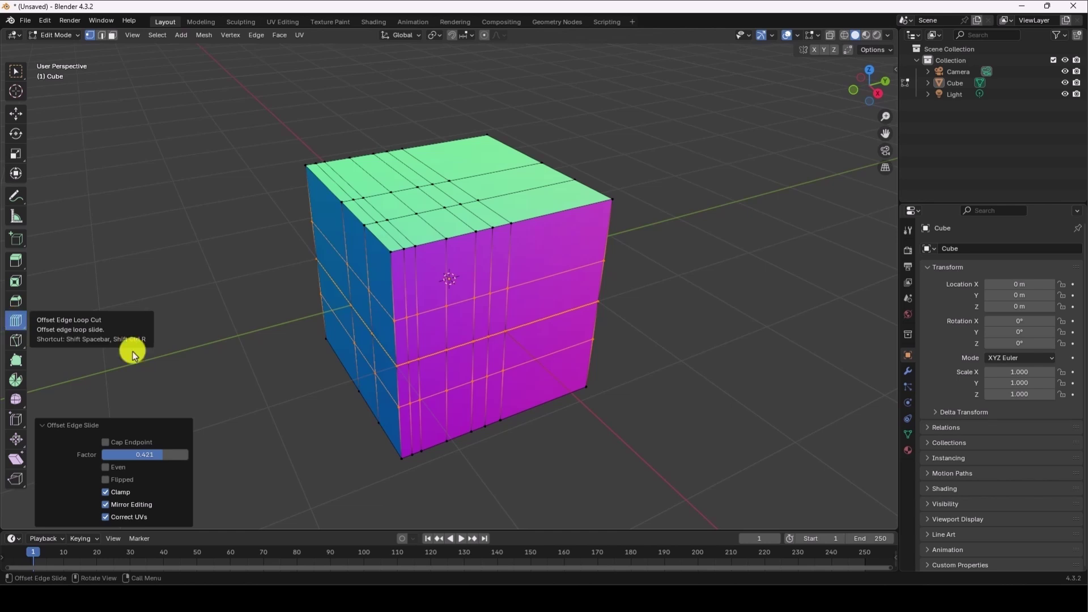
pyautogui.click(233, 408)
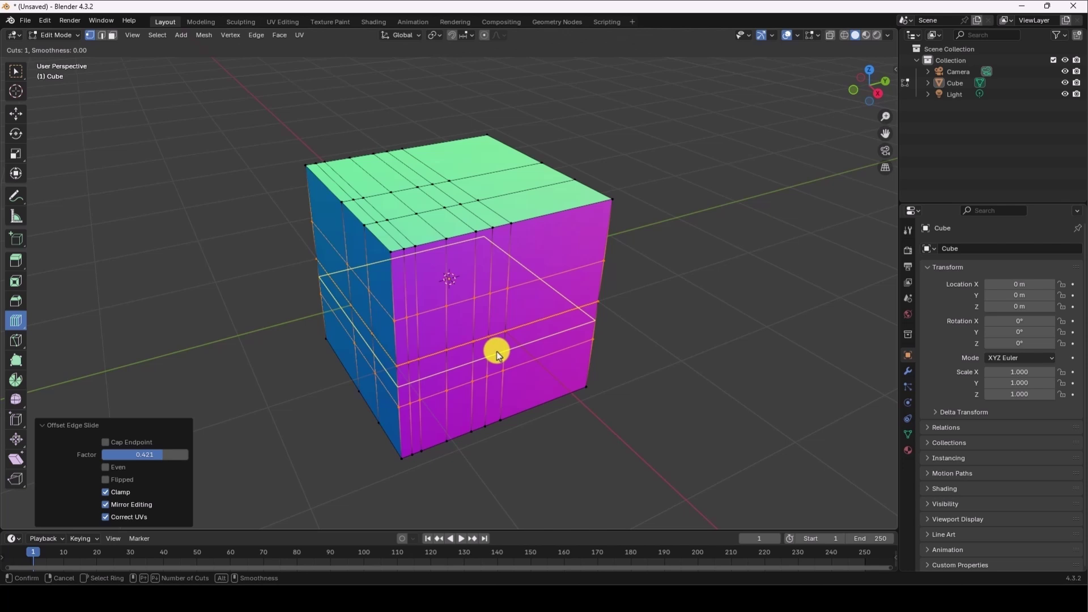
pyautogui.scroll(1, 496, 351)
pyautogui.scroll(1, 497, 352)
pyautogui.scroll(-2, 497, 352)
pyautogui.scroll(2, 497, 352)
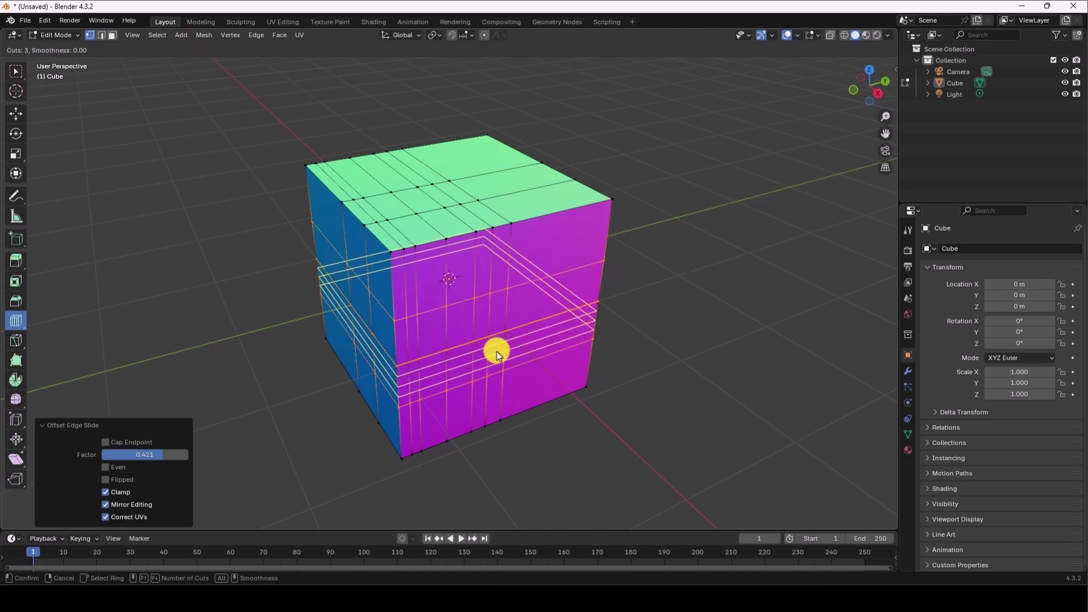
pyautogui.scroll(4, 497, 352)
pyautogui.scroll(-4, 496, 352)
pyautogui.scroll(5, 500, 307)
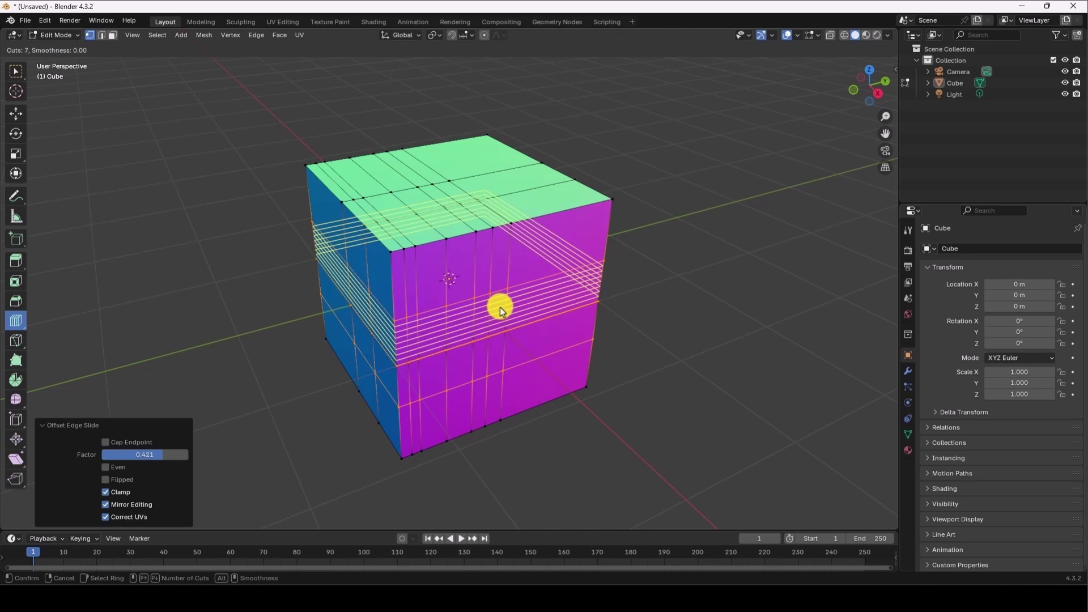
# - Place 14 vertical loop cuts across the wide undivided section of the cube and return to the Select Box tool
pyautogui.scroll(2, 557, 221)
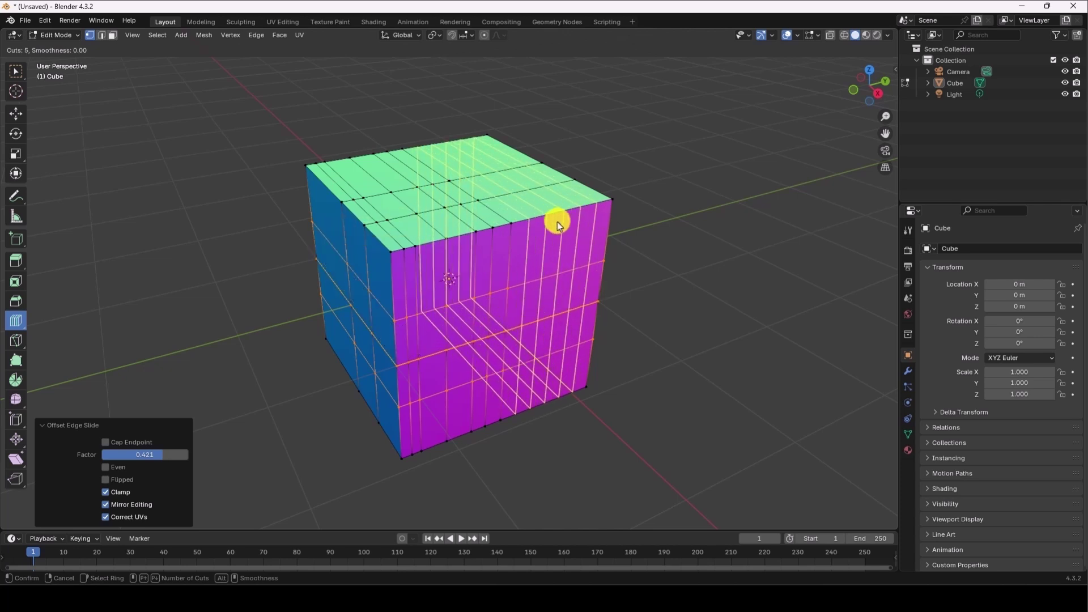
pyautogui.scroll(-3, 558, 226)
pyautogui.scroll(3, 558, 228)
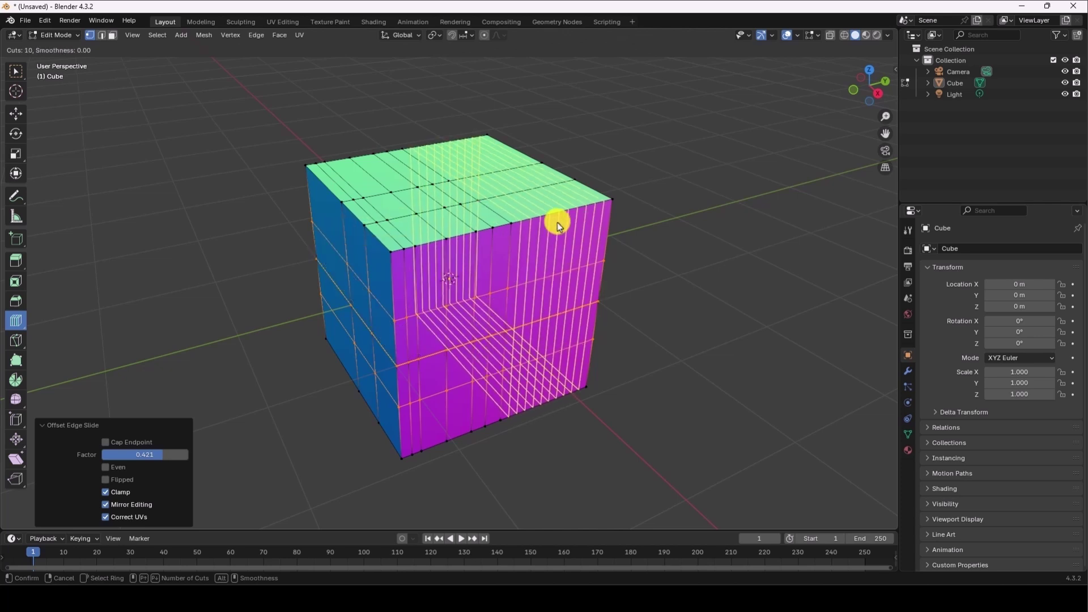
pyautogui.scroll(-1, 558, 230)
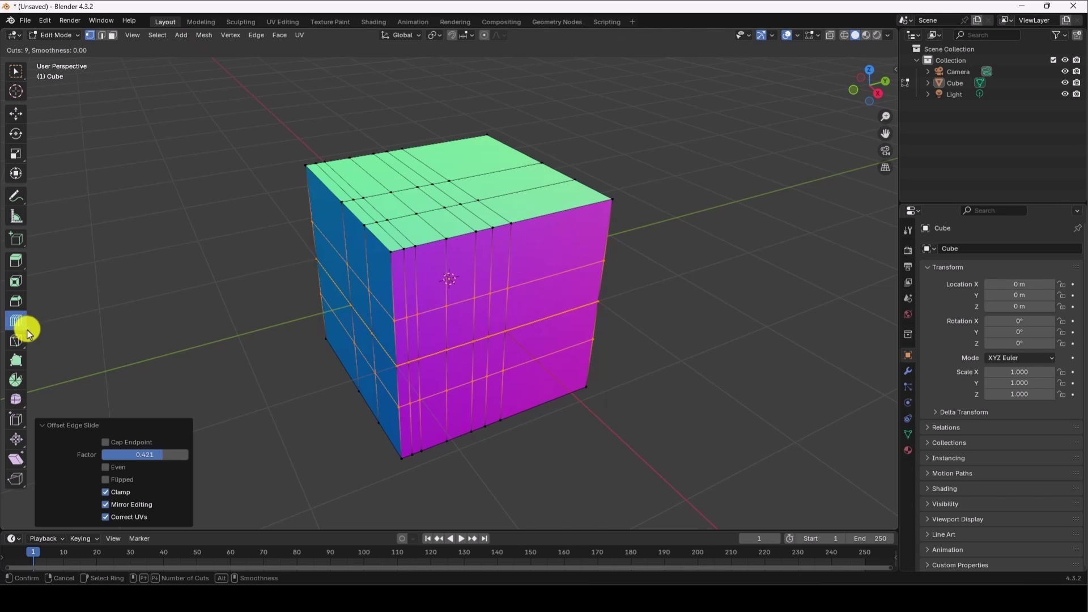
pyautogui.scroll(7, 556, 258)
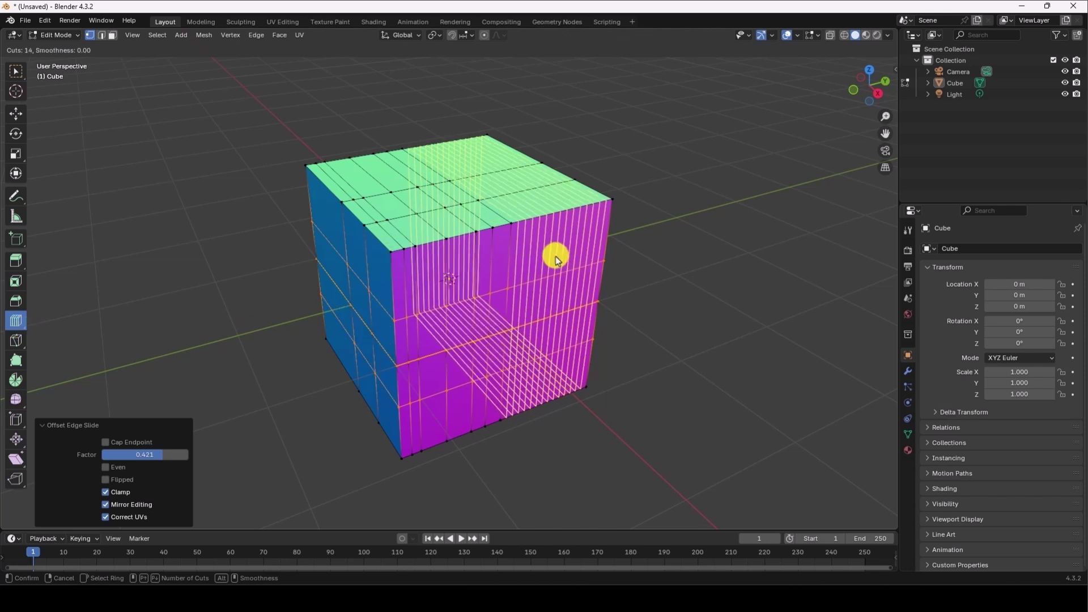
pyautogui.scroll(-4, 556, 259)
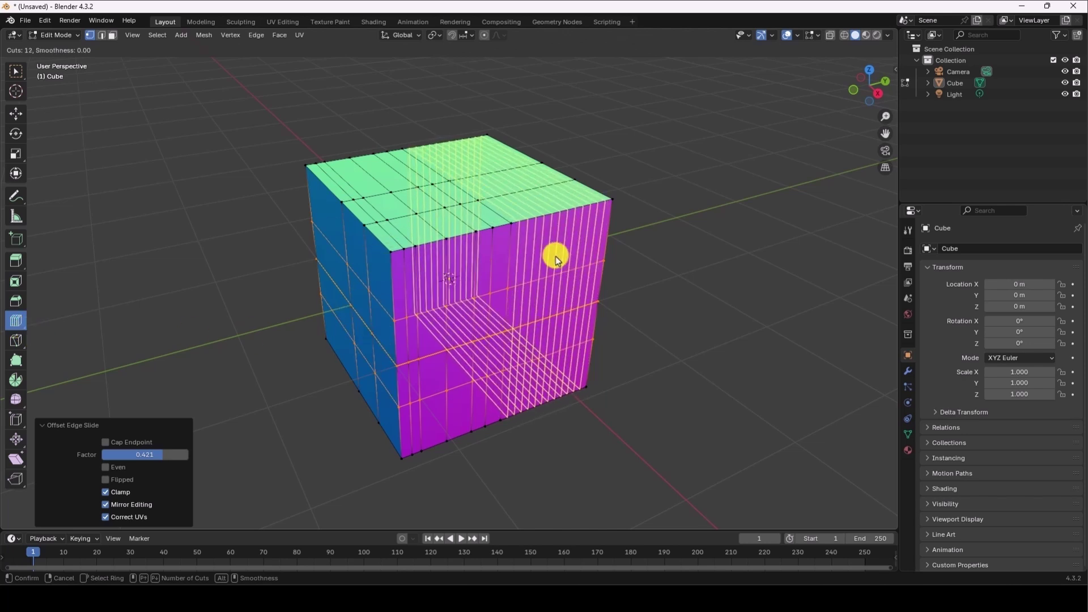
pyautogui.scroll(2, 555, 258)
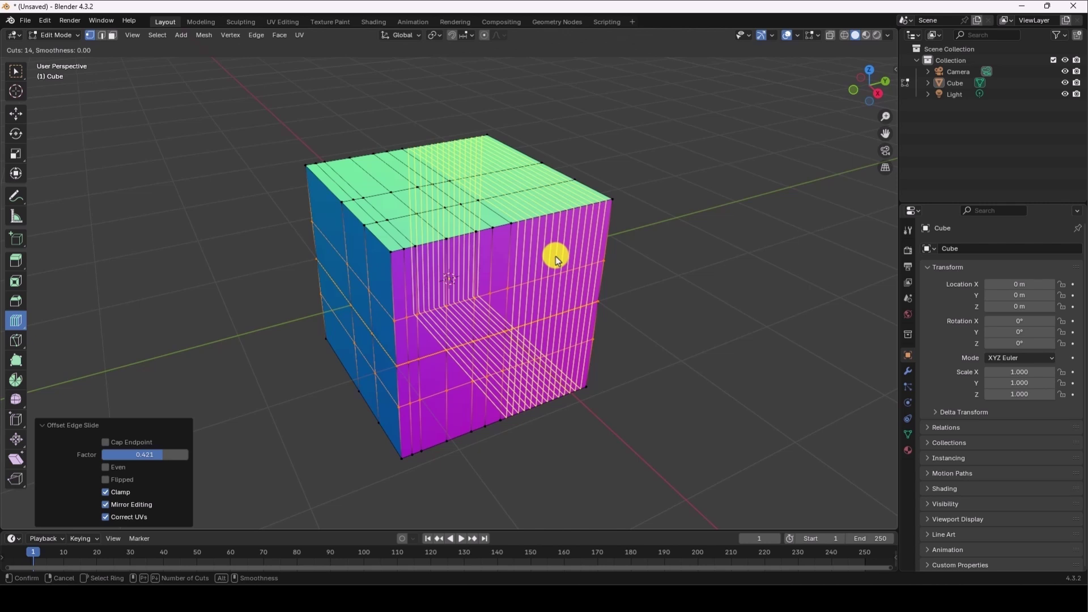
pyautogui.click(550, 273)
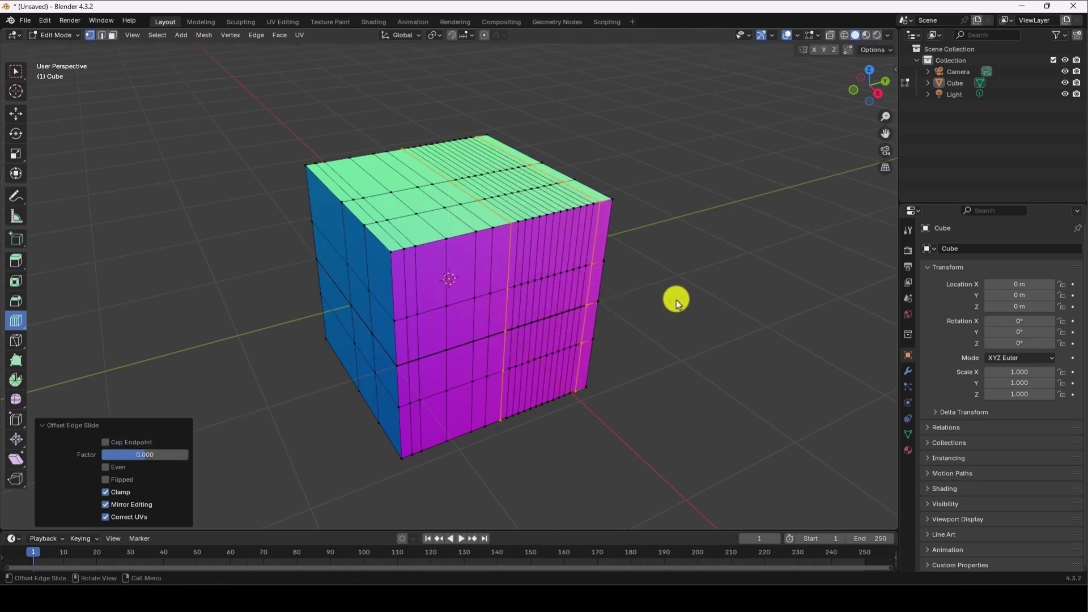
pyautogui.press('w')
# - Check the Emulate 3 Button Mouse setting in the Input preferences and close the preferences
pyautogui.moveTo(676, 303); pyautogui.dragTo(574, 204, button='middle')
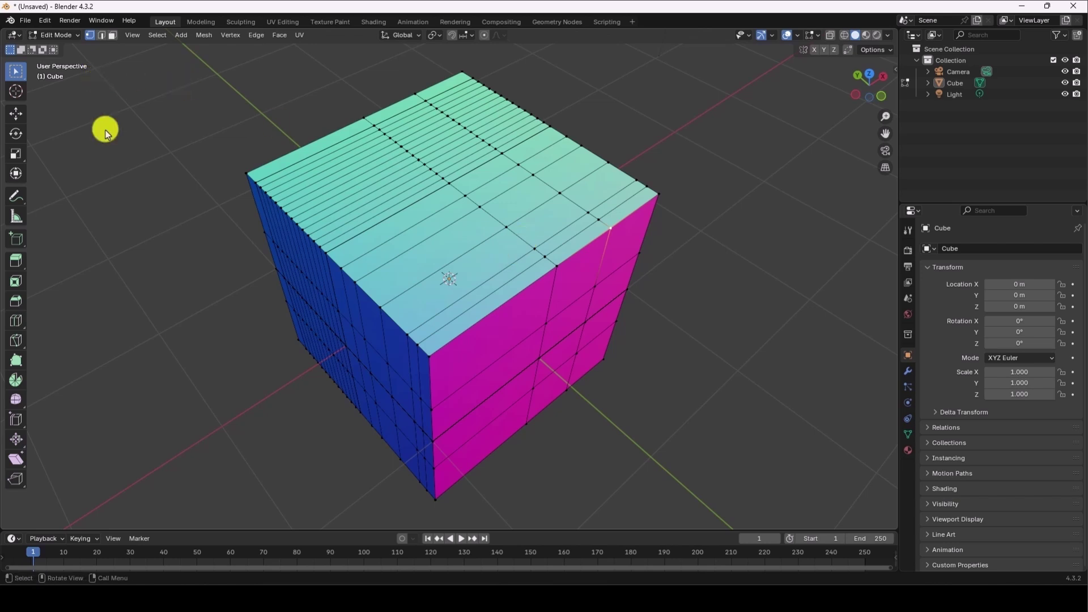
pyautogui.click(46, 21)
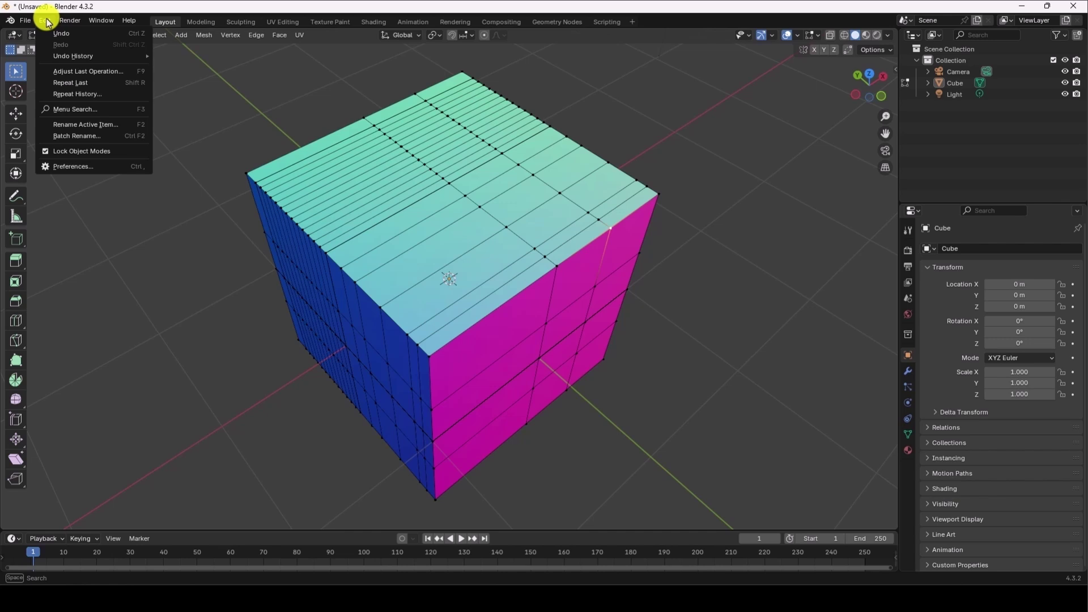
pyautogui.click(85, 167)
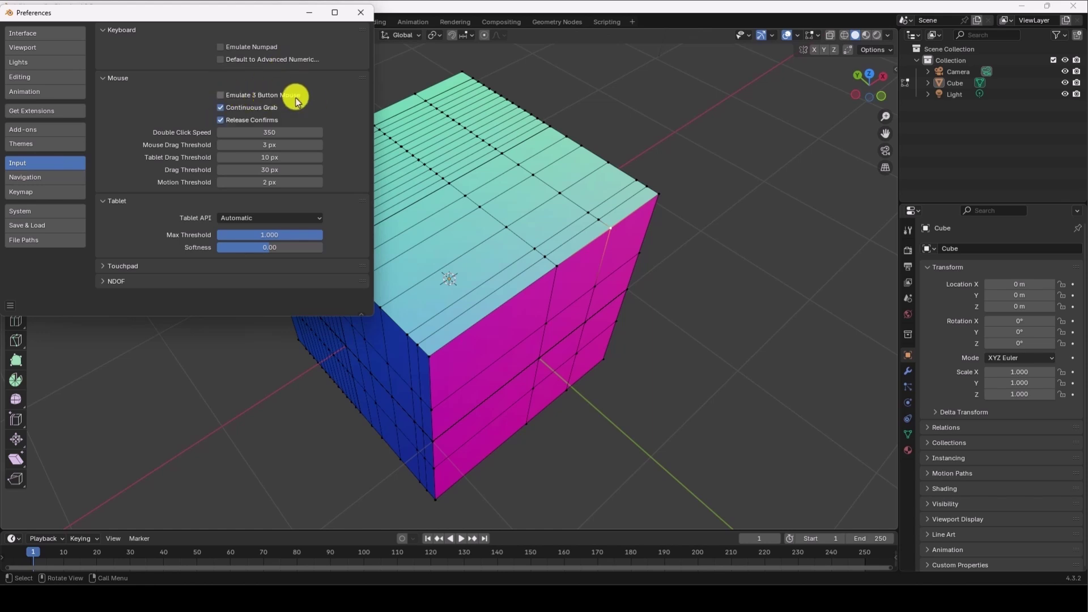
pyautogui.click(361, 12)
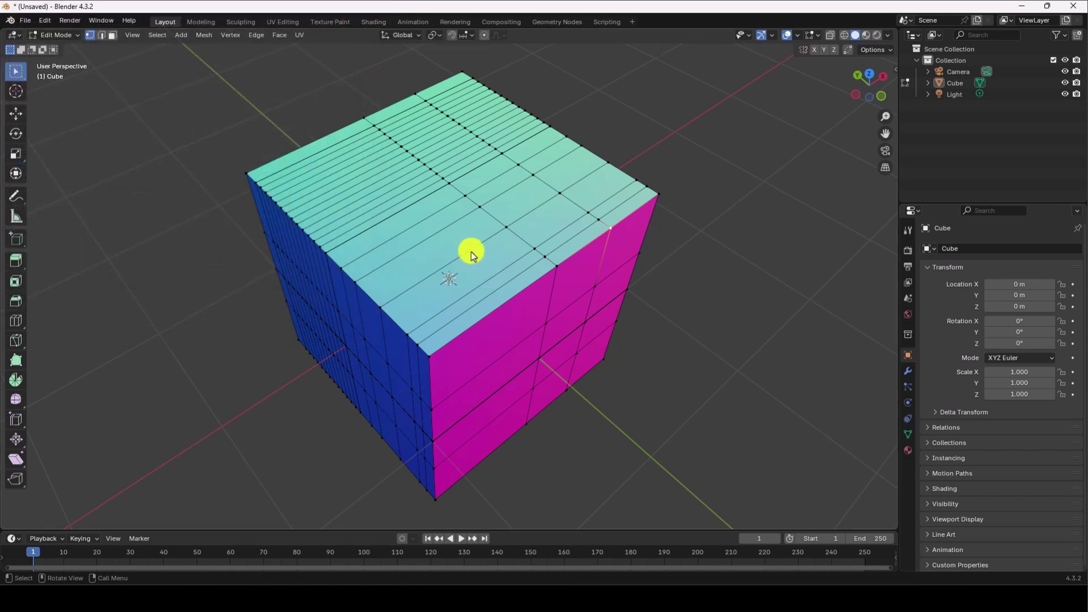
# - Select the edge loop running across the middle of the cube's top face and inspect it around the cube
pyautogui.keyDown('alt'); pyautogui.click(495, 219); pyautogui.keyUp('alt')
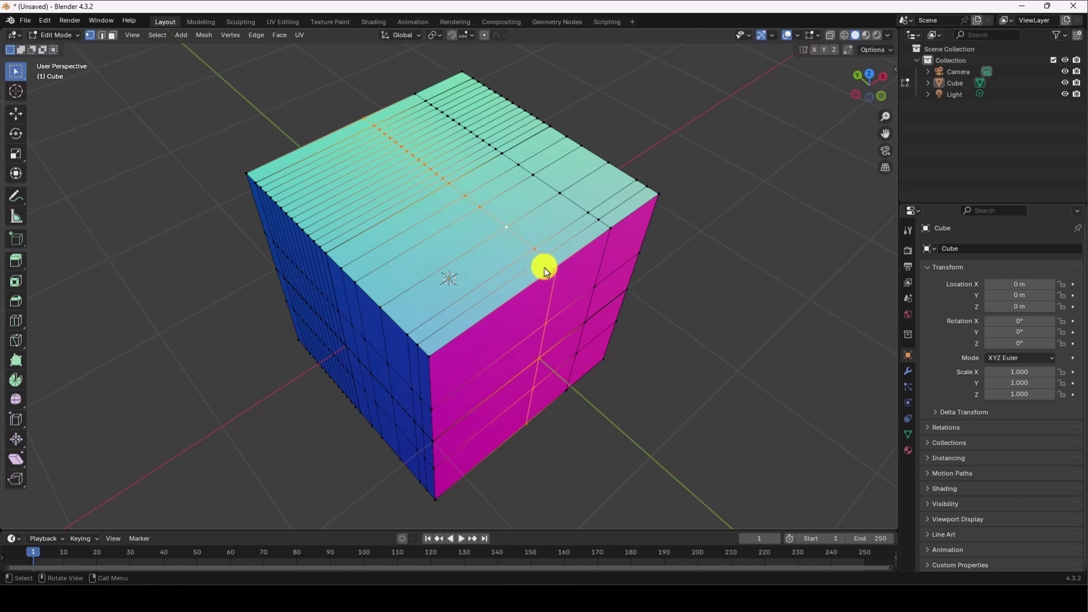
pyautogui.moveTo(504, 335); pyautogui.dragTo(586, 371, button='middle')
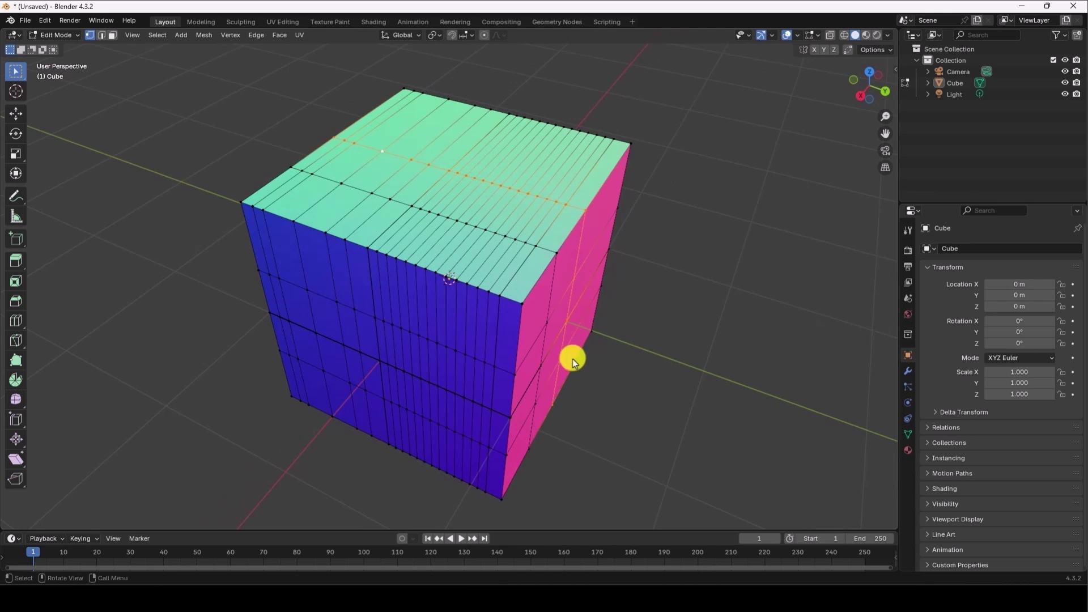
pyautogui.moveTo(436, 371); pyautogui.dragTo(457, 363, button='middle')
pyautogui.moveTo(142, 351); pyautogui.dragTo(695, 237, button='middle')
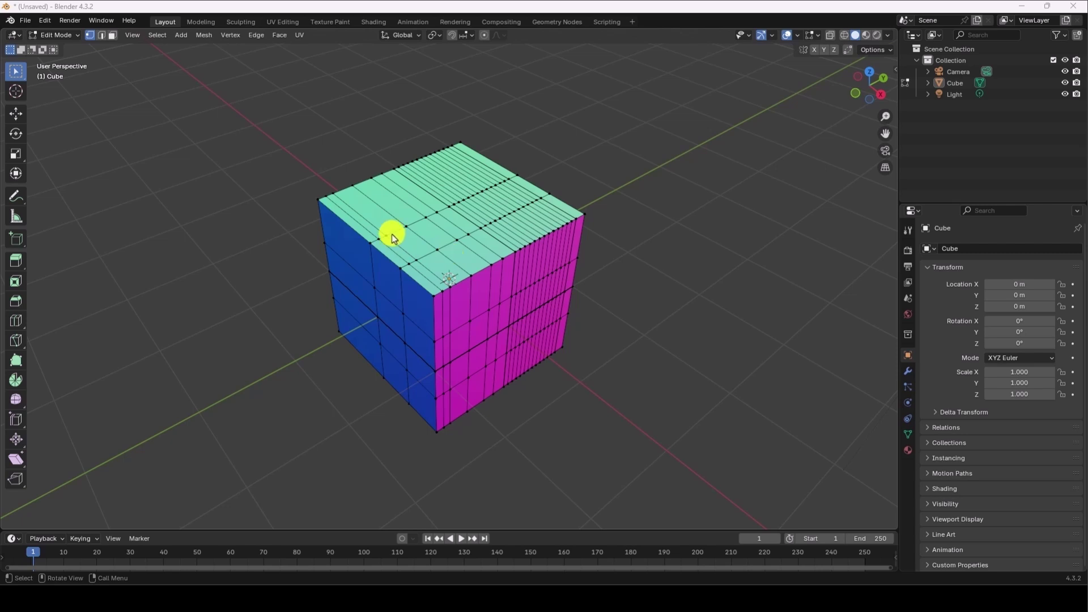
# - Select the edge ring of a wide strip running over the cube's top and front side, and clear the selection
pyautogui.keyDown('alt'); pyautogui.click(416, 223); pyautogui.keyUp('alt')
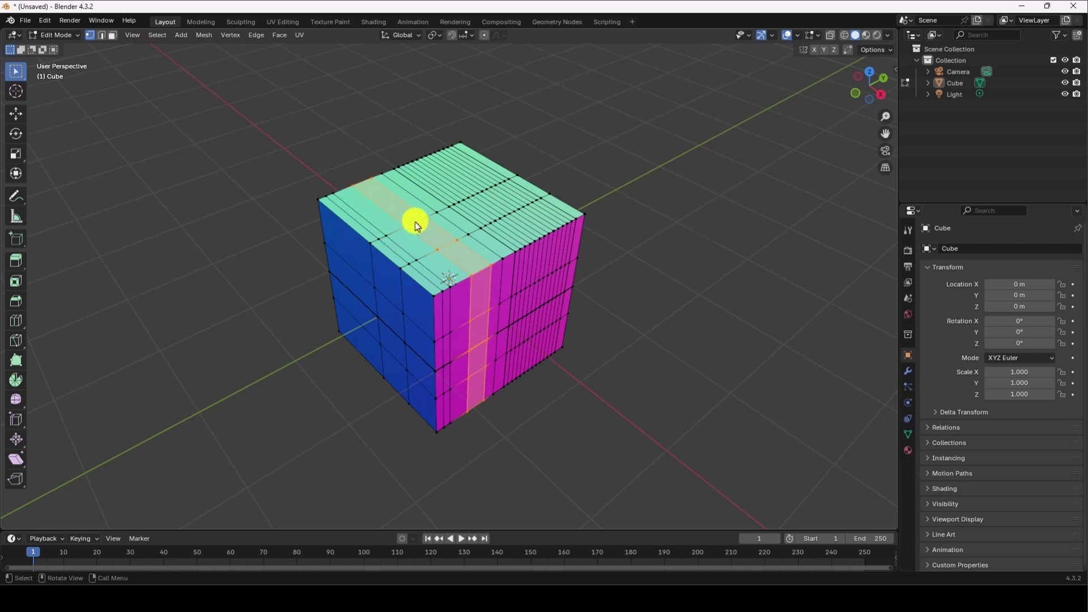
pyautogui.moveTo(535, 410)
pyautogui.mouseDown(button='middle')
pyautogui.moveTo(627, 373)
pyautogui.moveTo(692, 364)
pyautogui.moveTo(680, 440)
pyautogui.moveTo(594, 436)
pyautogui.moveTo(520, 391)
pyautogui.moveTo(545, 399)
pyautogui.mouseUp(button='middle')
pyautogui.click(671, 306)
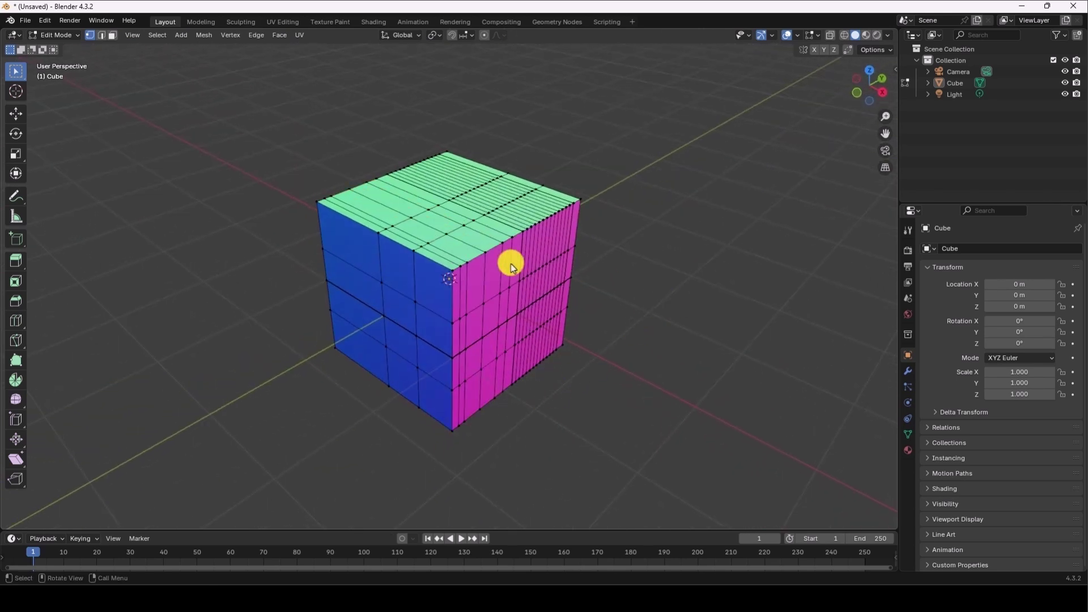
pyautogui.scroll(3, 484, 238)
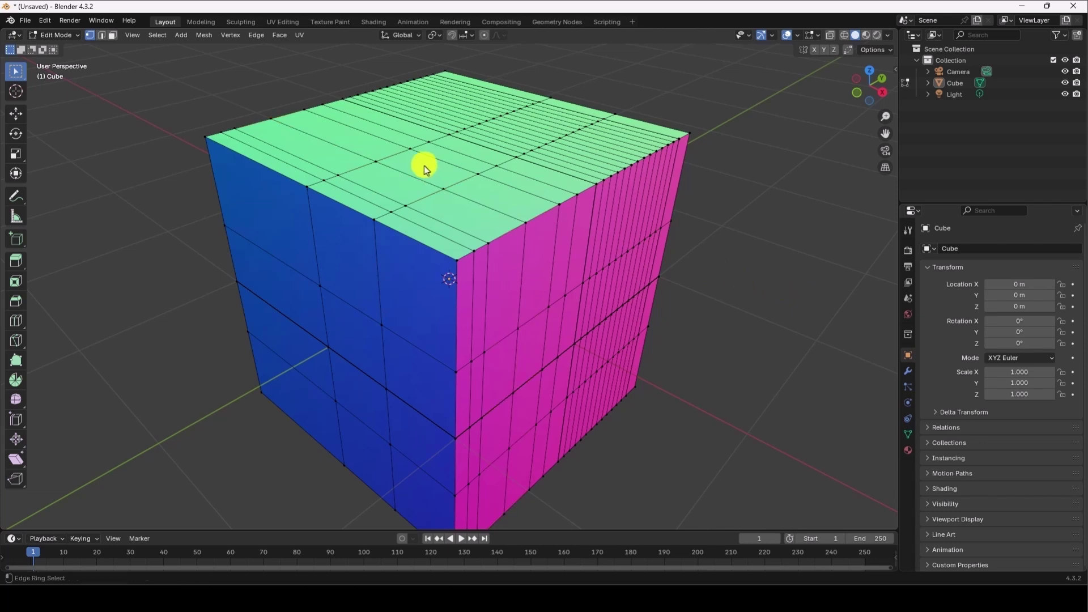
# - Select the edge ring along the wide strip that crosses the cube's top face and pink side
pyautogui.keyDown('ctrl'); pyautogui.keyDown('alt'); pyautogui.click(468, 179); pyautogui.keyUp('alt'); pyautogui.keyUp('ctrl')
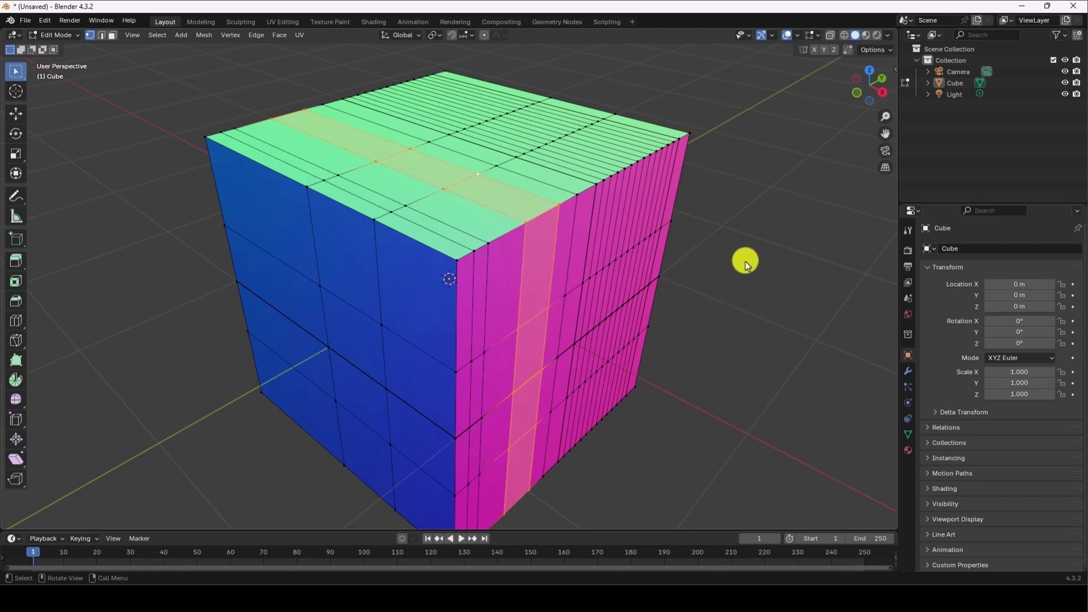
pyautogui.scroll(-5, 746, 261)
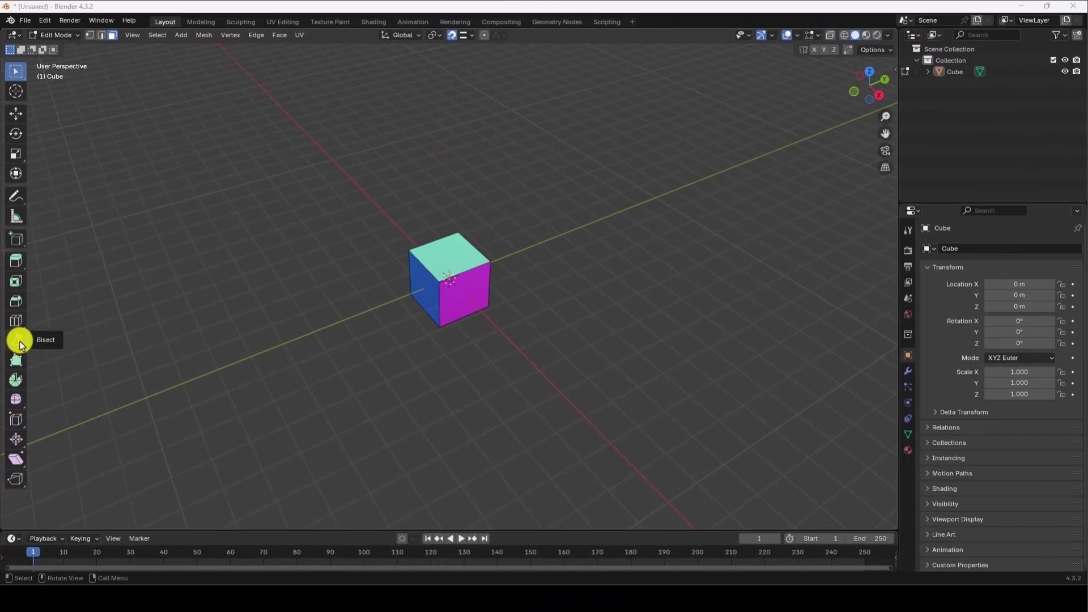
# - Cut a closed five-sided outline into the middle of the cube's top face with the Knife tool
pyautogui.click(19, 343)
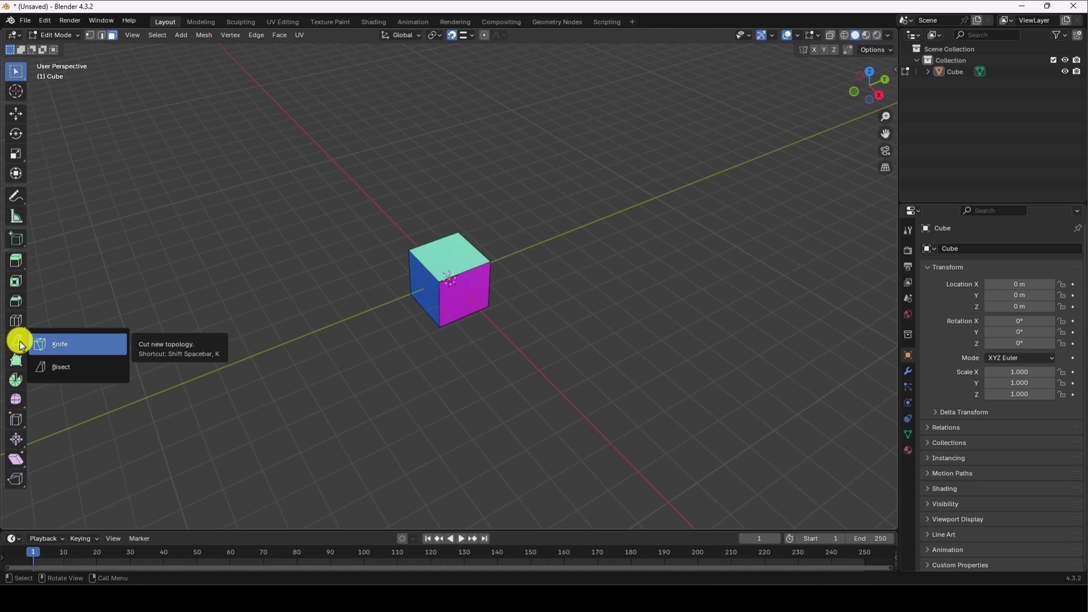
pyautogui.click(74, 347)
pyautogui.scroll(4, 475, 275)
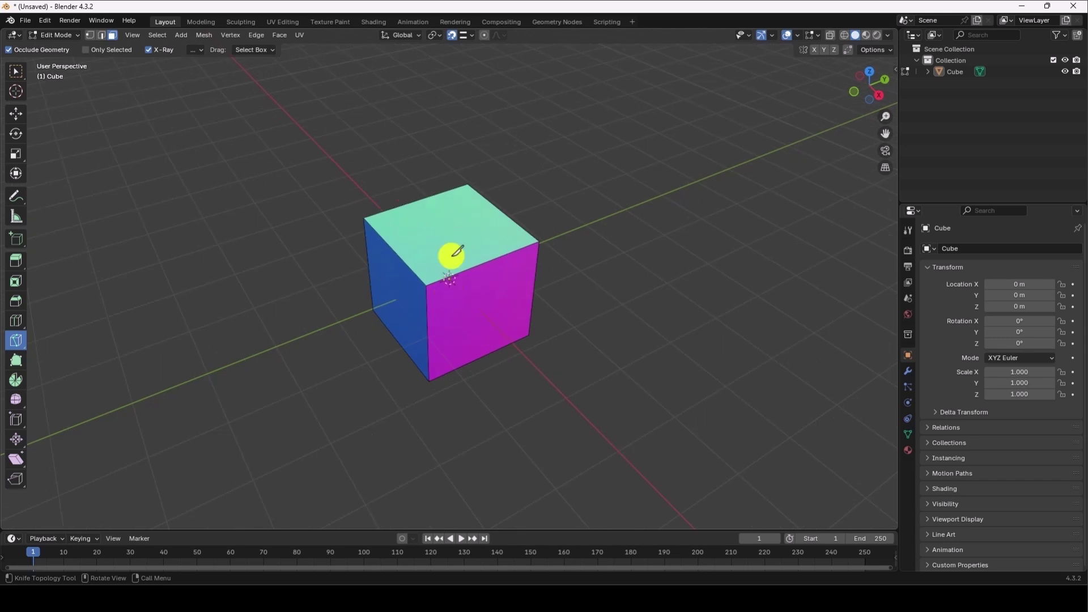
pyautogui.click(415, 227)
pyautogui.click(453, 210)
pyautogui.click(477, 225)
pyautogui.click(461, 262)
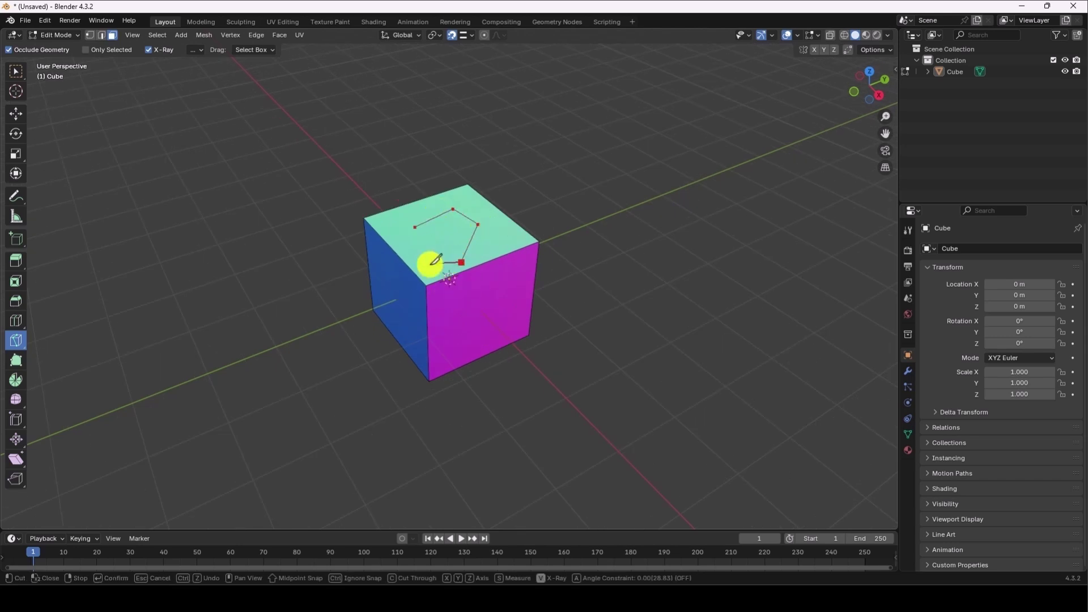
pyautogui.click(430, 263)
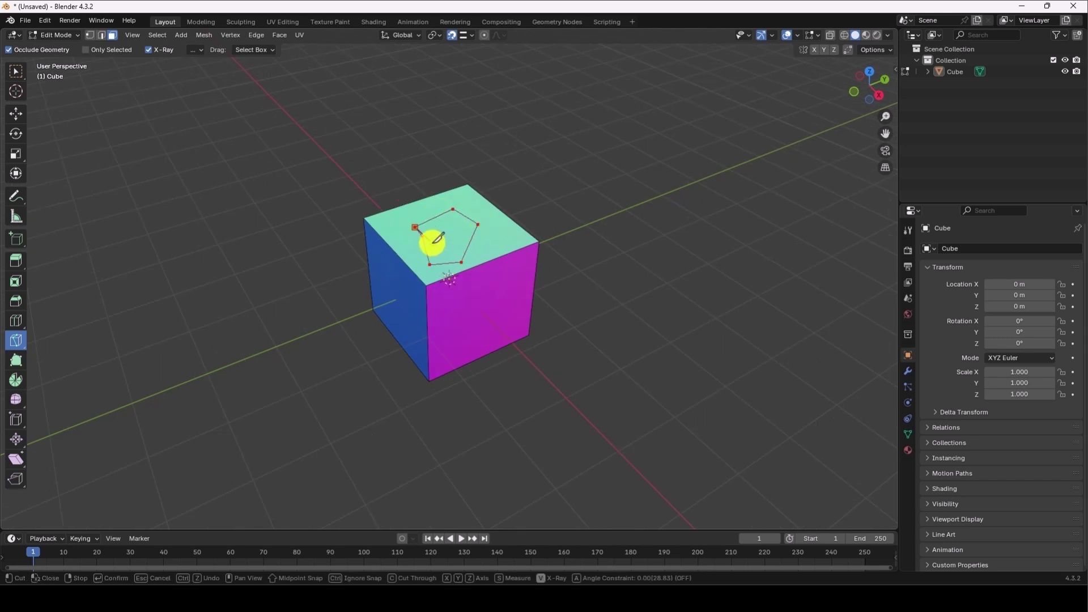
pyautogui.click(433, 240)
pyautogui.press('Return')
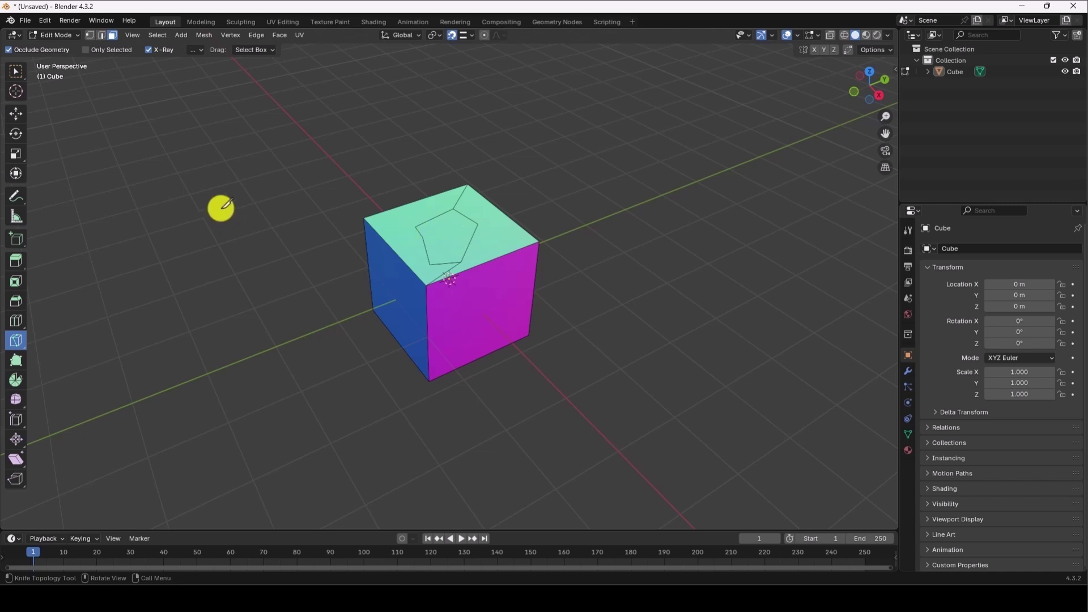
# - Select the pentagonal face on top of the cube and extrude it upward with Extrude Region
pyautogui.click(15, 71)
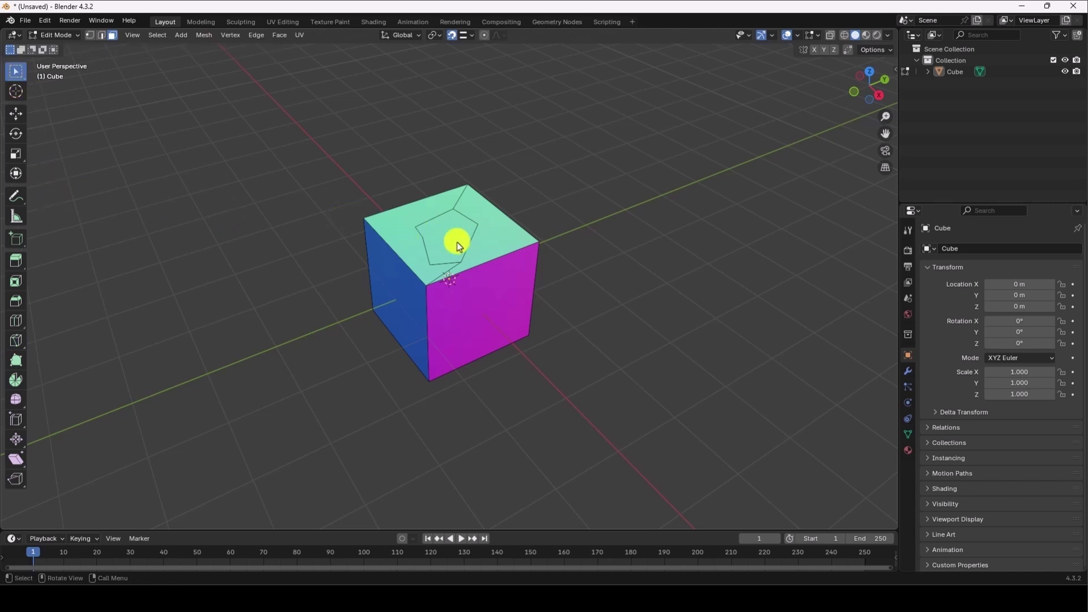
pyautogui.click(16, 260)
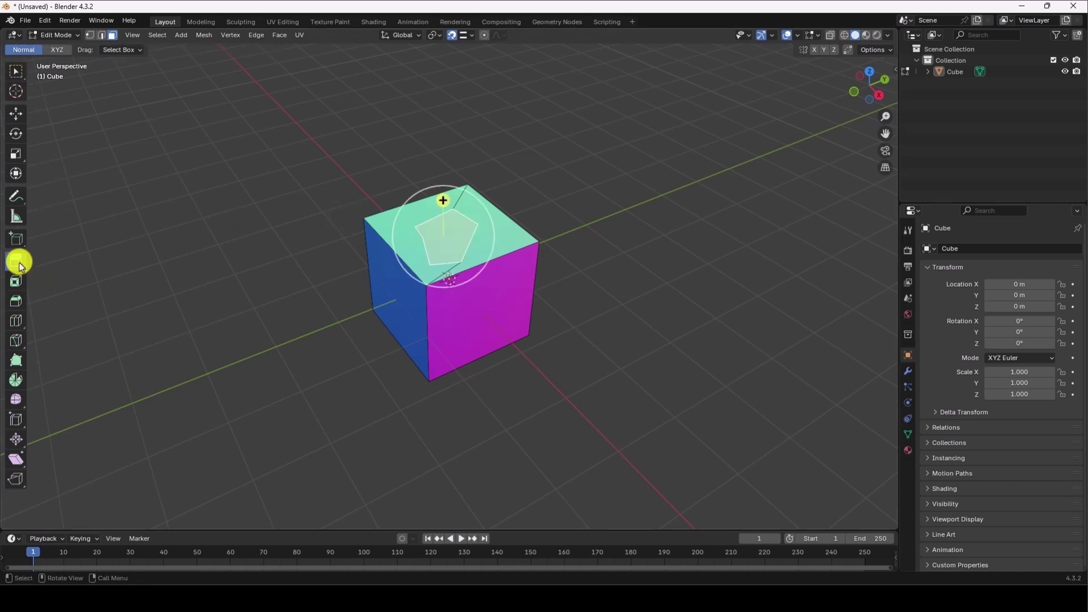
pyautogui.moveTo(444, 203); pyautogui.dragTo(437, 170)
# - Select the whole mesh and bisect it diagonally across the lower blue and pink sides, with only Fill enabled
pyautogui.click(16, 72)
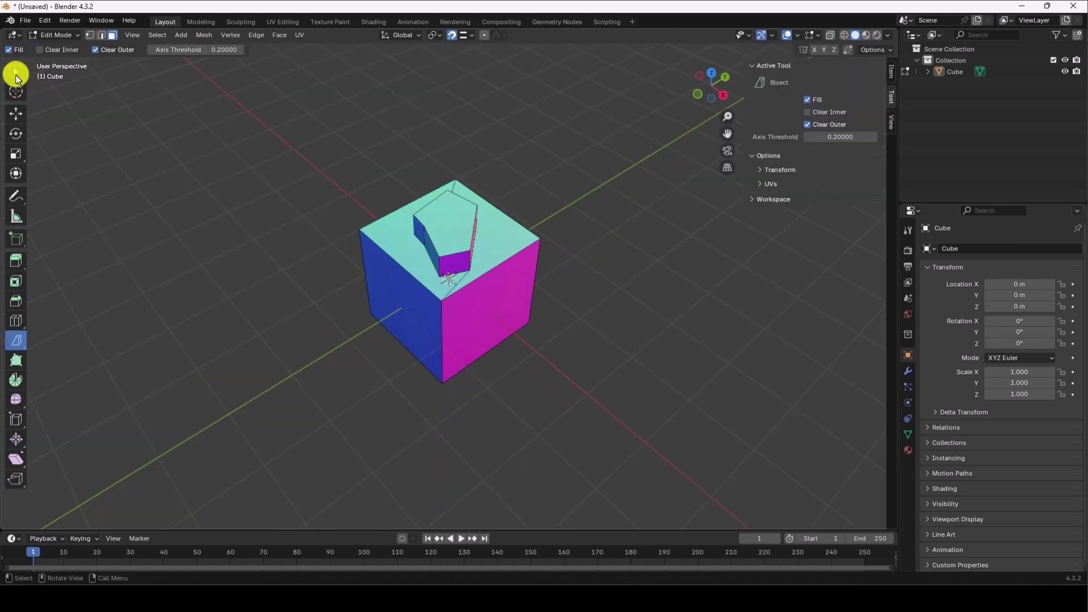
pyautogui.moveTo(294, 156); pyautogui.dragTo(575, 407)
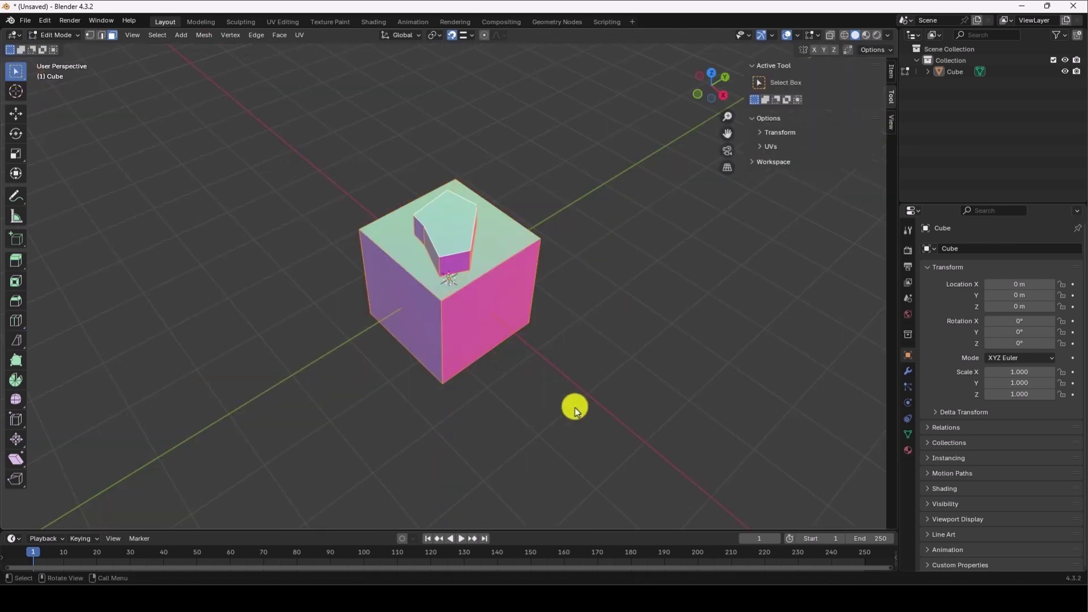
pyautogui.click(15, 341)
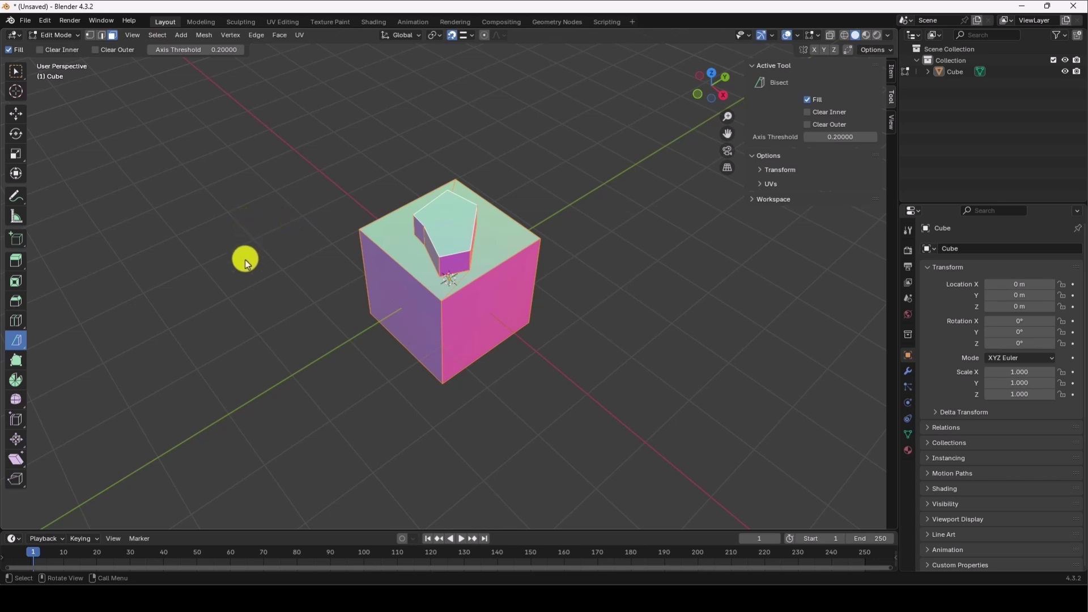
pyautogui.moveTo(301, 241); pyautogui.dragTo(439, 335)
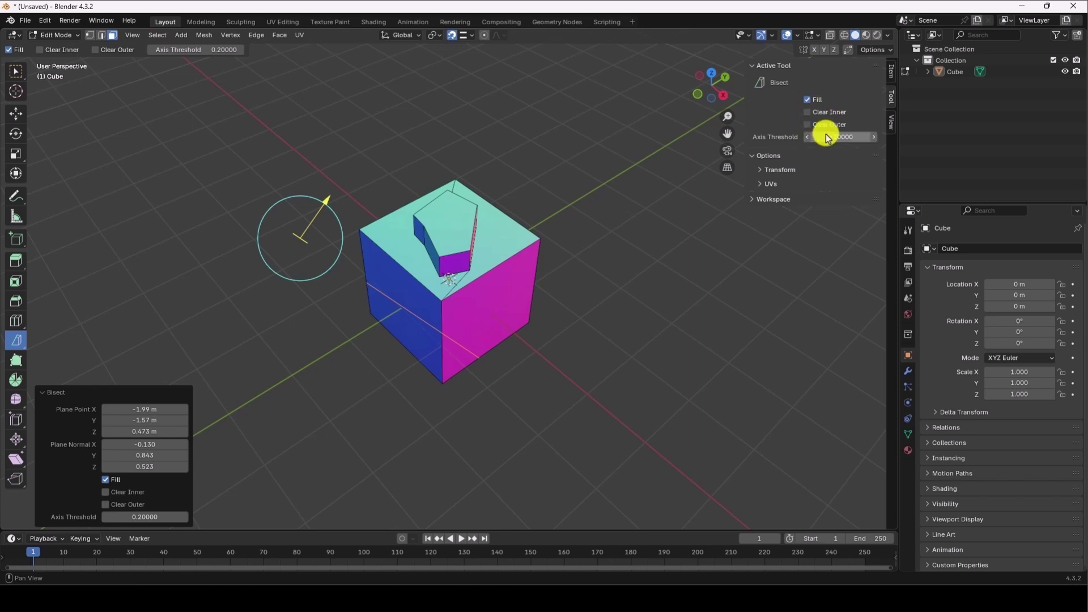
# - Examine the Bisect options both in the viewport sidebar and in the settings of the last operation
pyautogui.press('n')
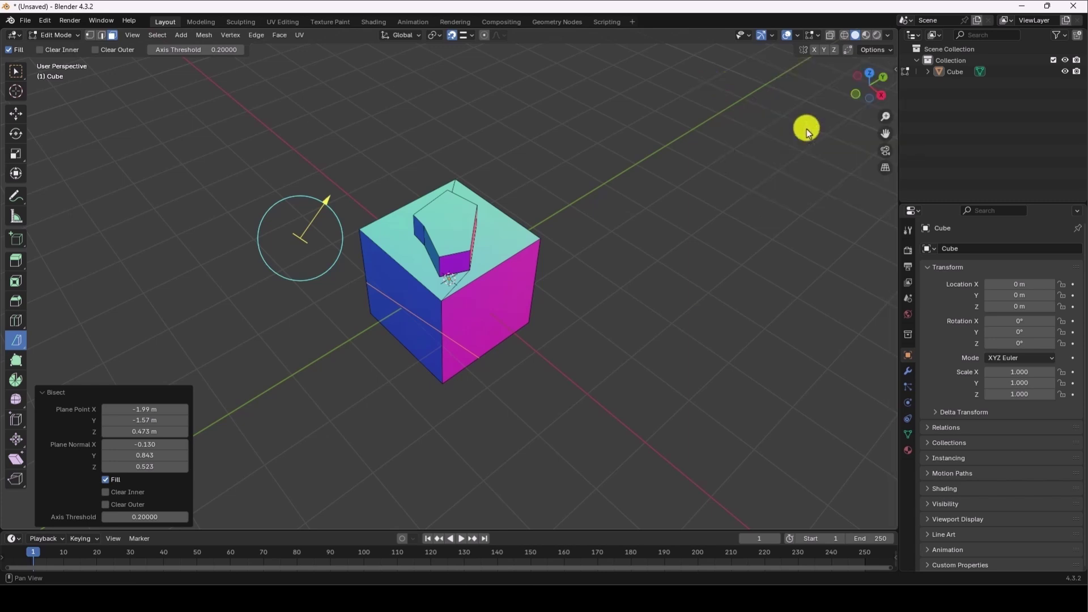
pyautogui.press('n')
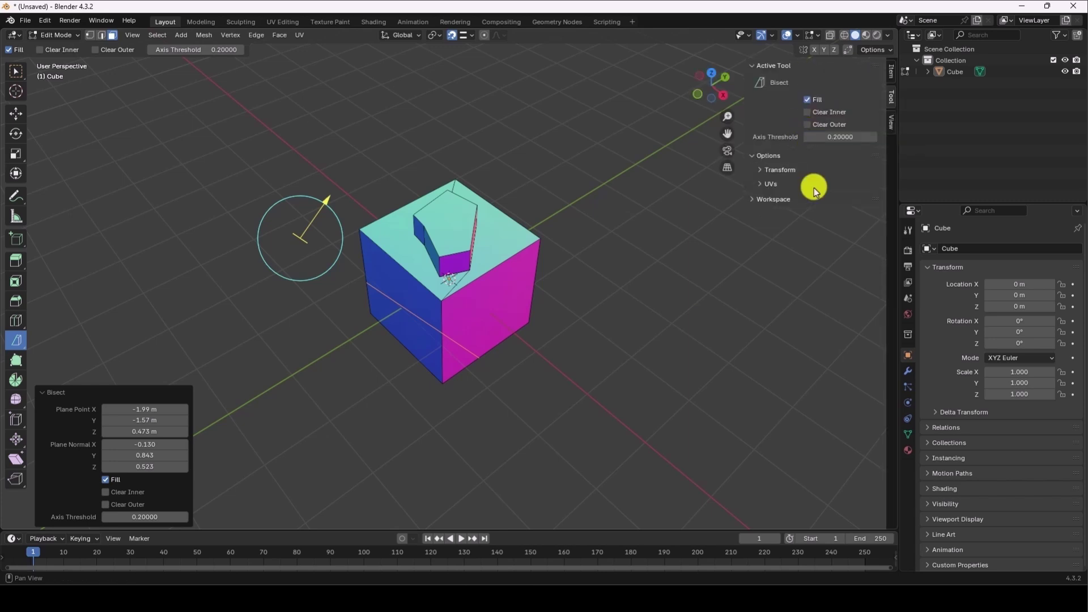
pyautogui.press('n')
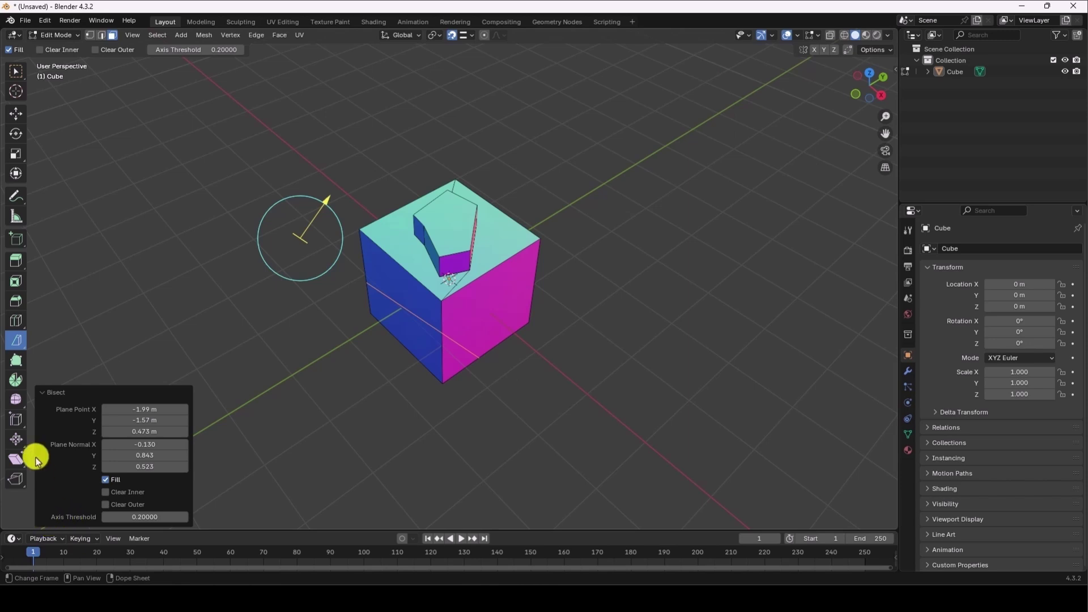
pyautogui.click(42, 393)
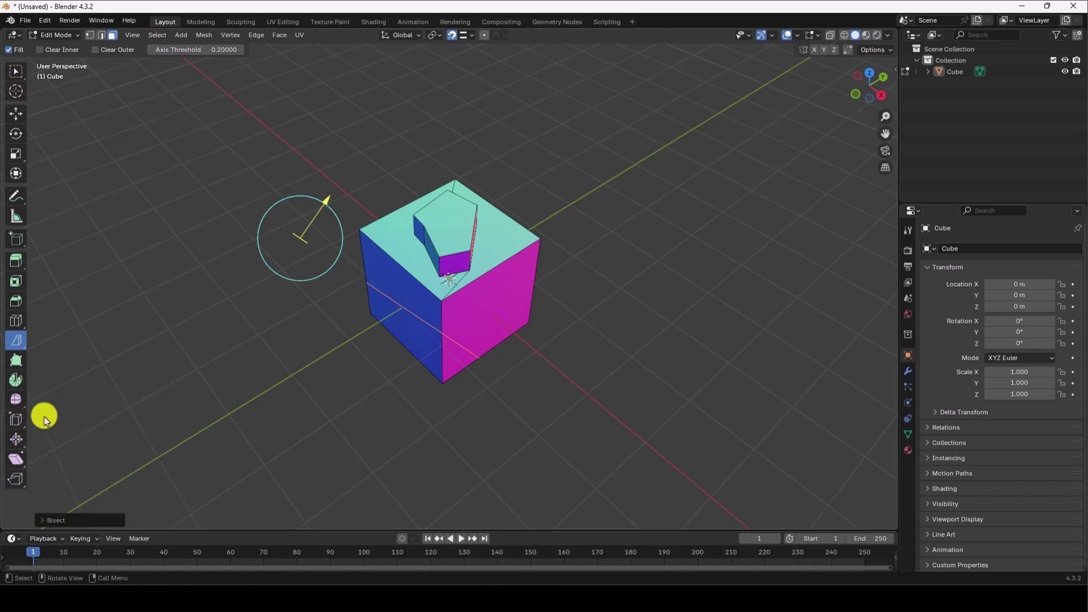
pyautogui.click(42, 519)
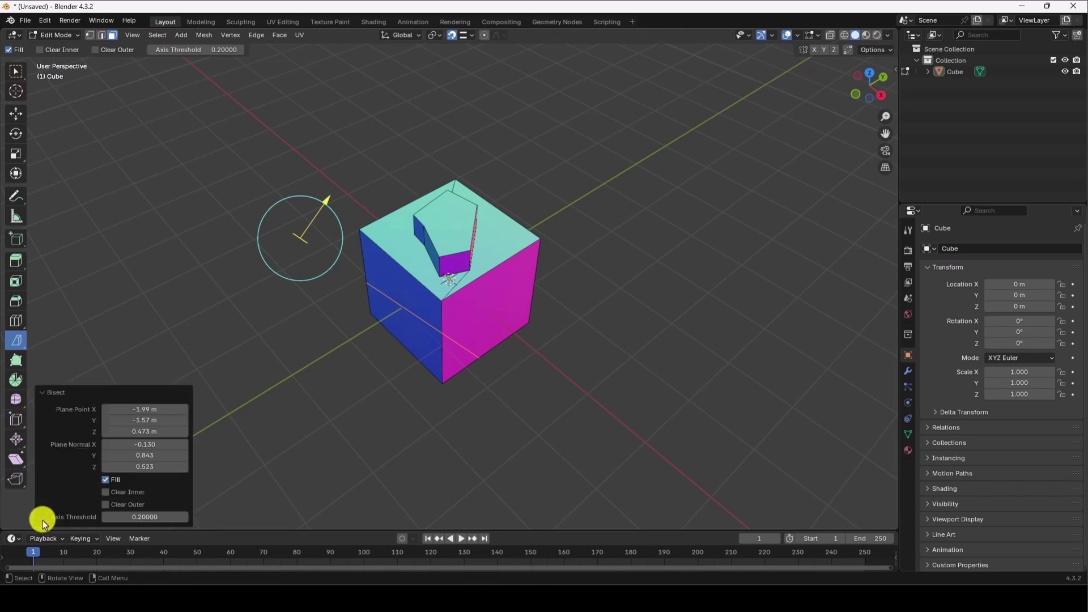
# - Switch Clear Inner on and off again for the bisect, and enable Clear Outer
pyautogui.click(106, 493)
pyautogui.click(106, 493)
pyautogui.click(105, 507)
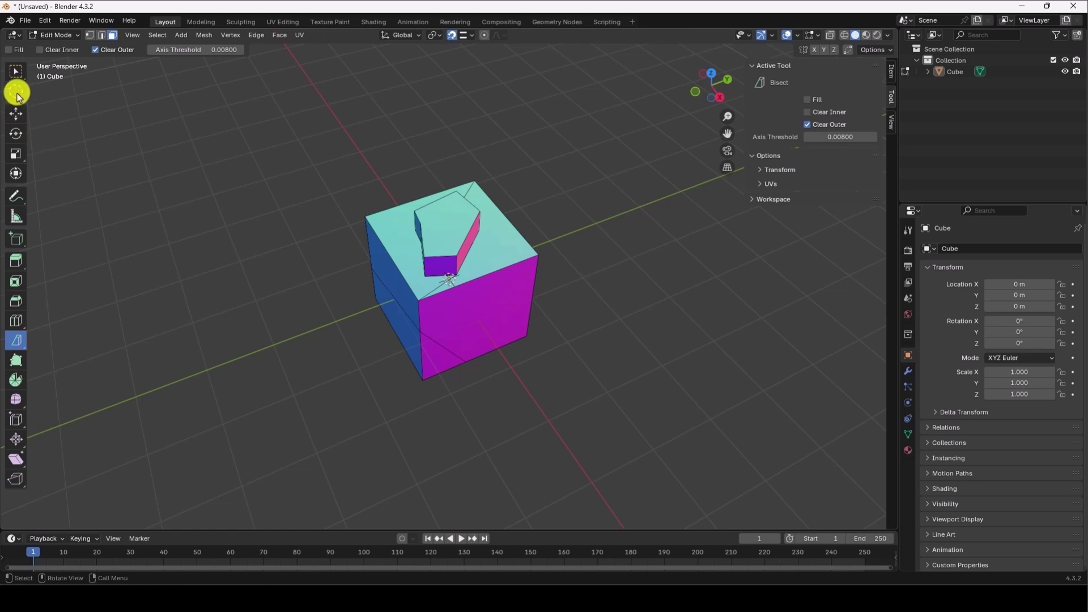
# - Select the whole mesh, bisect off the lower front corner with Clear Outer on and Fill off, and inspect the opening
pyautogui.click(14, 72)
pyautogui.moveTo(274, 178); pyautogui.dragTo(648, 420)
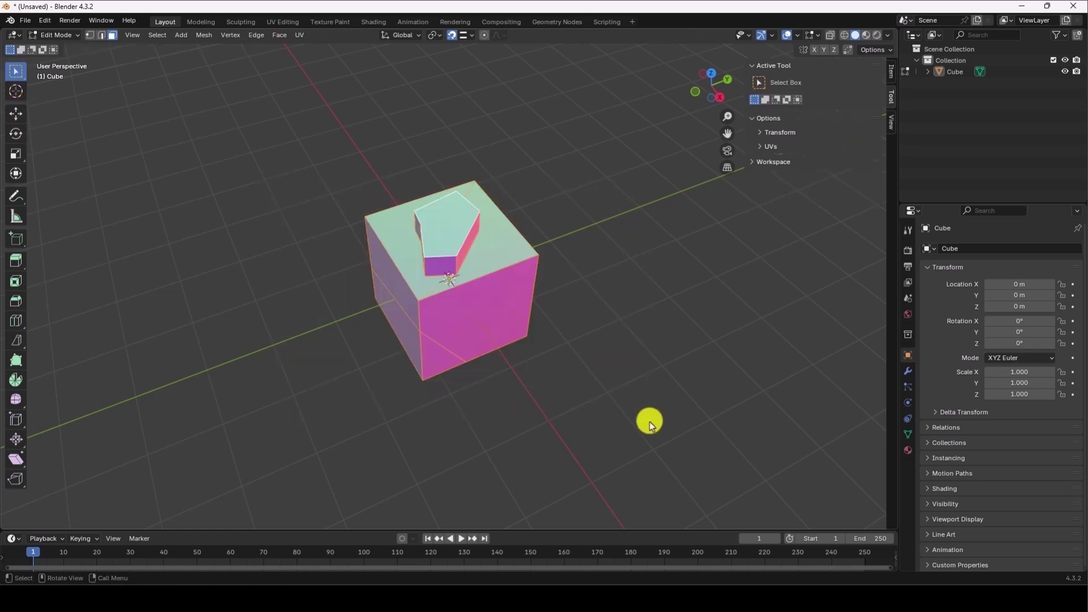
pyautogui.click(16, 340)
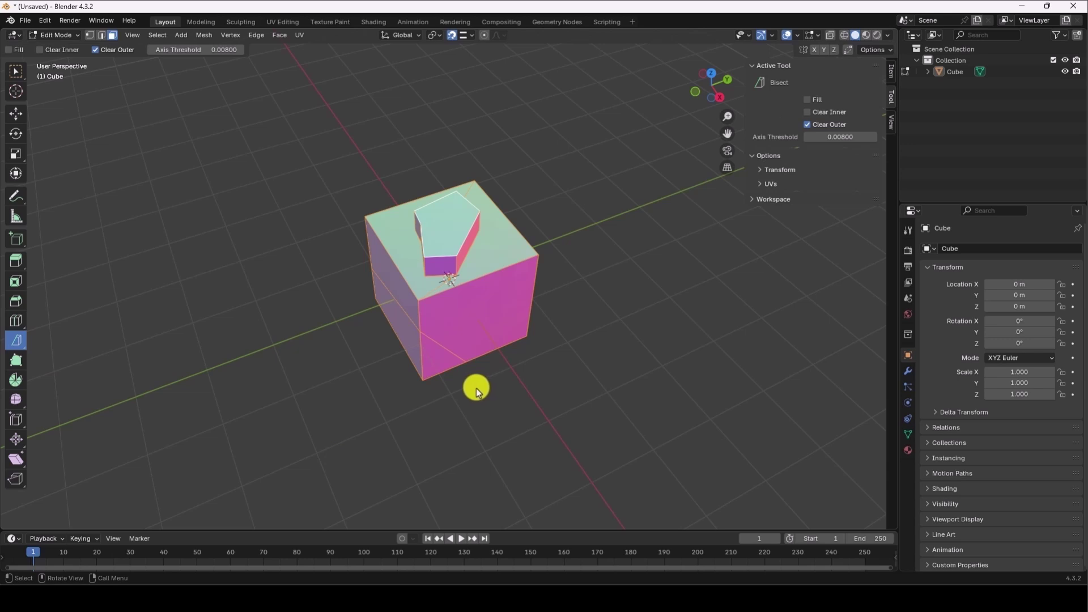
pyautogui.moveTo(478, 389); pyautogui.dragTo(401, 360)
pyautogui.moveTo(471, 352); pyautogui.dragTo(504, 269, button='middle')
pyautogui.scroll(3, 458, 334)
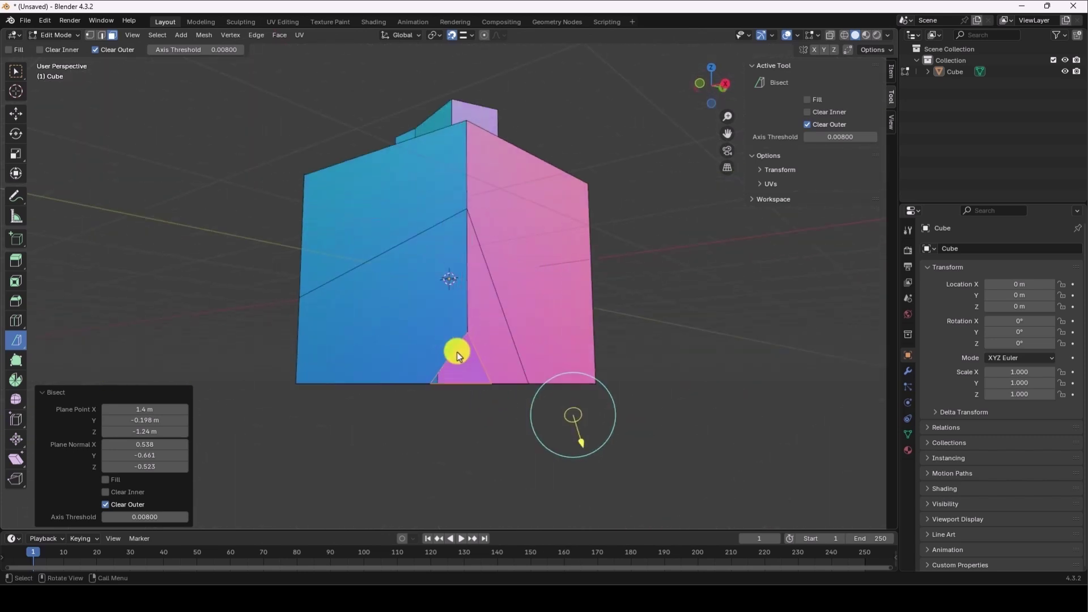
pyautogui.moveTo(457, 352); pyautogui.dragTo(388, 391, button='middle')
pyautogui.scroll(-4, 459, 338)
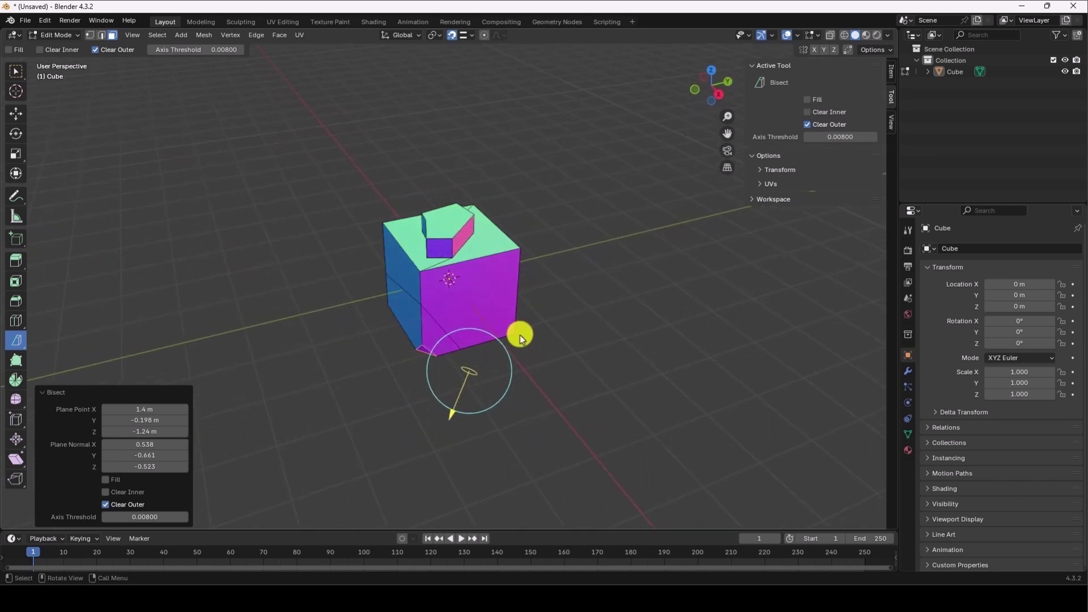
# - Bisect the lower front corner off the fully selected mesh with Fill and Clear Outer enabled, and inspect the cut
pyautogui.click(810, 100)
pyautogui.press('a')
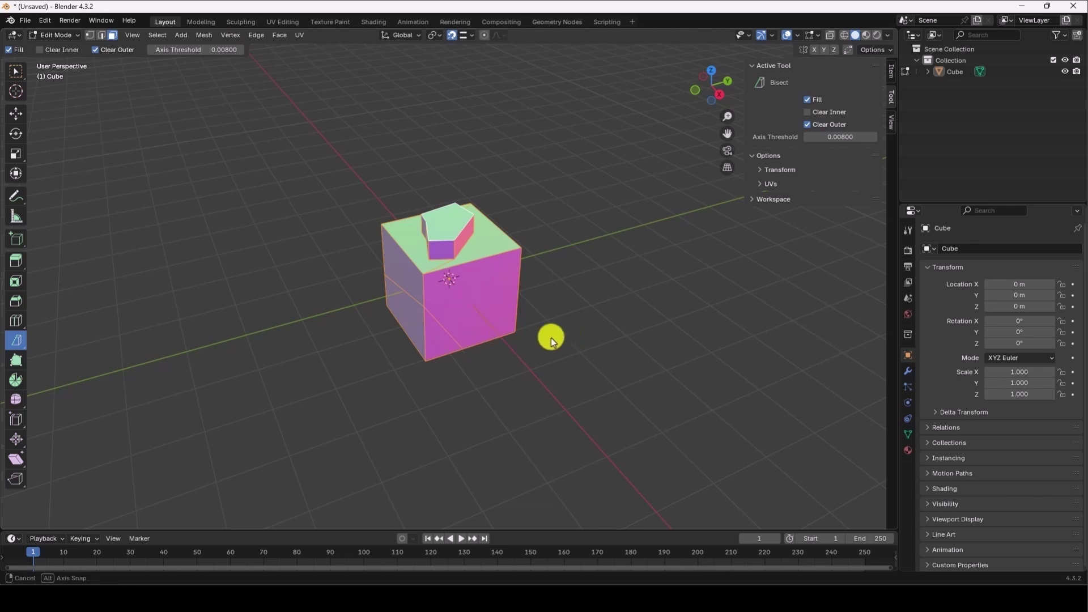
pyautogui.moveTo(552, 335)
pyautogui.mouseDown(button='middle')
pyautogui.moveTo(578, 355)
pyautogui.moveTo(505, 364)
pyautogui.moveTo(547, 338)
pyautogui.mouseUp(button='middle')
pyautogui.moveTo(546, 335); pyautogui.dragTo(527, 345, button='middle')
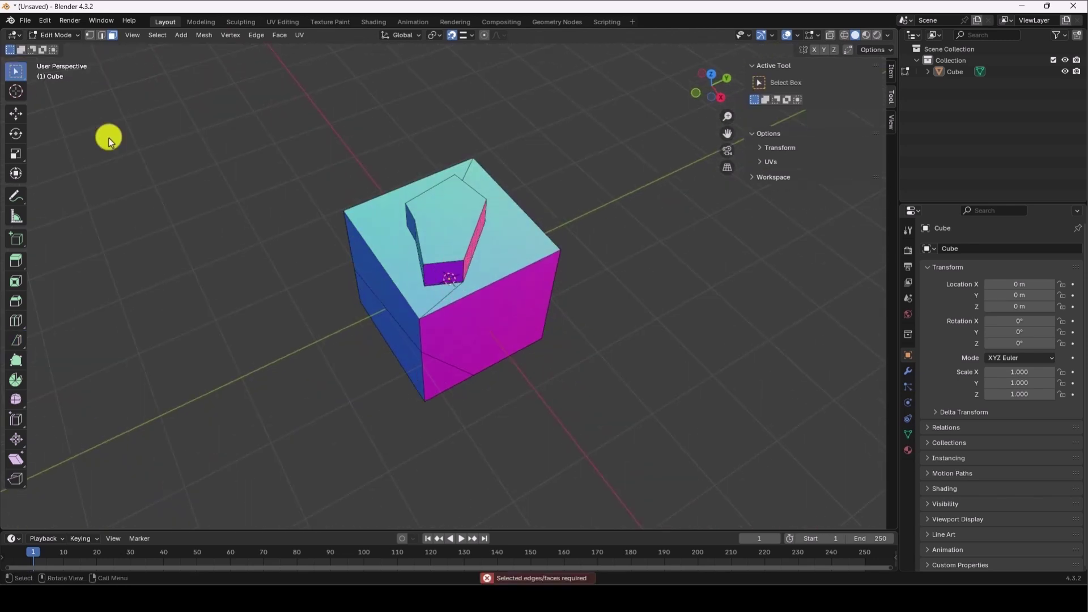
pyautogui.moveTo(234, 148); pyautogui.dragTo(637, 448)
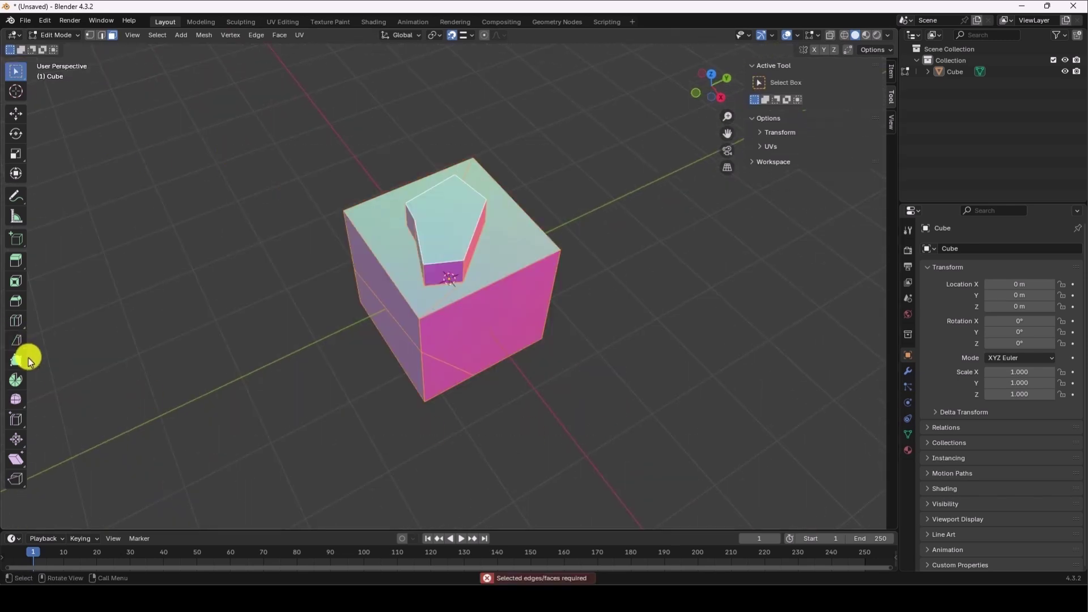
pyautogui.click(17, 340)
pyautogui.moveTo(496, 405); pyautogui.dragTo(498, 357)
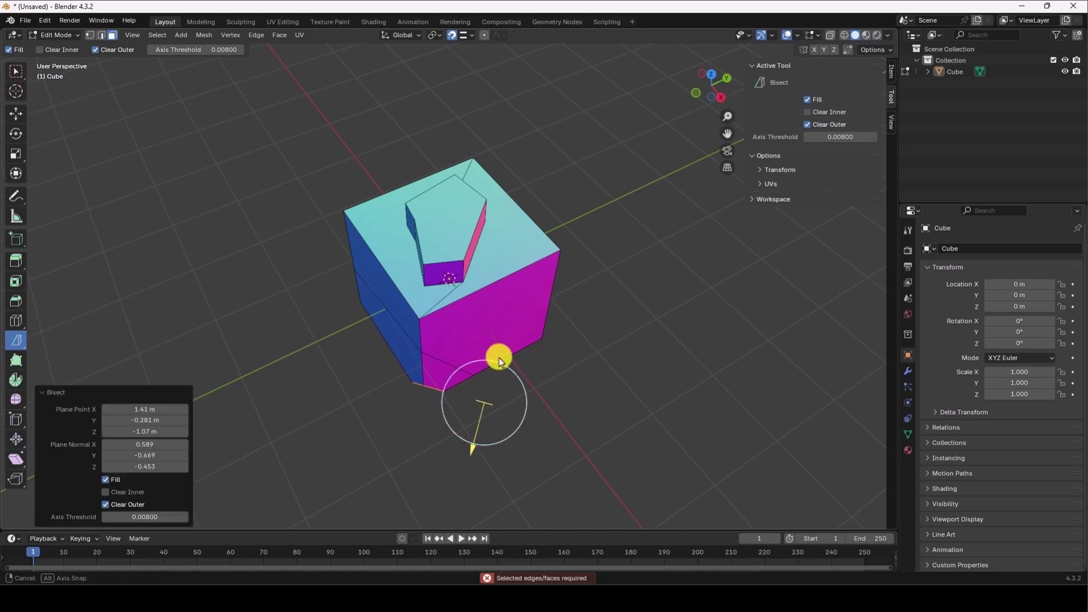
pyautogui.moveTo(499, 357); pyautogui.dragTo(493, 297, button='middle')
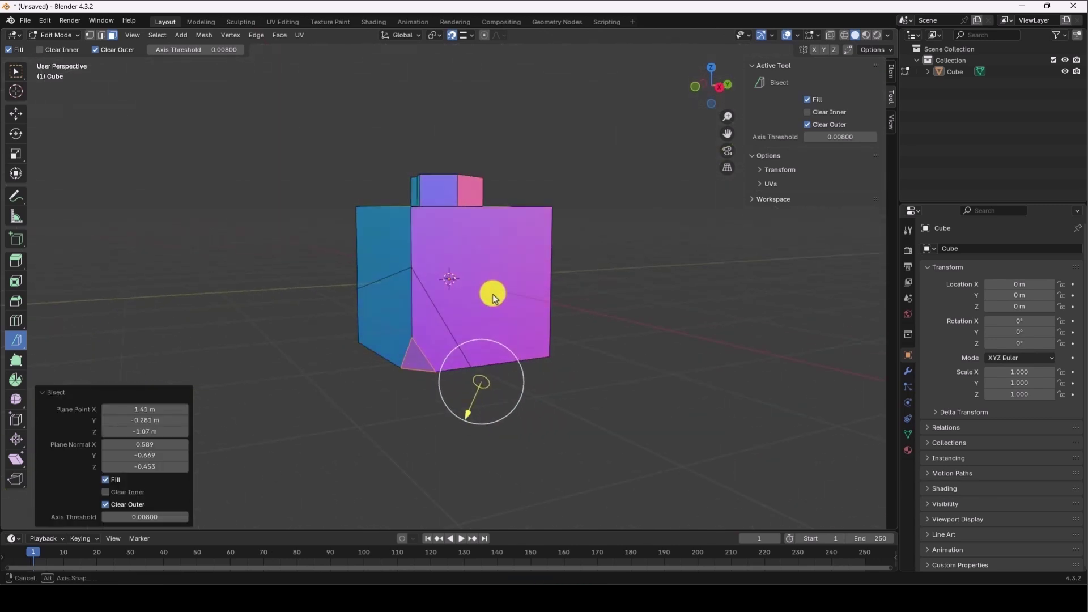
pyautogui.scroll(1, 408, 381)
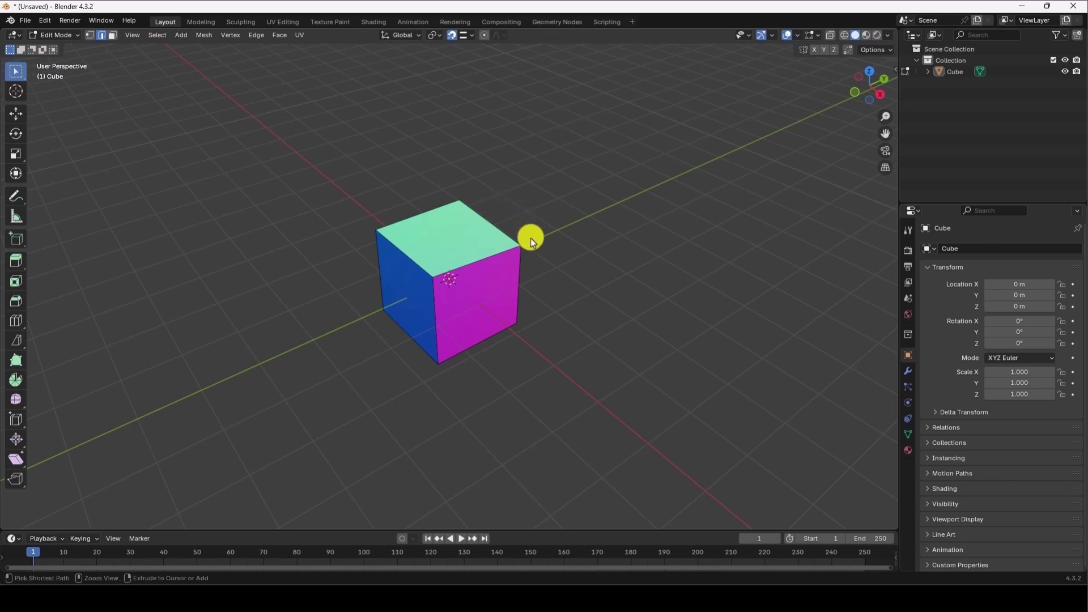
# - Extend a curved chain of edges from the cube's upper corner beside the pink side with the Poly Build tool
pyautogui.click(17, 359)
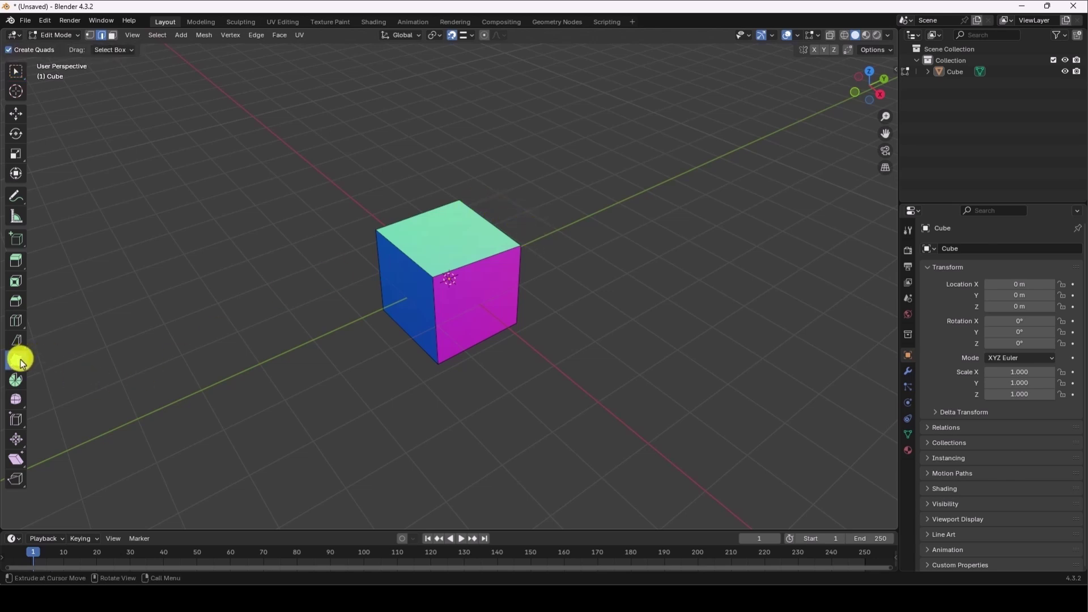
pyautogui.click(534, 230)
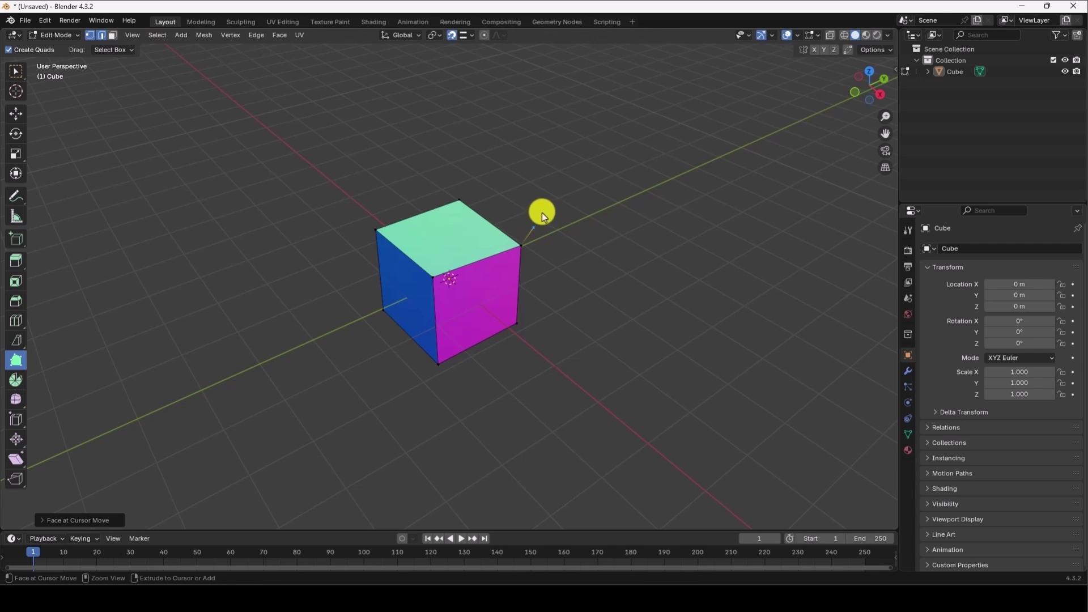
pyautogui.keyDown('ctrl'); pyautogui.click(602, 174); pyautogui.keyUp('ctrl')
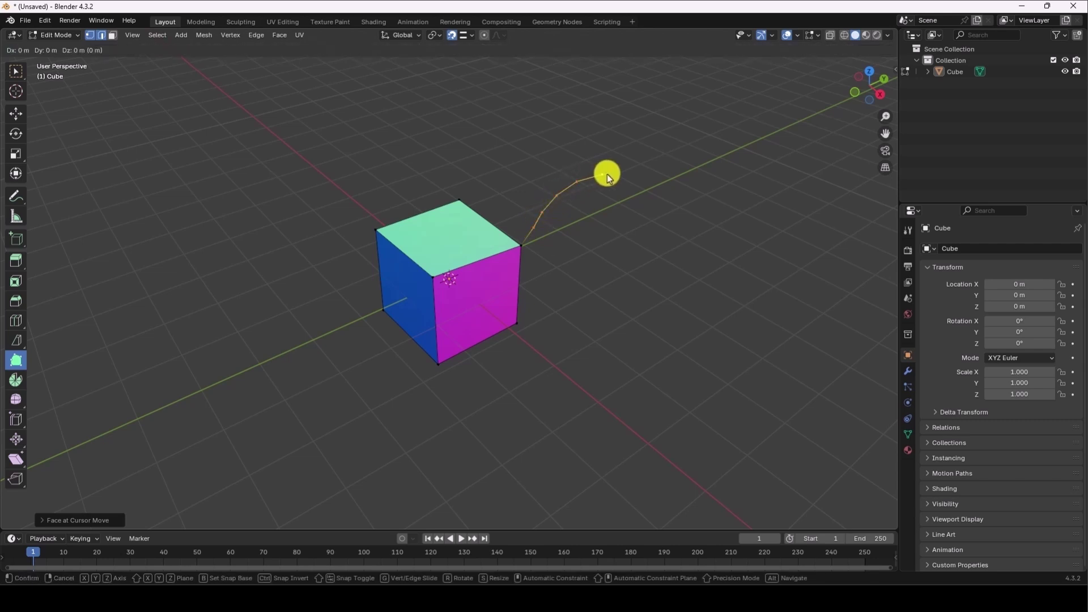
pyautogui.keyDown('ctrl'); pyautogui.click(631, 169); pyautogui.keyUp('ctrl')
pyautogui.keyDown('ctrl'); pyautogui.click(644, 175); pyautogui.keyUp('ctrl')
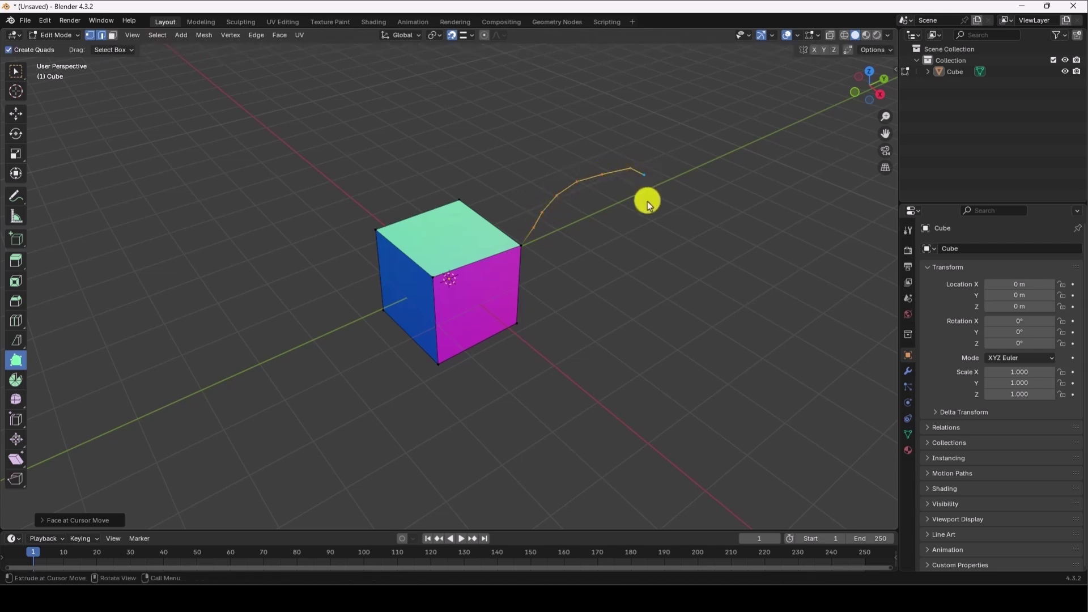
# - Undo the whole chain of edges built from the cube's corner
pyautogui.hotkey('ctrl', 'z')
pyautogui.hotkey('ctrl', 'z')
pyautogui.hotkey('ctrl', 'z')
pyautogui.hotkey('ctrl', 'z')
pyautogui.hotkey('ctrl', 'z')
pyautogui.hotkey('ctrl', 'z')
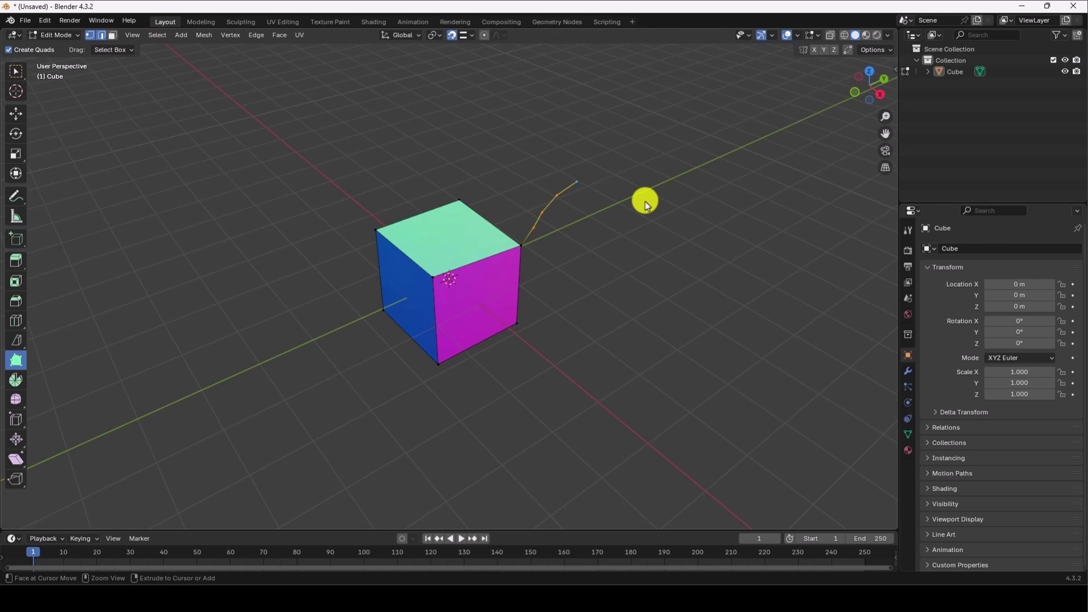
pyautogui.hotkey('ctrl', 'z')
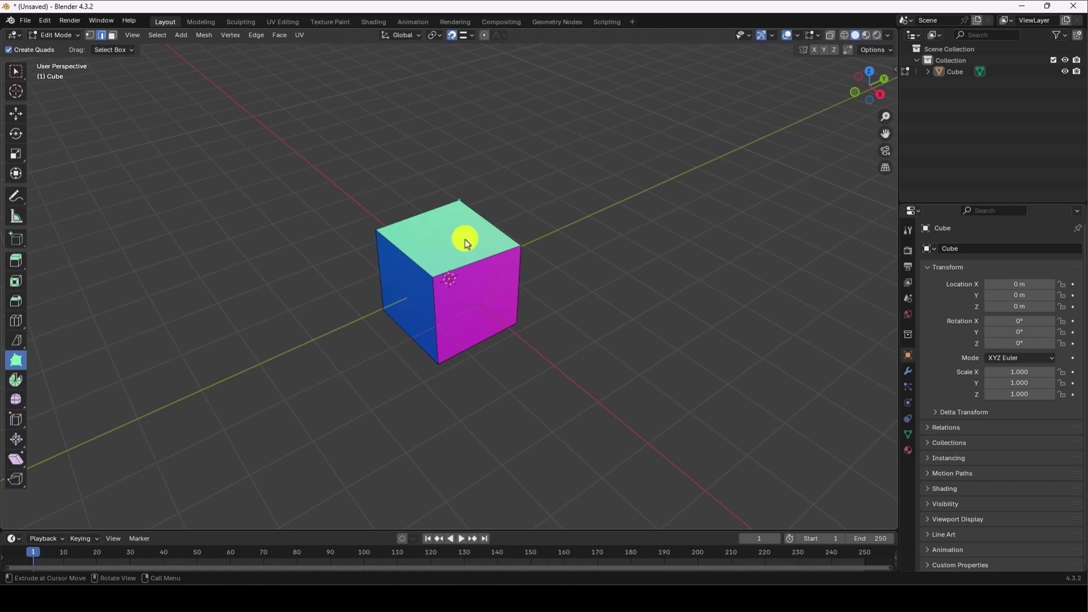
# - With the Poly Build tool, raise the cube's far top corner and extend a triangular face outward from the pink side's far vertical edge
pyautogui.moveTo(464, 240); pyautogui.dragTo(466, 202)
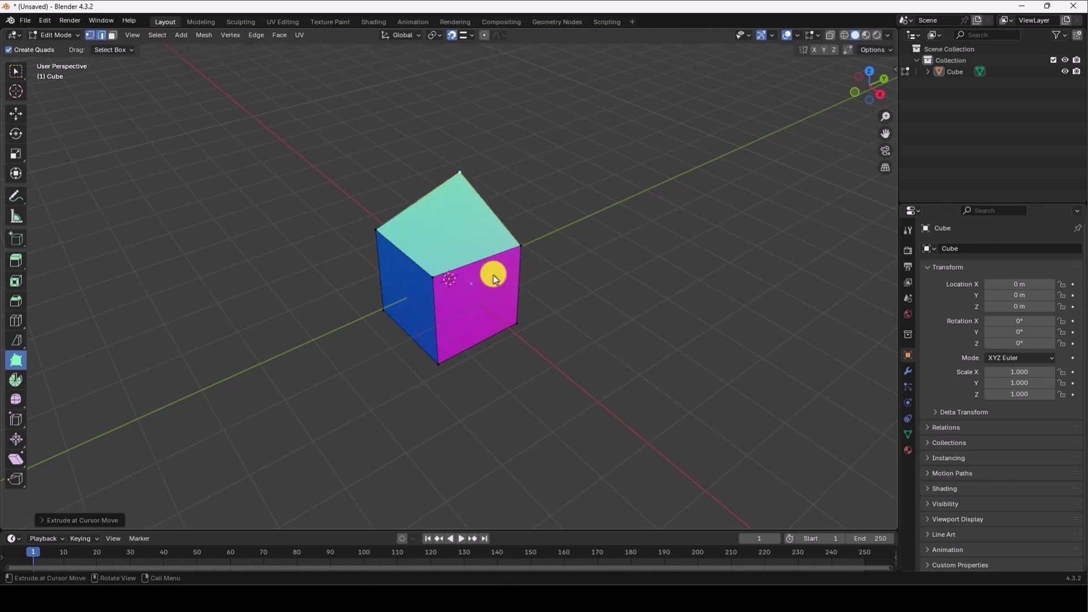
pyautogui.keyDown('ctrl'); pyautogui.click(545, 284); pyautogui.keyUp('ctrl')
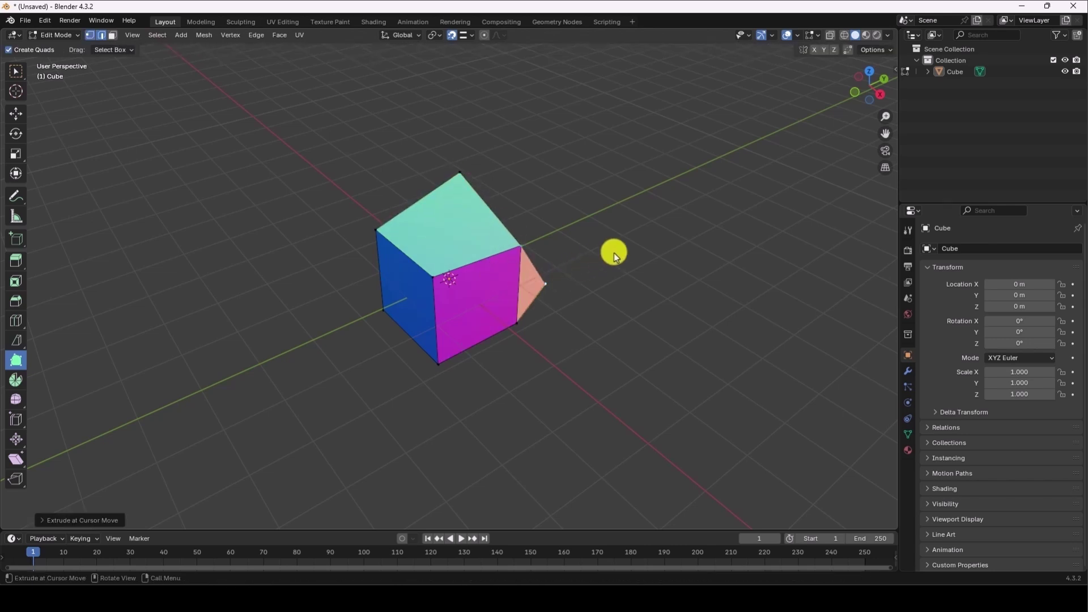
pyautogui.moveTo(556, 253)
pyautogui.mouseDown(button='middle')
pyautogui.moveTo(513, 275)
pyautogui.moveTo(497, 298)
pyautogui.moveTo(553, 247)
pyautogui.mouseUp(button='middle')
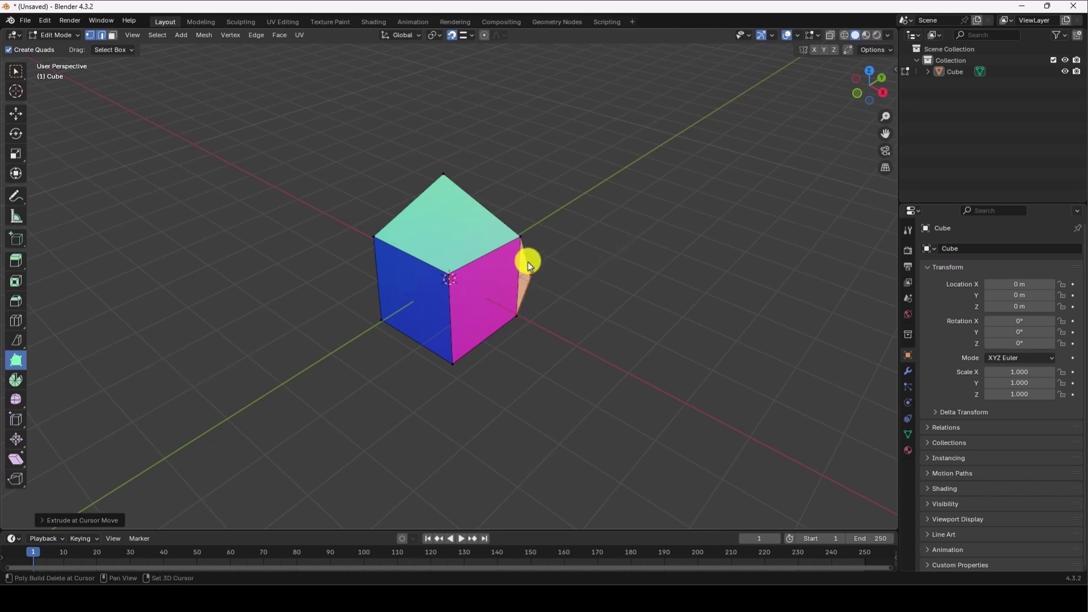
# - Delete the cube's blue side face and its top face with the Poly Build tool, and inspect the open interior
pyautogui.keyDown('shift'); pyautogui.click(414, 295); pyautogui.keyUp('shift')
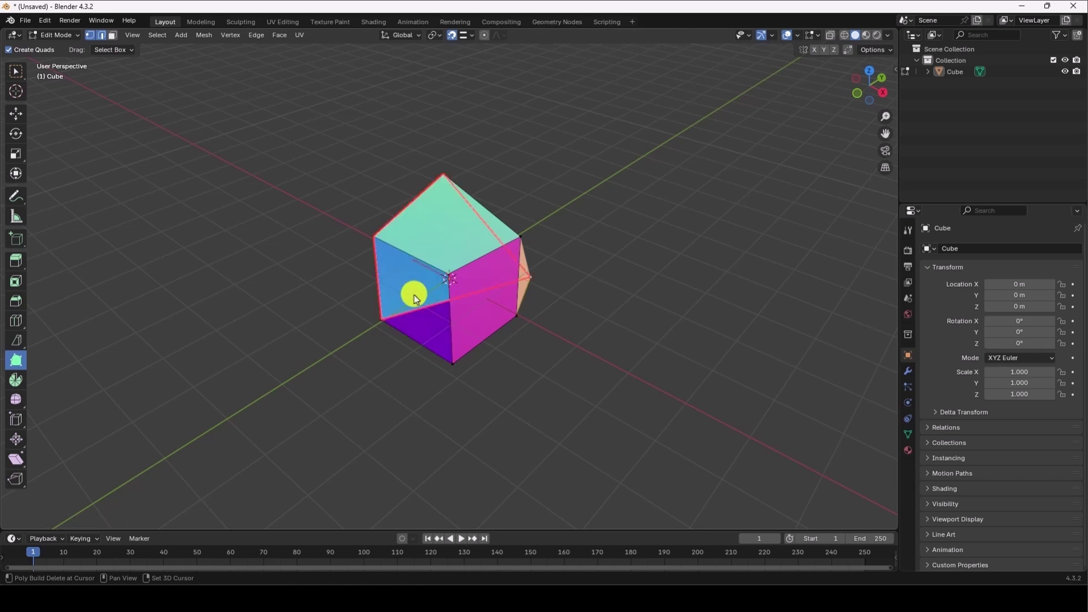
pyautogui.keyDown('shift'); pyautogui.click(453, 237); pyautogui.keyUp('shift')
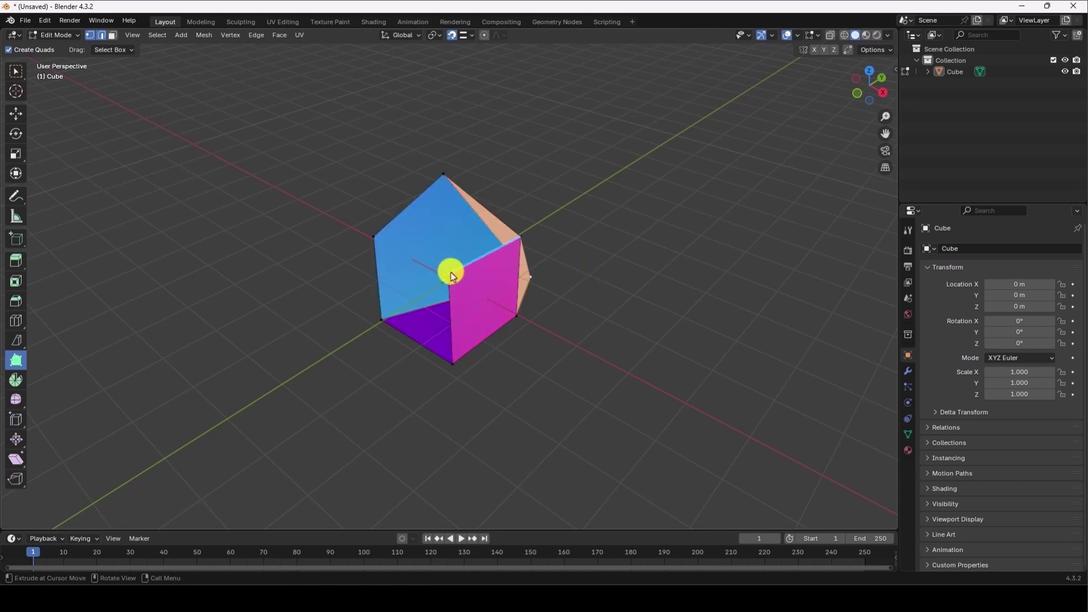
pyautogui.moveTo(450, 273); pyautogui.dragTo(590, 305, button='middle')
pyautogui.moveTo(505, 307); pyautogui.dragTo(457, 321, button='middle')
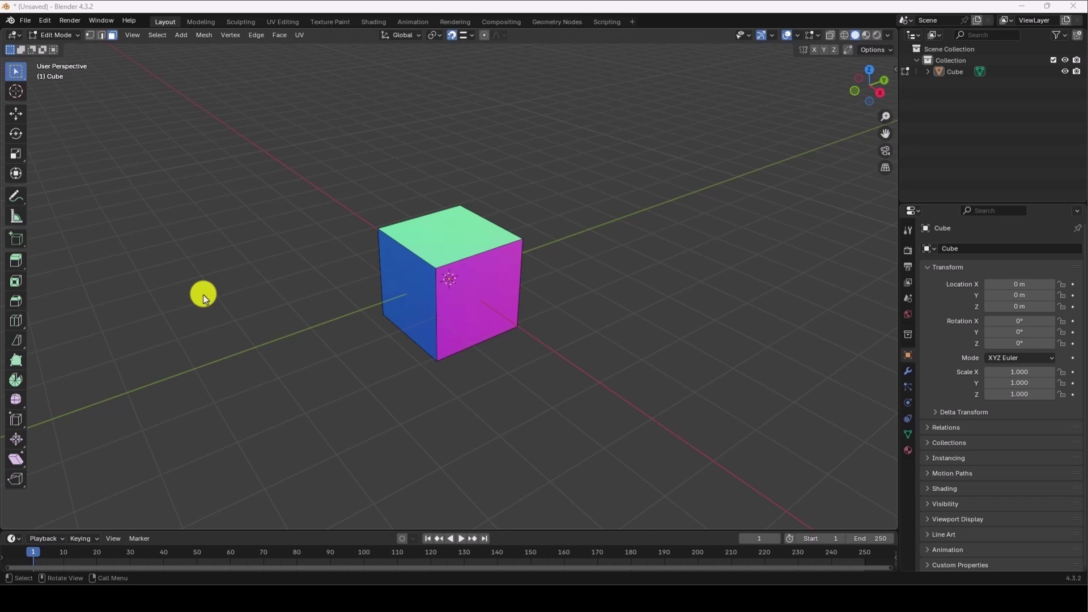
# - Place the 3D cursor in empty space in front of the cube's blue side
pyautogui.moveTo(413, 288); pyautogui.dragTo(417, 295, button='middle')
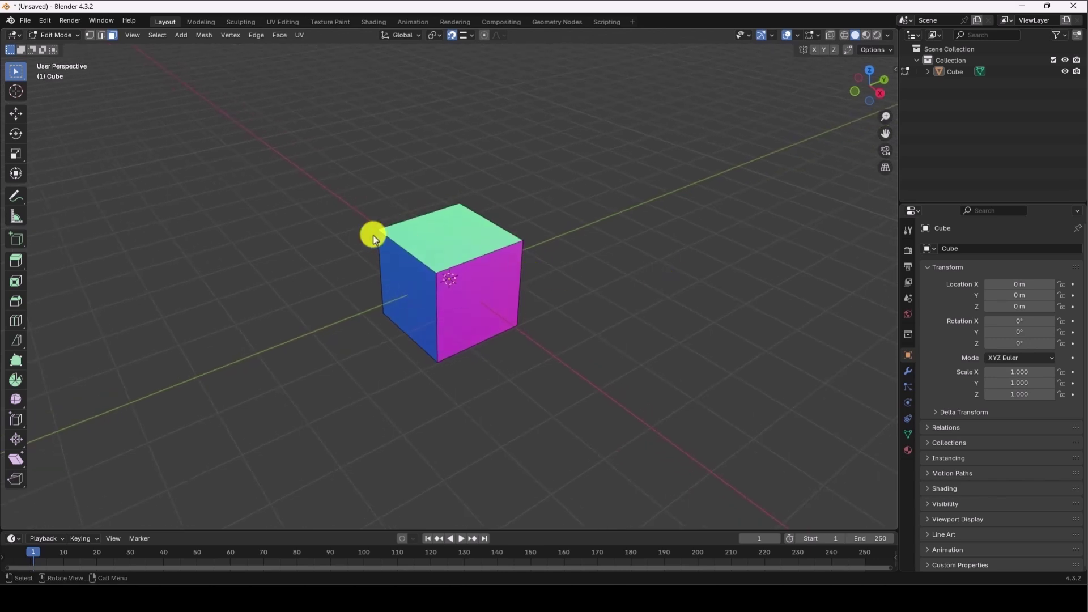
pyautogui.click(15, 91)
pyautogui.moveTo(308, 246); pyautogui.dragTo(309, 259, button='middle')
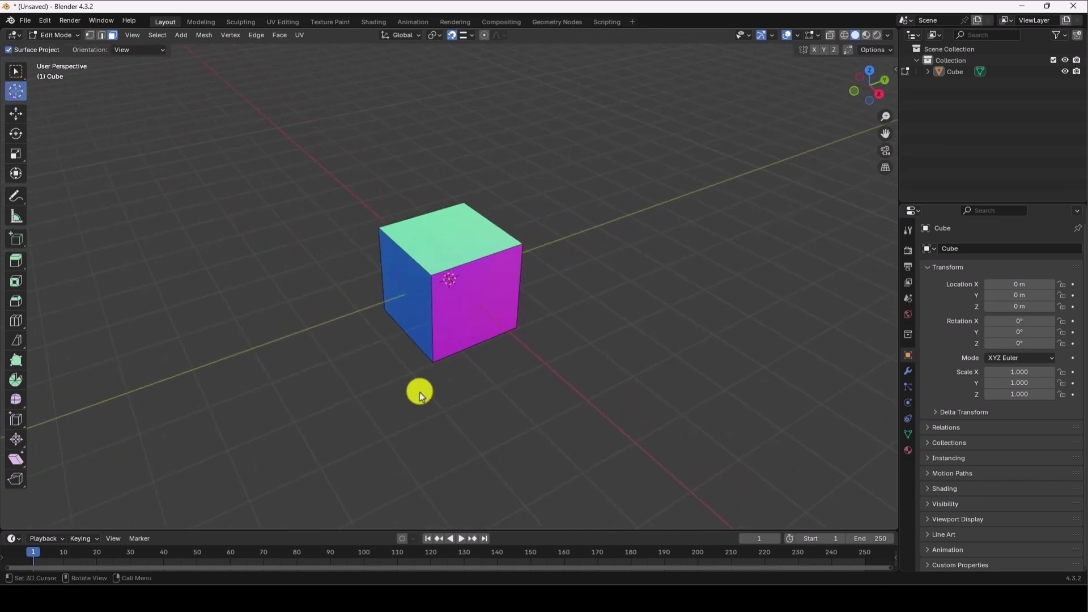
pyautogui.click(313, 395)
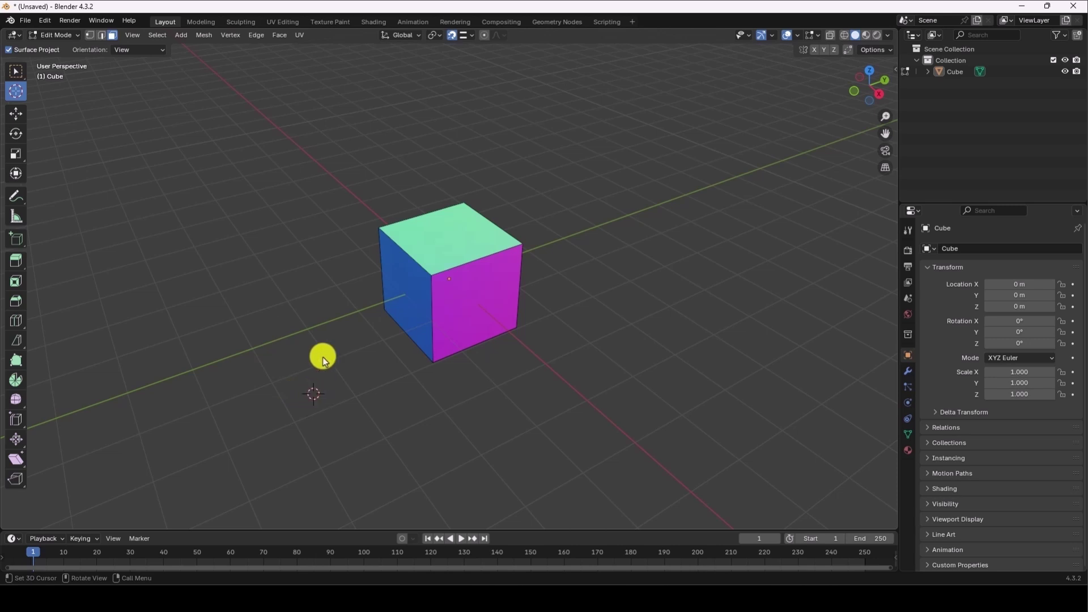
# - Set the Spin tool's axis to X and try to spin the cube's blue side face around the 3D cursor
pyautogui.click(17, 380)
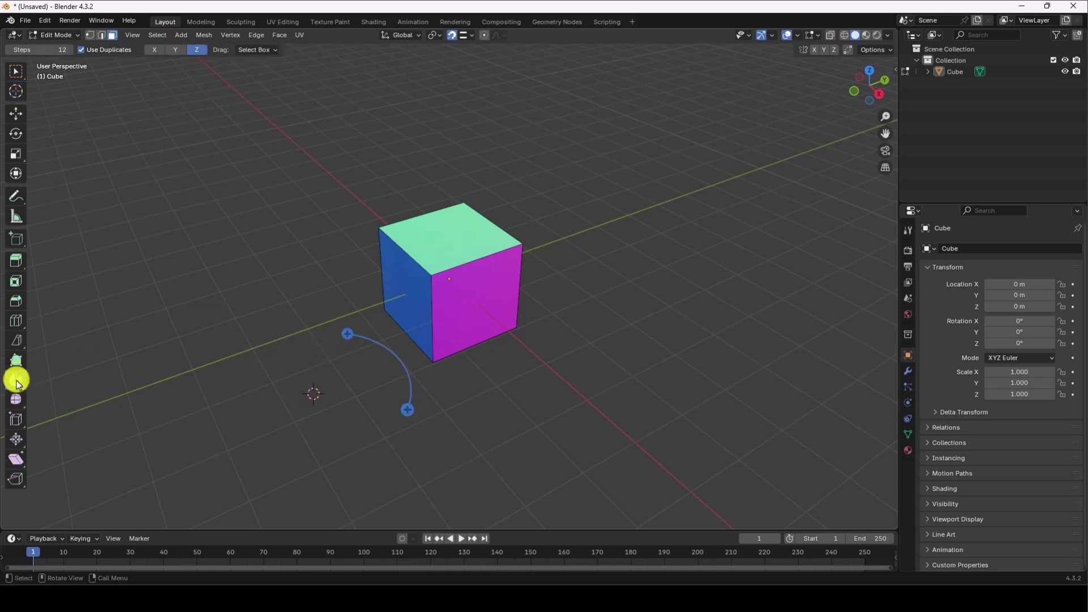
pyautogui.click(415, 306)
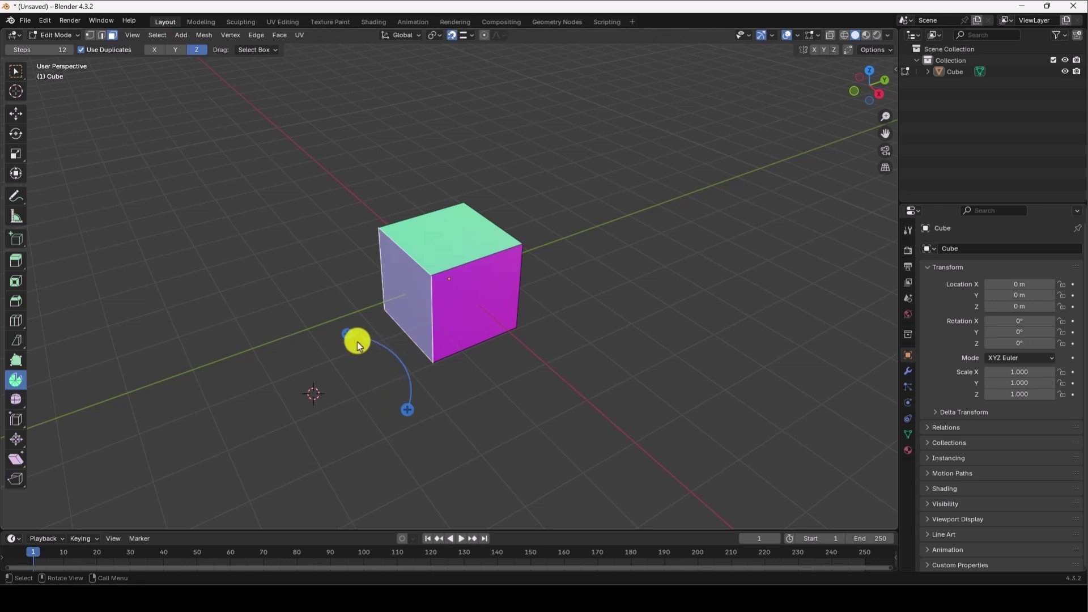
pyautogui.click(154, 50)
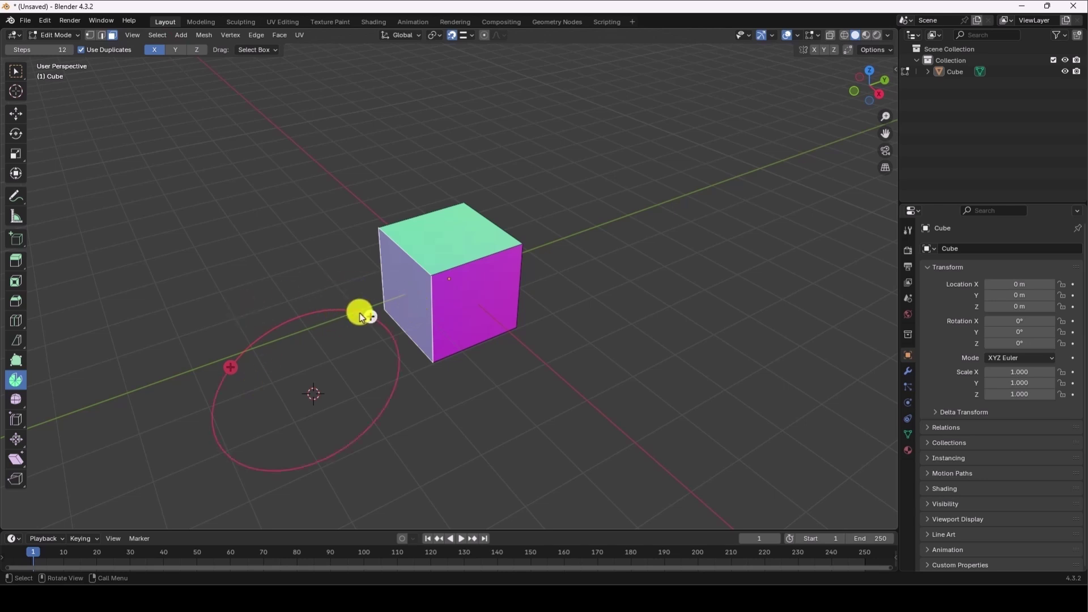
pyautogui.moveTo(232, 366)
pyautogui.mouseDown()
pyautogui.moveTo(213, 420)
pyautogui.moveTo(225, 447)
pyautogui.moveTo(228, 409)
pyautogui.moveTo(221, 440)
pyautogui.moveTo(231, 460)
pyautogui.moveTo(250, 367)
pyautogui.moveTo(240, 370)
pyautogui.mouseUp()
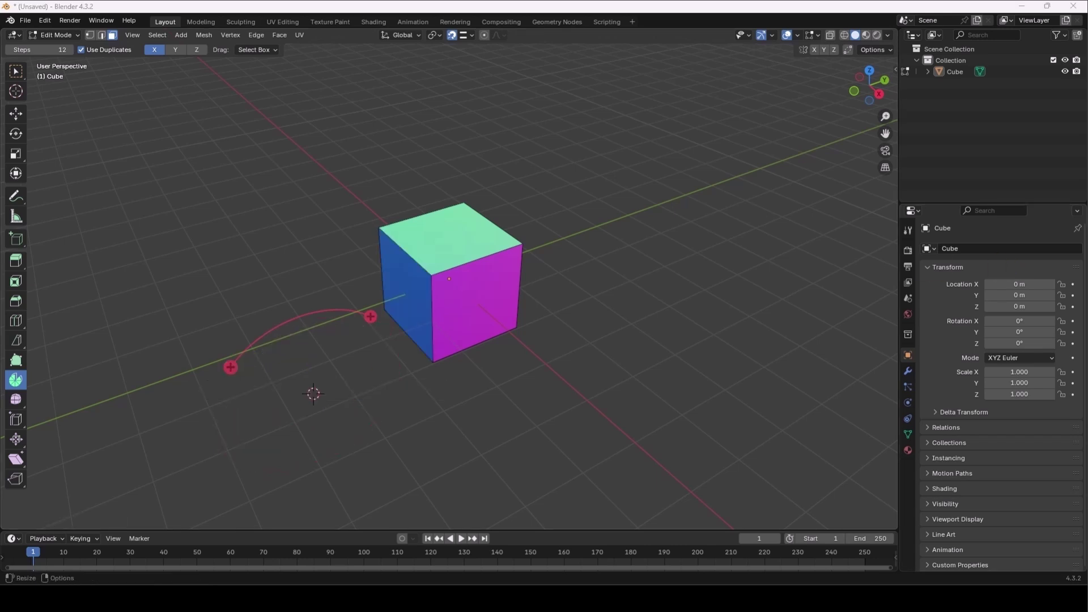
# - Box-select the cube's visible faces, spin them around the 3D cursor from the X axis in 12 steps, and tilt the spin's rotation axis
pyautogui.click(14, 69)
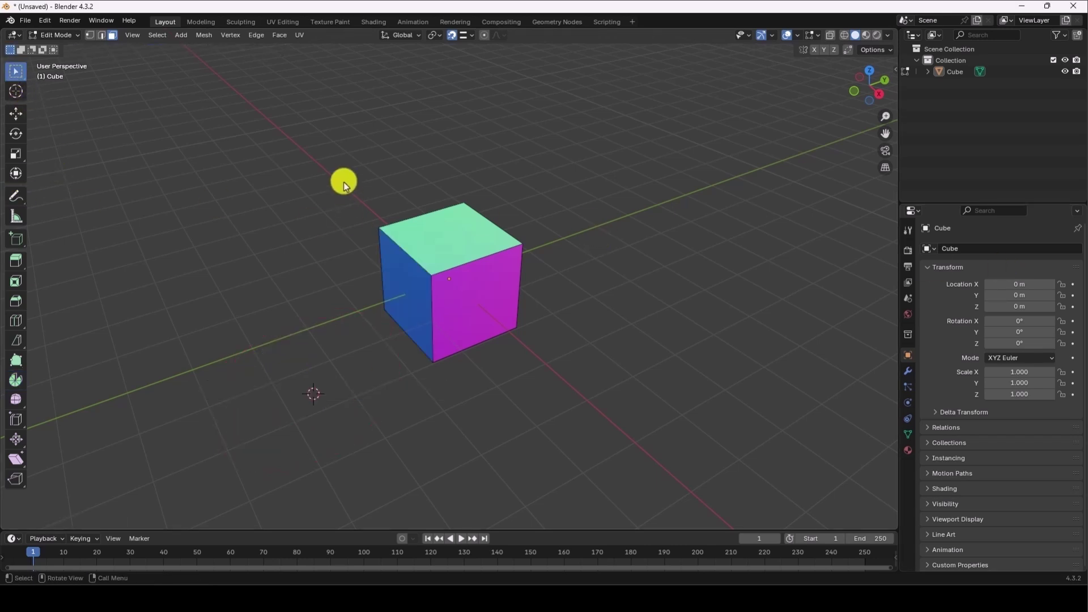
pyautogui.moveTo(343, 182); pyautogui.dragTo(563, 411)
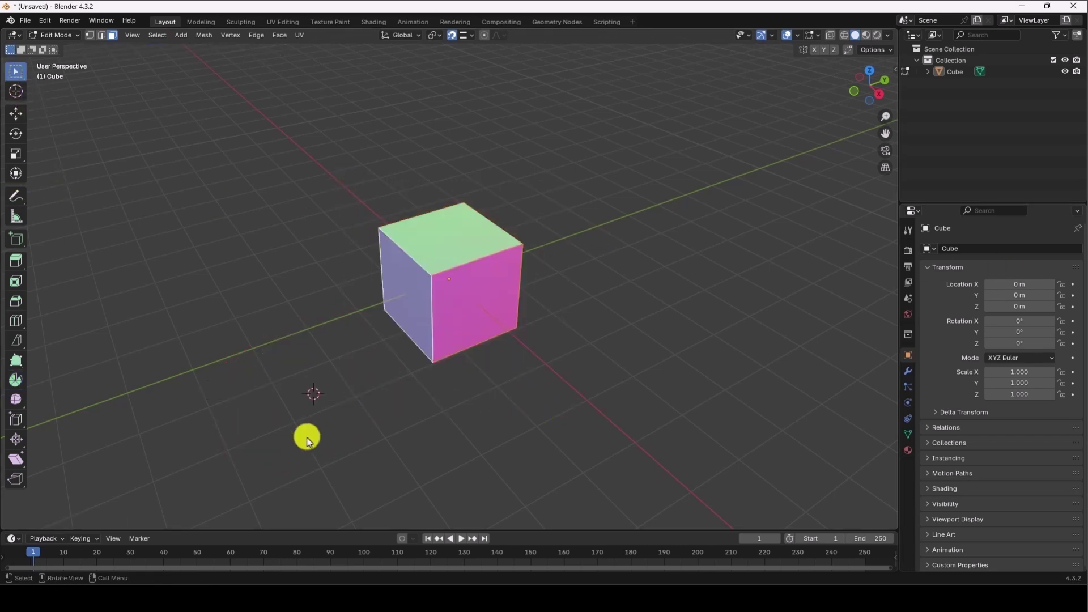
pyautogui.click(16, 380)
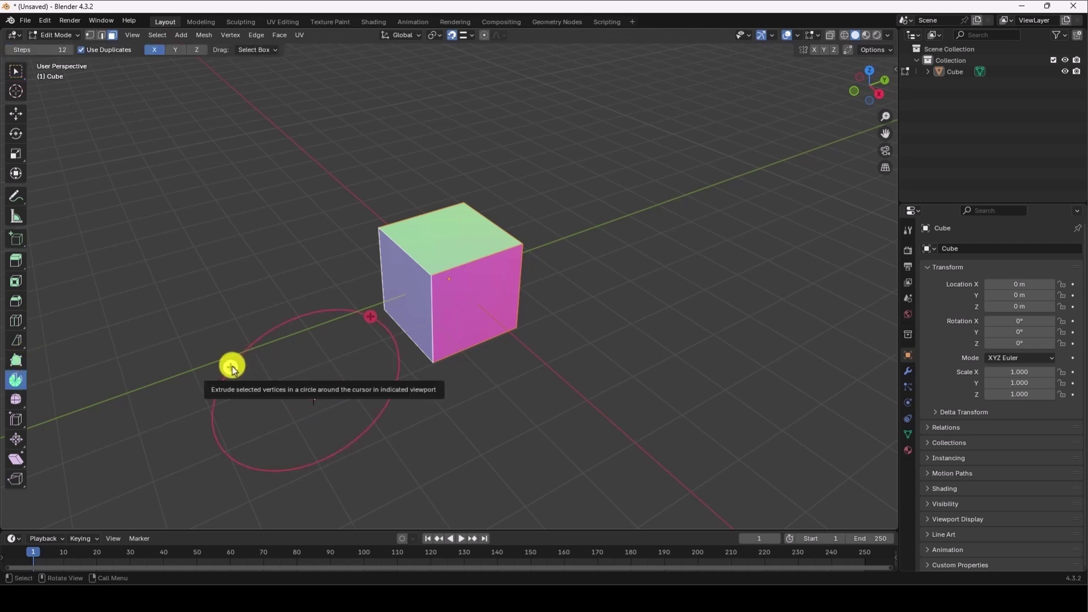
pyautogui.moveTo(231, 368); pyautogui.dragTo(257, 400)
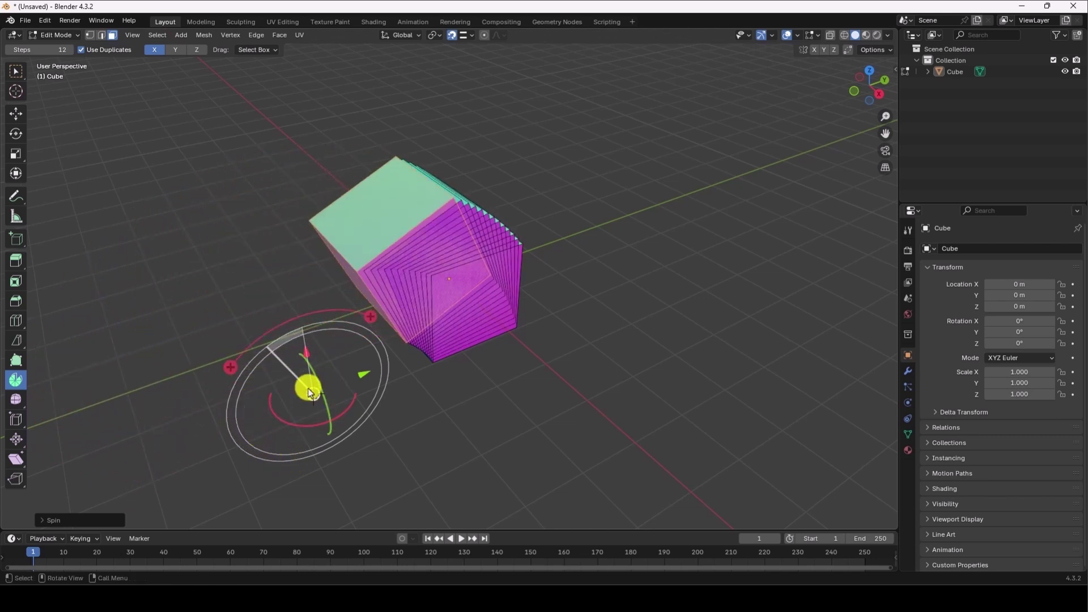
pyautogui.moveTo(314, 377); pyautogui.dragTo(331, 411)
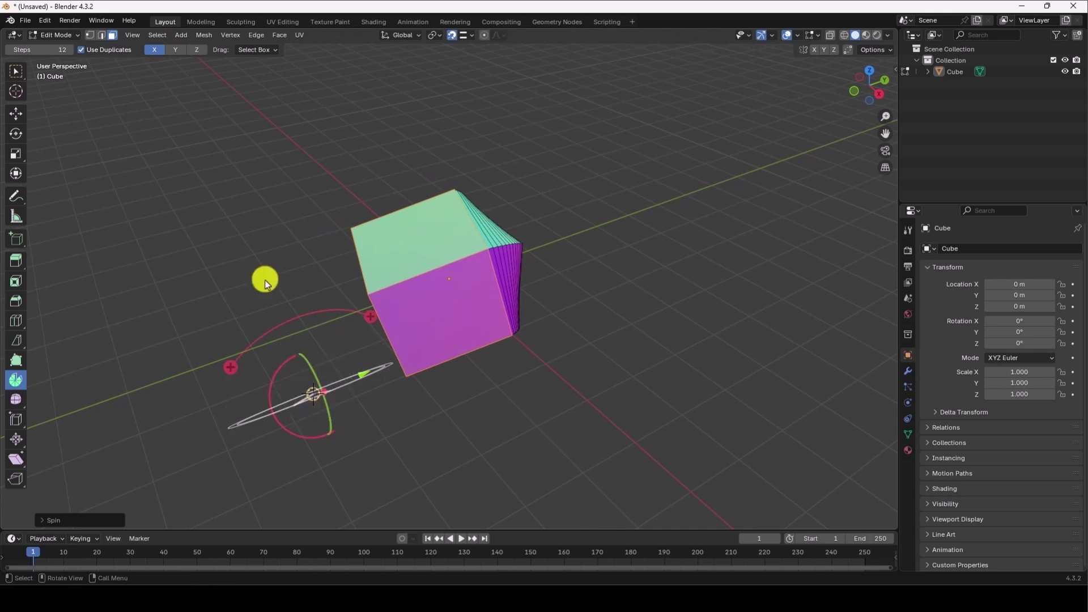
# - Switch the spin axis to Z, turn off Use Duplicates, and spin the selection repeatedly around the 3D cursor into a closed ring
pyautogui.click(196, 50)
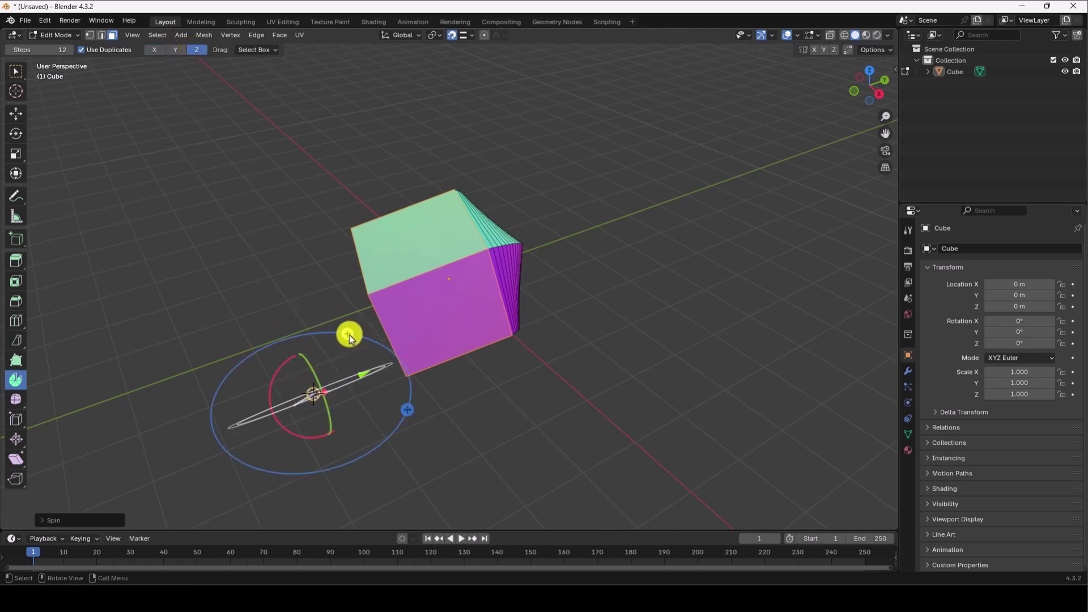
pyautogui.moveTo(352, 334); pyautogui.dragTo(265, 367)
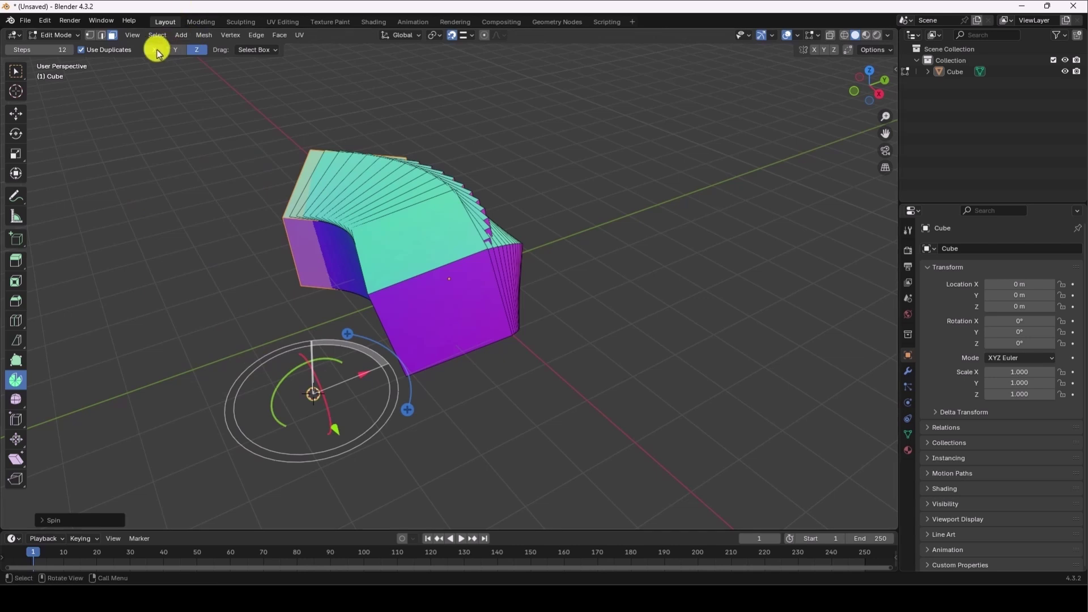
pyautogui.click(81, 49)
pyautogui.moveTo(348, 340); pyautogui.dragTo(304, 363)
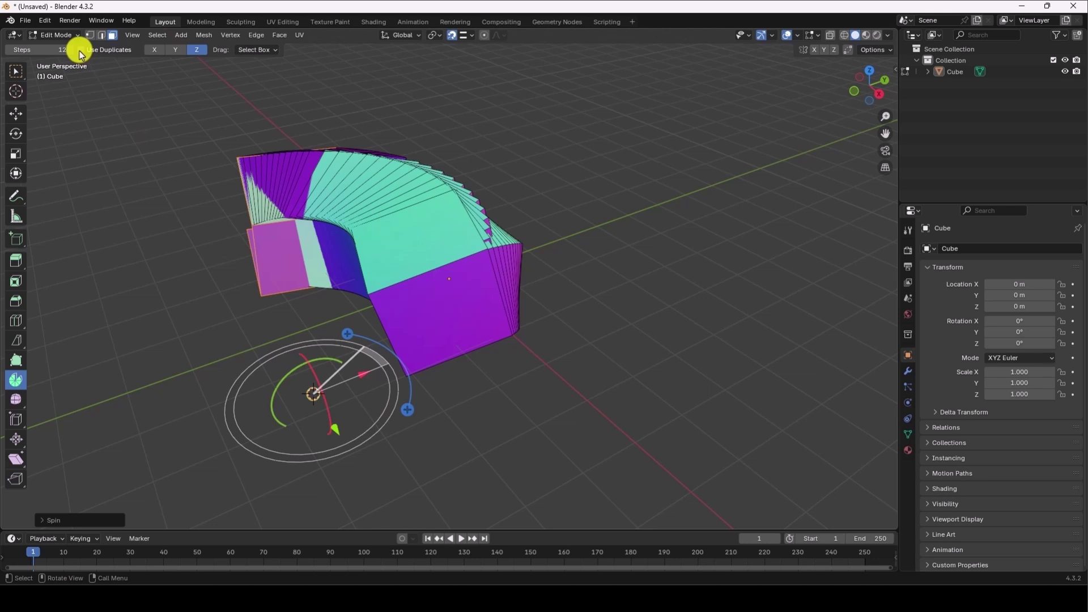
pyautogui.moveTo(352, 335); pyautogui.dragTo(299, 406)
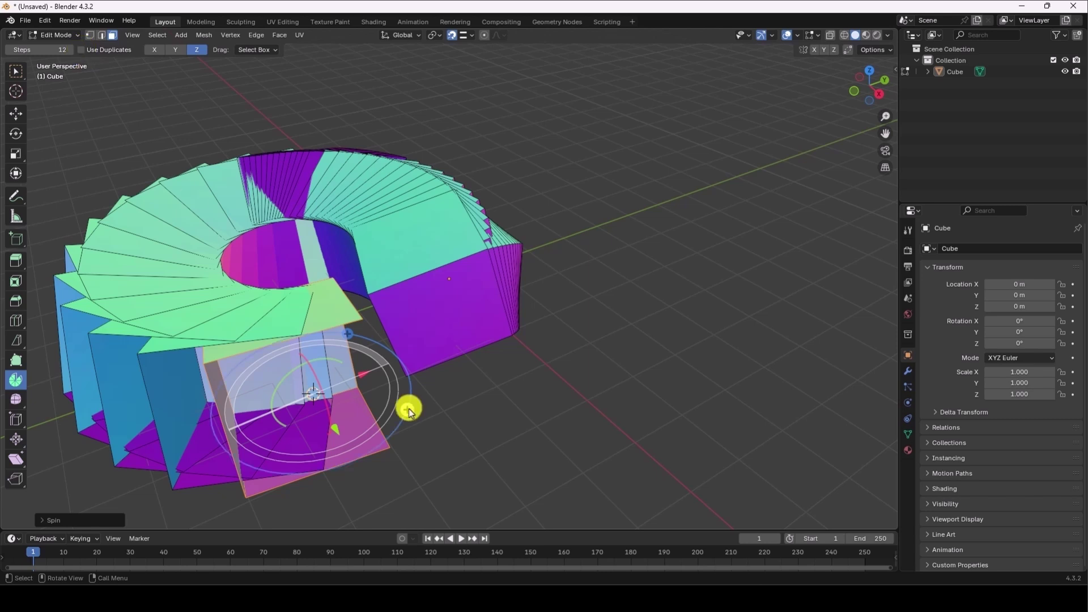
pyautogui.moveTo(350, 335); pyautogui.dragTo(526, 233)
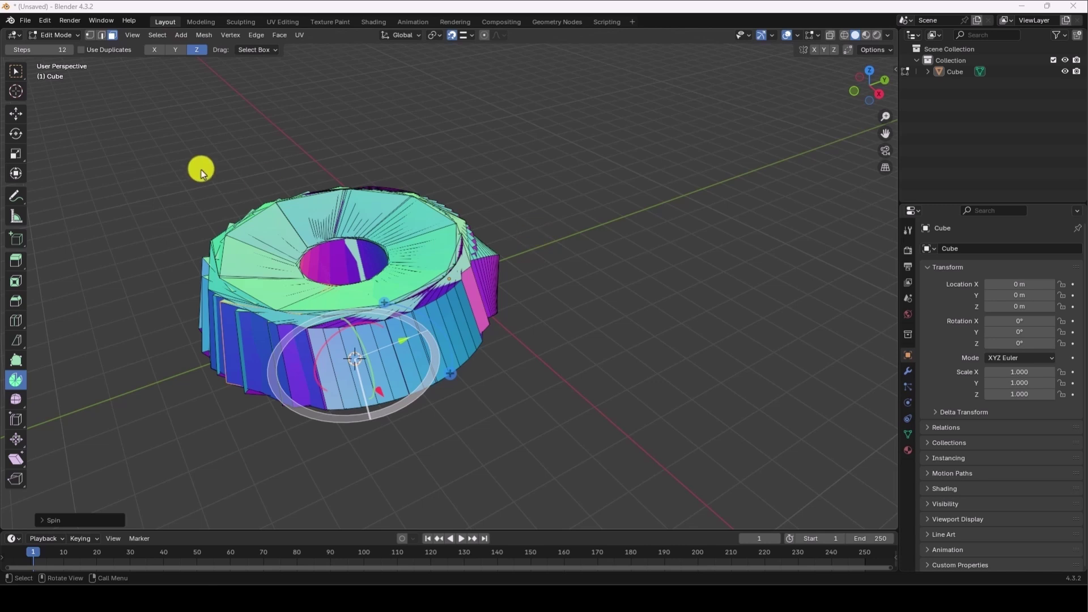
# - Return to Object Mode, select the spun ring object and delete it
pyautogui.click(57, 35)
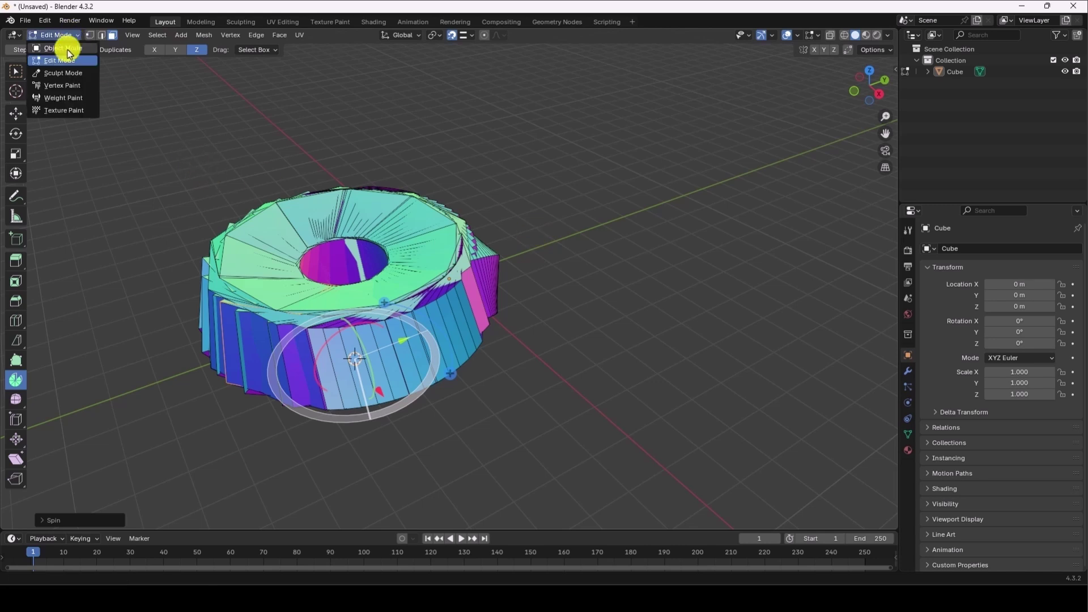
pyautogui.click(64, 48)
pyautogui.moveTo(146, 127); pyautogui.dragTo(553, 468)
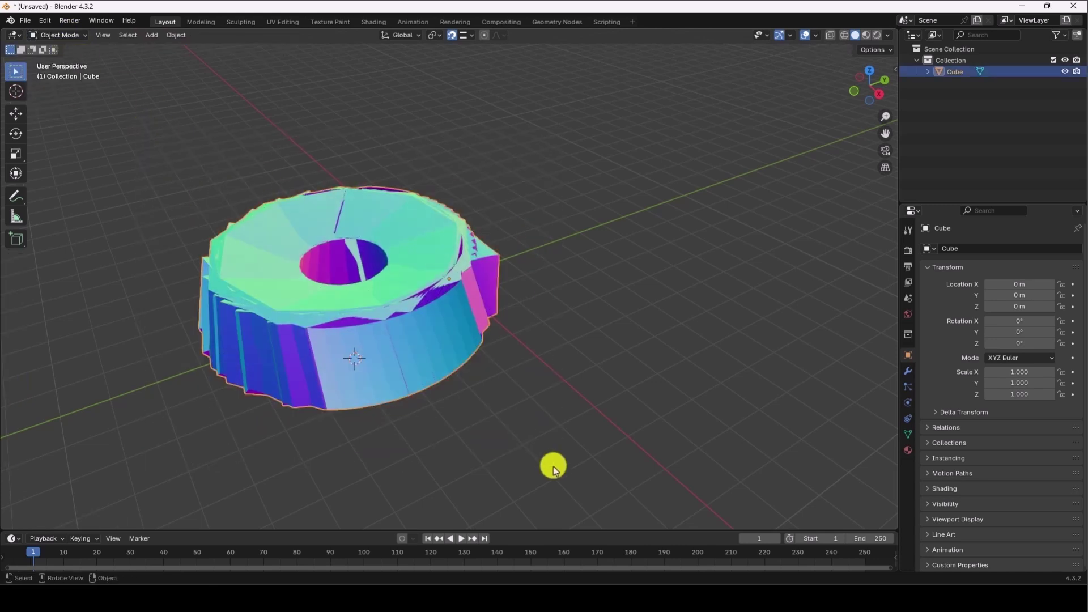
pyautogui.press('Delete')
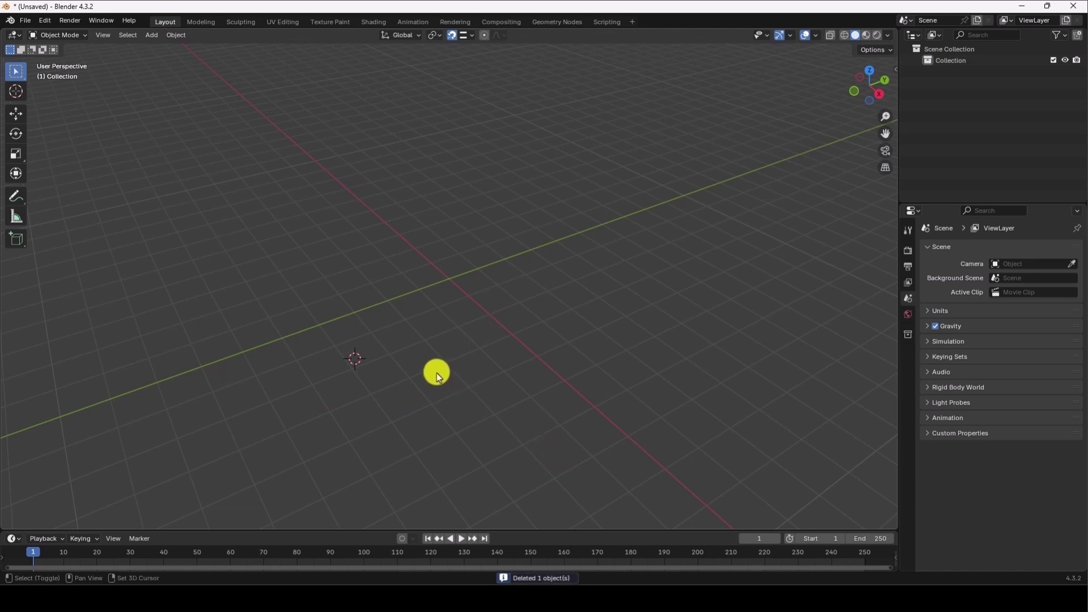
# - Move the 3D cursor to the world origin, add a new cube mesh there, and deselect it
pyautogui.hotkey('shift', 's')
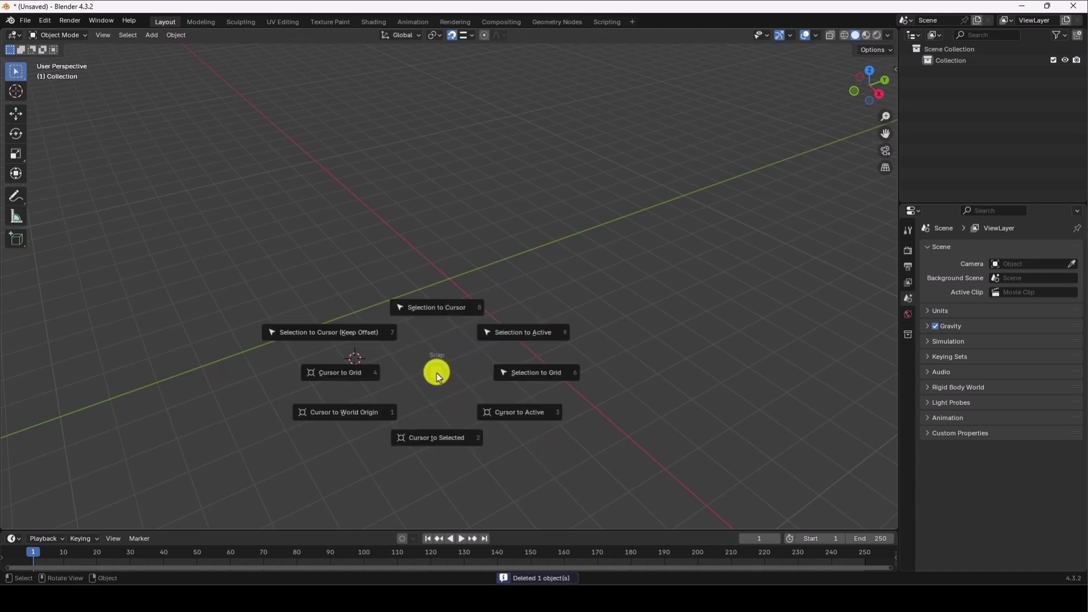
pyautogui.click(342, 417)
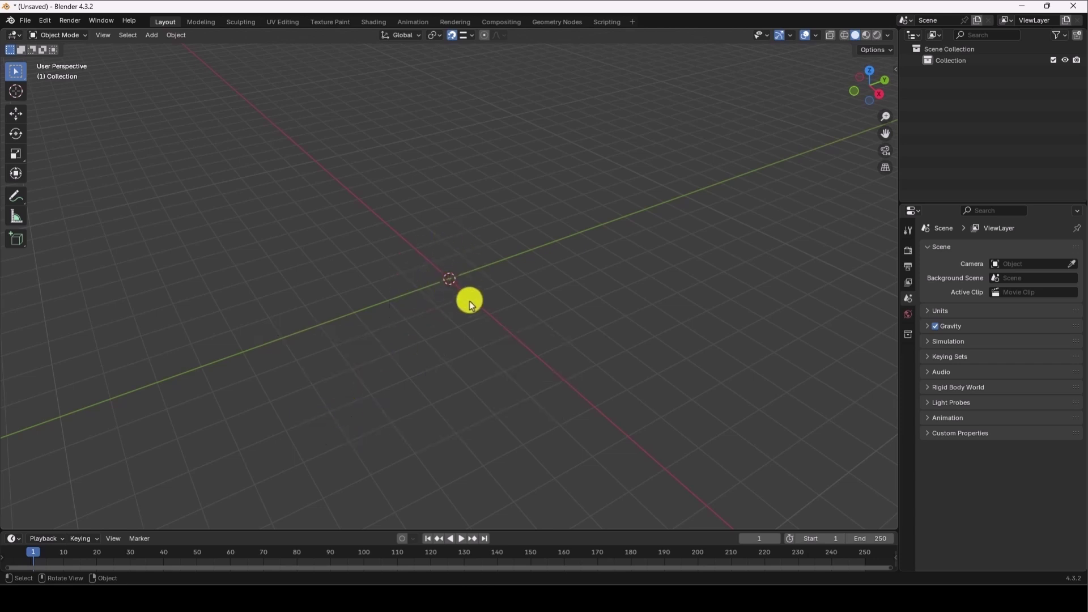
pyautogui.click(148, 35)
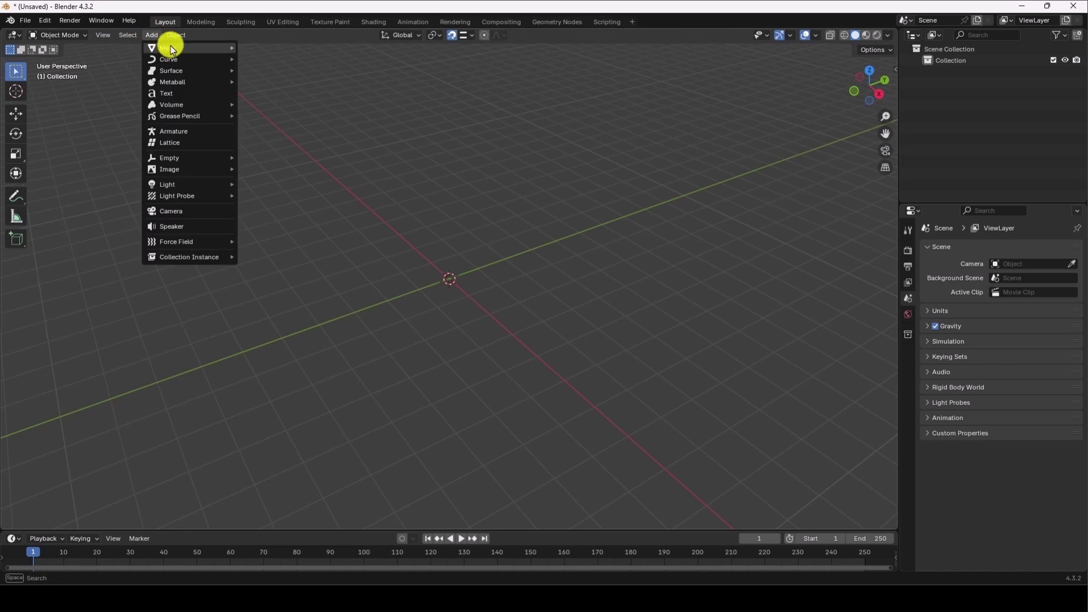
pyautogui.moveTo(153, 44)
pyautogui.click(254, 60)
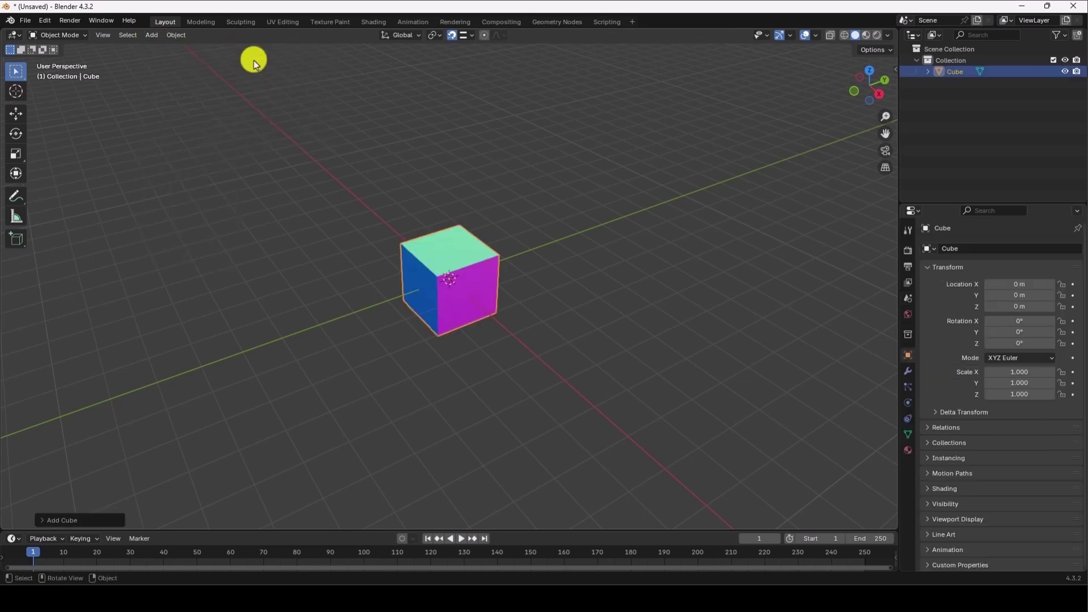
pyautogui.click(747, 274)
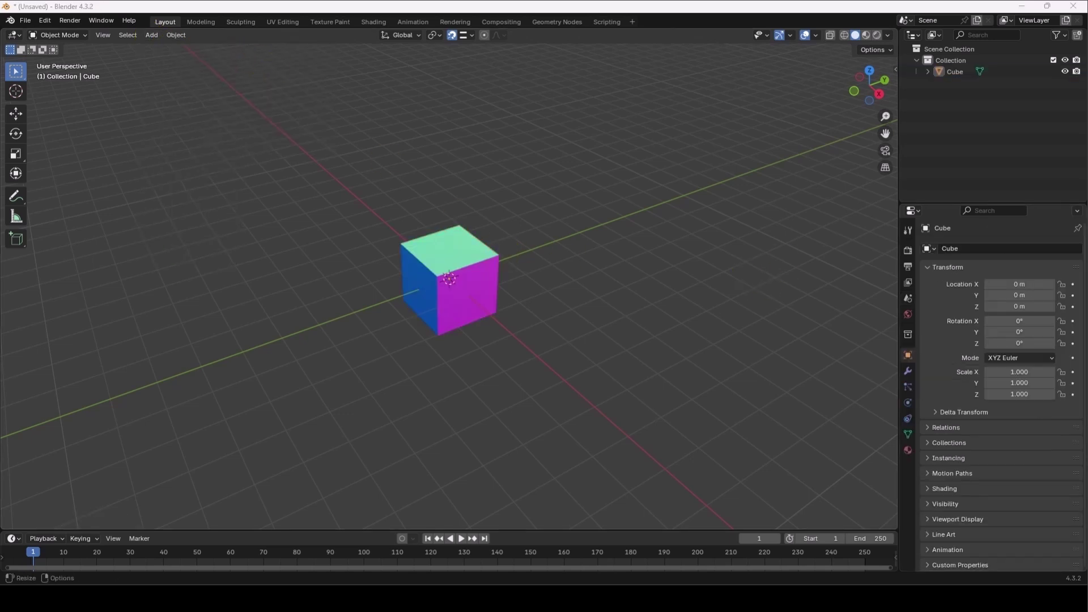
# - Put the new cube in Edit Mode, activate the Select Box tool and deselect the whole mesh
pyautogui.click(42, 35)
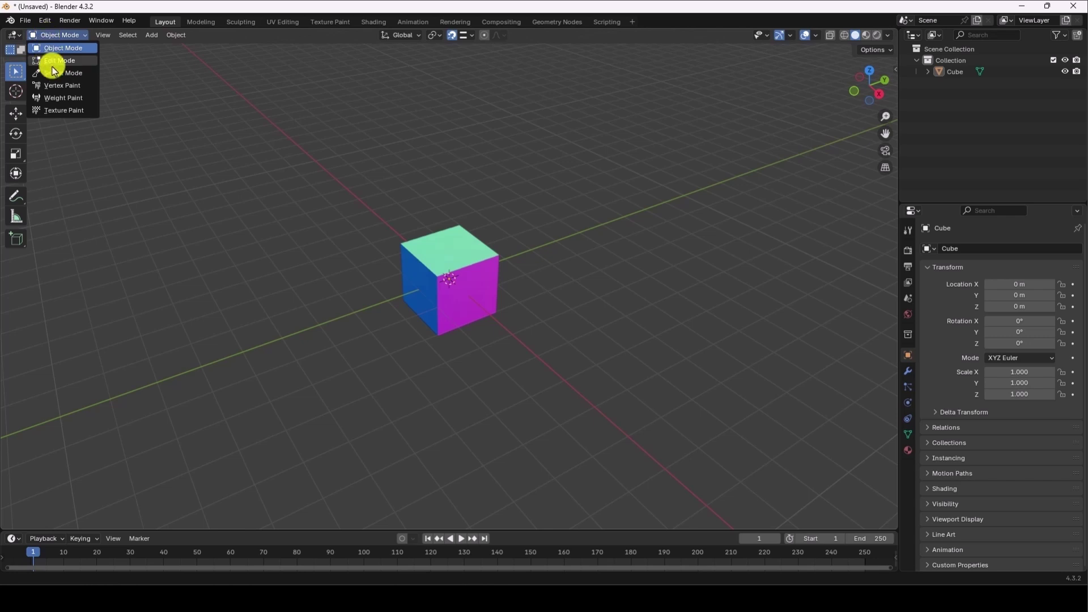
pyautogui.click(52, 59)
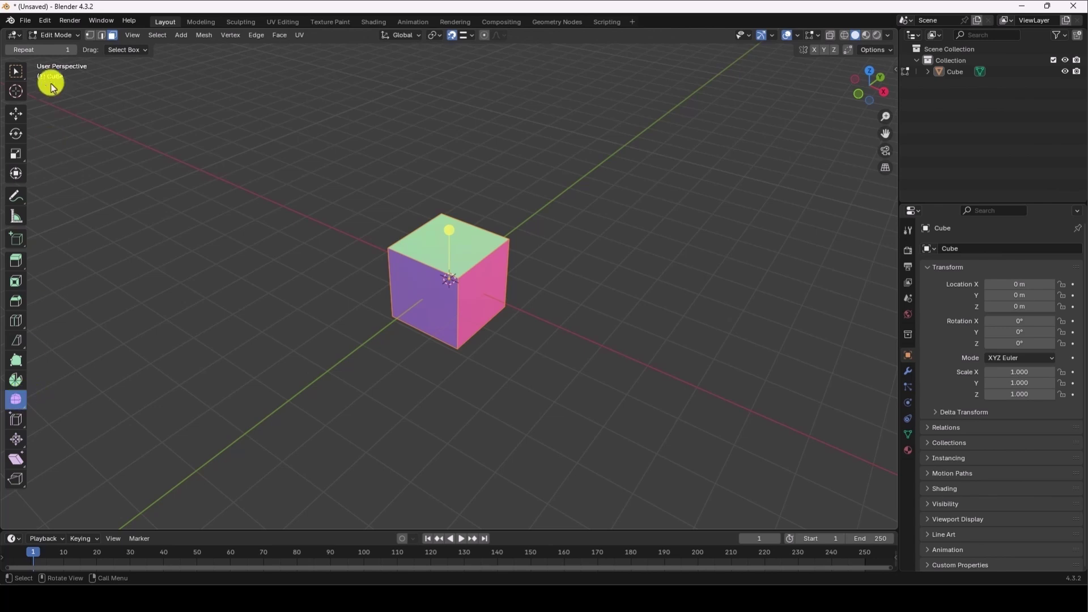
pyautogui.click(10, 73)
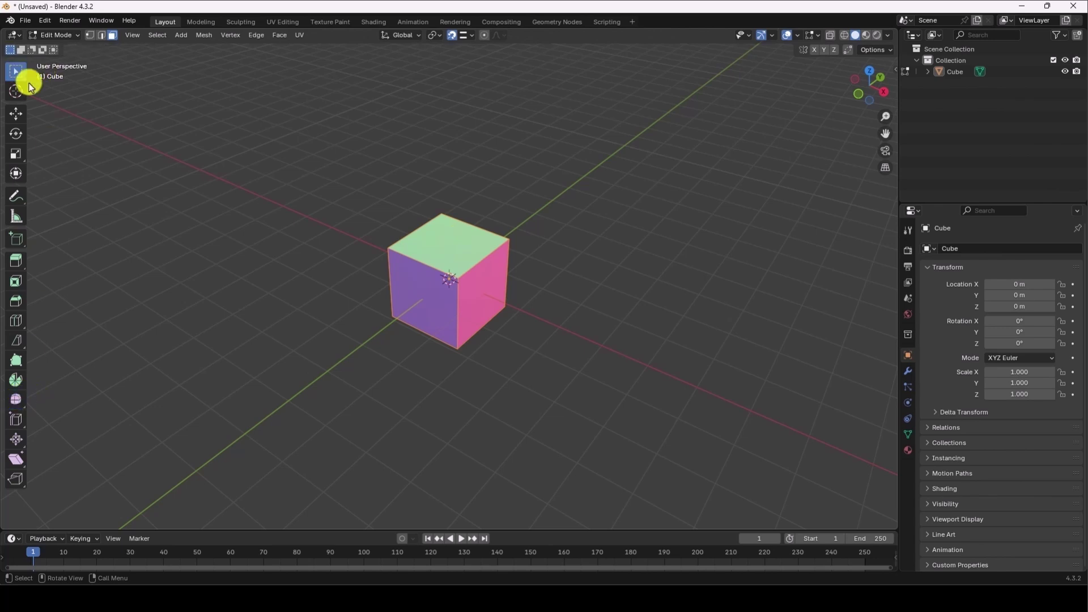
pyautogui.click(191, 171)
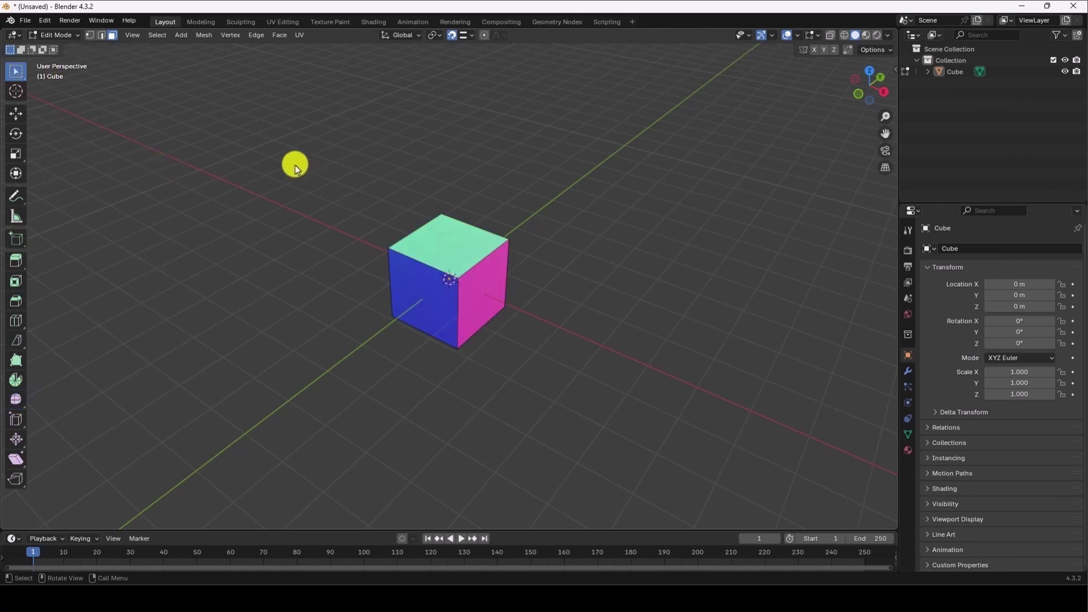
# - Select the whole cube, subdivide its faces with 10 cuts, and deselect the mesh
pyautogui.scroll(2, 453, 273)
pyautogui.moveTo(333, 194); pyautogui.dragTo(530, 386)
pyautogui.rightClick(454, 265)
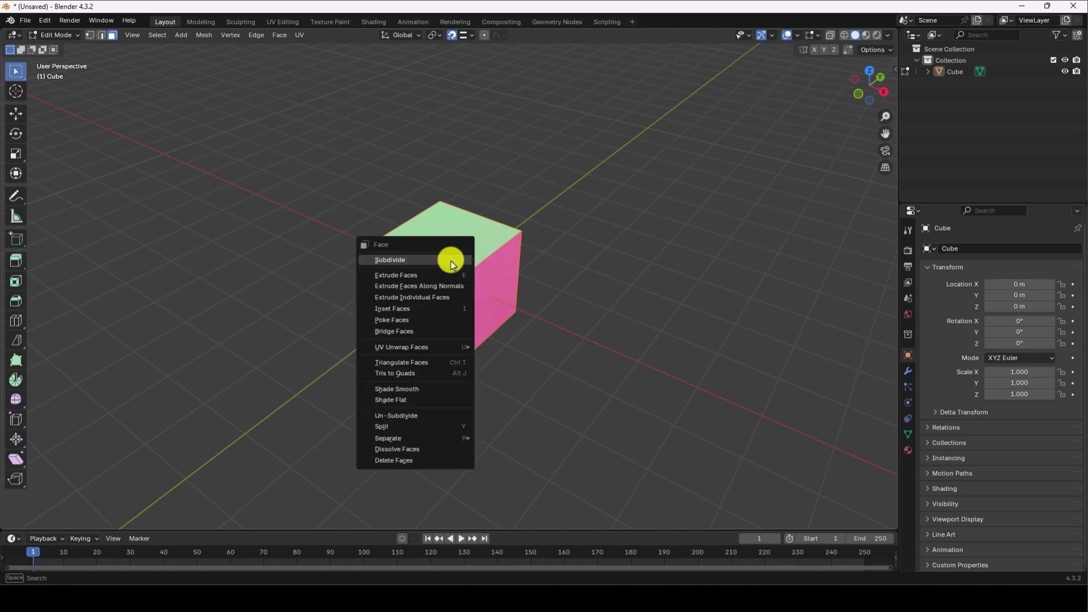
pyautogui.click(406, 259)
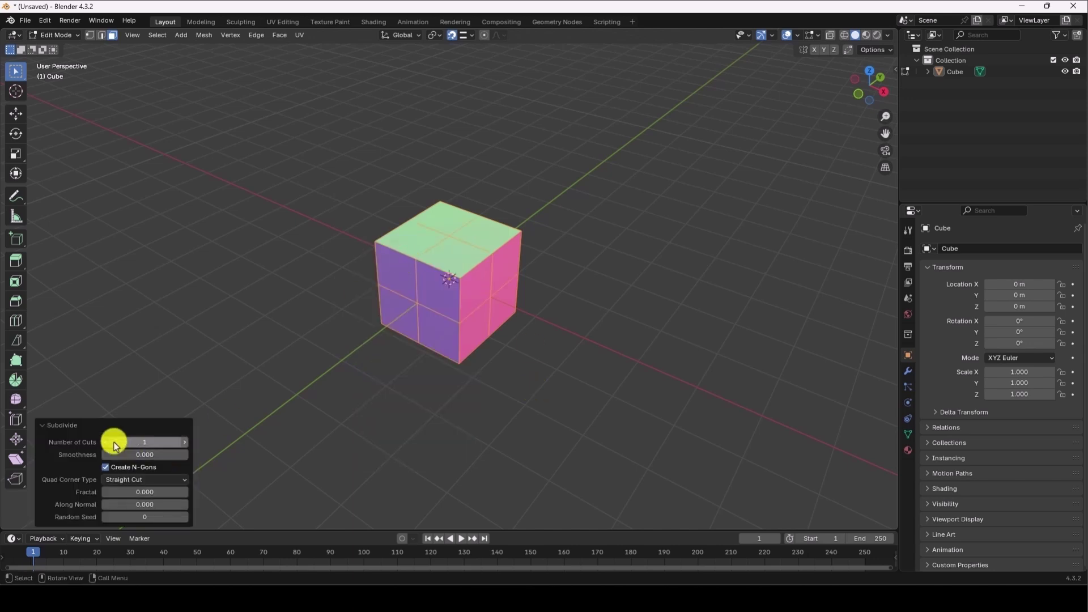
pyautogui.moveTo(115, 447); pyautogui.dragTo(243, 432)
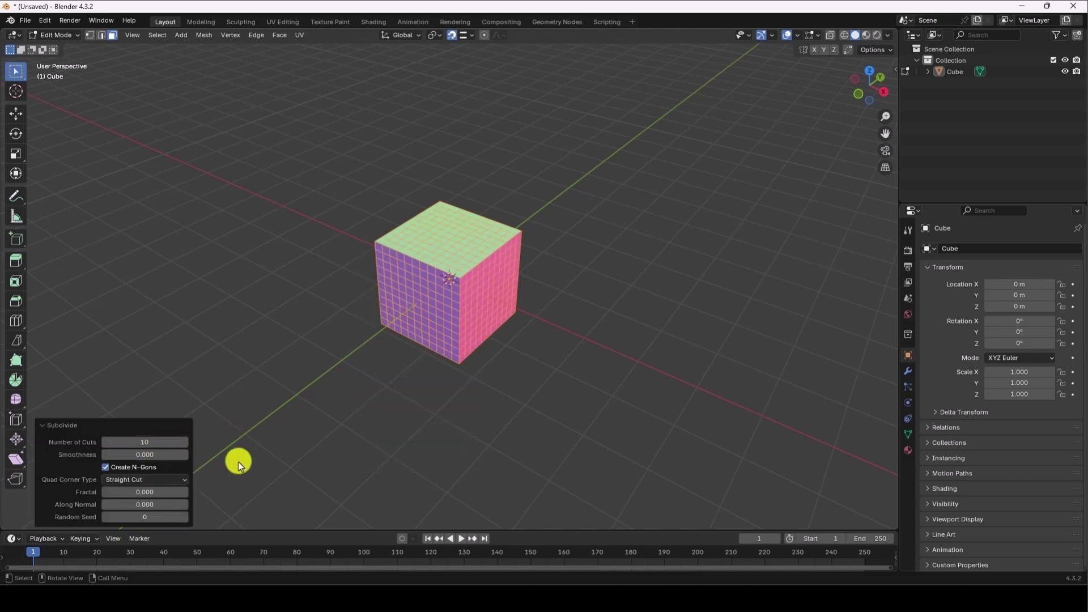
pyautogui.click(281, 436)
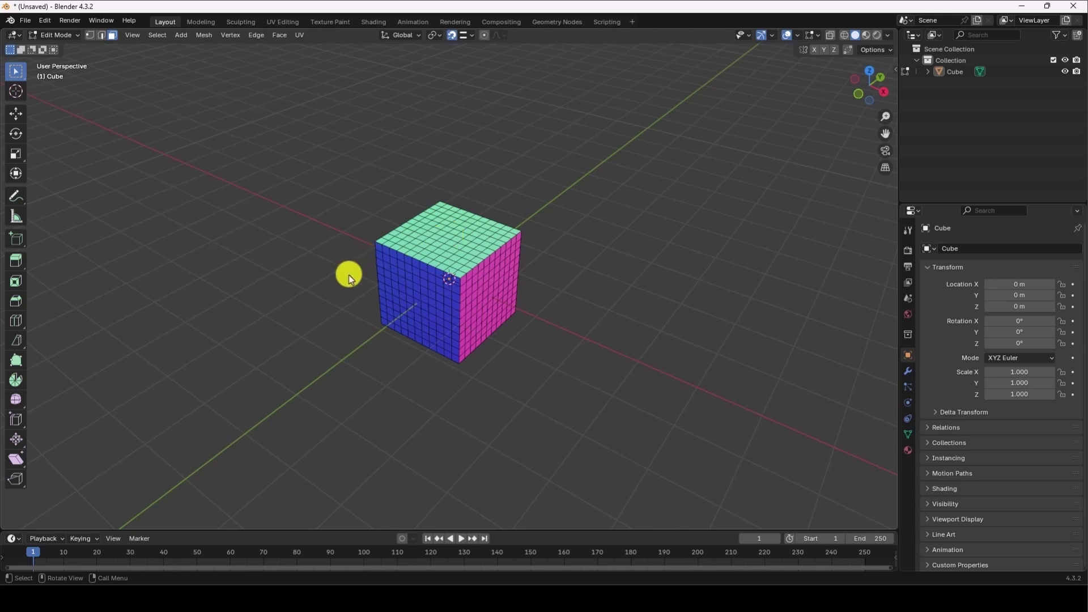
# - Select all the subdivided cube's vertices in vertex mode and smooth them with a Smoothing factor of 1.000
pyautogui.moveTo(325, 287); pyautogui.dragTo(19, 68, button='middle')
pyautogui.press('1')
pyautogui.press('a')
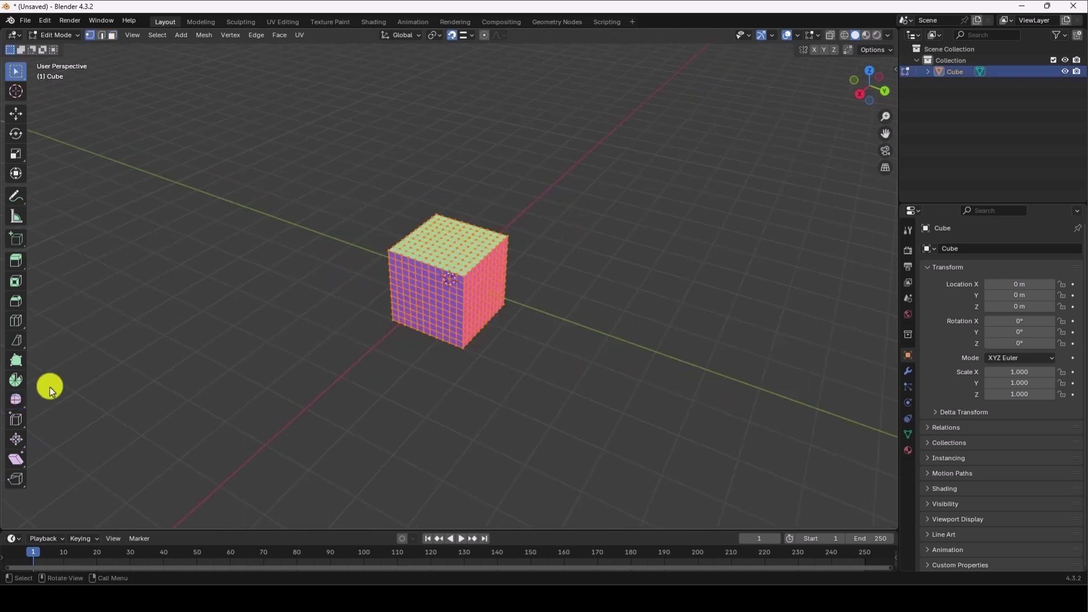
pyautogui.click(16, 400)
pyautogui.moveTo(462, 278)
pyautogui.mouseDown()
pyautogui.moveTo(471, 276)
pyautogui.moveTo(462, 278)
pyautogui.mouseUp()
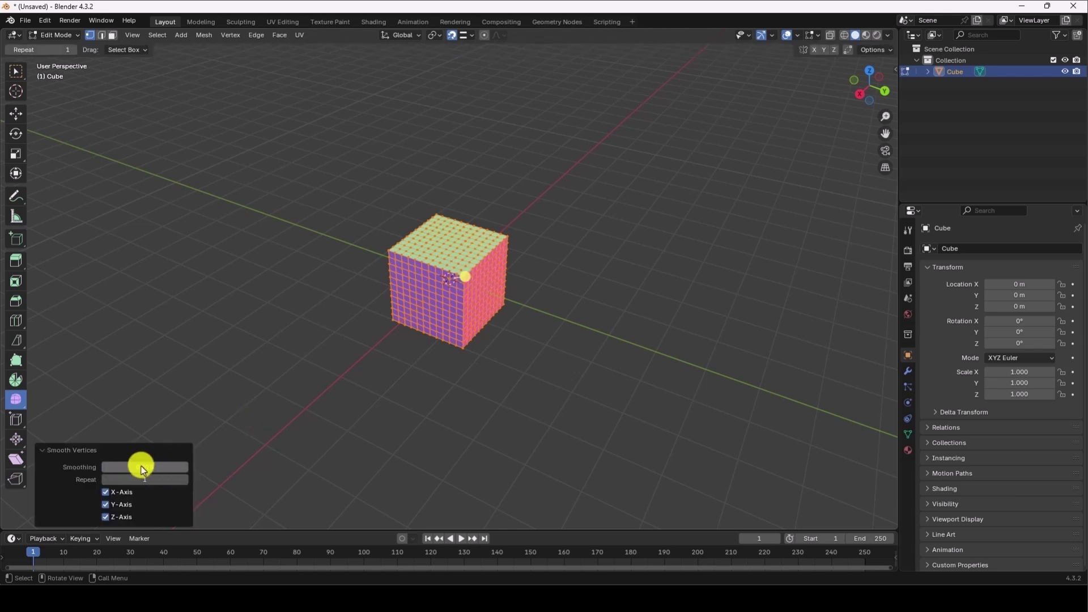
pyautogui.moveTo(141, 468); pyautogui.dragTo(250, 452)
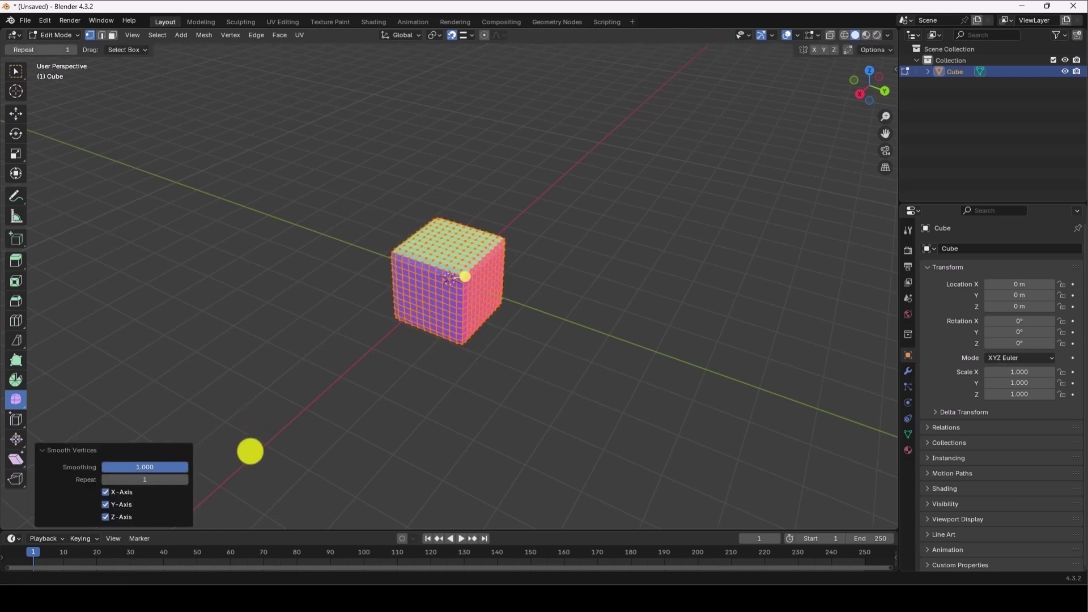
pyautogui.scroll(5, 473, 264)
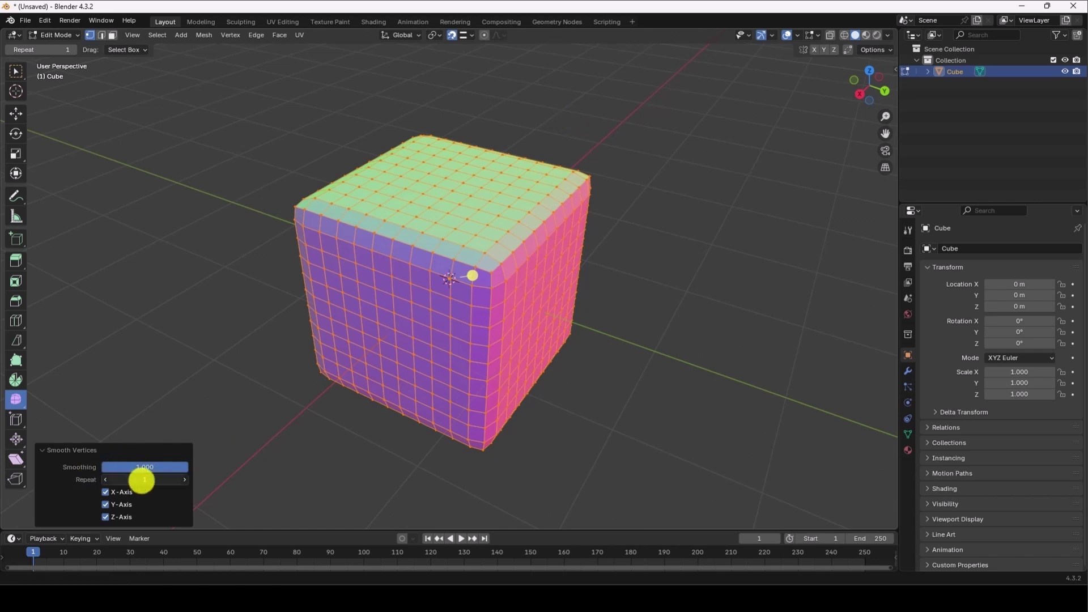
# - Raise the vertex smoothing's Repeat count and restrict its effect to the Y axis
pyautogui.moveTo(141, 481); pyautogui.dragTo(161, 119)
pyautogui.click(106, 505)
pyautogui.click(105, 516)
pyautogui.click(106, 505)
pyautogui.click(105, 493)
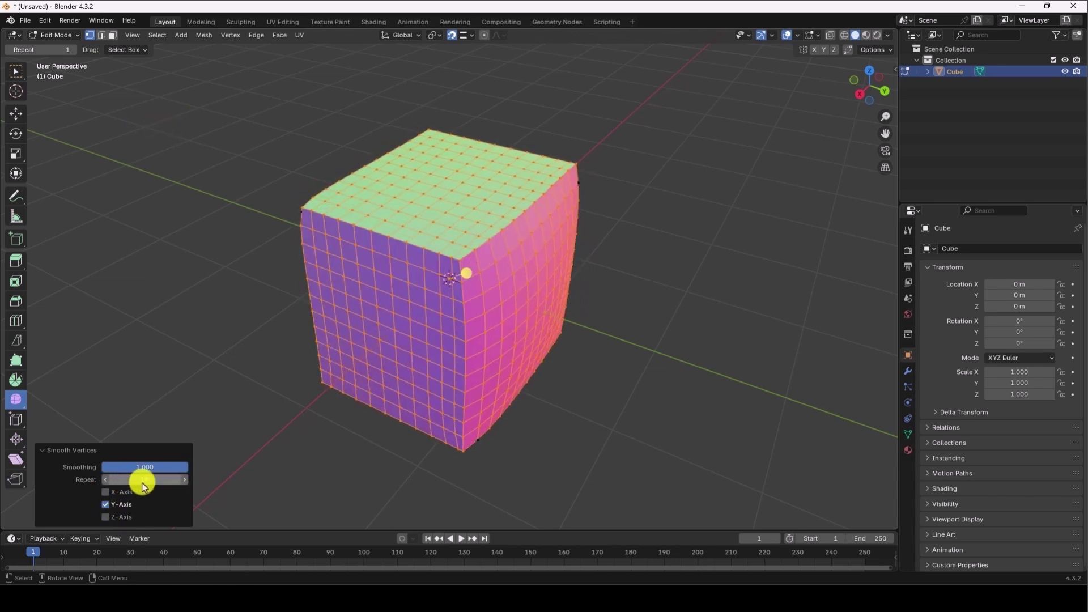
# - Set the smoothing's Repeat to 1 and try it along the X axis only, then along the Z axis only
pyautogui.moveTo(142, 481); pyautogui.dragTo(102, 473)
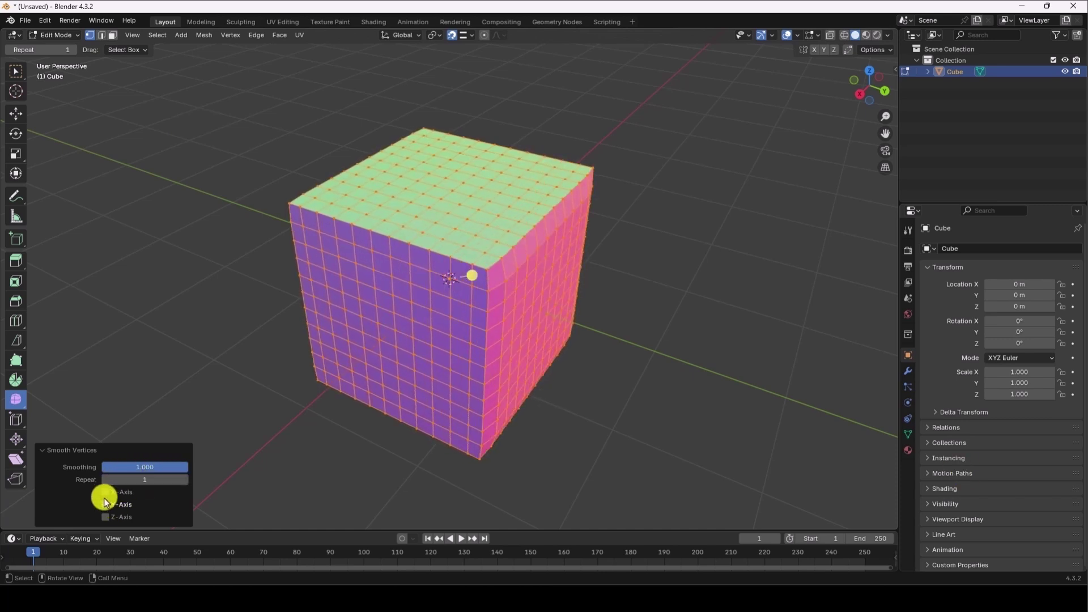
pyautogui.click(105, 493)
pyautogui.click(106, 506)
pyautogui.click(105, 493)
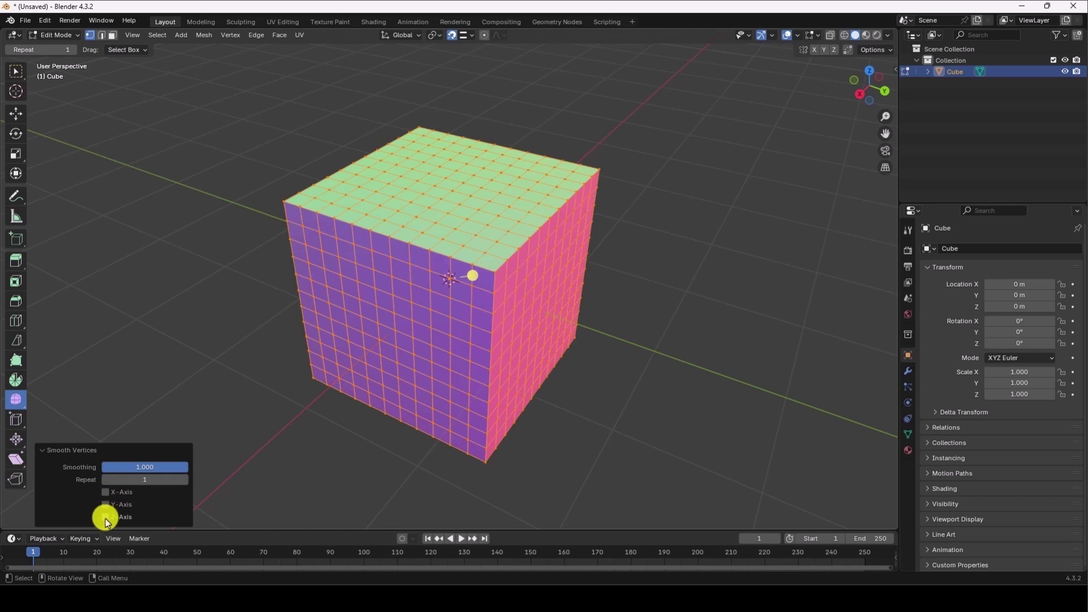
pyautogui.click(105, 517)
pyautogui.moveTo(131, 482)
pyautogui.mouseDown()
pyautogui.moveTo(191, 126)
pyautogui.moveTo(150, 479)
pyautogui.moveTo(165, 474)
pyautogui.moveTo(127, 478)
pyautogui.mouseUp()
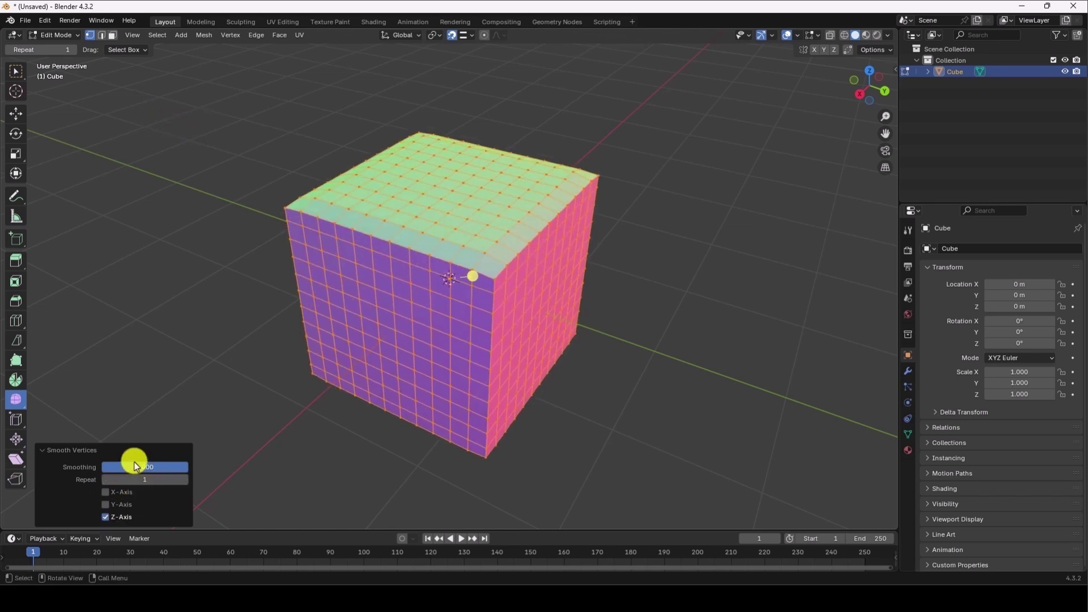
# - Reselect all vertices of the smoothed cube with Select Box and apply the Randomize tool to them
pyautogui.moveTo(16, 400); pyautogui.dragTo(62, 431)
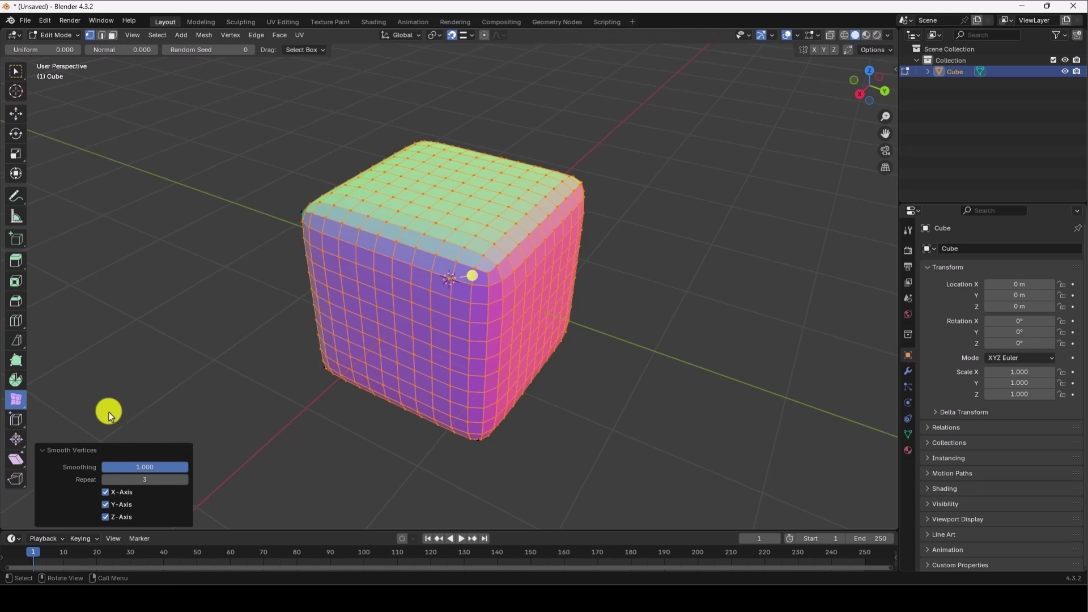
pyautogui.scroll(-1, 247, 327)
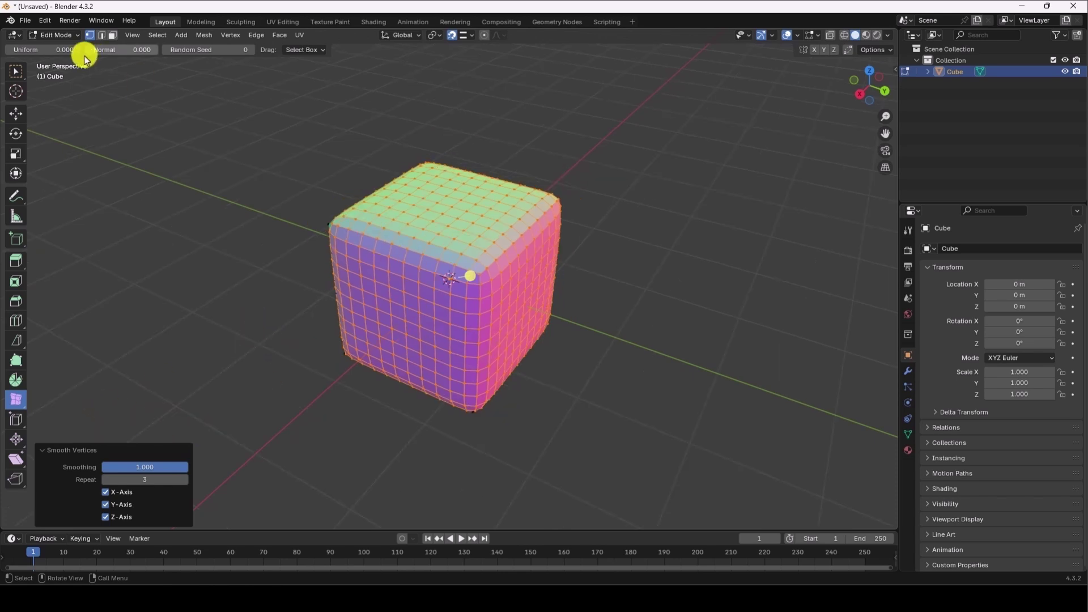
pyautogui.click(15, 72)
pyautogui.moveTo(222, 129); pyautogui.dragTo(601, 382)
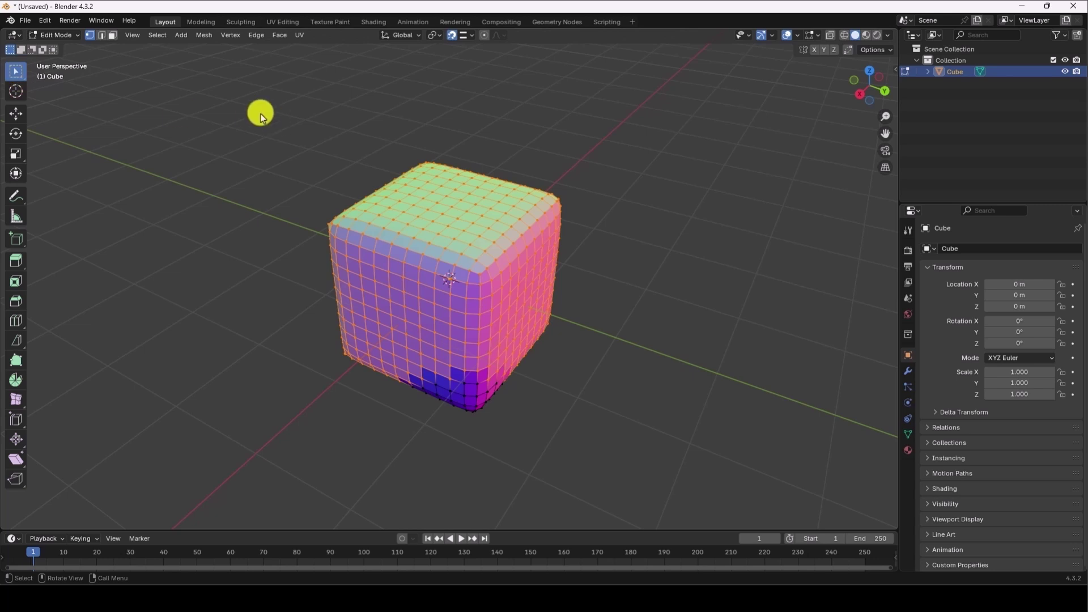
pyautogui.moveTo(260, 113); pyautogui.dragTo(571, 440)
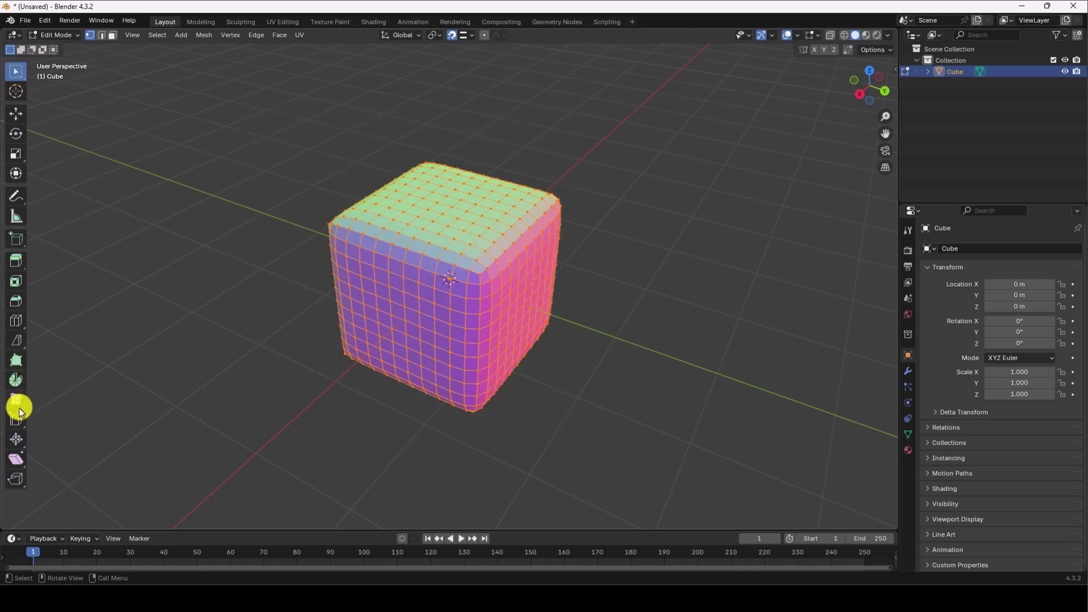
pyautogui.moveTo(17, 404); pyautogui.dragTo(57, 428)
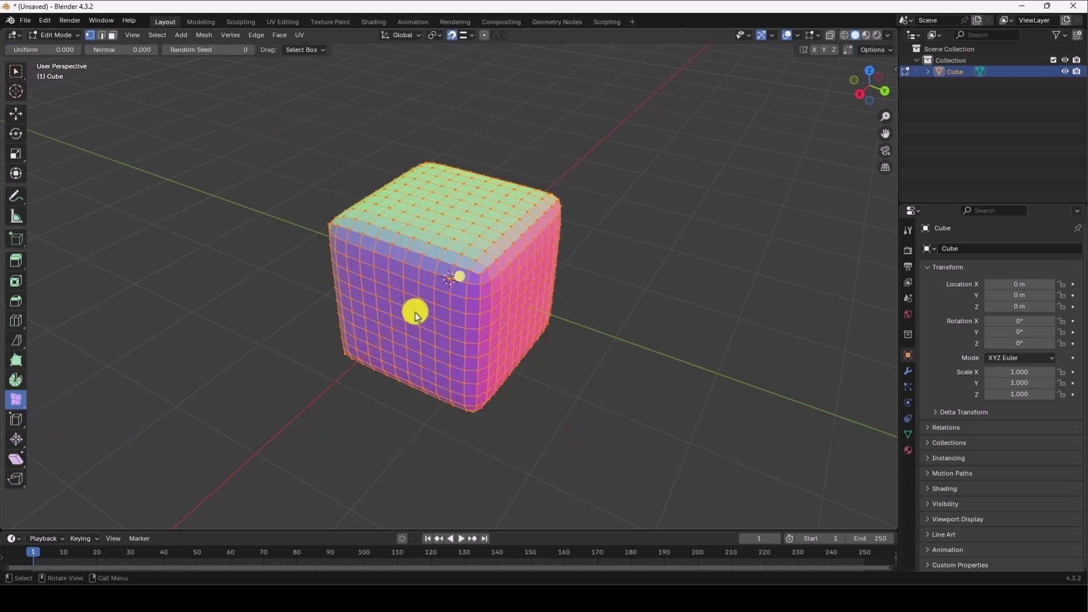
pyautogui.click(461, 278)
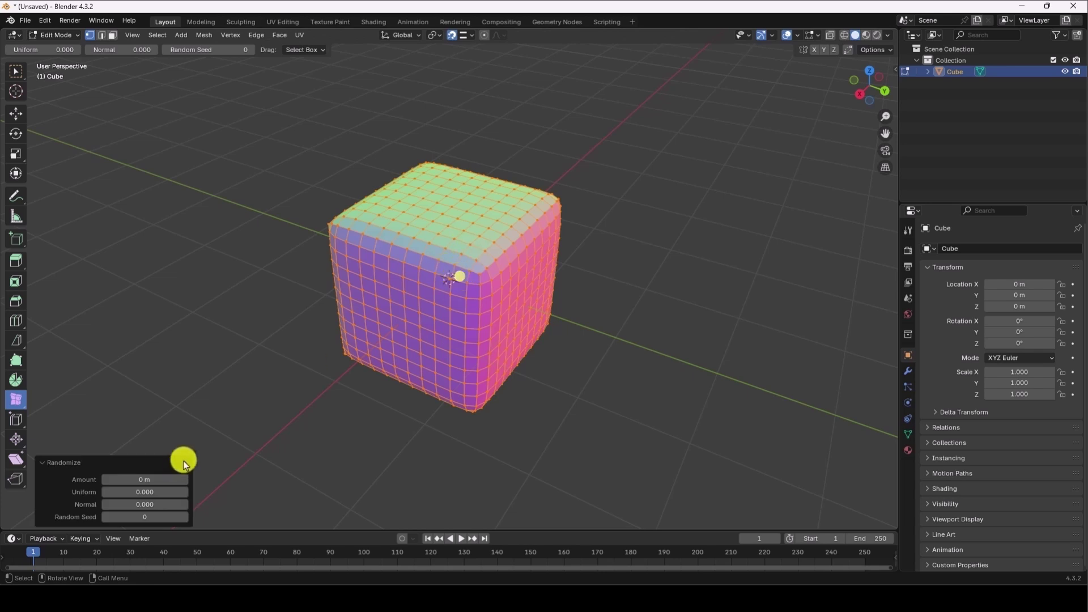
# - Set the randomization to Amount 0.08 m, Uniform 0.325 and Normal 0.266, vary the Random Seed, and deselect the mesh
pyautogui.moveTo(146, 479); pyautogui.dragTo(196, 131)
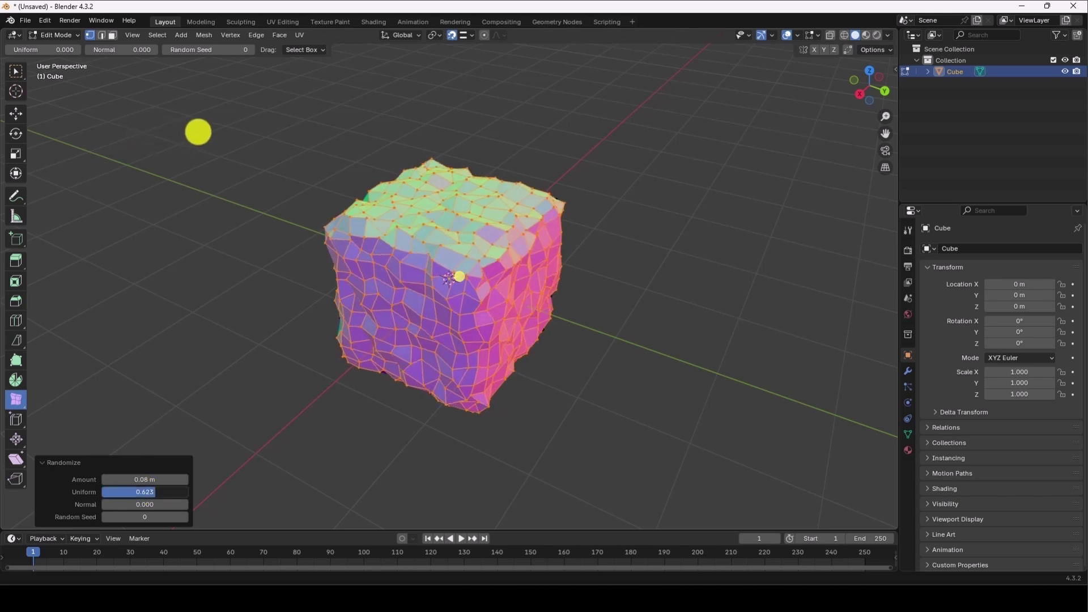
pyautogui.moveTo(129, 504); pyautogui.dragTo(158, 148)
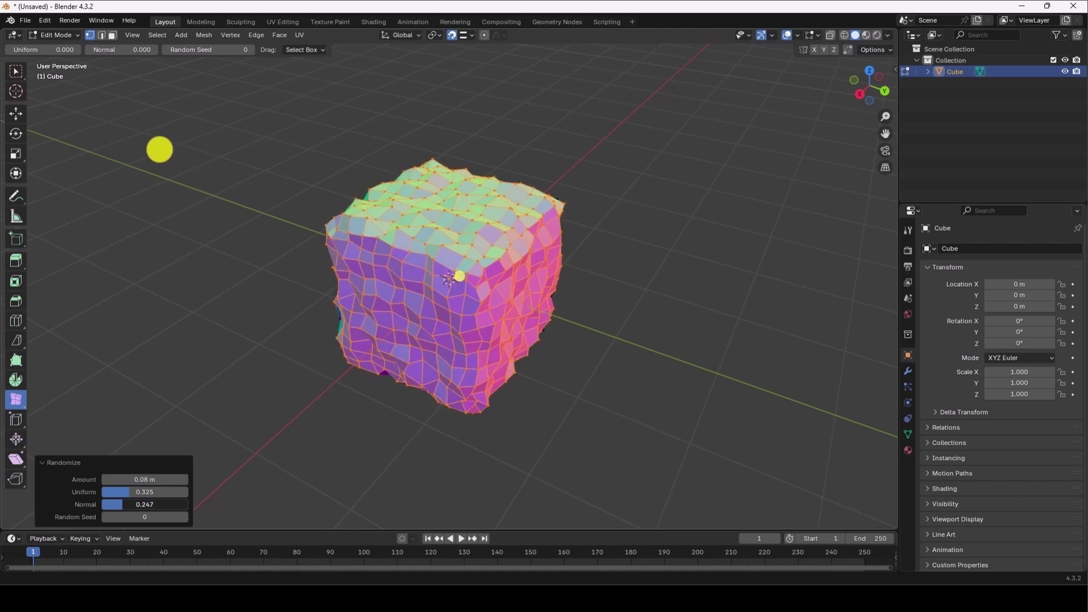
pyautogui.moveTo(141, 516); pyautogui.dragTo(153, 163)
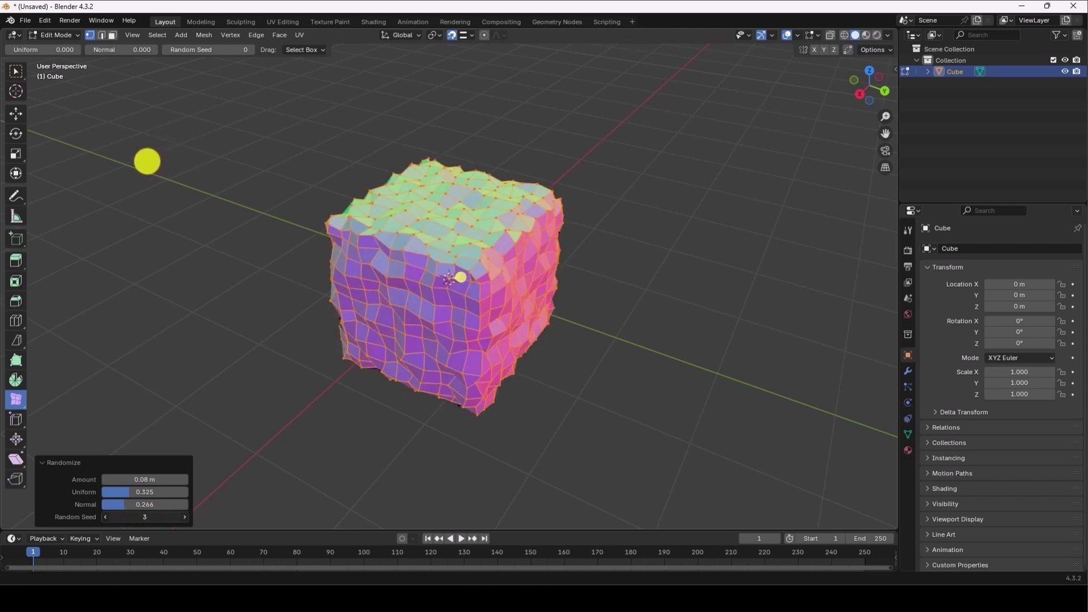
pyautogui.click(661, 275)
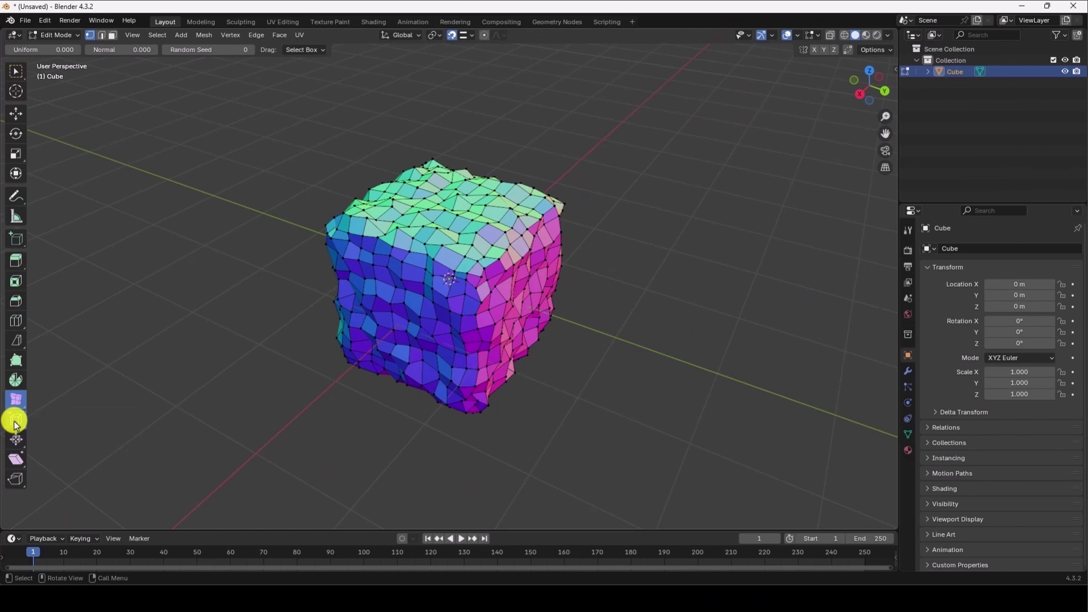
# - Return to Object Mode, delete the randomized cube and add a UV sphere in its place
pyautogui.click(16, 422)
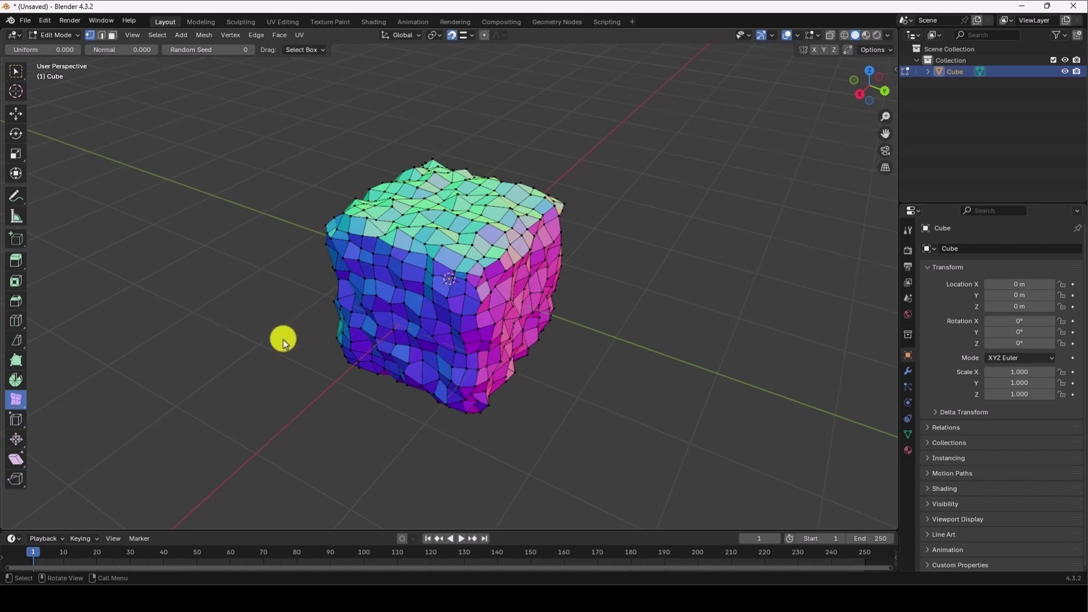
pyautogui.click(57, 36)
pyautogui.click(60, 48)
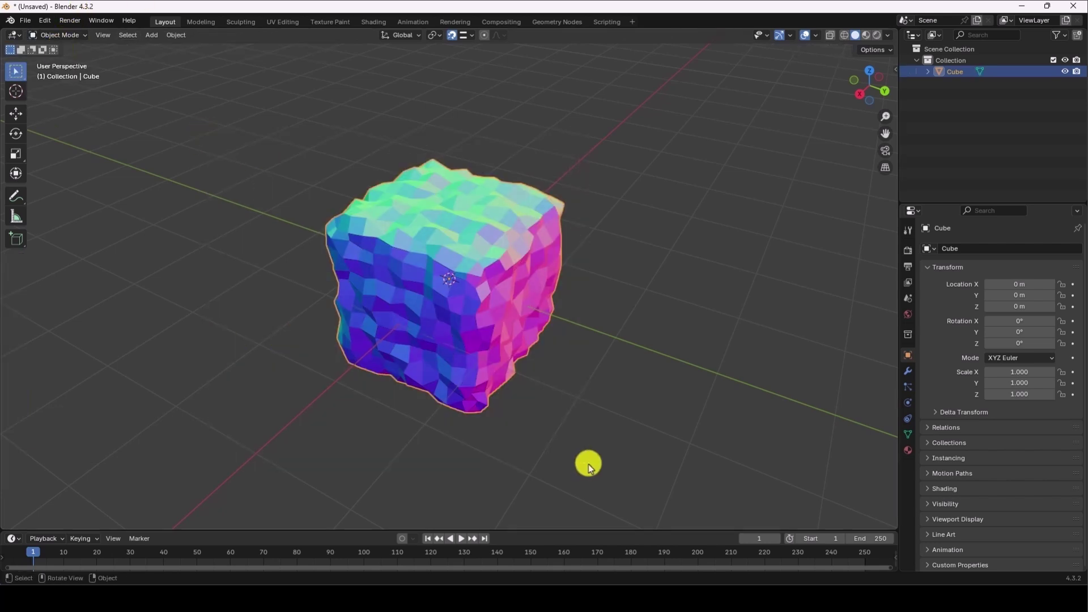
pyautogui.press('Delete')
pyautogui.click(152, 35)
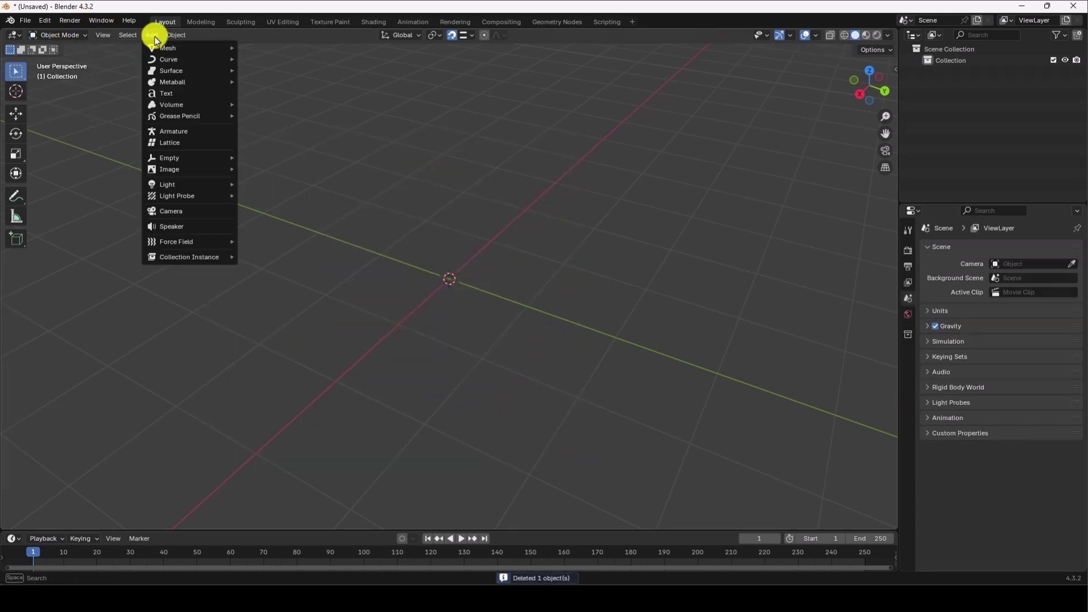
pyautogui.moveTo(164, 44)
pyautogui.click(272, 80)
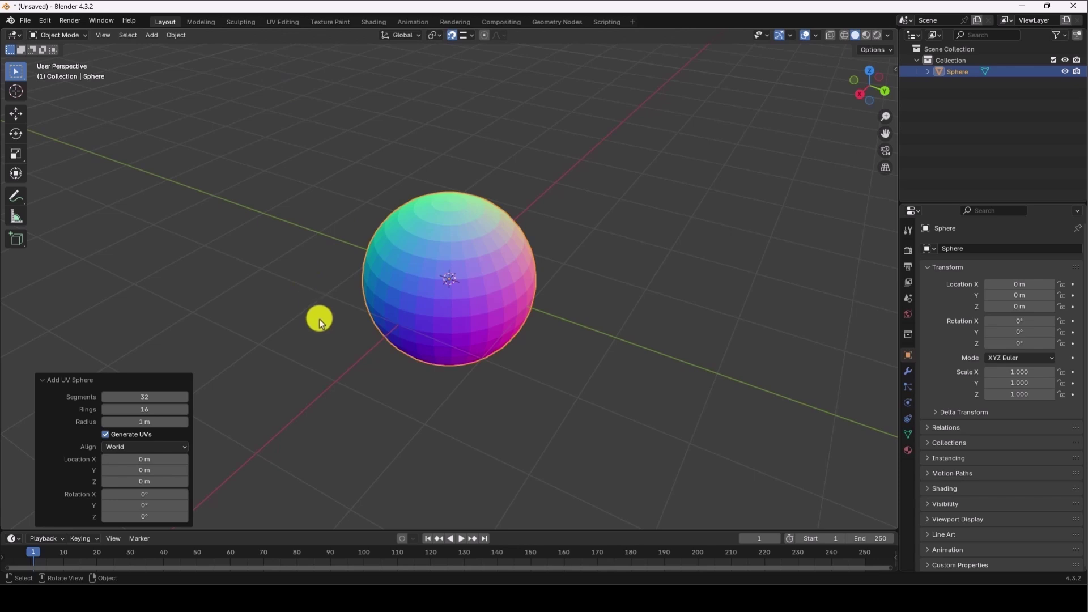
# - Put the sphere in Edit Mode with nothing selected and activate the Edge Slide tool
pyautogui.click(58, 35)
pyautogui.click(60, 60)
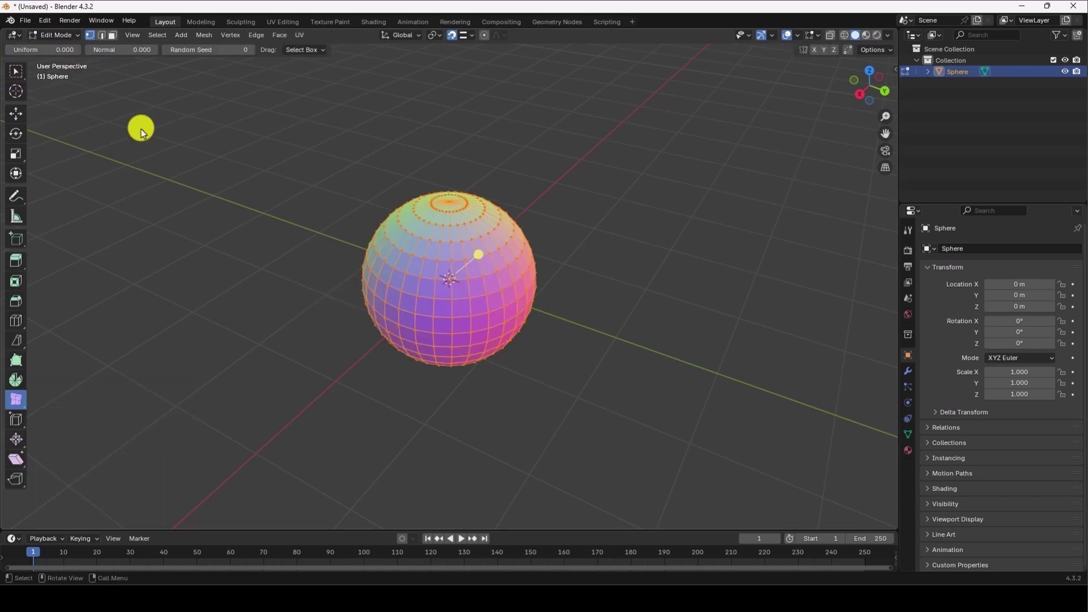
pyautogui.moveTo(427, 265); pyautogui.dragTo(473, 309)
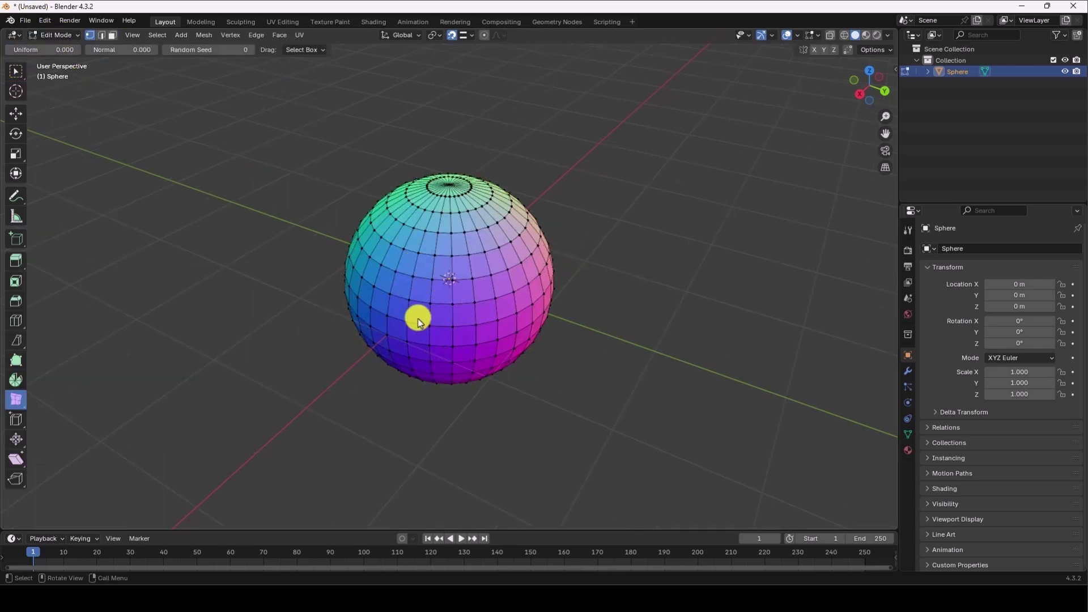
pyautogui.click(16, 419)
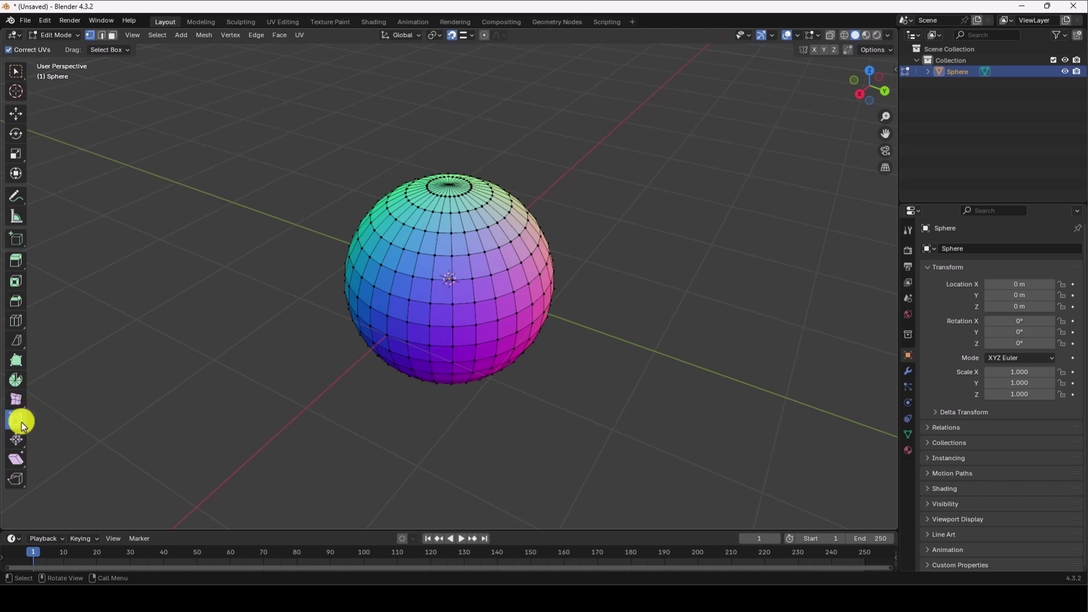
pyautogui.click(20, 422)
pyautogui.click(59, 429)
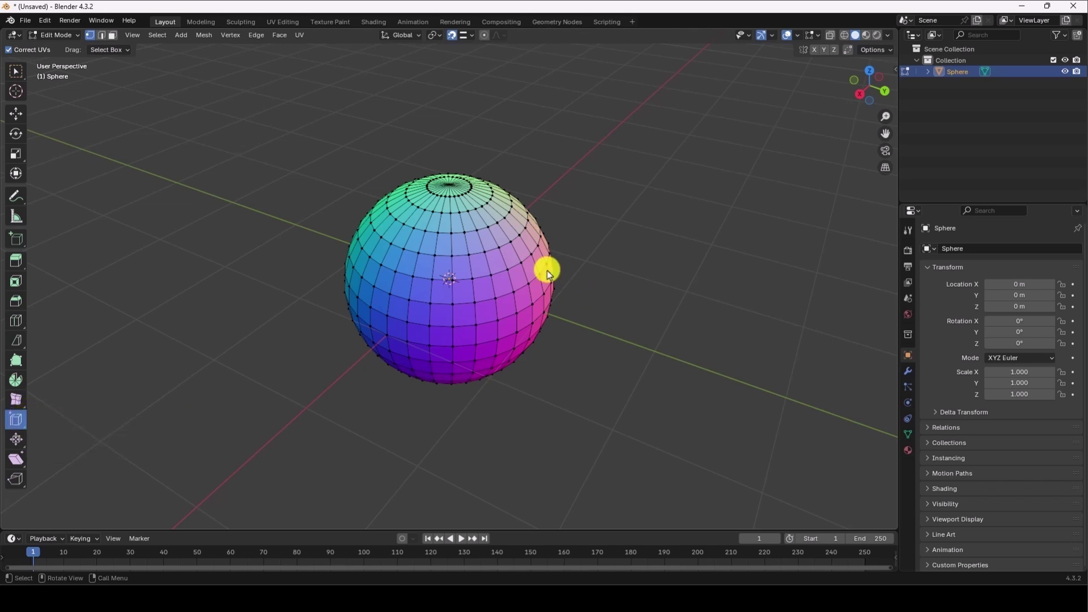
pyautogui.scroll(2, 548, 275)
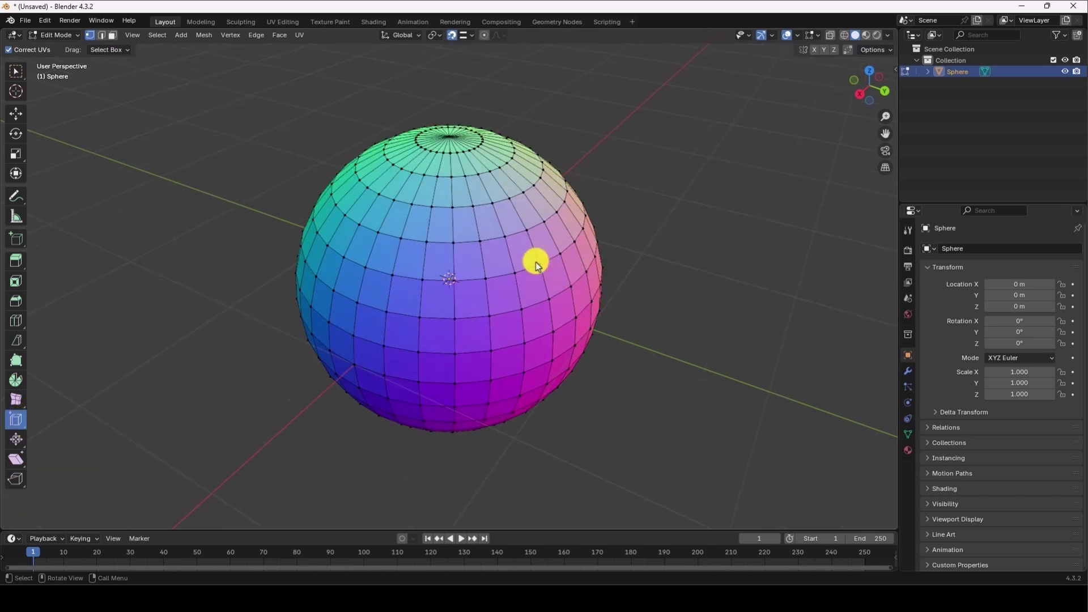
# - Select a horizontal edge loop on the sphere's upper half and slide it upward with a Factor of 0.120
pyautogui.keyDown('alt'); pyautogui.click(467, 284); pyautogui.keyUp('alt')
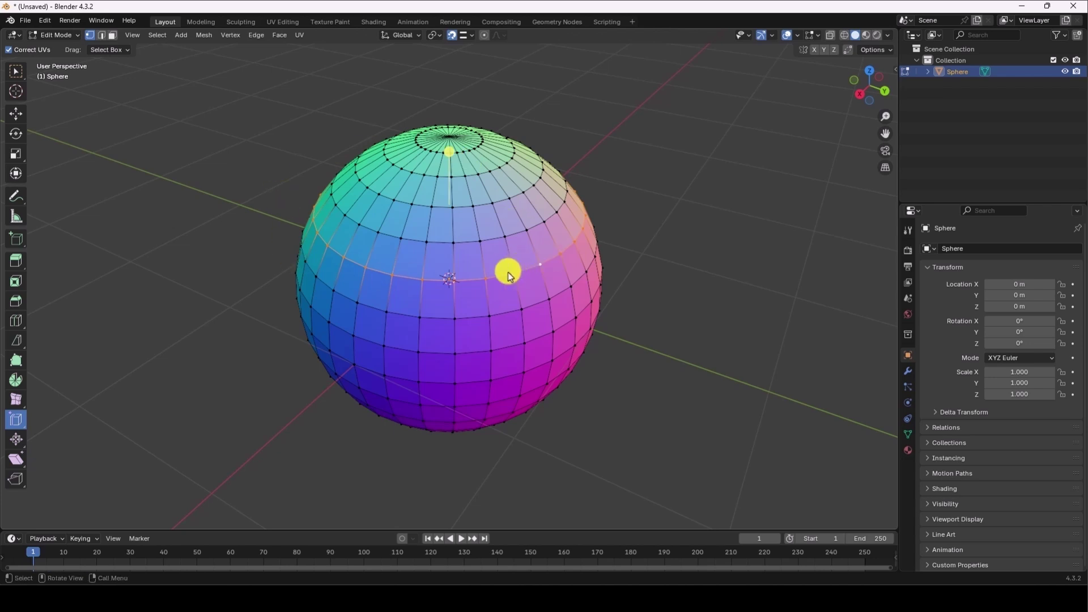
pyautogui.moveTo(505, 283); pyautogui.dragTo(447, 222)
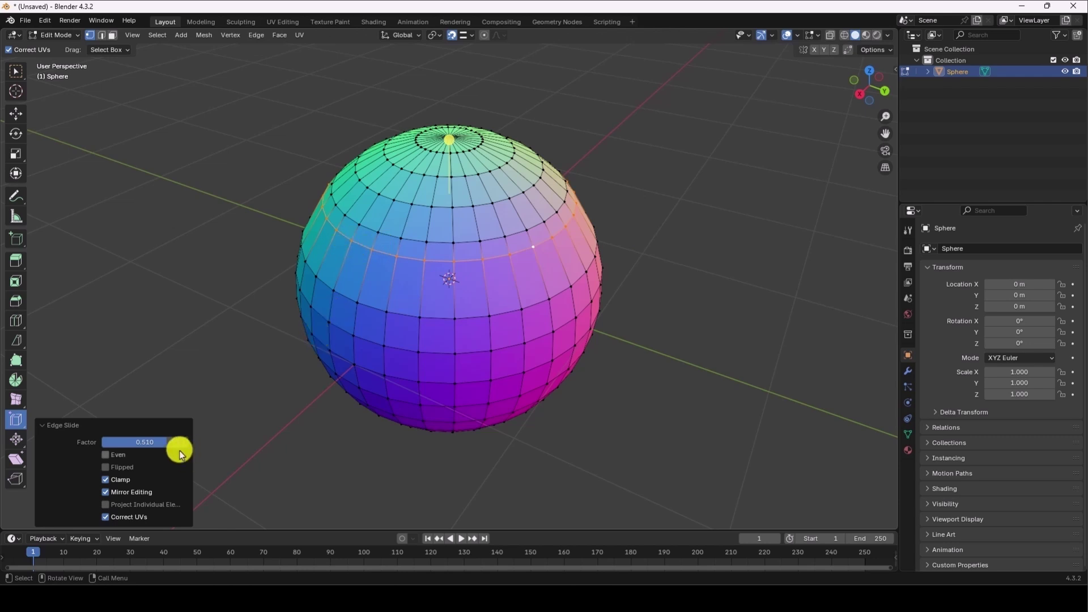
pyautogui.moveTo(148, 440); pyautogui.dragTo(204, 453)
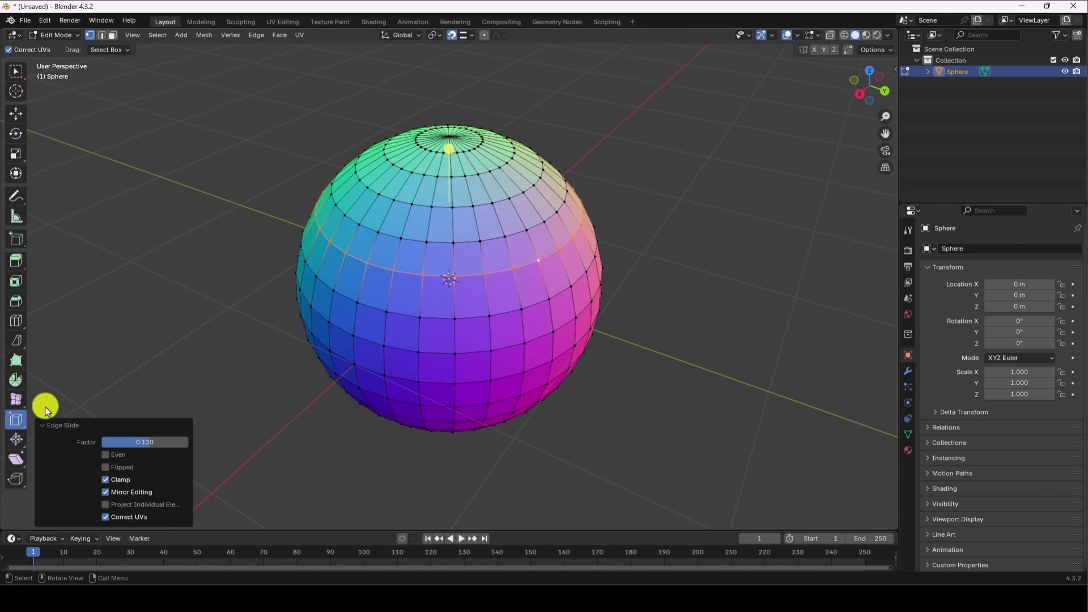
# - Switch to the Vertex Slide tool, clear the edge loop selection and select a single vertex on the sphere's front-left side
pyautogui.click(15, 425)
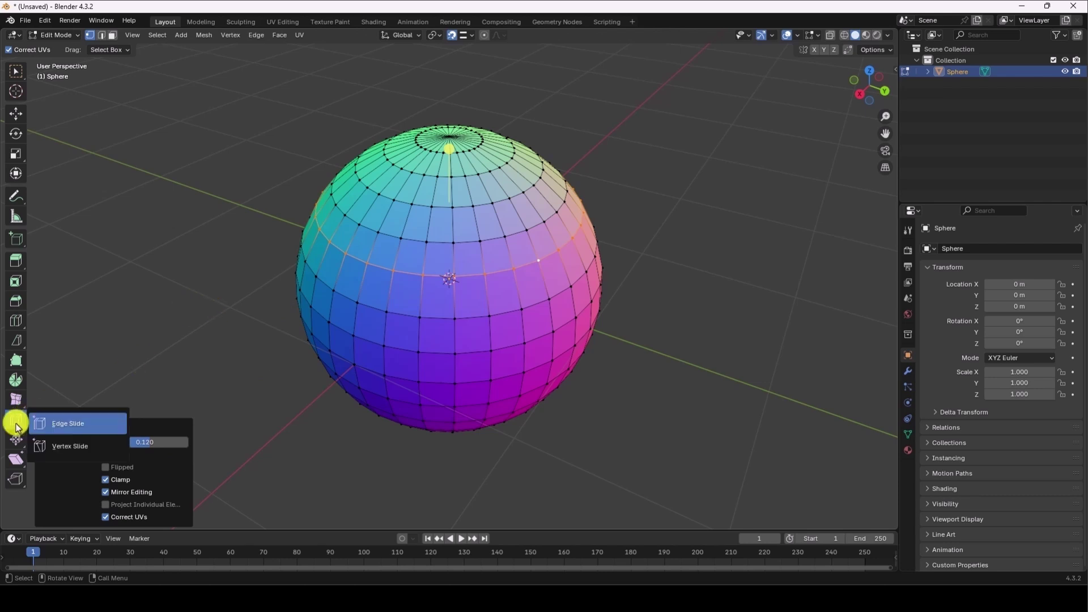
pyautogui.click(67, 448)
pyautogui.click(185, 328)
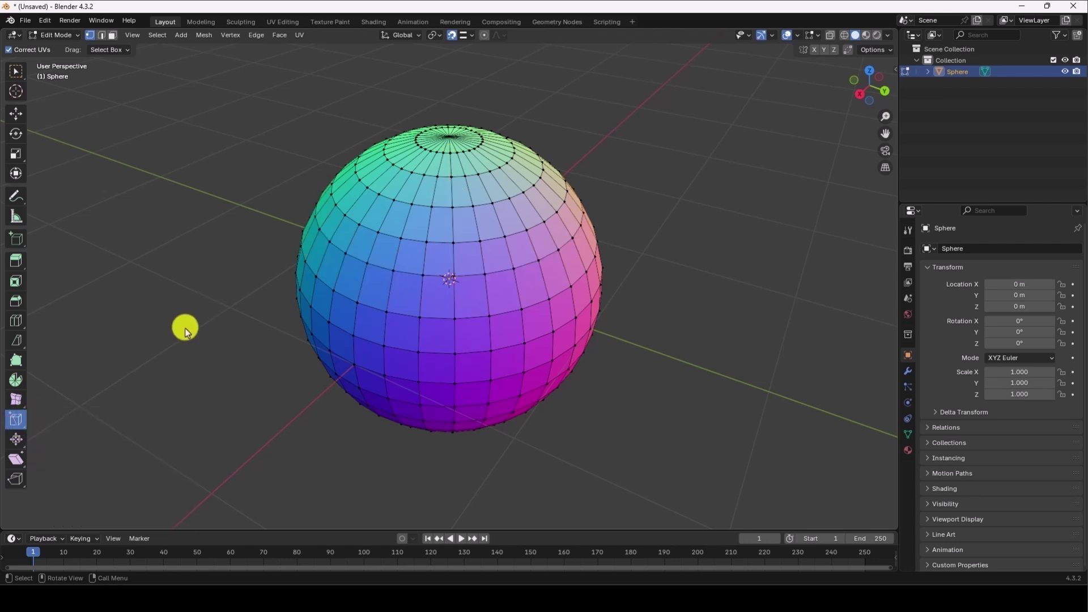
pyautogui.click(362, 259)
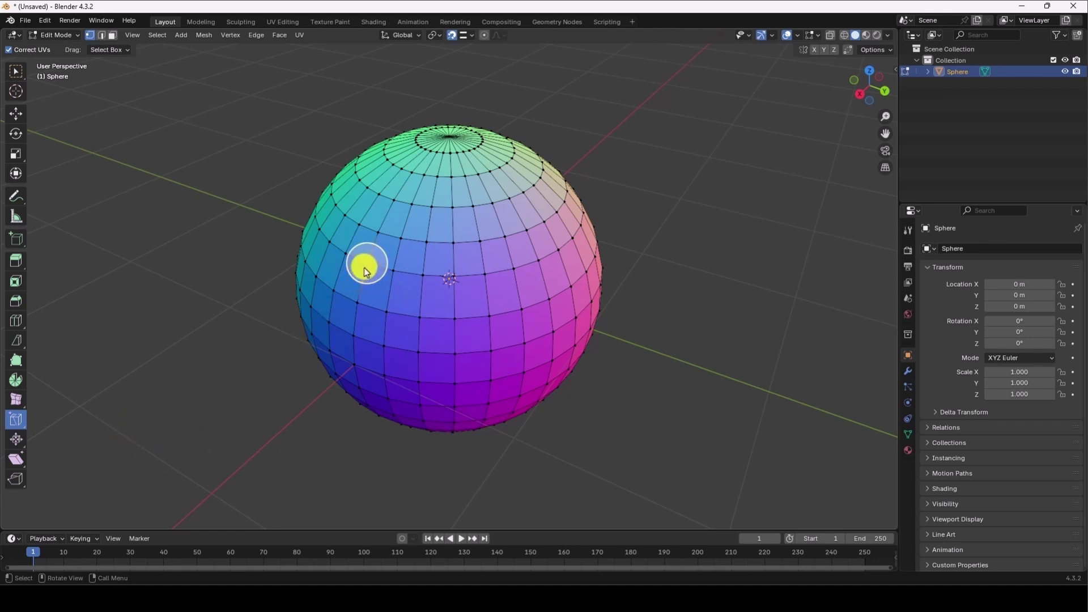
# - Slide the selected vertex along its edge, try a Factor of -0.701 and reset the Factor to 0.000
pyautogui.moveTo(365, 271); pyautogui.dragTo(373, 256)
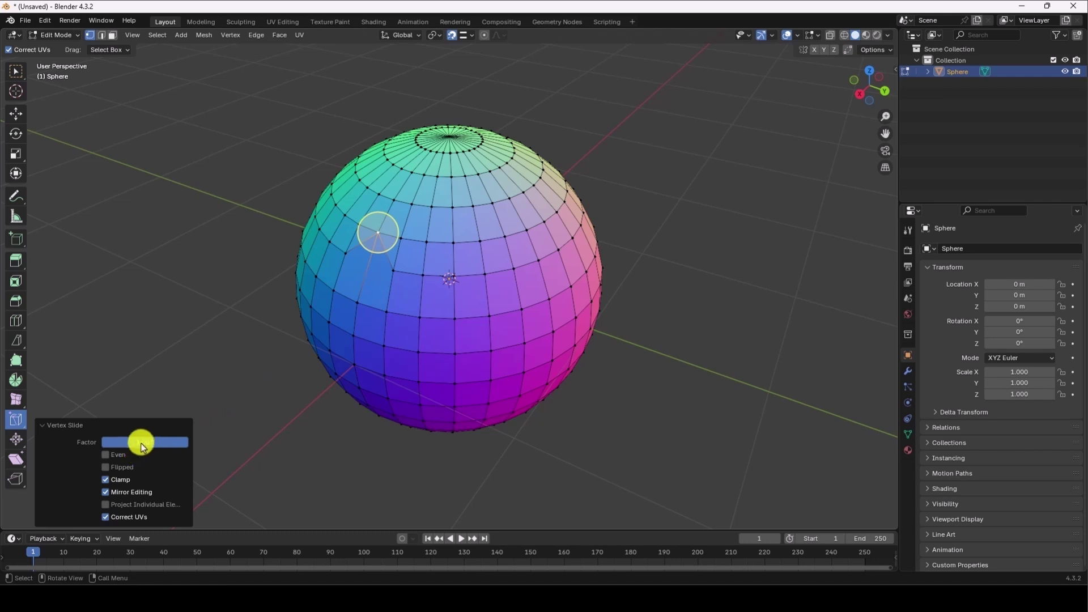
pyautogui.moveTo(141, 444); pyautogui.dragTo(113, 442)
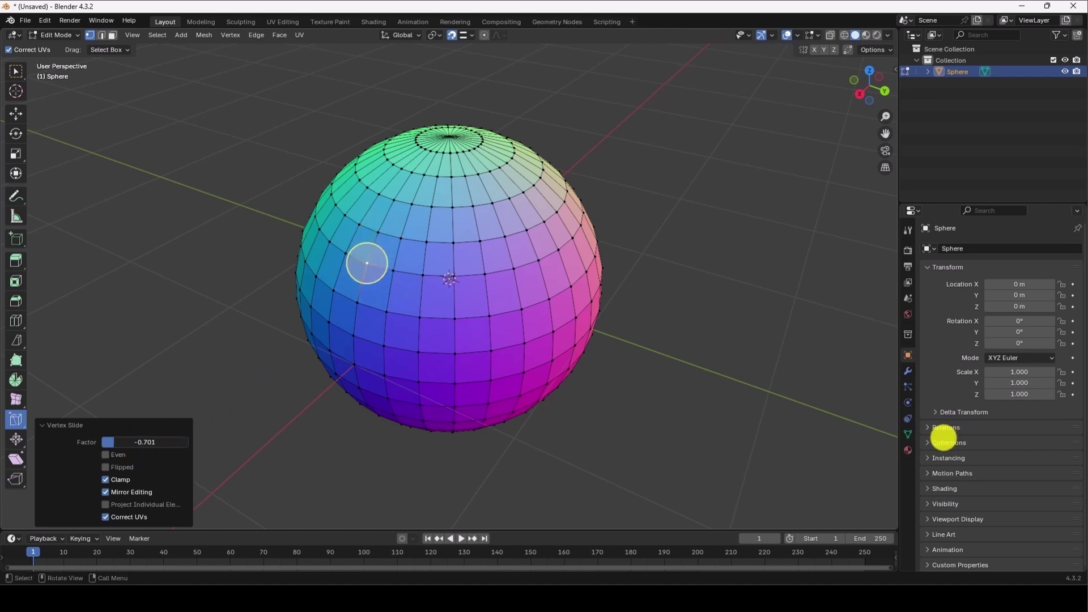
pyautogui.moveTo(944, 438); pyautogui.dragTo(968, 440)
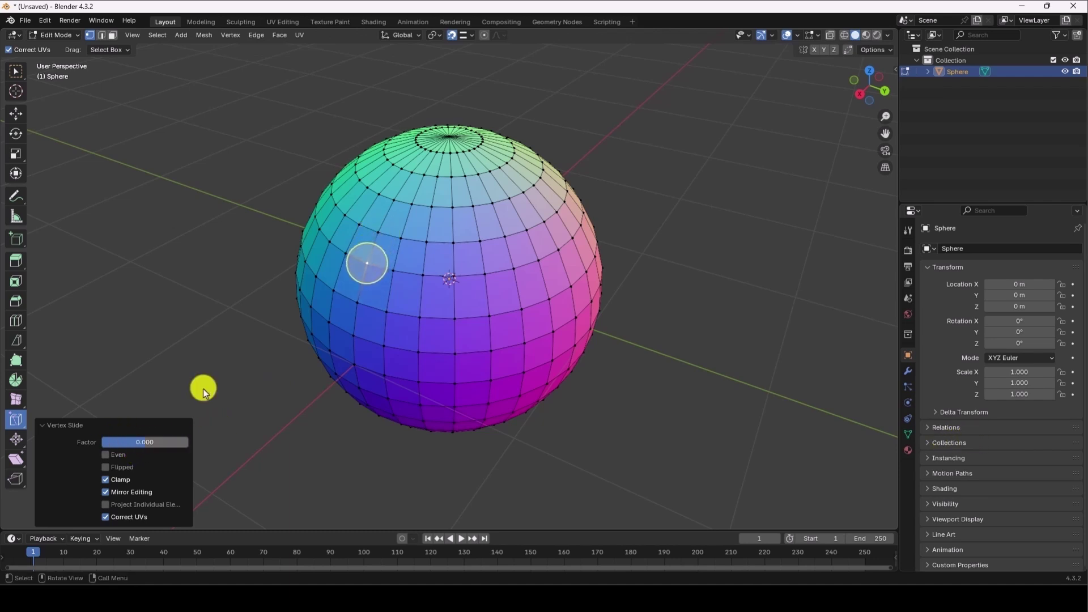
# - Select a vertex near the sphere's upper-left outline, slide it along its edge and adjust the Vertex Slide Factor
pyautogui.press('b')
pyautogui.click(320, 209)
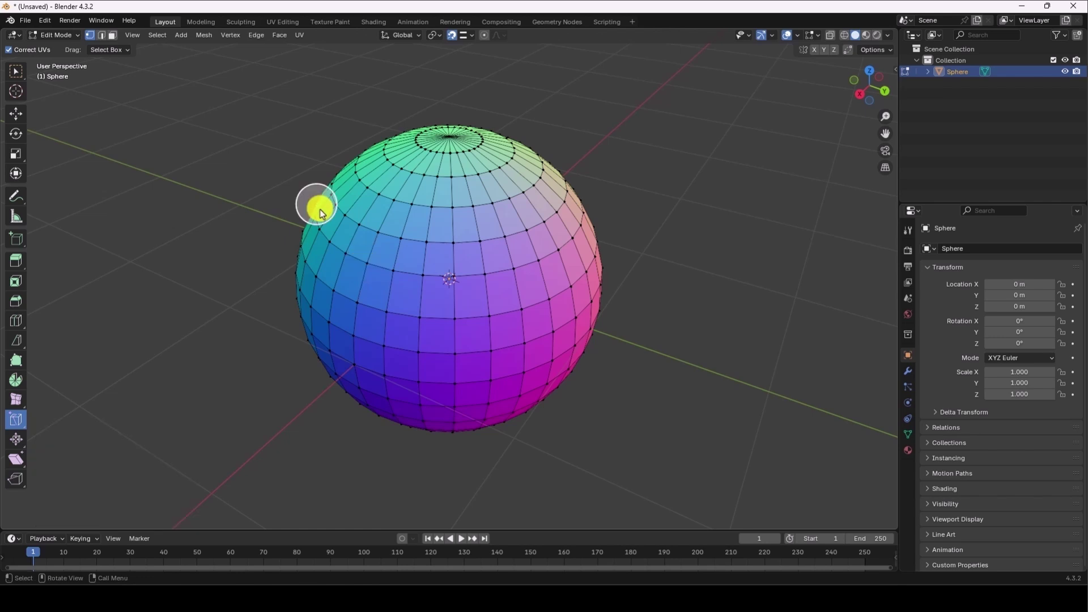
pyautogui.click(315, 216)
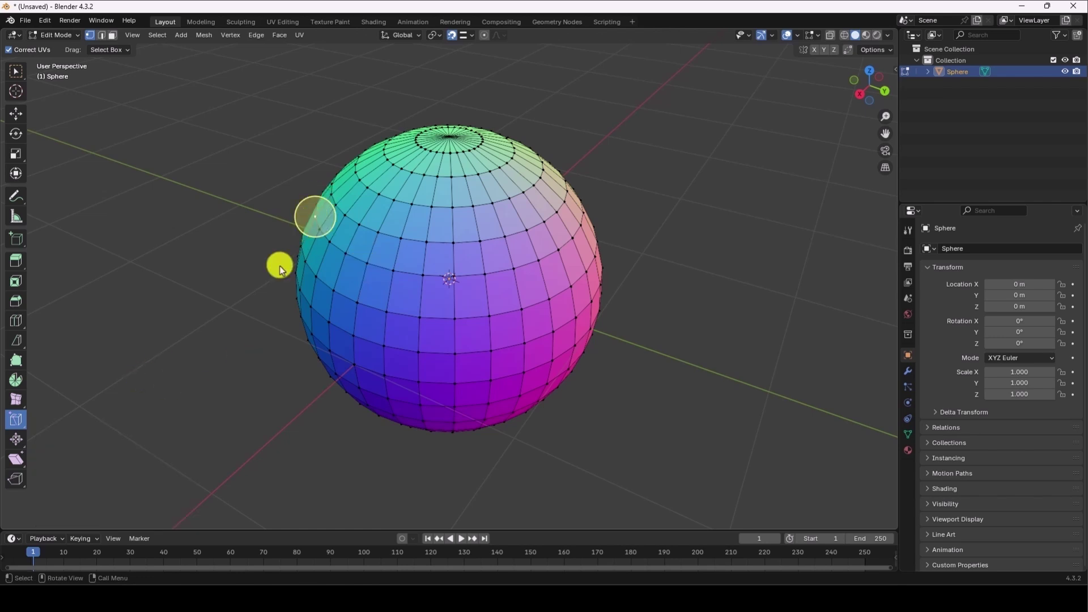
pyautogui.click(316, 217)
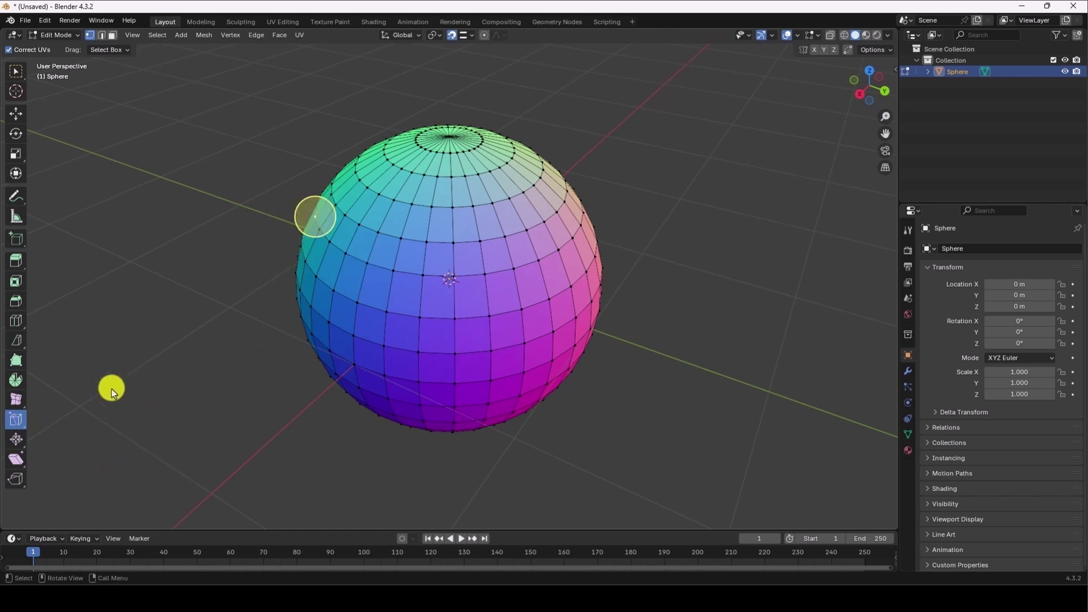
pyautogui.moveTo(314, 219); pyautogui.dragTo(308, 223)
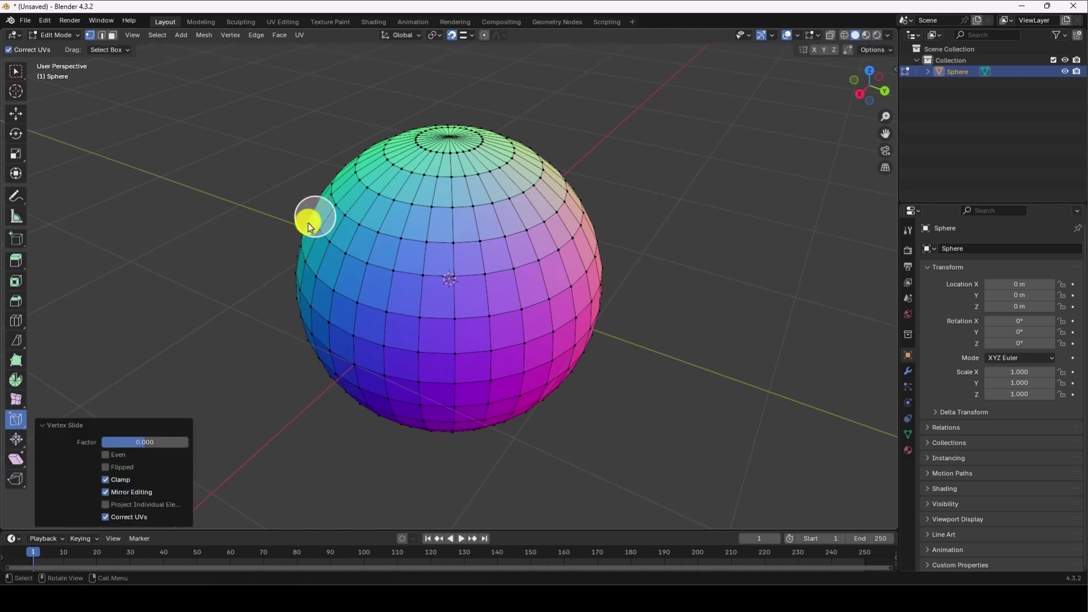
pyautogui.moveTo(140, 444)
pyautogui.mouseDown()
pyautogui.moveTo(151, 437)
pyautogui.moveTo(134, 437)
pyautogui.moveTo(974, 440)
pyautogui.moveTo(147, 441)
pyautogui.moveTo(163, 430)
pyautogui.moveTo(140, 433)
pyautogui.moveTo(185, 427)
pyautogui.moveTo(144, 432)
pyautogui.mouseUp()
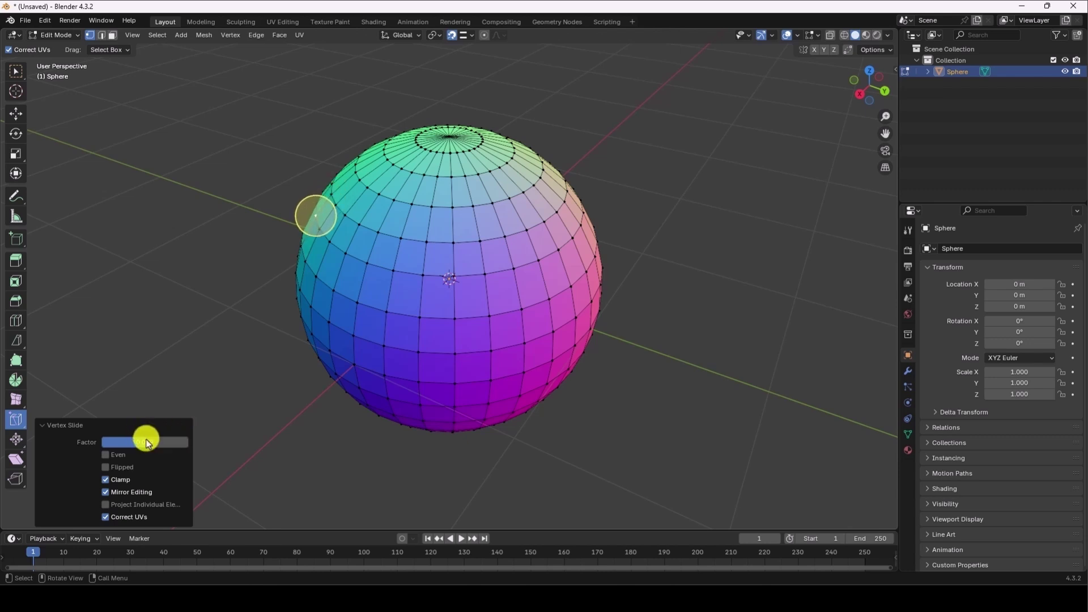
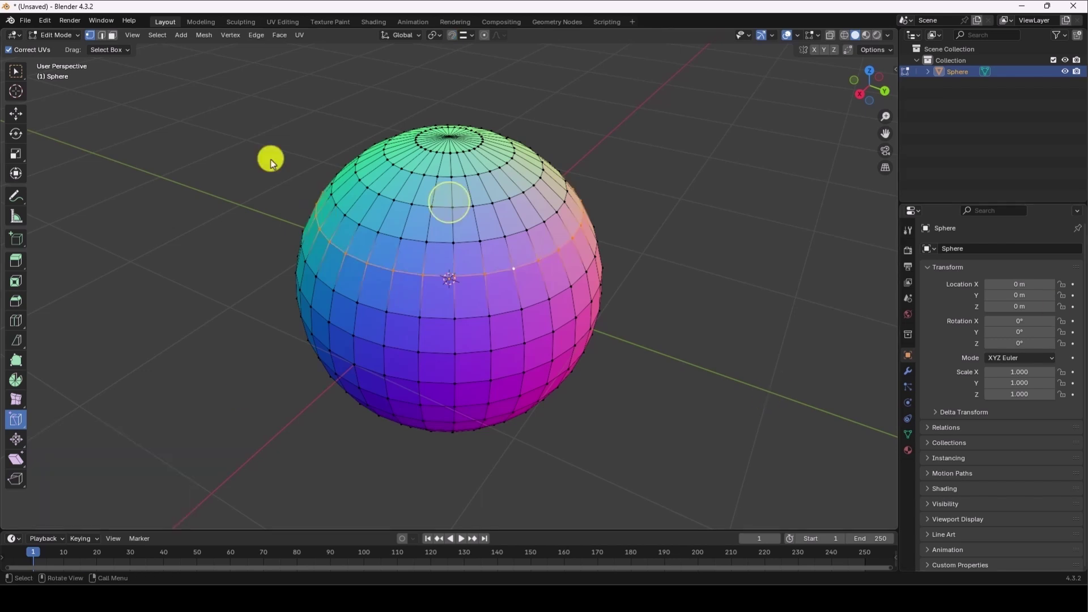
# - Enable Emulate 3 Button Mouse in the Input preferences and close the preferences
pyautogui.click(45, 23)
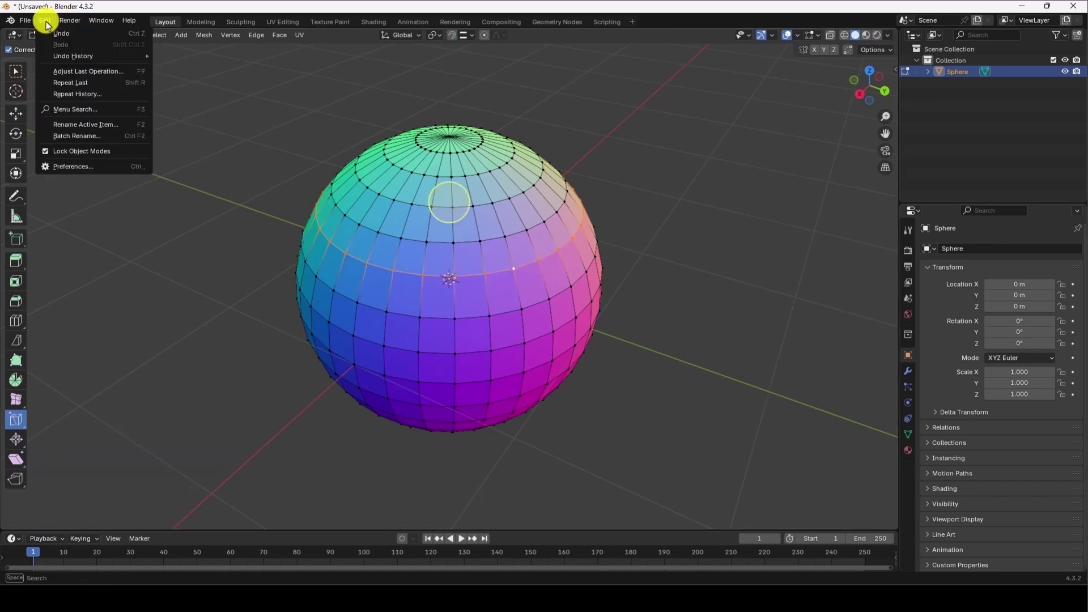
pyautogui.click(76, 167)
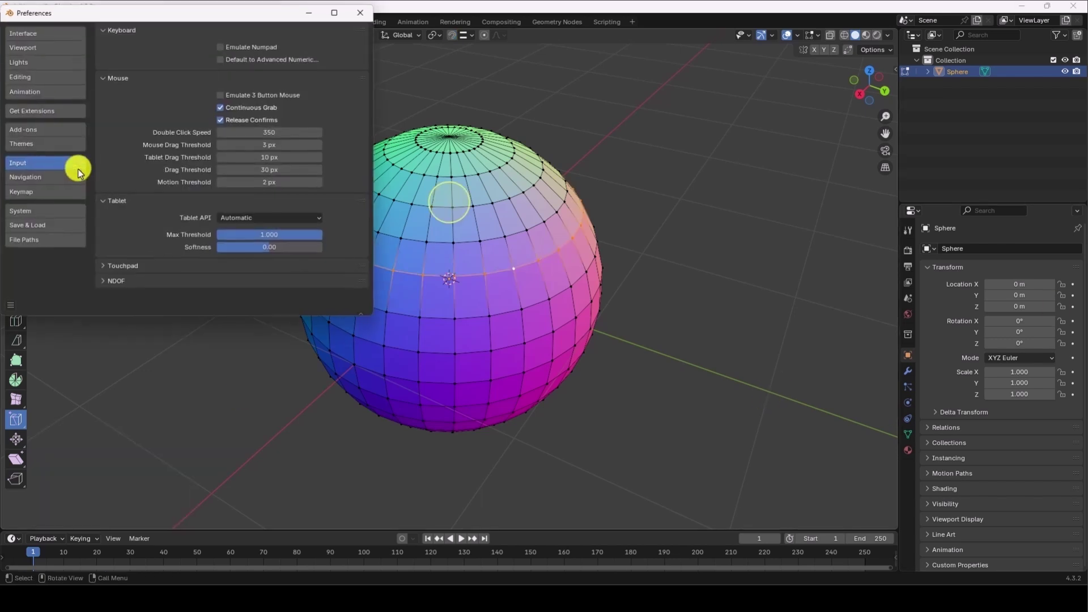
pyautogui.click(220, 94)
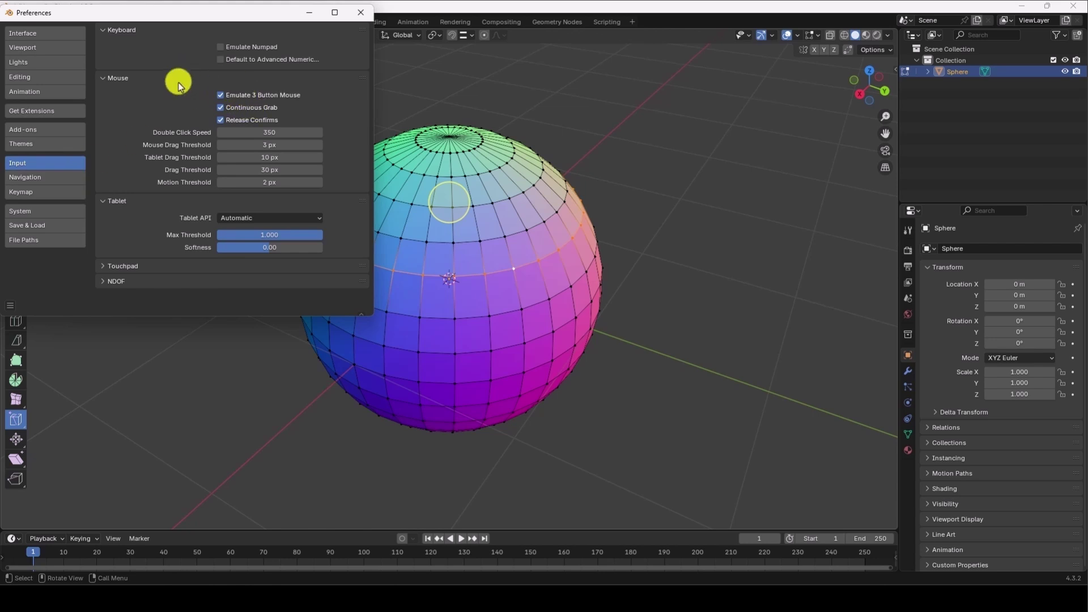
pyautogui.click(360, 13)
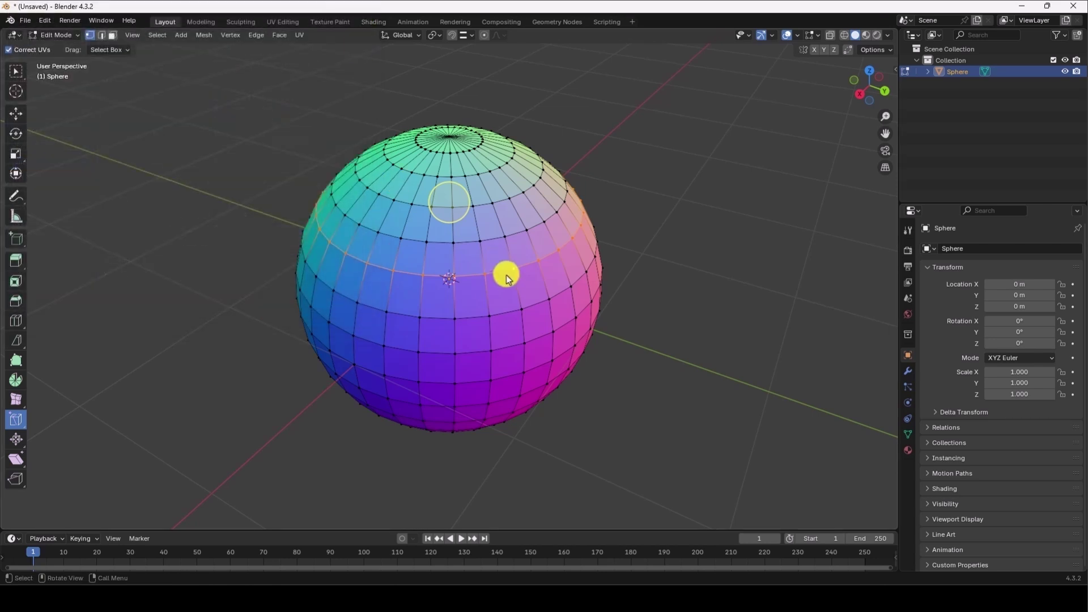
# - Deselect the mesh and try to select a horizontal edge loop on the sphere with Emulate 3 Button Mouse enabled
pyautogui.click(645, 265)
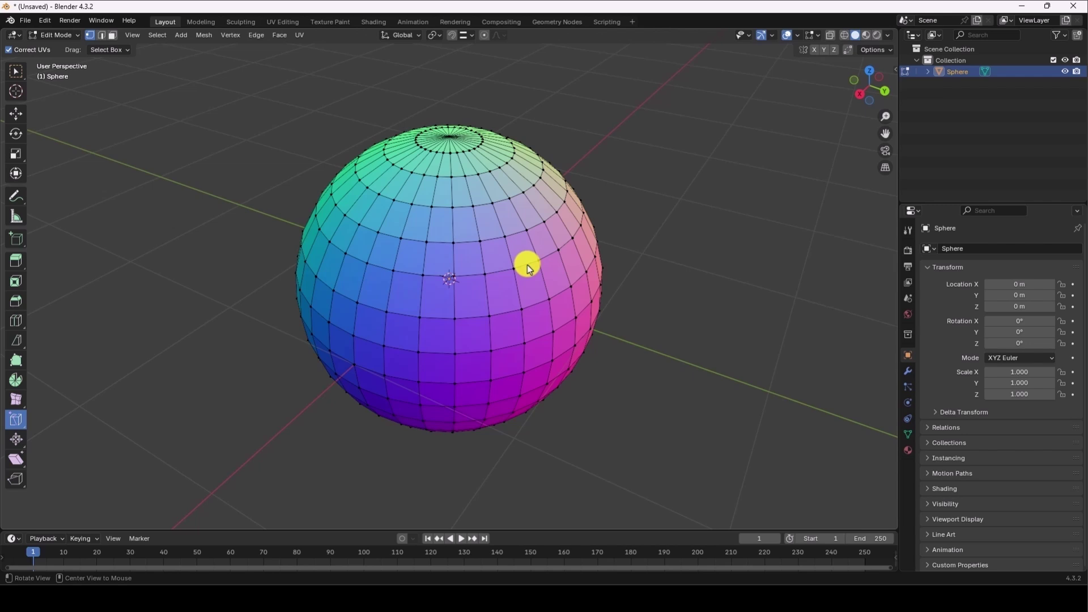
pyautogui.keyDown('alt'); pyautogui.click(527, 264); pyautogui.keyUp('alt')
pyautogui.keyDown('alt'); pyautogui.click(526, 264); pyautogui.keyUp('alt')
# - Disable Emulate 3 Button Mouse in the Input preferences and select the horizontal edge loop on the sphere's upper half
pyautogui.click(45, 20)
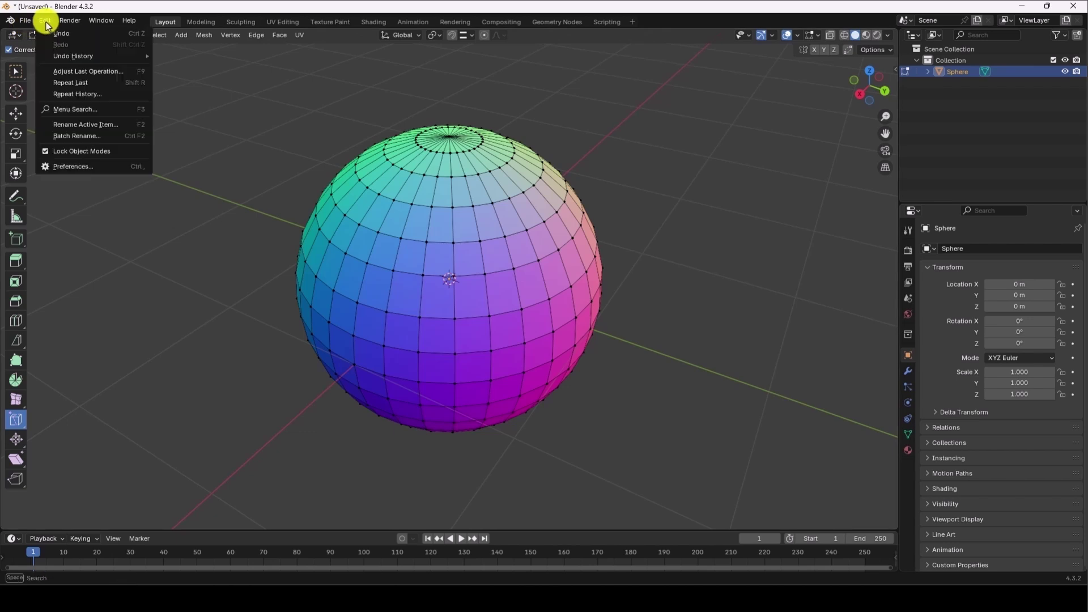
pyautogui.click(80, 167)
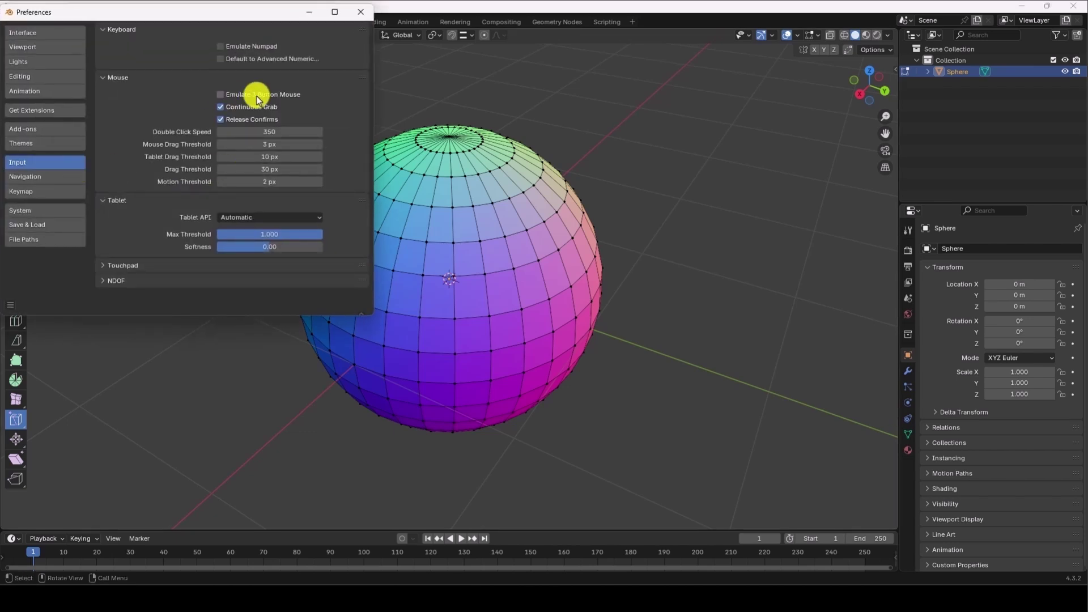
pyautogui.click(360, 13)
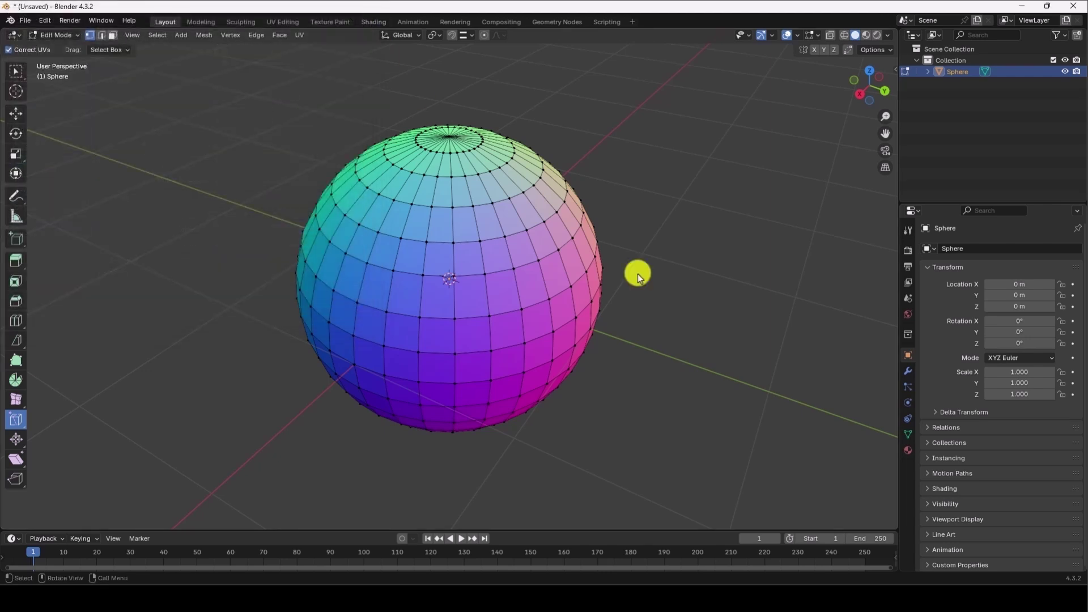
pyautogui.keyDown('alt'); pyautogui.click(526, 264); pyautogui.keyUp('alt')
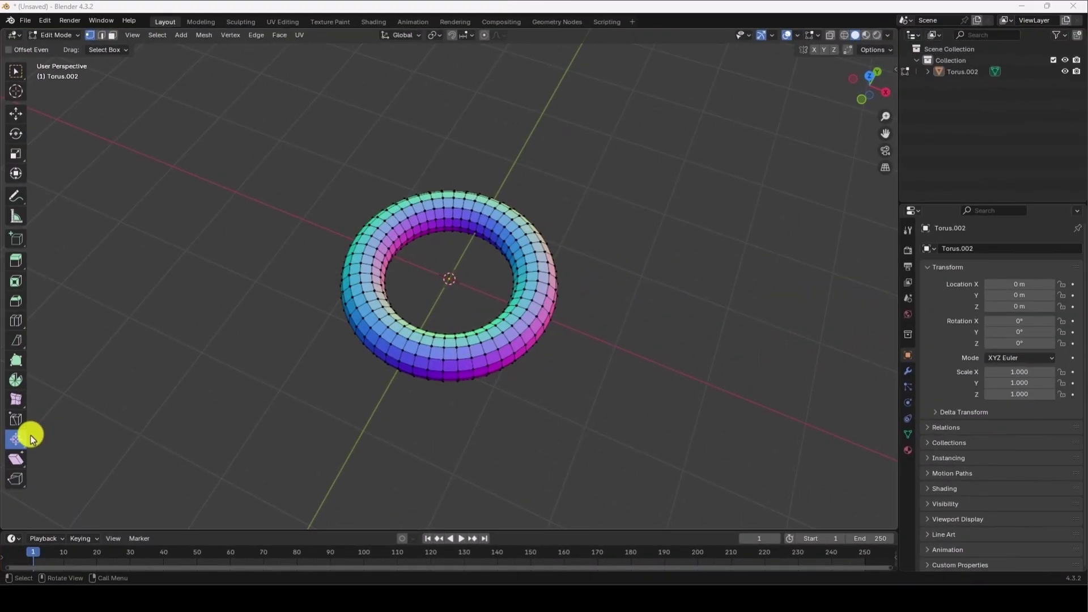
# - Activate the Shrink/Fatten tool and select the narrow cross-section band on the torus's right side
pyautogui.click(16, 445)
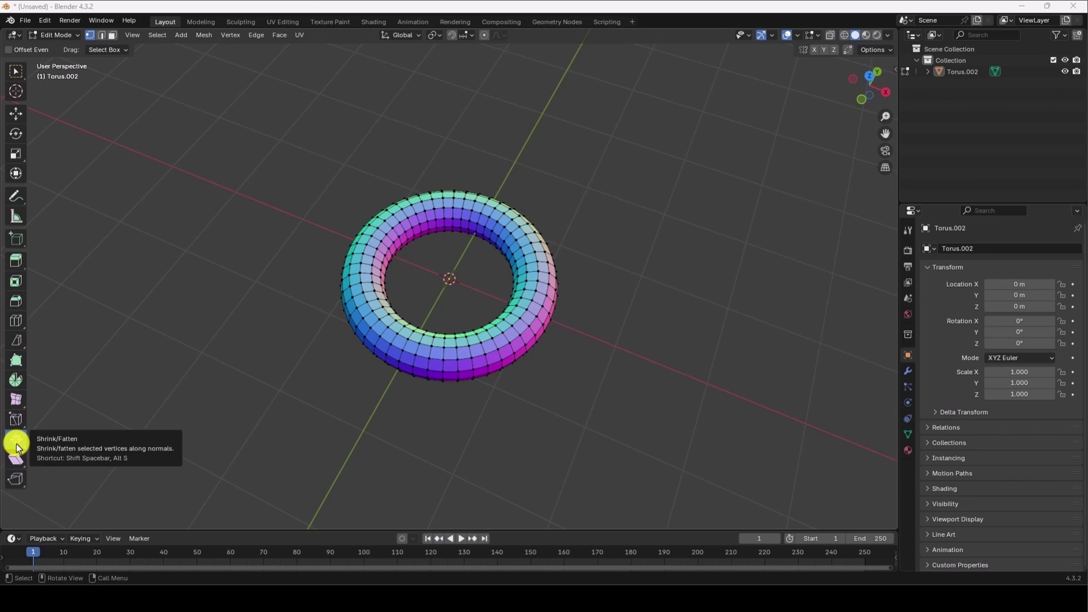
pyautogui.click(16, 445)
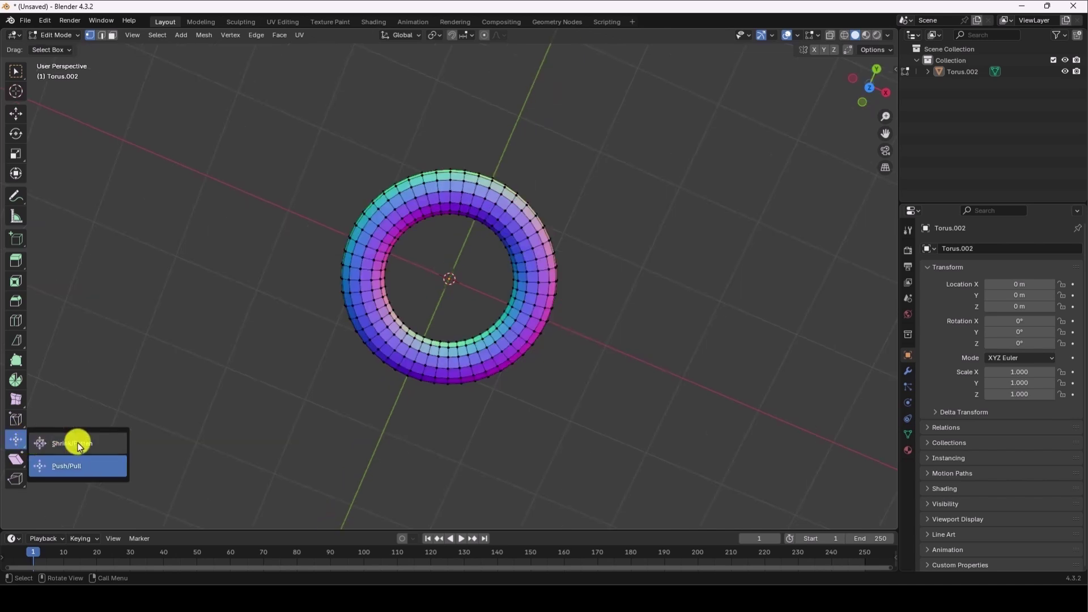
pyautogui.click(77, 444)
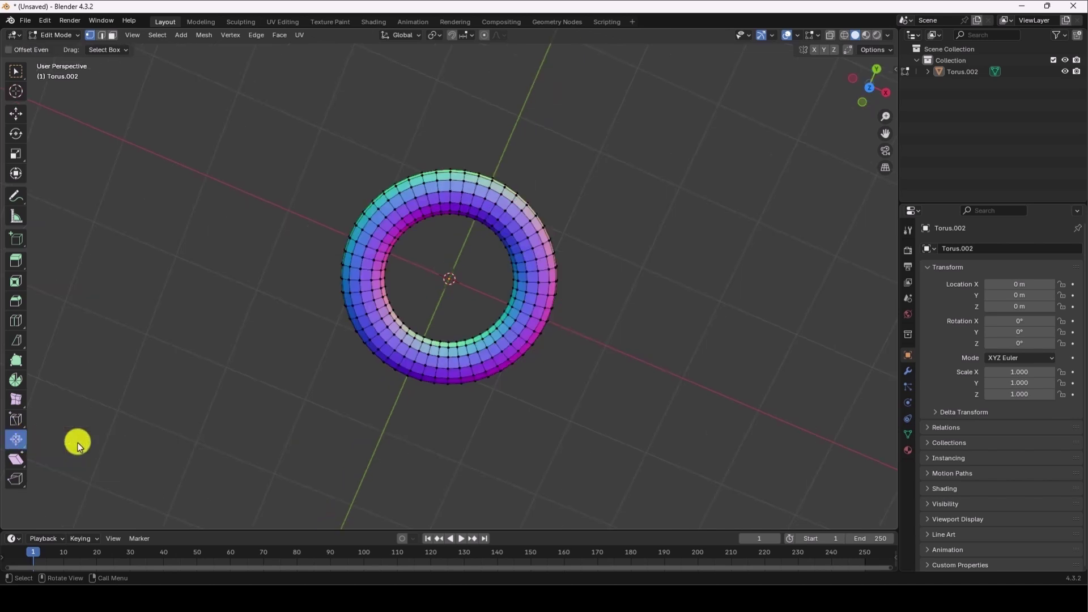
pyautogui.scroll(2, 533, 270)
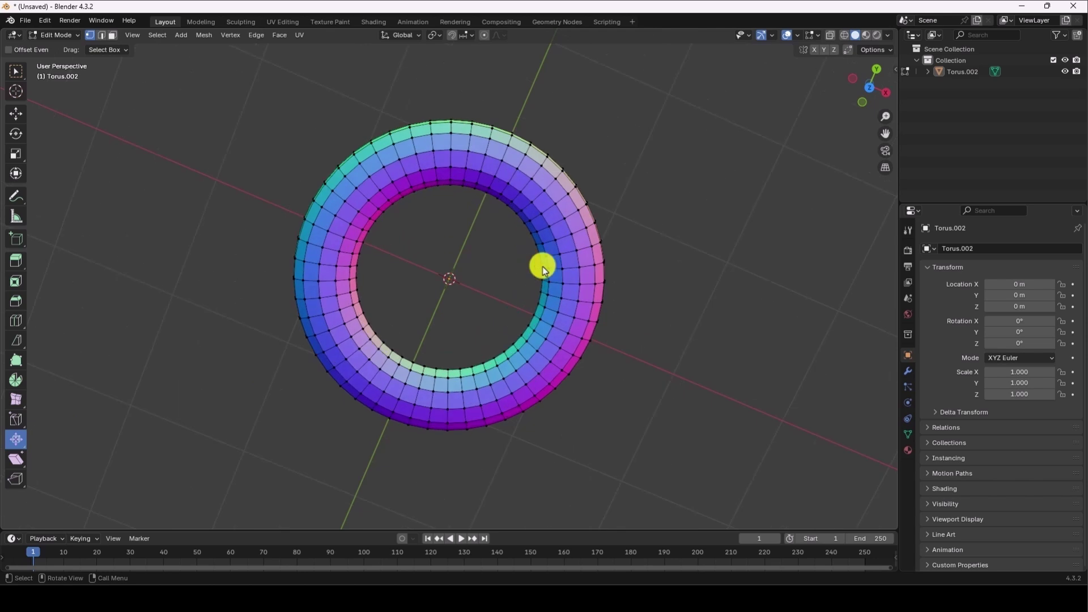
pyautogui.keyDown('ctrl'); pyautogui.keyDown('alt'); pyautogui.click(573, 242); pyautogui.keyUp('alt'); pyautogui.keyUp('ctrl')
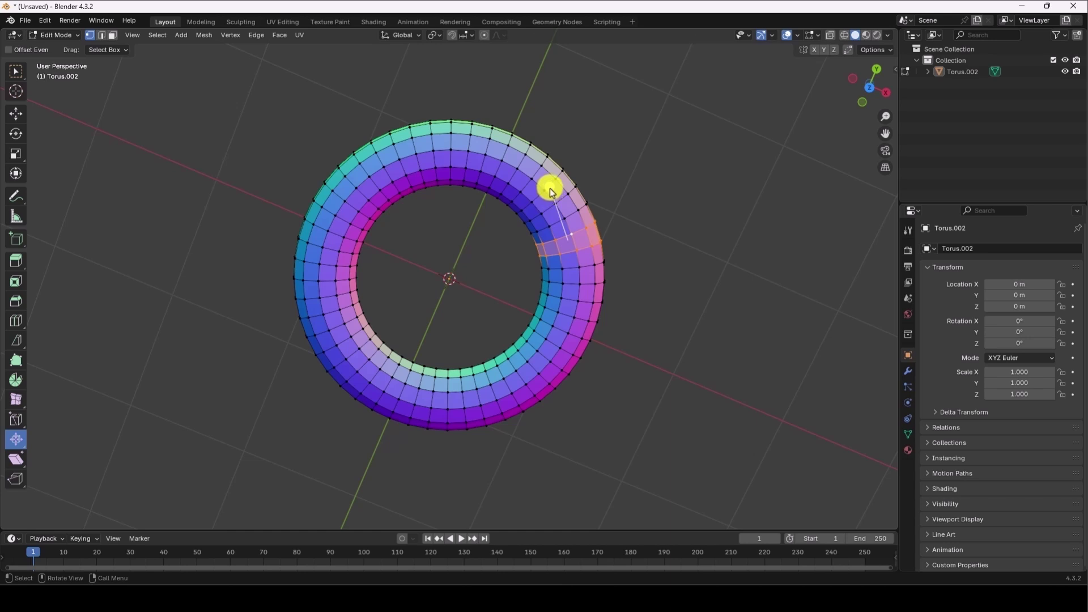
# - Shrink/Fatten the selected torus band, vary its Offset and undo the operation
pyautogui.moveTo(551, 191); pyautogui.dragTo(557, 181)
pyautogui.moveTo(151, 476)
pyautogui.mouseDown()
pyautogui.moveTo(122, 478)
pyautogui.moveTo(136, 465)
pyautogui.mouseUp()
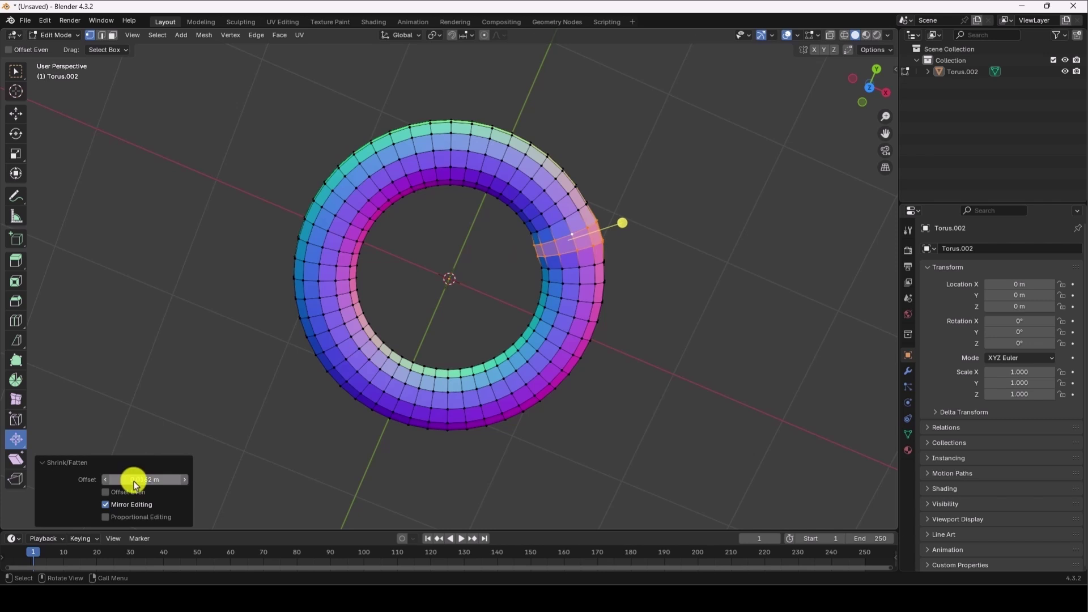
pyautogui.hotkey('ctrl', 'z')
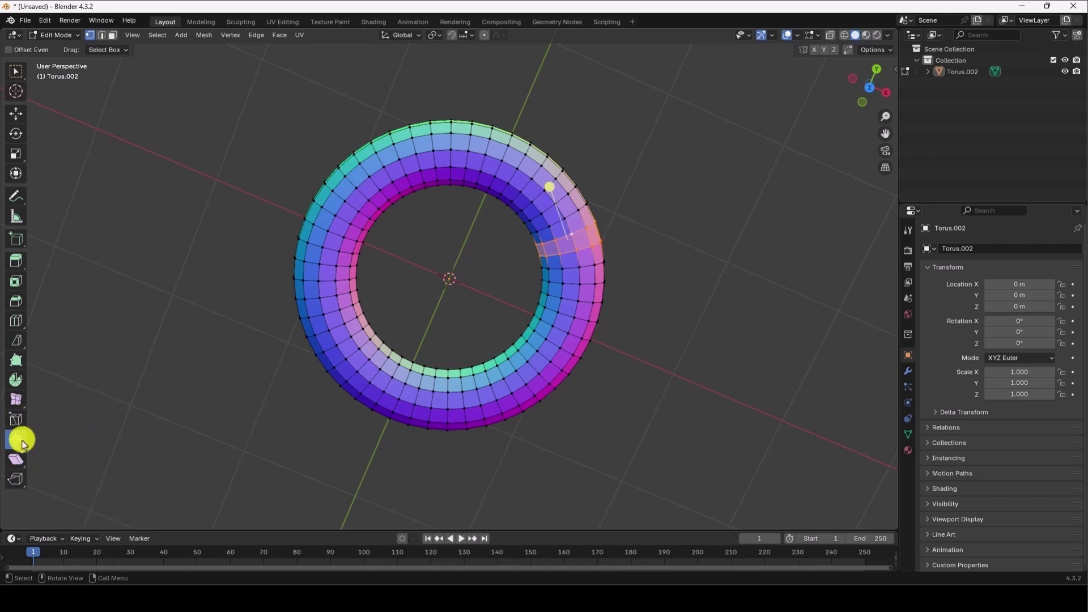
# - Switch to the Push/Pull tool and set the transform pivot point to 3D Cursor
pyautogui.moveTo(17, 438); pyautogui.dragTo(67, 459)
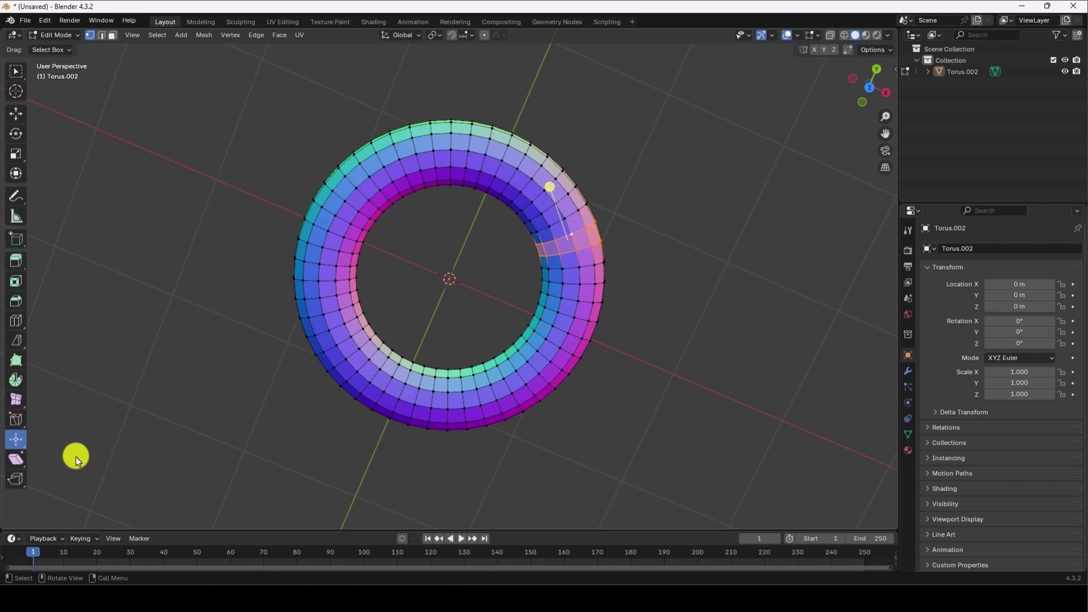
pyautogui.click(439, 36)
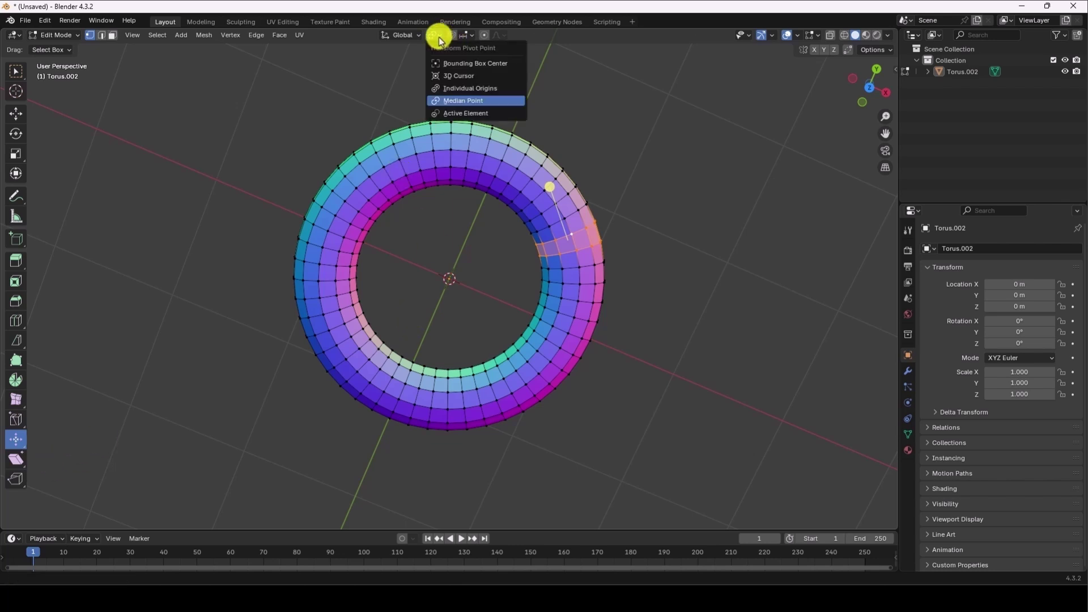
pyautogui.click(459, 76)
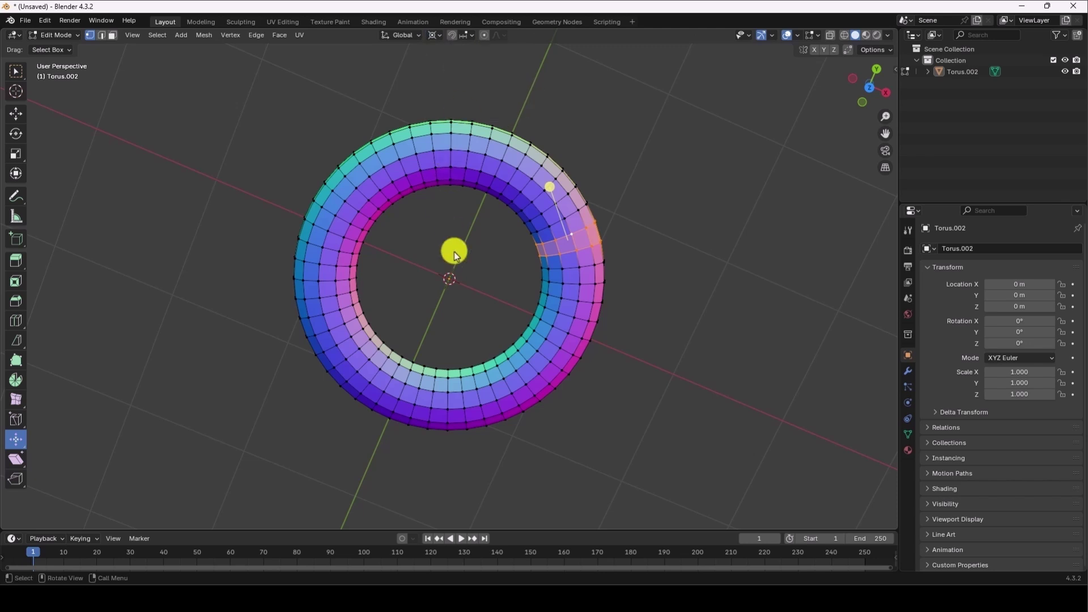
# - Push/Pull the selected torus band relative to the 3D cursor with a Distance of -0.070
pyautogui.moveTo(547, 190); pyautogui.dragTo(552, 186)
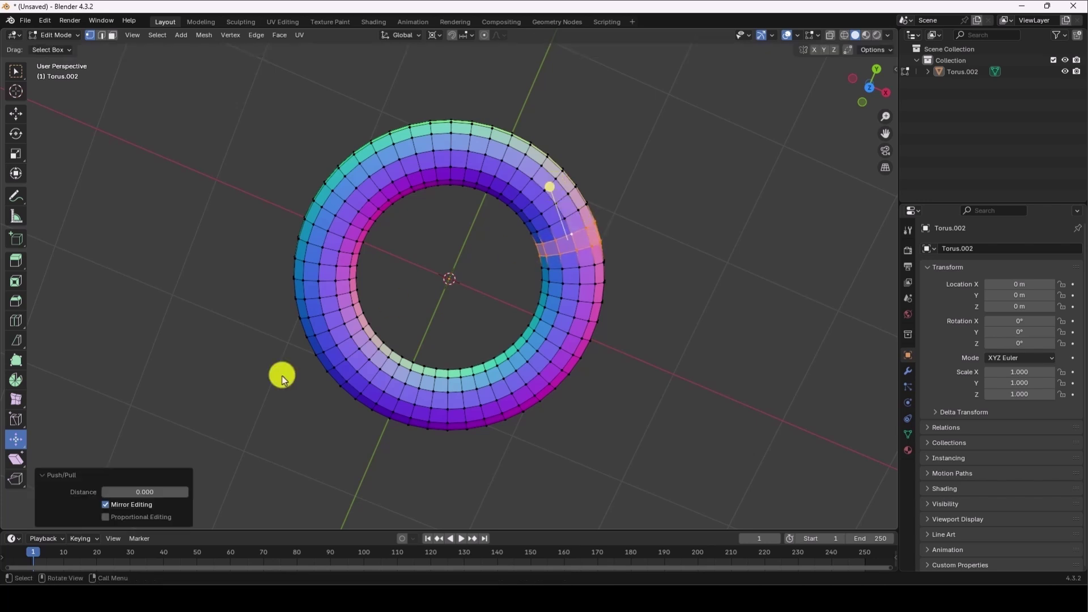
pyautogui.moveTo(149, 491); pyautogui.dragTo(142, 129)
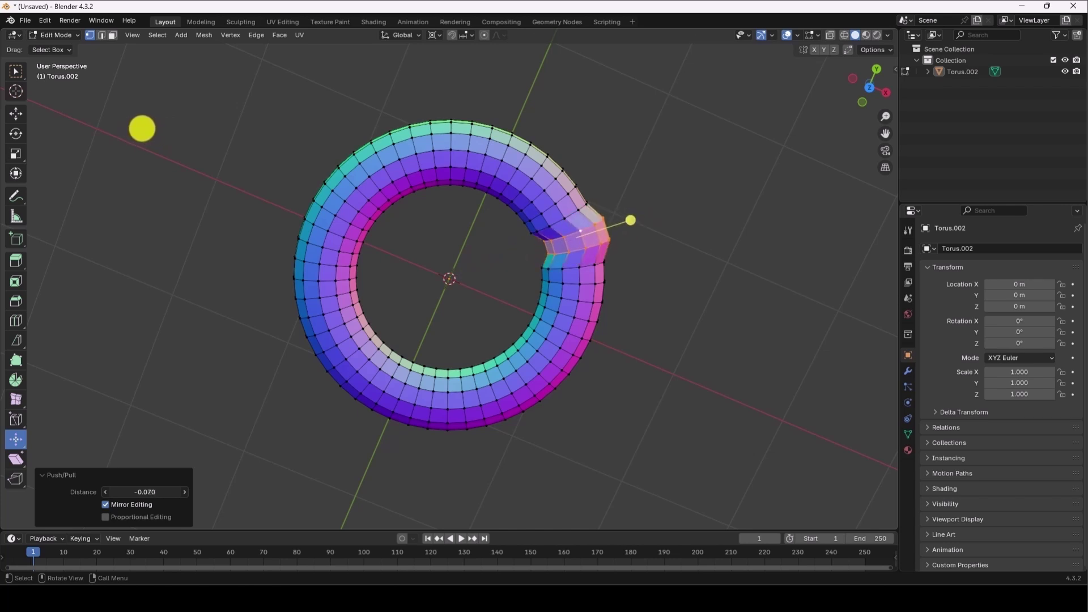
pyautogui.moveTo(142, 128); pyautogui.dragTo(142, 129)
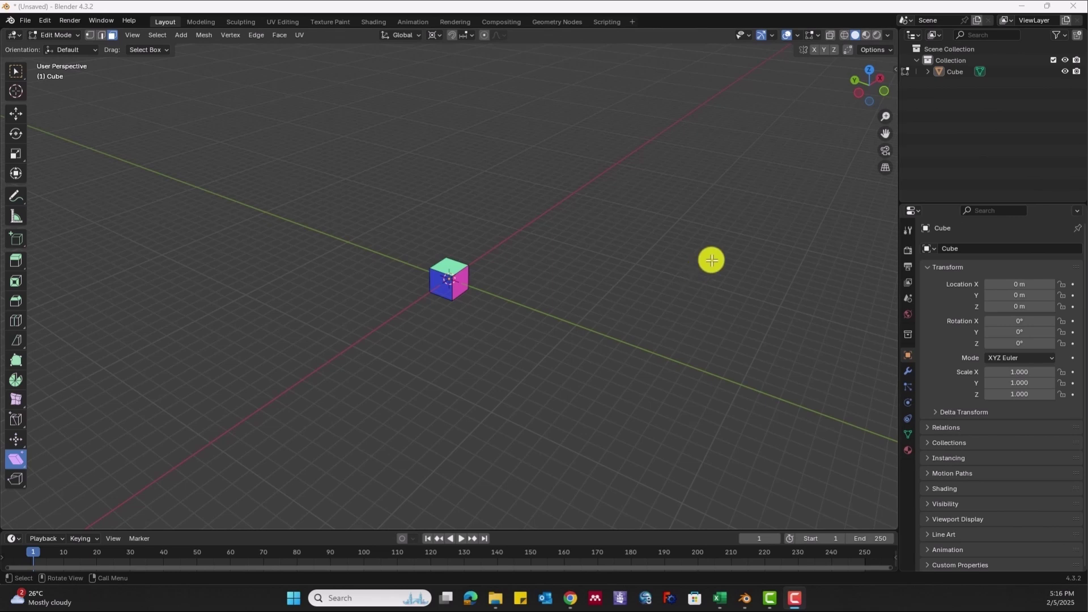
# - Select the entire cube and subdivide it with 9 cuts
pyautogui.click(18, 459)
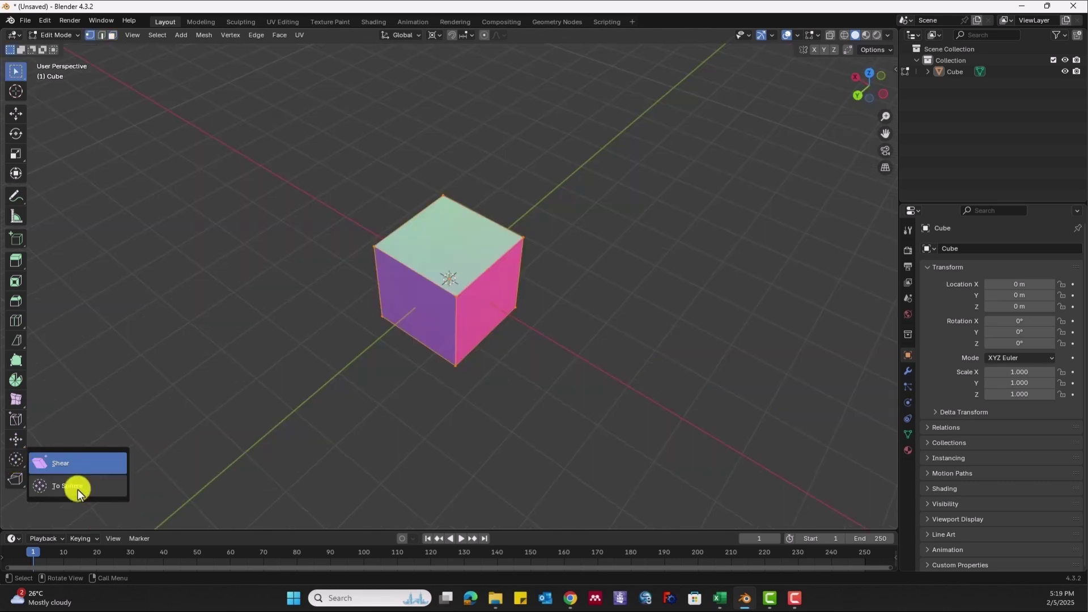
pyautogui.click(73, 486)
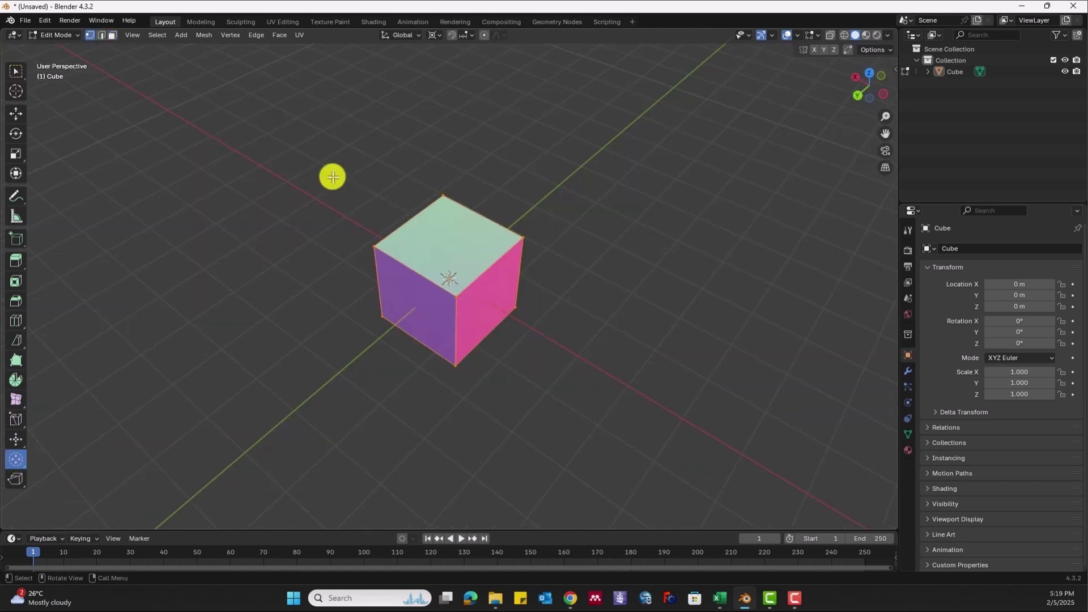
pyautogui.click(16, 71)
pyautogui.moveTo(142, 109); pyautogui.dragTo(564, 381)
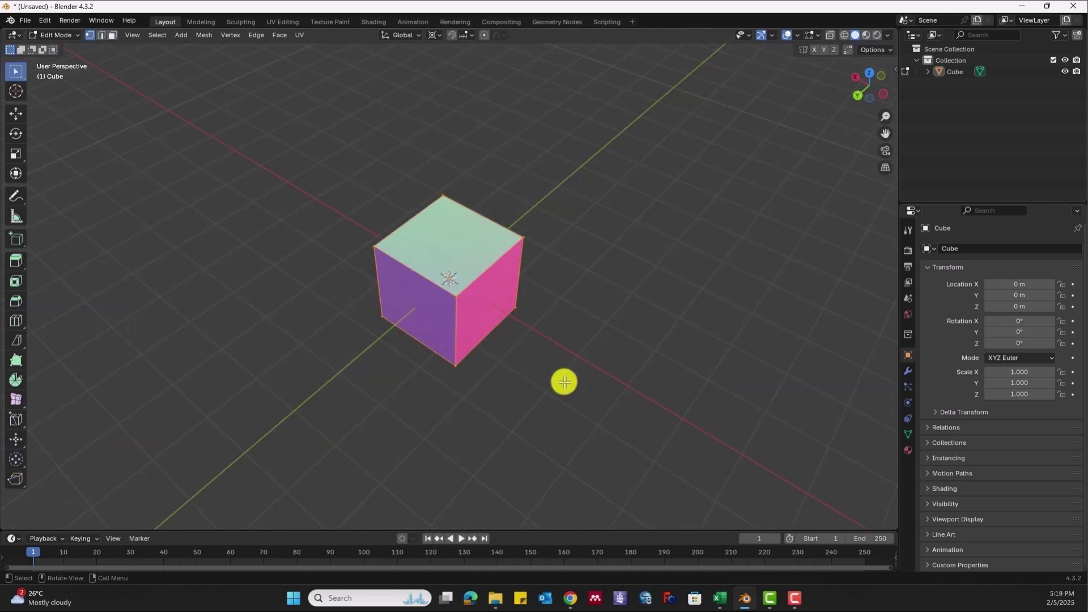
pyautogui.rightClick(432, 250)
pyautogui.click(400, 247)
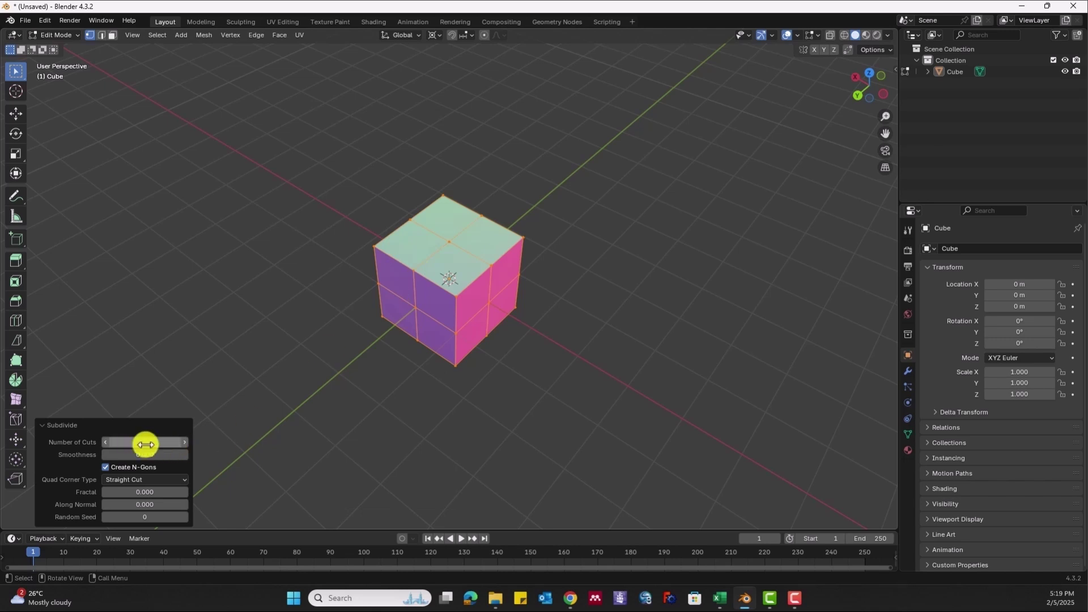
pyautogui.moveTo(135, 444); pyautogui.dragTo(226, 440)
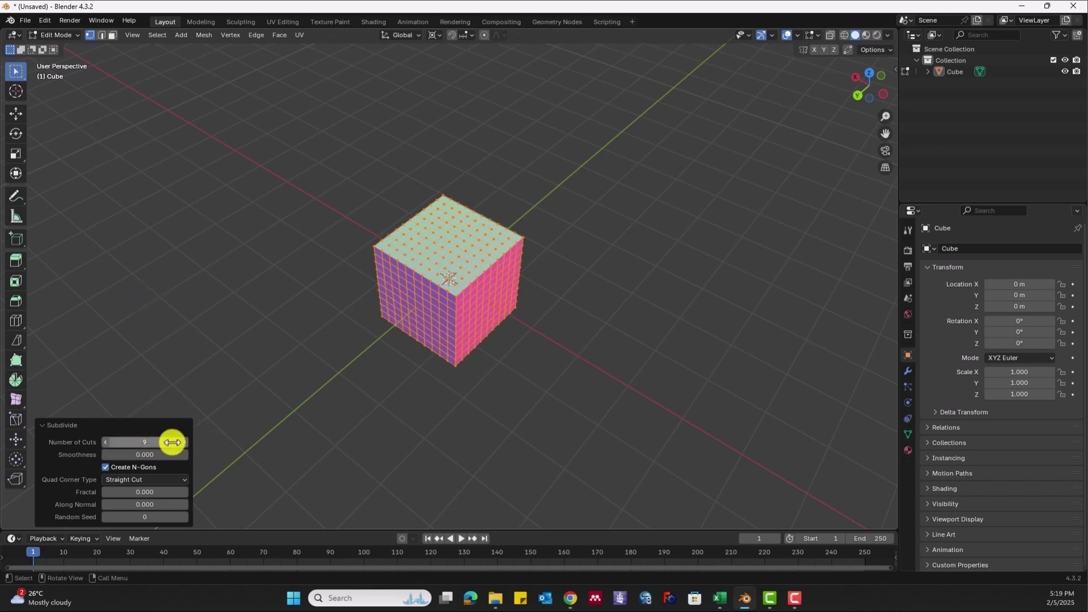
# - Apply To Sphere to the entire subdivided cube with a Factor of 0.354 and deselect everything
pyautogui.click(16, 71)
pyautogui.moveTo(333, 137); pyautogui.dragTo(530, 367)
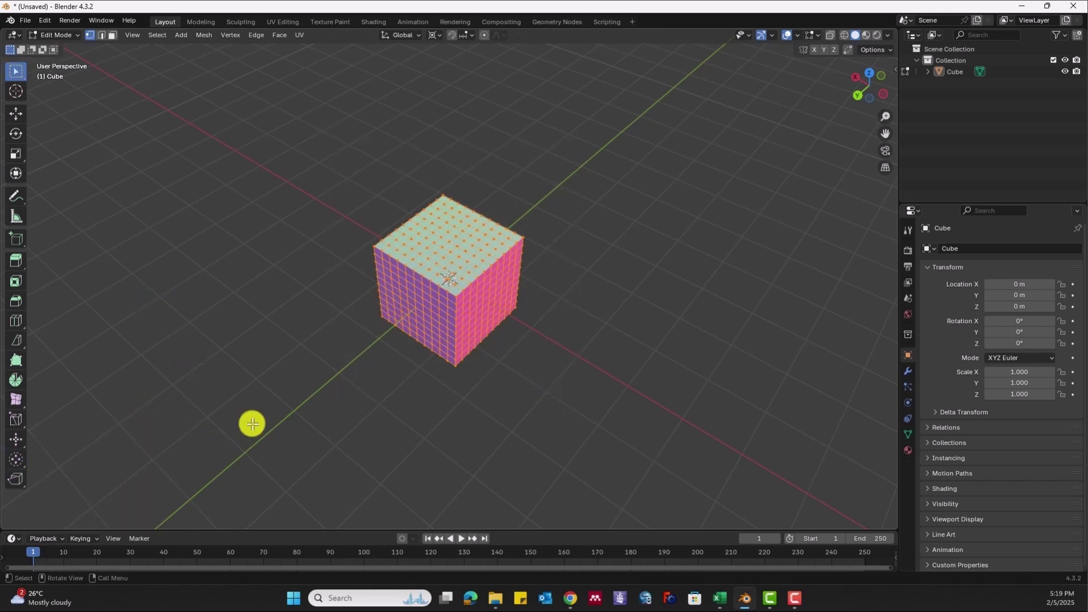
pyautogui.click(17, 459)
pyautogui.click(64, 492)
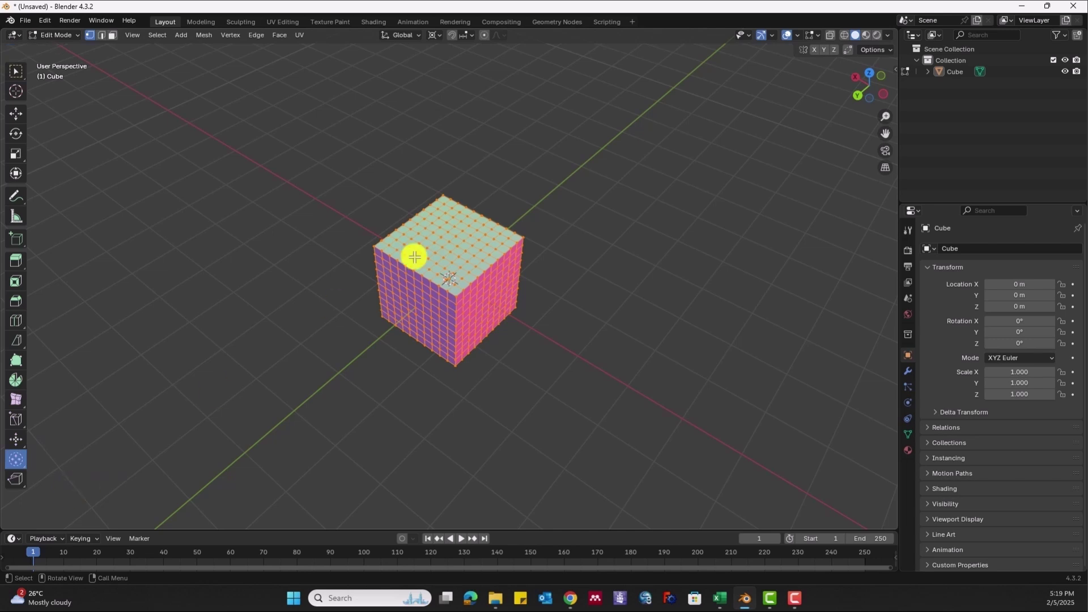
pyautogui.moveTo(421, 230); pyautogui.dragTo(396, 233, button='middle')
pyautogui.moveTo(454, 241); pyautogui.dragTo(579, 231)
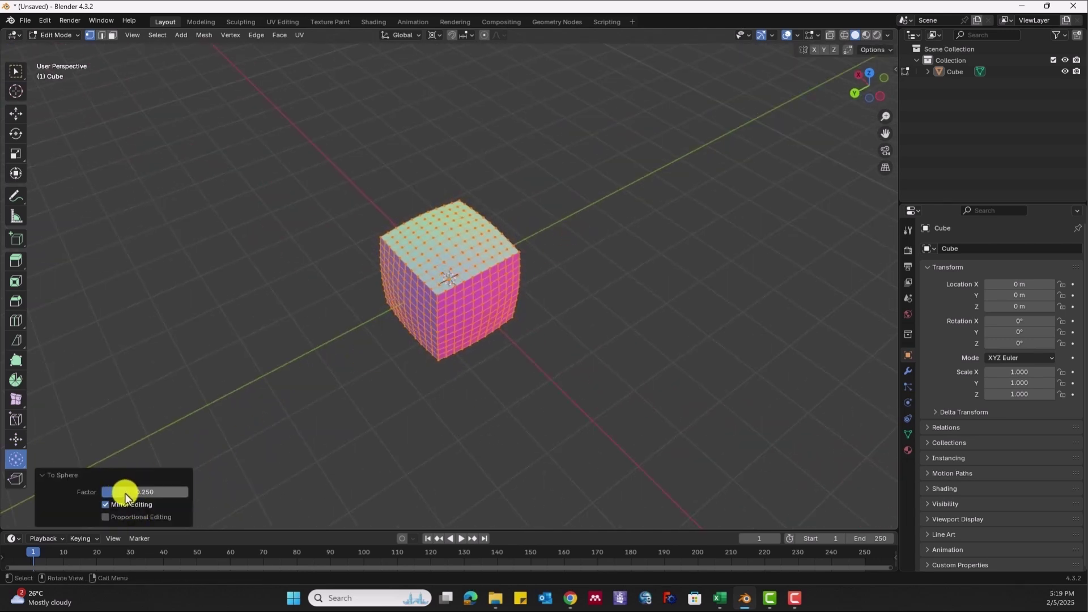
pyautogui.moveTo(125, 493); pyautogui.dragTo(137, 132)
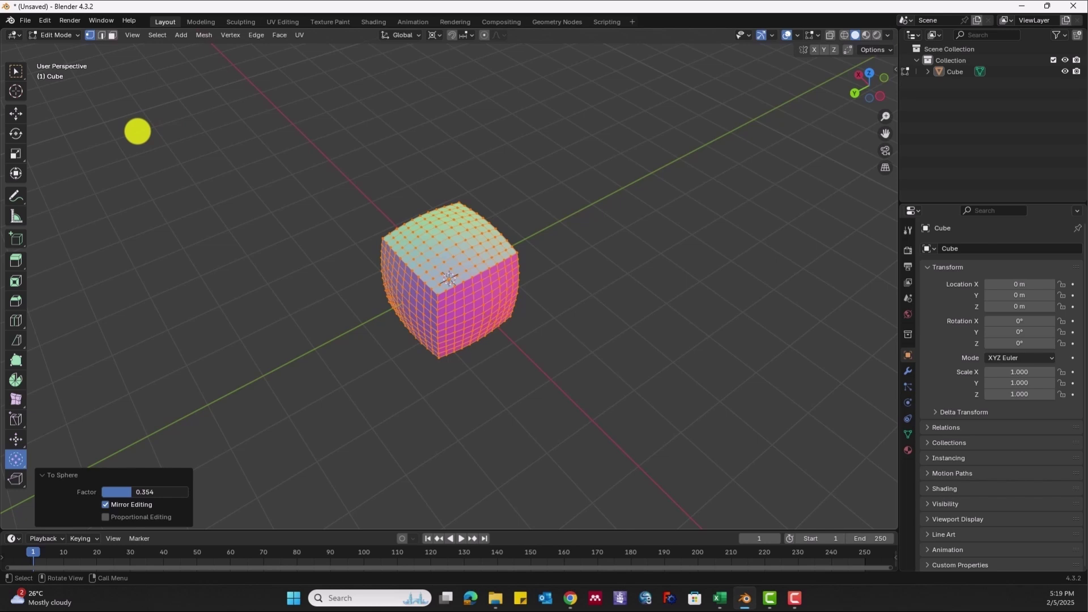
pyautogui.click(138, 131)
# - Delete the rounded cube in Object Mode and add a new 2 m cube at the origin
pyautogui.click(16, 459)
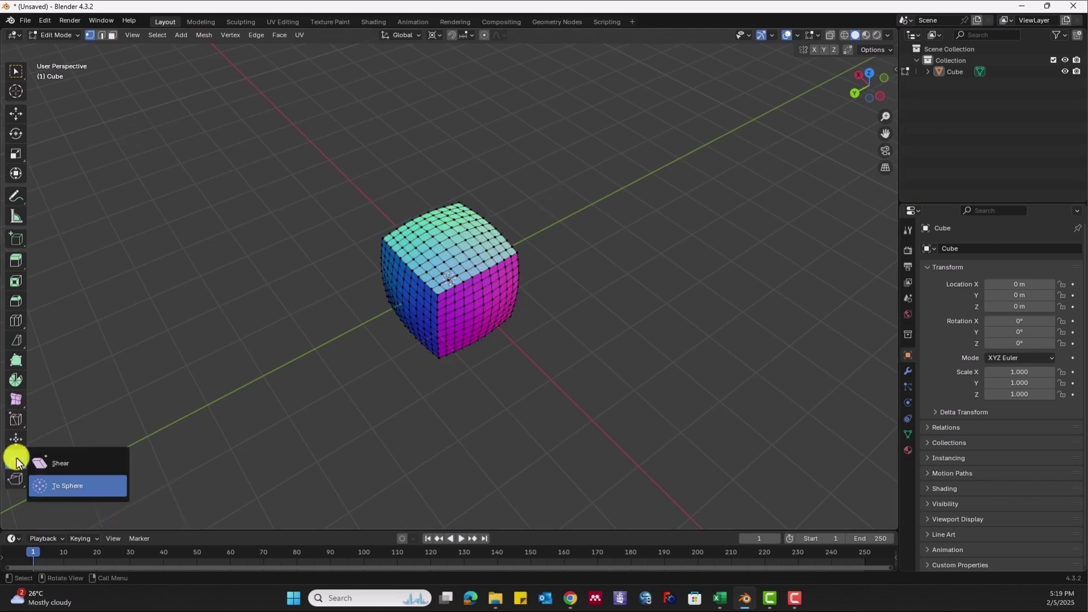
pyautogui.click(69, 467)
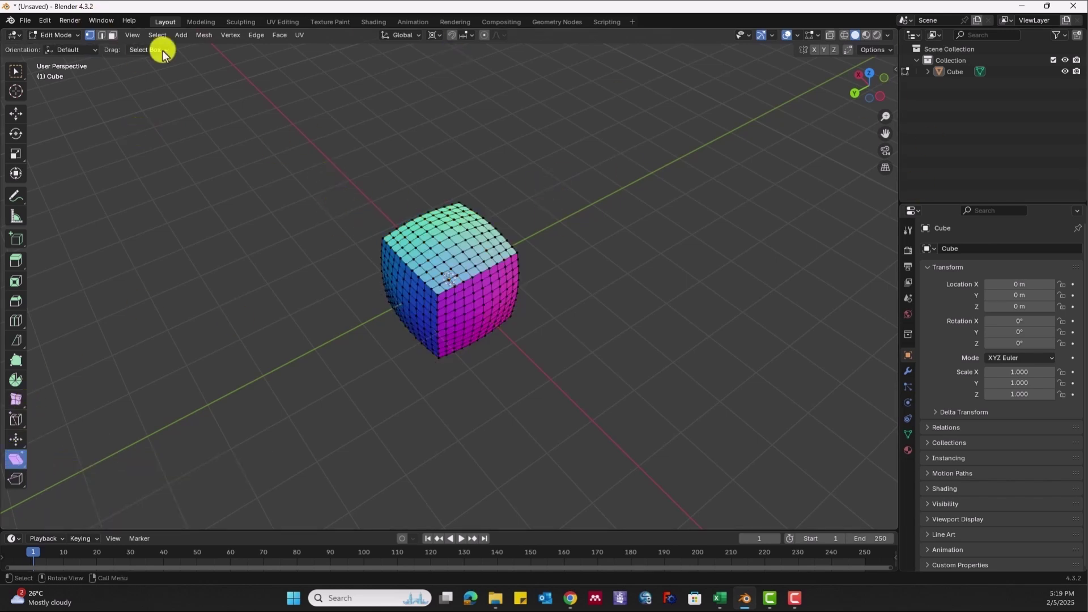
pyautogui.click(40, 39)
pyautogui.click(57, 50)
pyautogui.press('Delete')
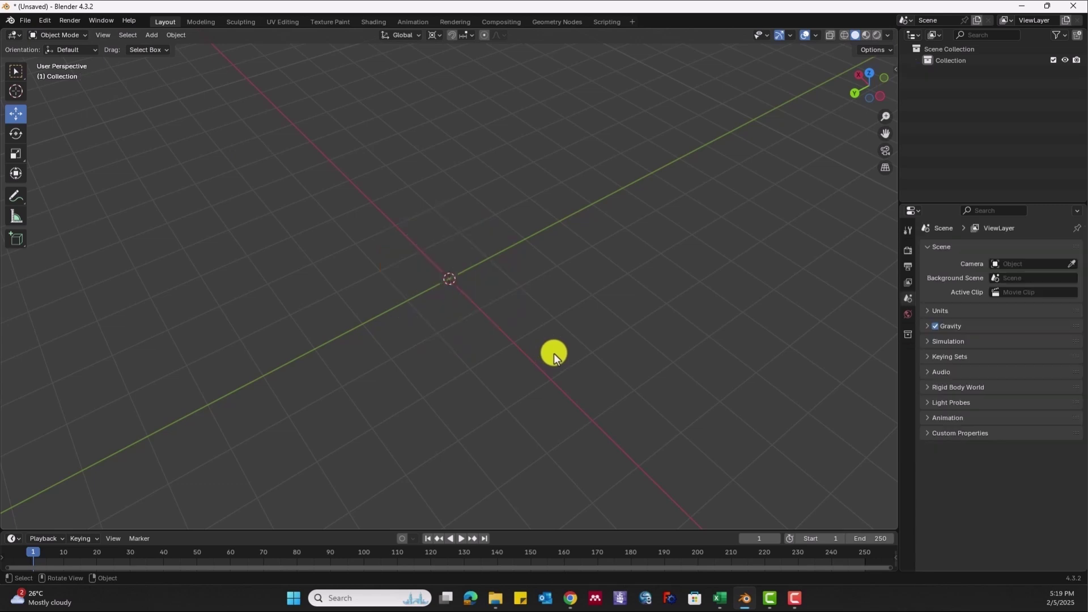
pyautogui.click(161, 35)
pyautogui.moveTo(179, 61)
pyautogui.click(271, 65)
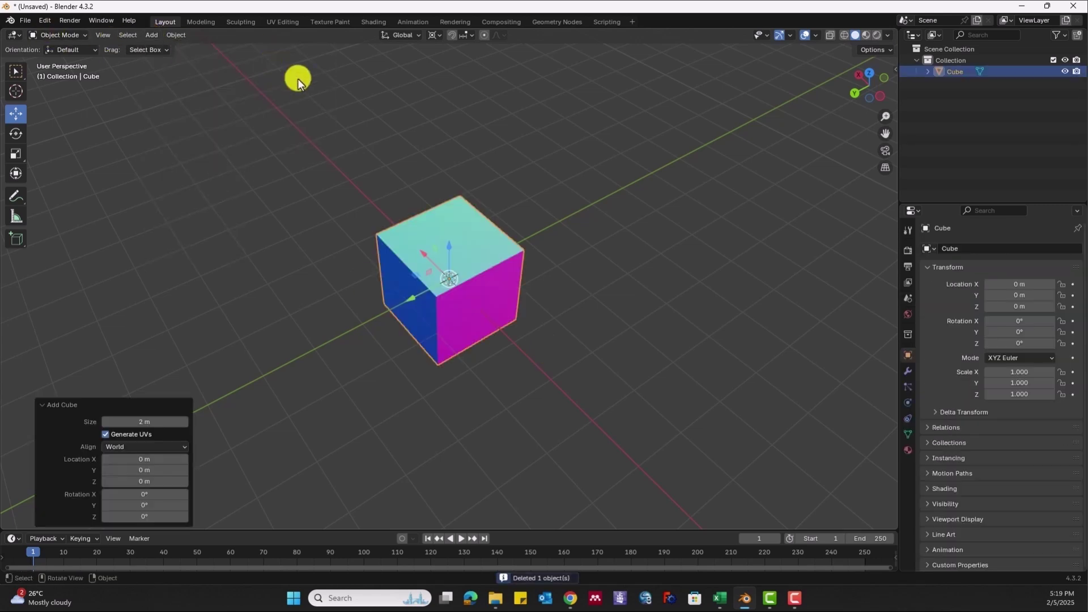
# - Enter Edit Mode and extrude the cube's +X side face about 1.97 m along its normal
pyautogui.press('Tab')
pyautogui.click(16, 261)
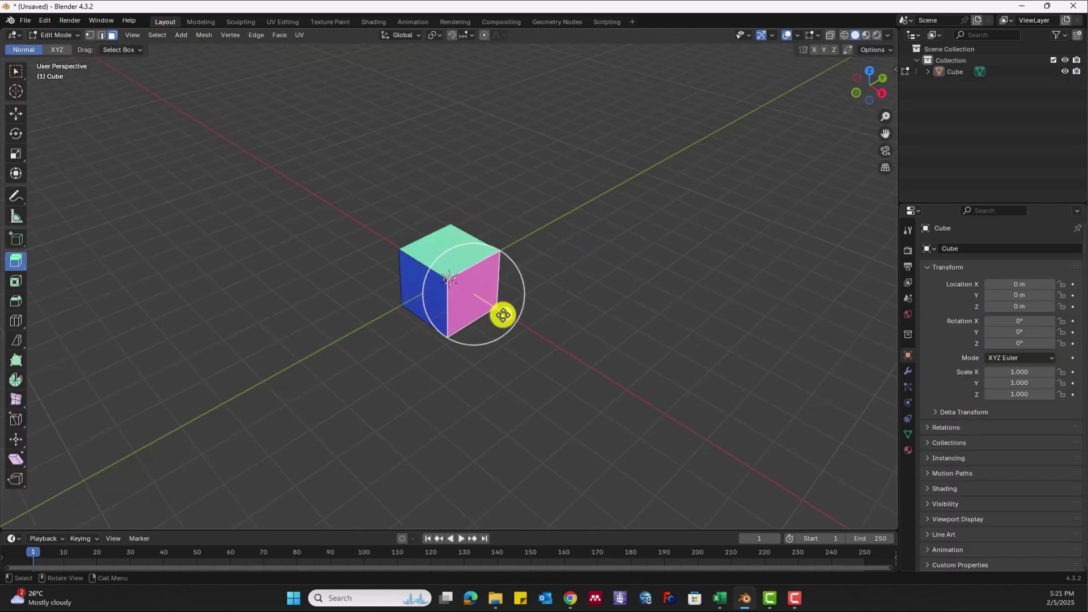
pyautogui.moveTo(504, 314); pyautogui.dragTo(561, 341)
pyautogui.scroll(-2, 338, 304)
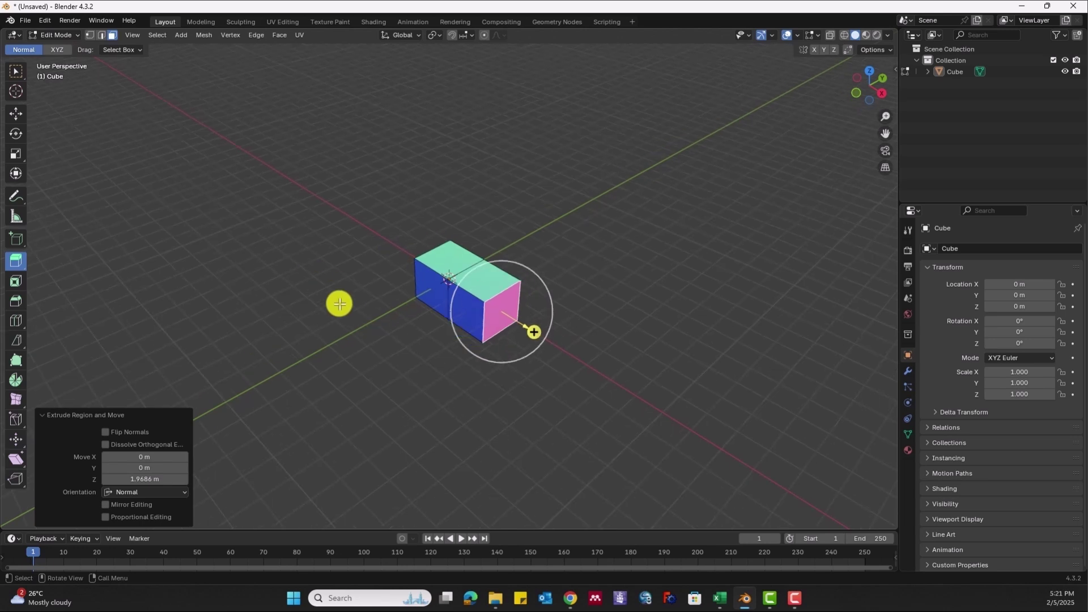
pyautogui.moveTo(338, 304); pyautogui.dragTo(433, 357, button='middle')
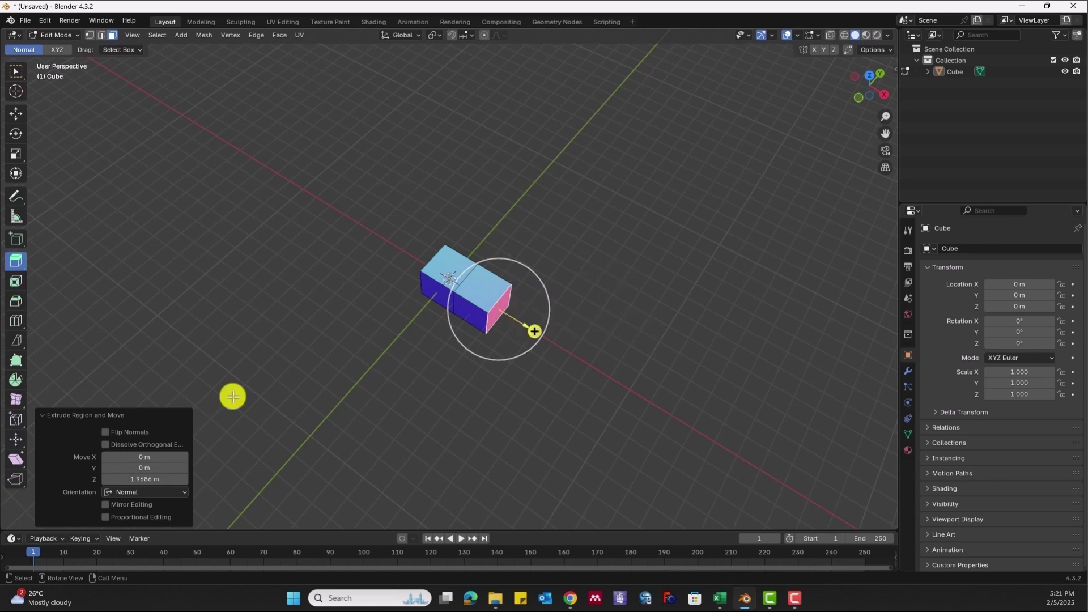
# - Shear the extruded end face in the top view about Z with Axis Ortho X and an Offset of -1
pyautogui.click(14, 460)
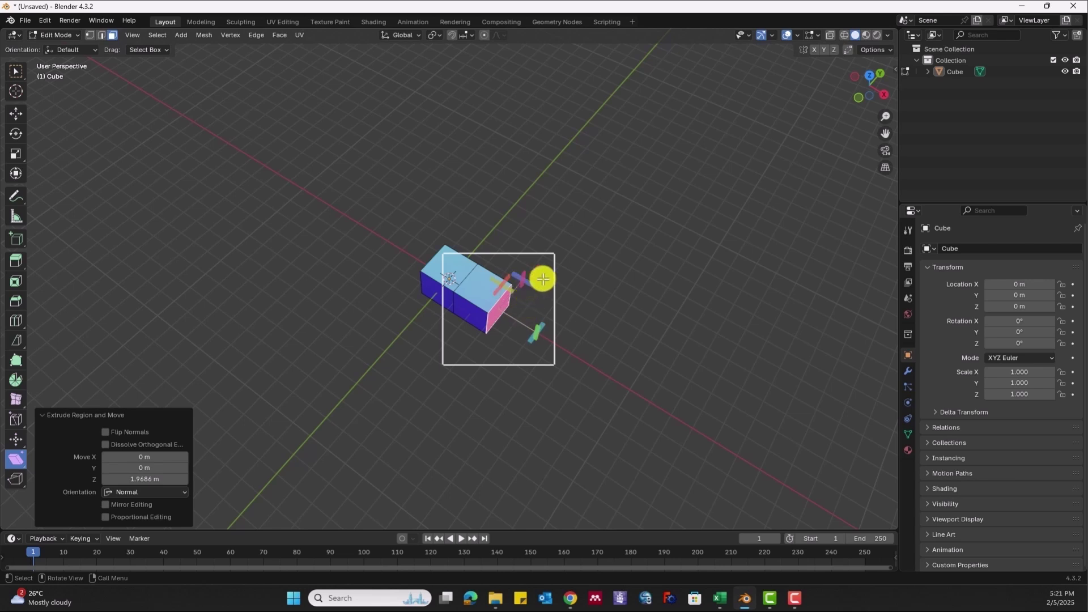
pyautogui.click(870, 77)
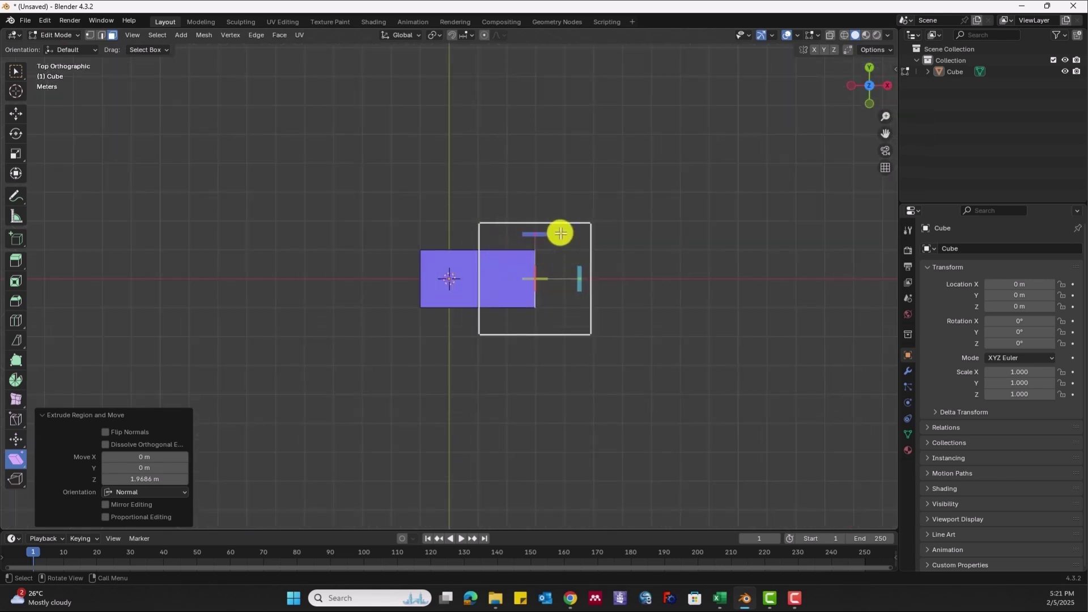
pyautogui.moveTo(581, 290); pyautogui.dragTo(564, 334)
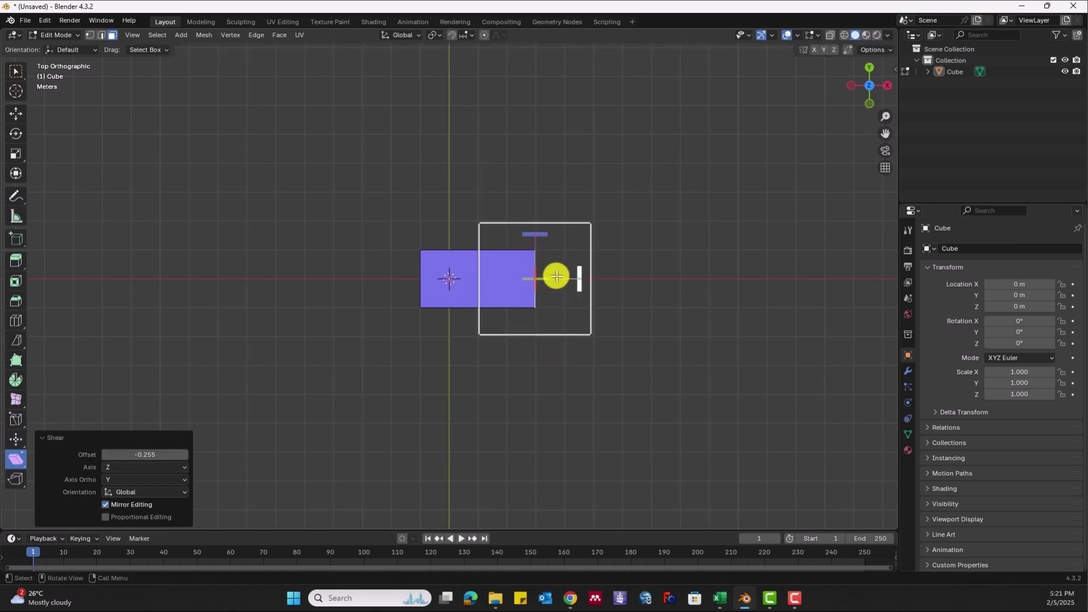
pyautogui.moveTo(538, 236); pyautogui.dragTo(375, 293)
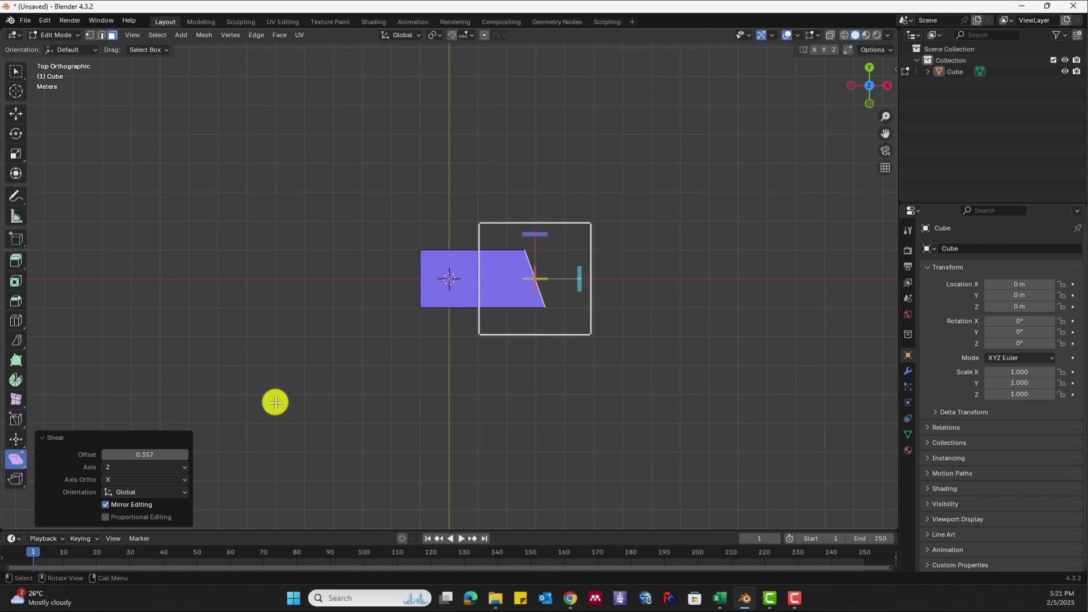
pyautogui.click(149, 453)
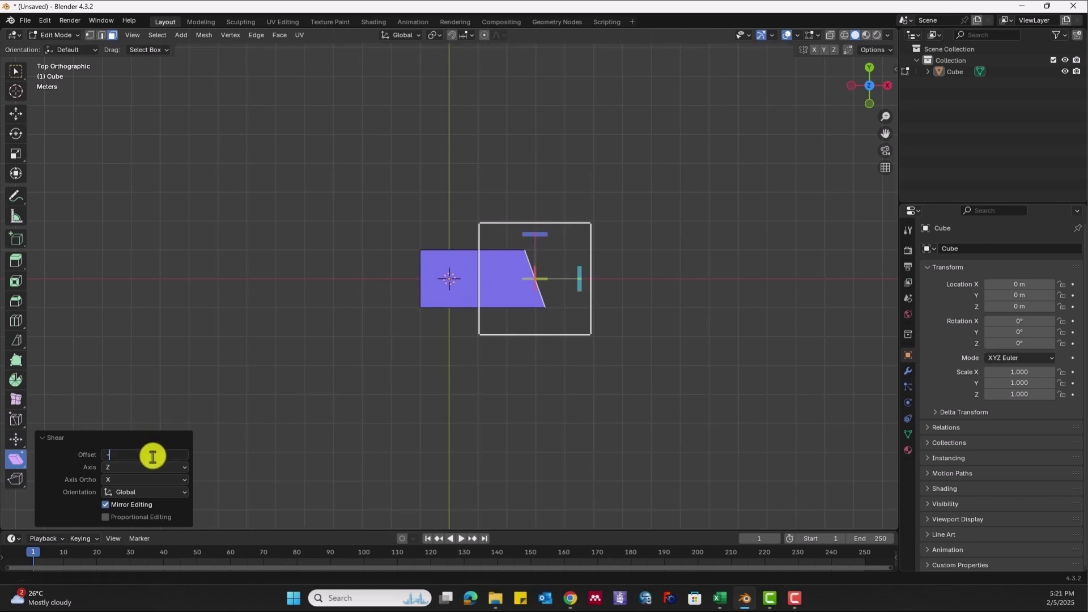
pyautogui.write('-1')
pyautogui.press('Return')
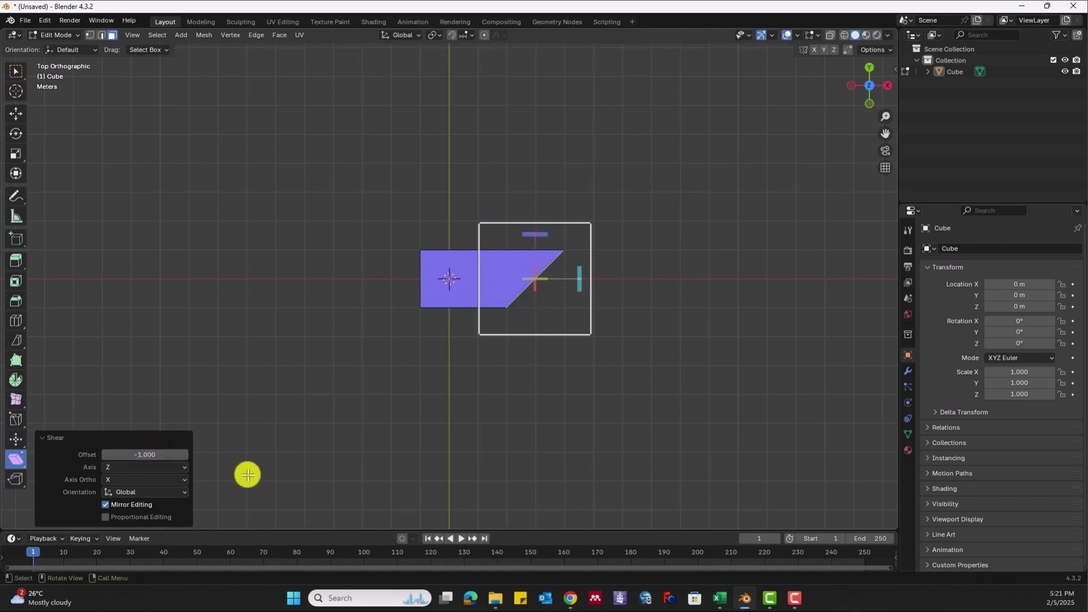
pyautogui.moveTo(515, 252); pyautogui.dragTo(500, 231, button='middle')
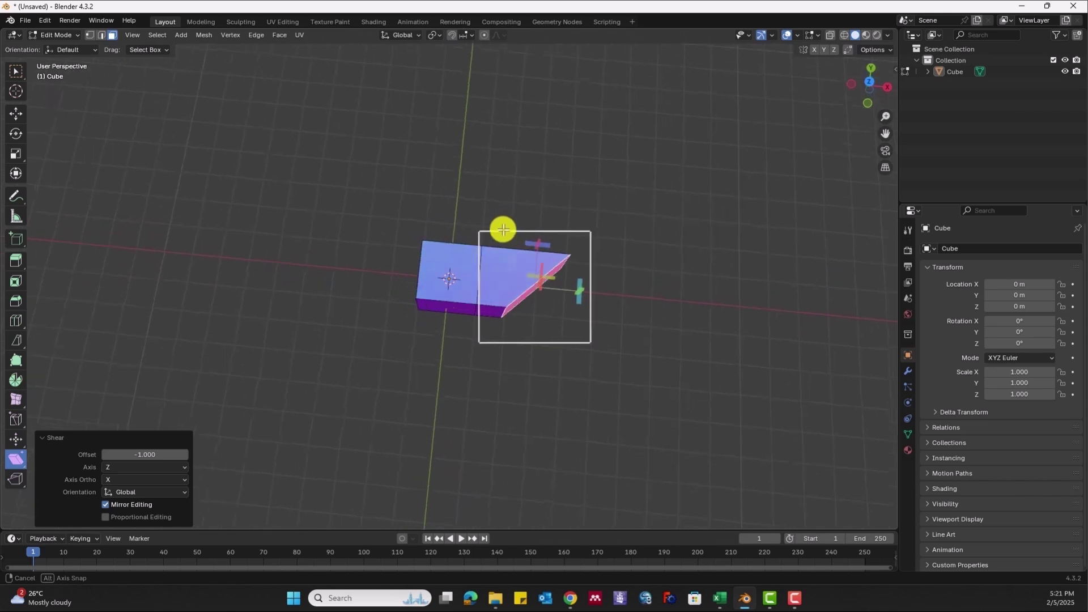
# - Extrude the sheared end face about -4.37 m along the global Y axis to form a mitred corner
pyautogui.click(16, 263)
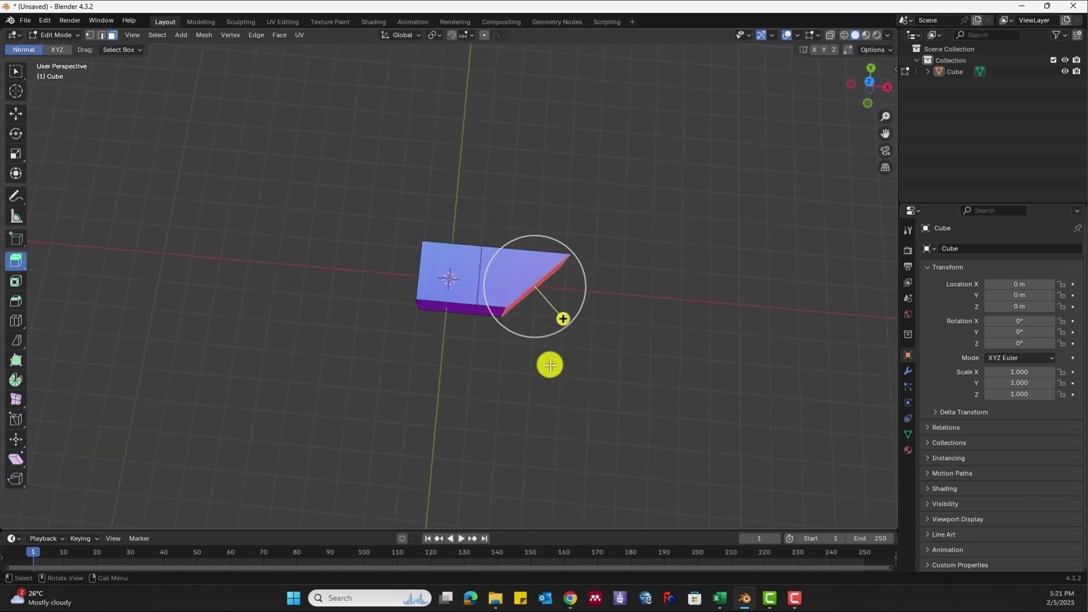
pyautogui.moveTo(563, 318); pyautogui.dragTo(498, 450)
pyautogui.press('y')
pyautogui.scroll(3, 532, 277)
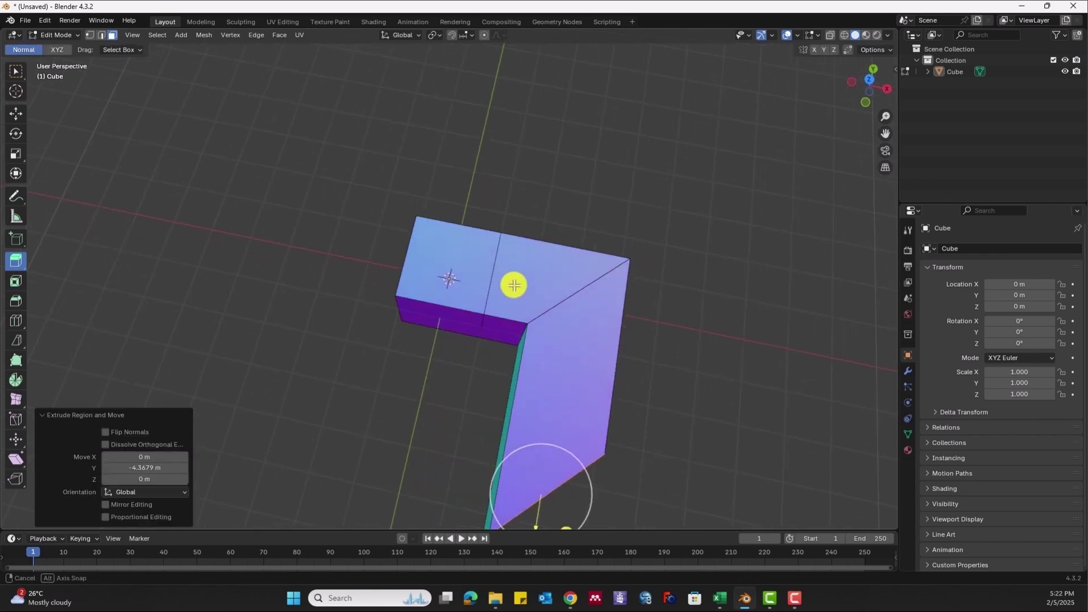
pyautogui.moveTo(514, 285); pyautogui.dragTo(429, 267, button='middle')
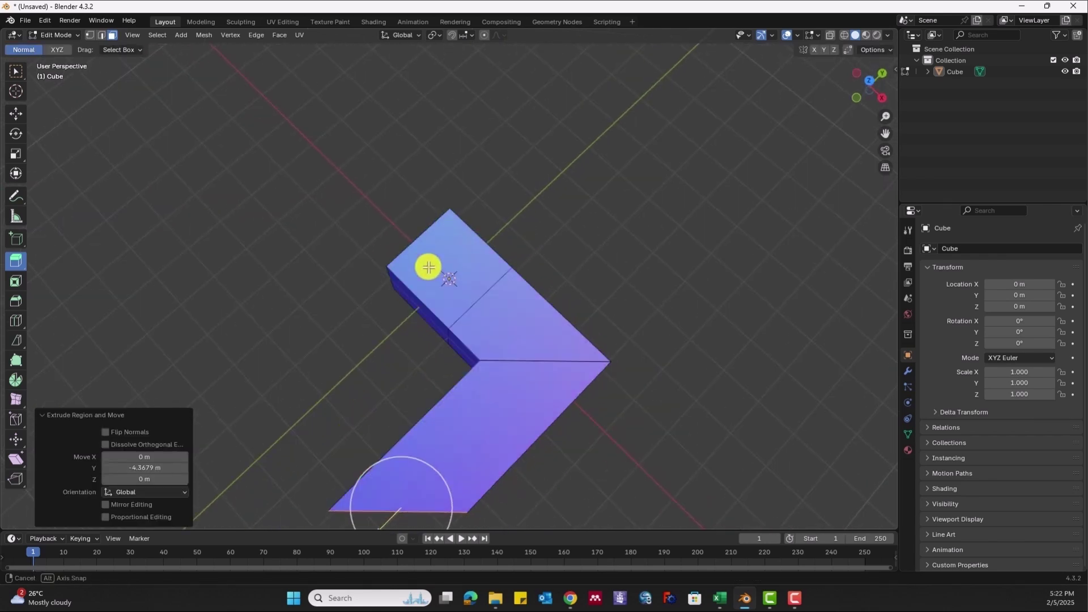
# - Select the top face of the original cube segment and undo the last two actions
pyautogui.click(439, 304)
pyautogui.moveTo(581, 251); pyautogui.dragTo(467, 364, button='middle')
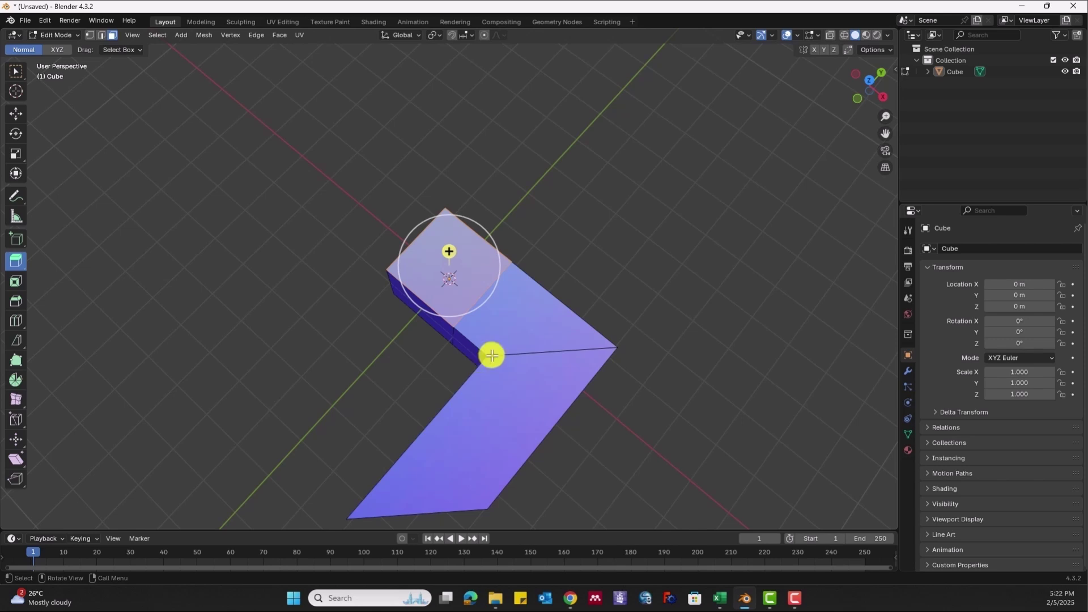
pyautogui.hotkey('ctrl', 'z')
pyautogui.hotkey('ctrl', 'z')
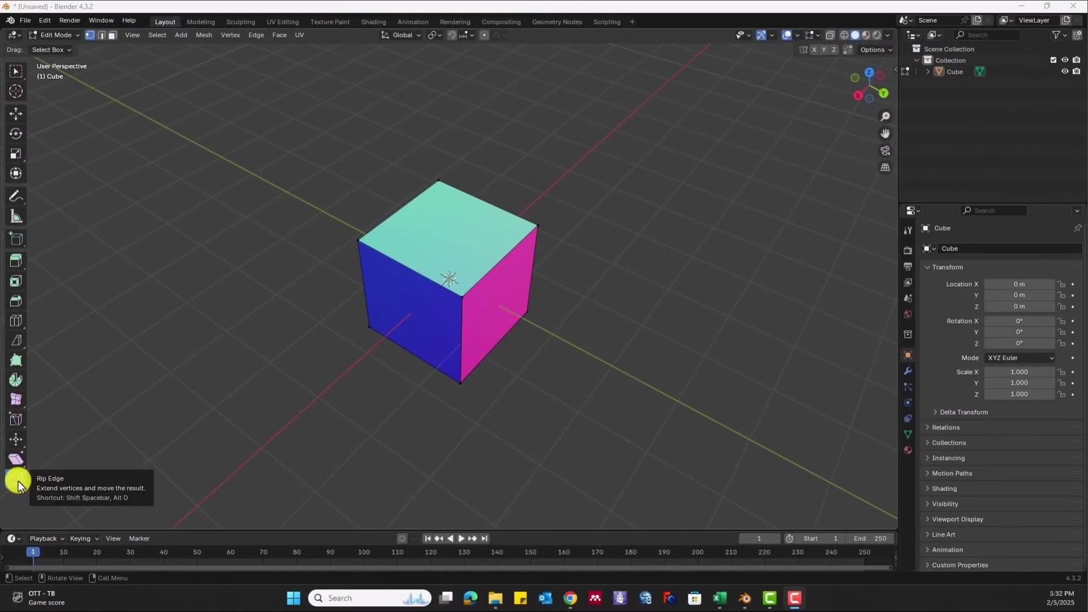
# - Rip the cube's upper +Y corner vertex with Rip Region and set its Move to X 0.17243, Y -0.04517, Z -0.26297 m
pyautogui.click(18, 480)
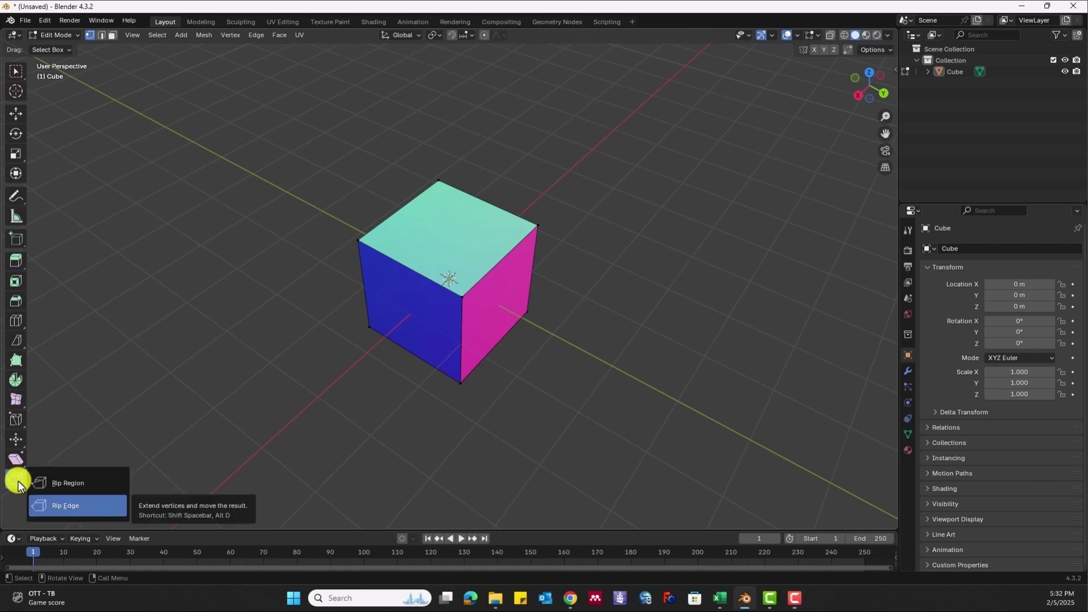
pyautogui.click(56, 481)
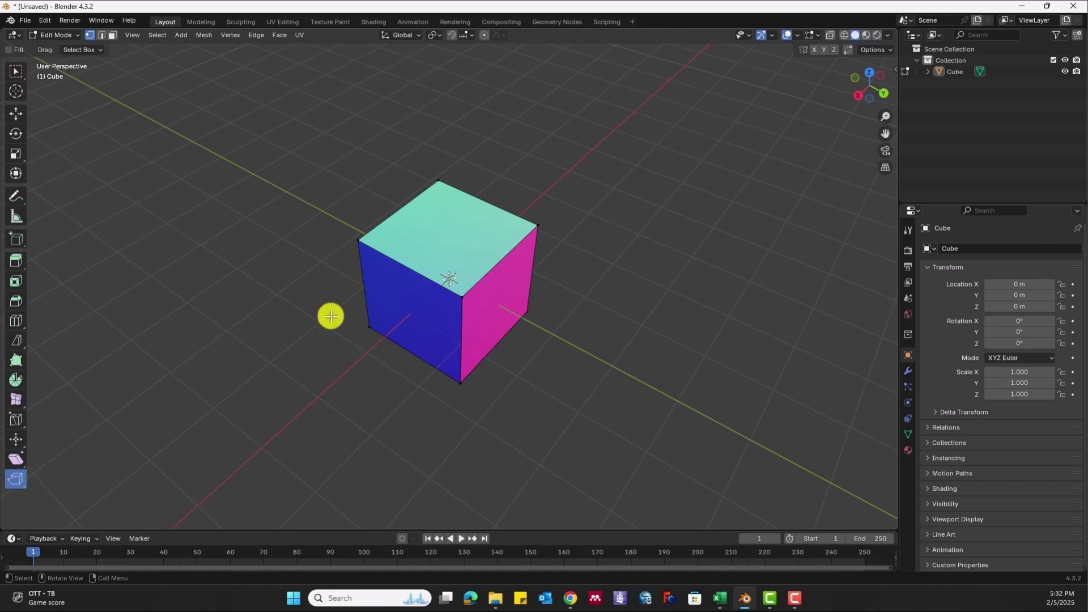
pyautogui.moveTo(518, 204); pyautogui.dragTo(589, 273)
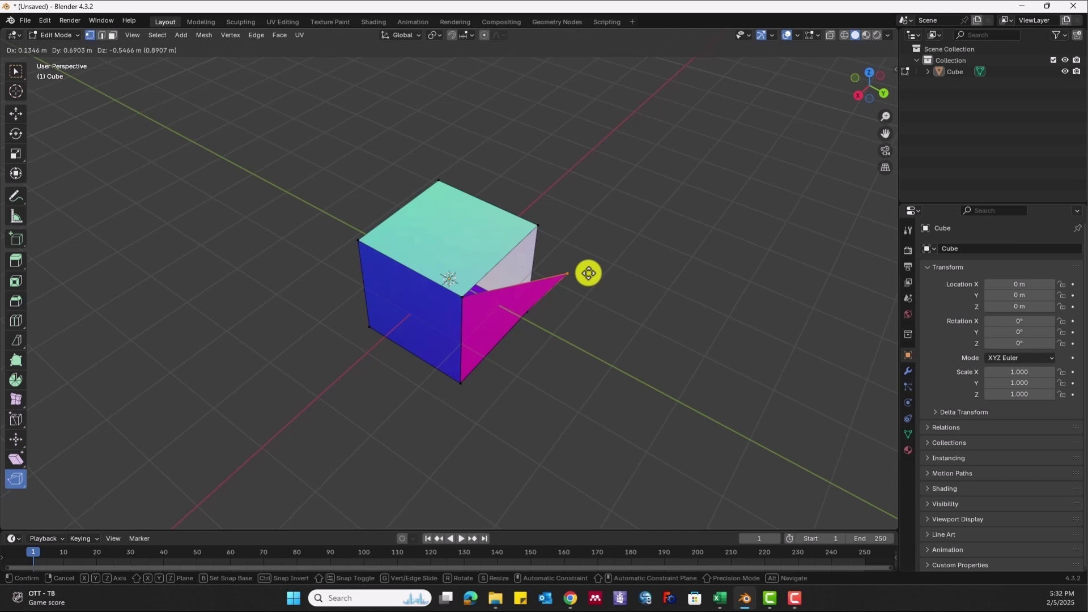
pyautogui.moveTo(589, 273); pyautogui.dragTo(579, 265)
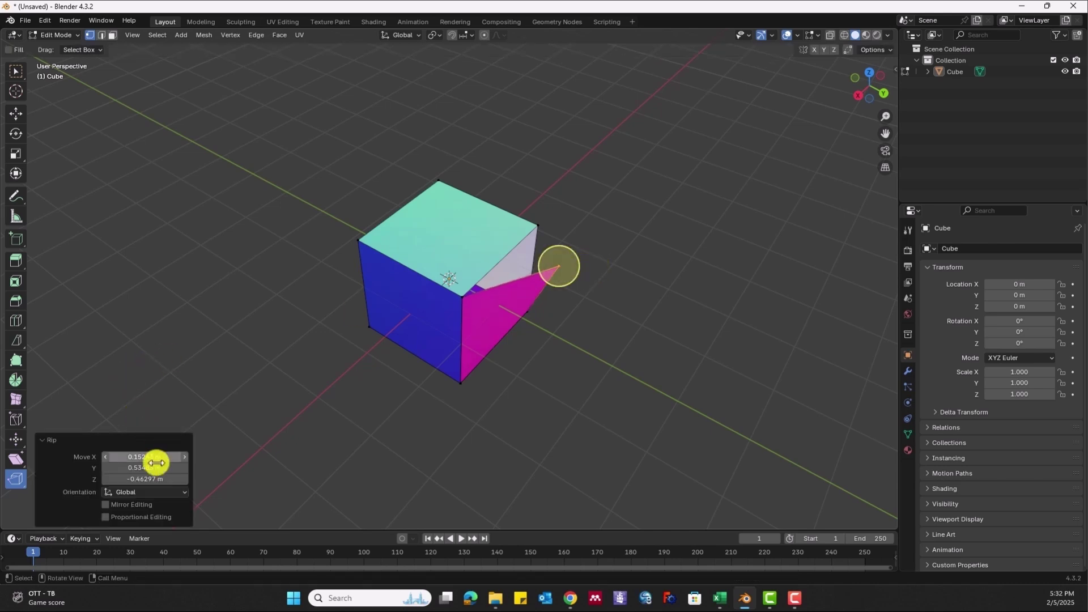
pyautogui.moveTo(151, 456); pyautogui.dragTo(172, 474)
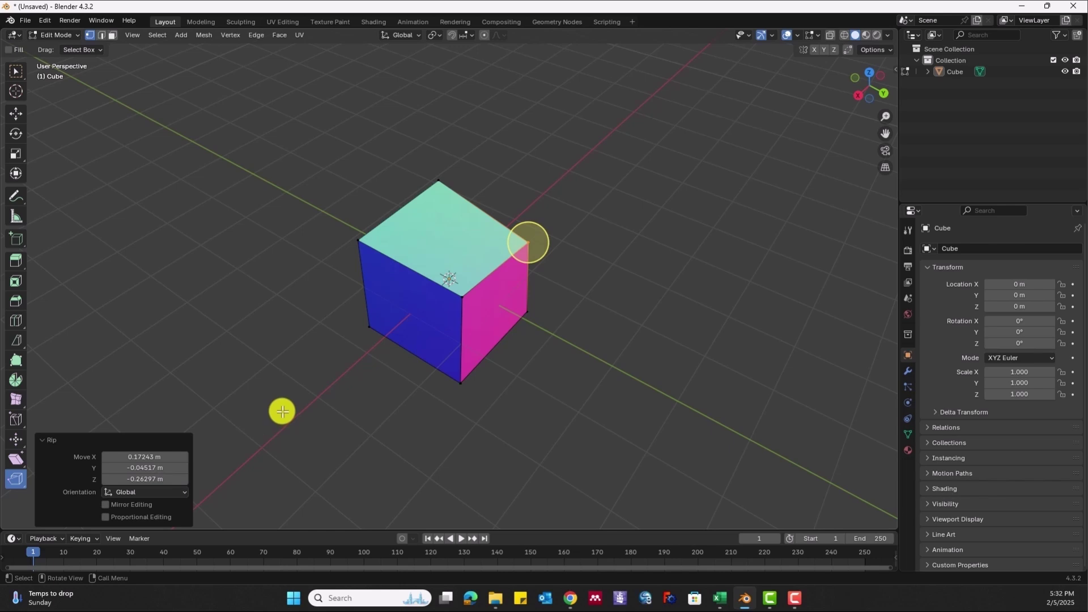
# - Move the ripped corner vertex away from the top face's corner
pyautogui.press('g')
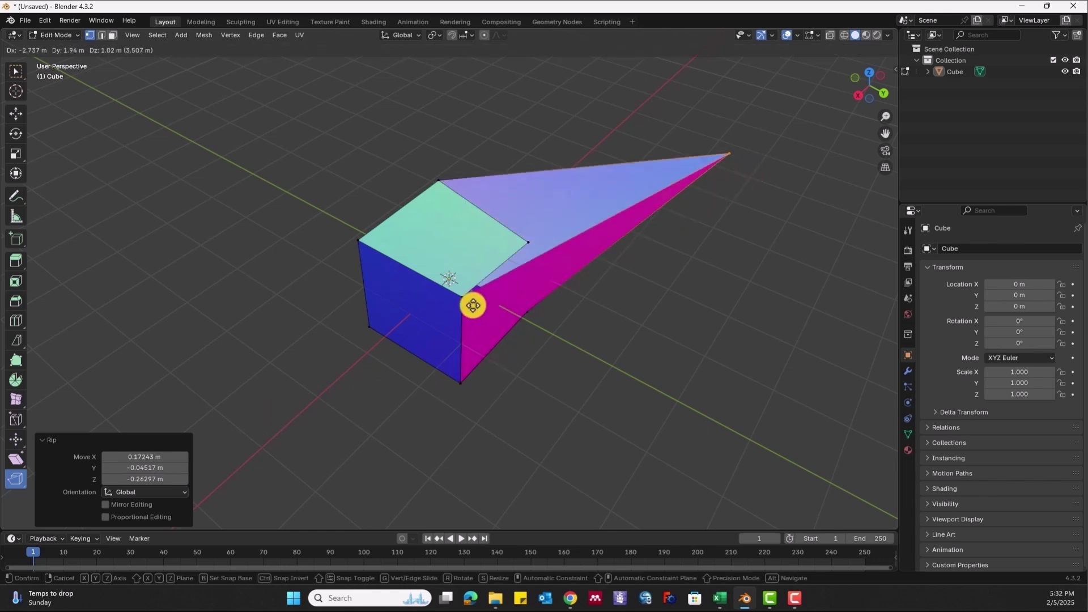
pyautogui.moveTo(405, 289); pyautogui.dragTo(277, 427)
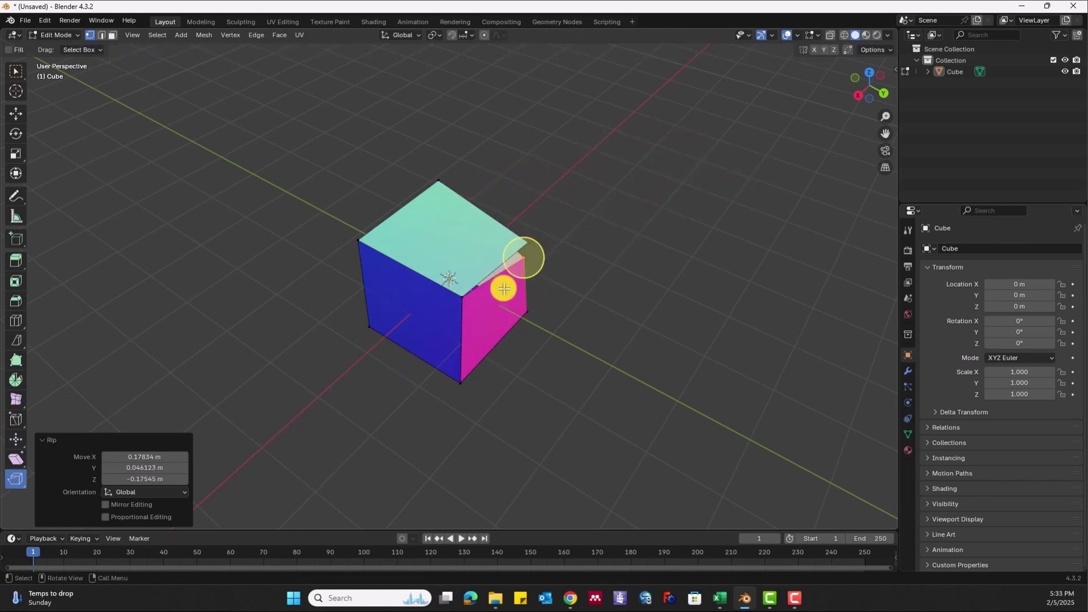
# - In edge select mode, rip the cube's vertical edge at the +X/-Y corner apart from the top and neighbouring side faces
pyautogui.scroll(4, 533, 242)
pyautogui.moveTo(16, 479); pyautogui.dragTo(71, 508)
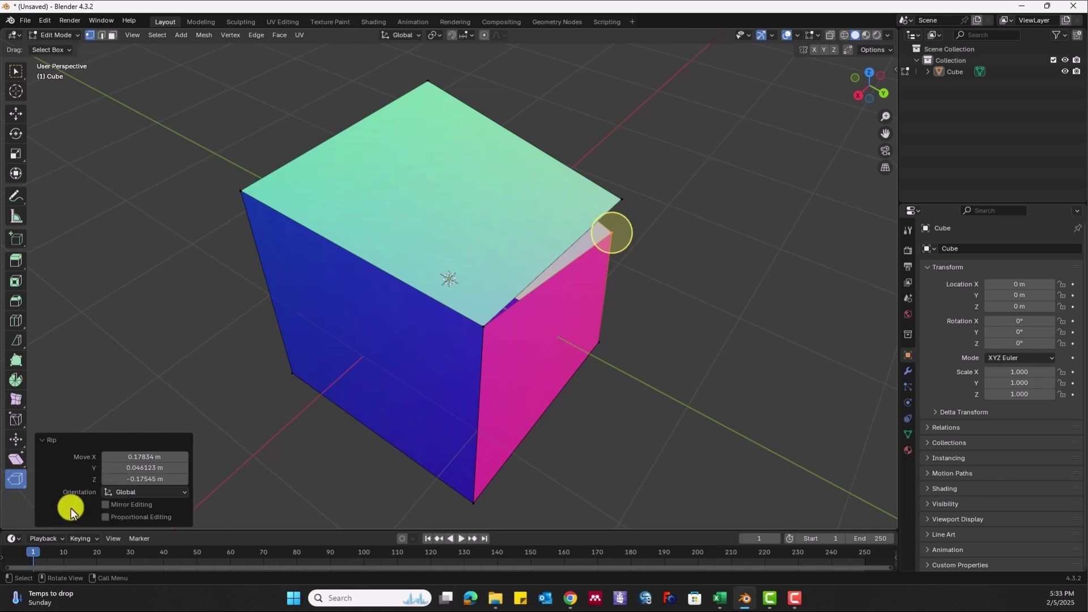
pyautogui.click(101, 35)
pyautogui.scroll(-1, 292, 287)
pyautogui.click(299, 292)
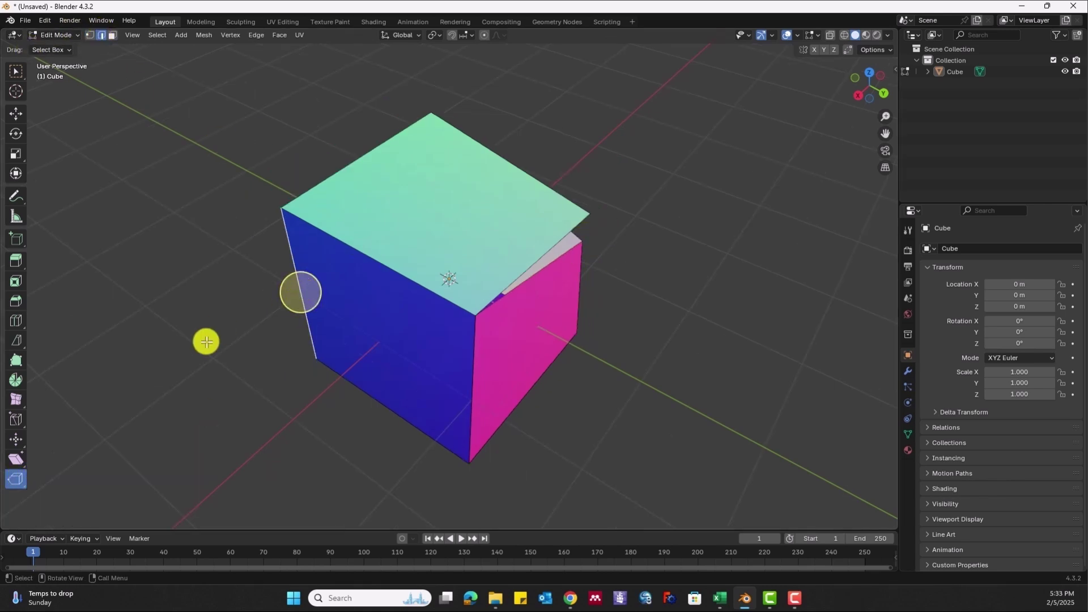
pyautogui.moveTo(191, 366); pyautogui.dragTo(227, 335)
pyautogui.click(317, 295)
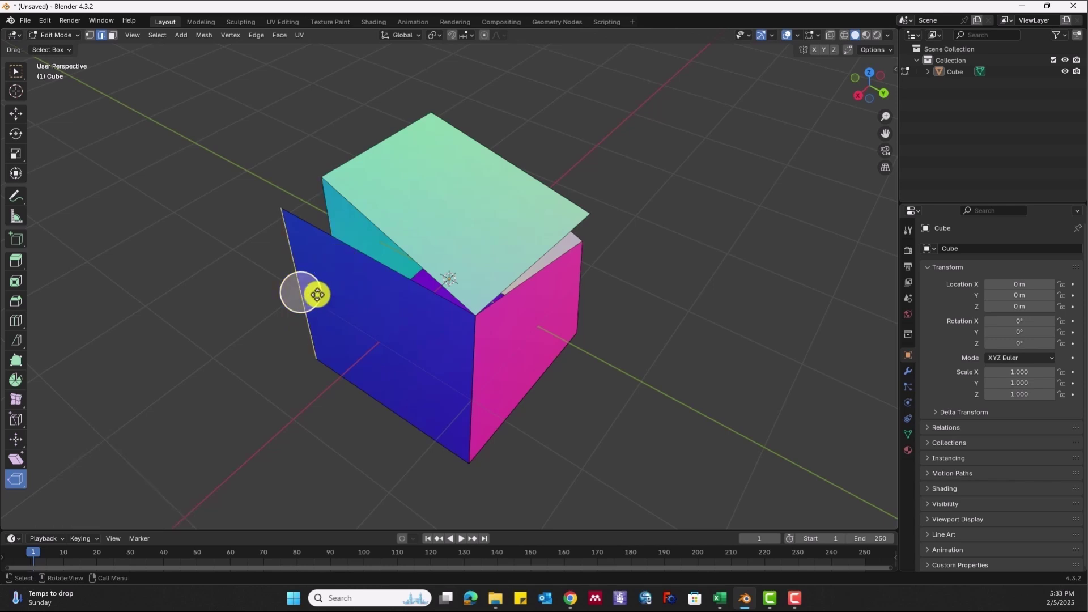
# - Extend the ripped vertical edge outward with Rip Edge by X 0.68388, Y -0.60783, Z -0.17703 m and inspect the new face
pyautogui.moveTo(305, 302); pyautogui.dragTo(205, 319)
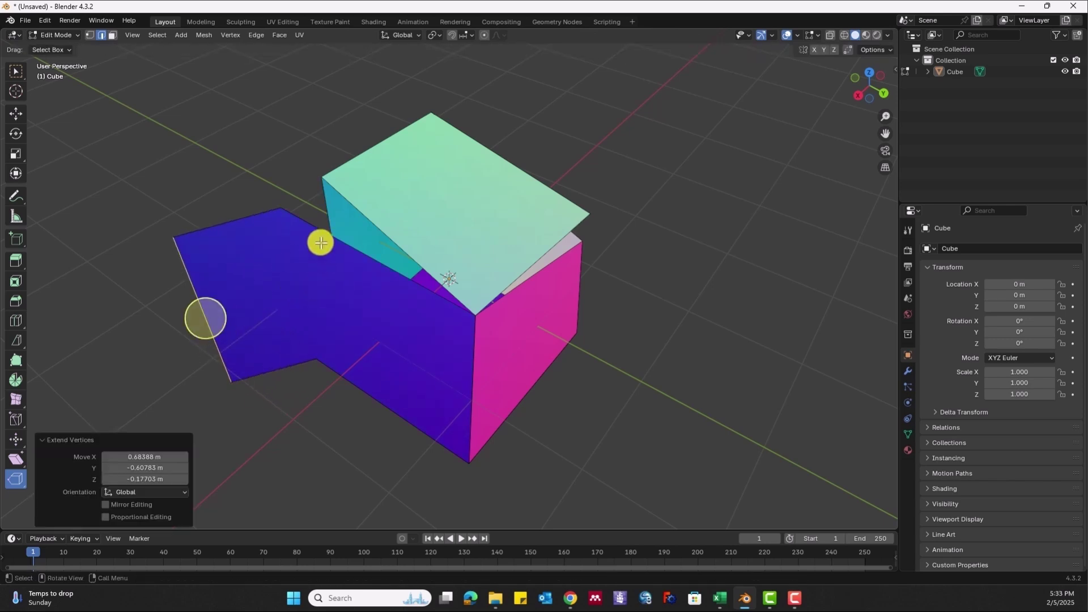
pyautogui.moveTo(318, 240); pyautogui.dragTo(396, 260, button='middle')
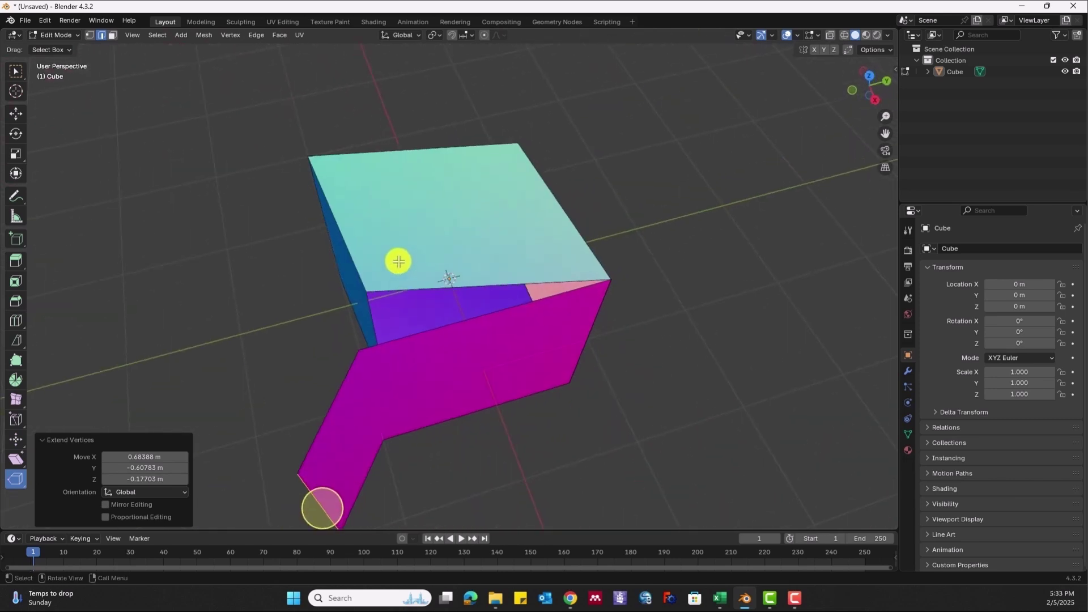
pyautogui.moveTo(136, 465); pyautogui.dragTo(238, 454)
pyautogui.moveTo(295, 267); pyautogui.dragTo(399, 295, button='middle')
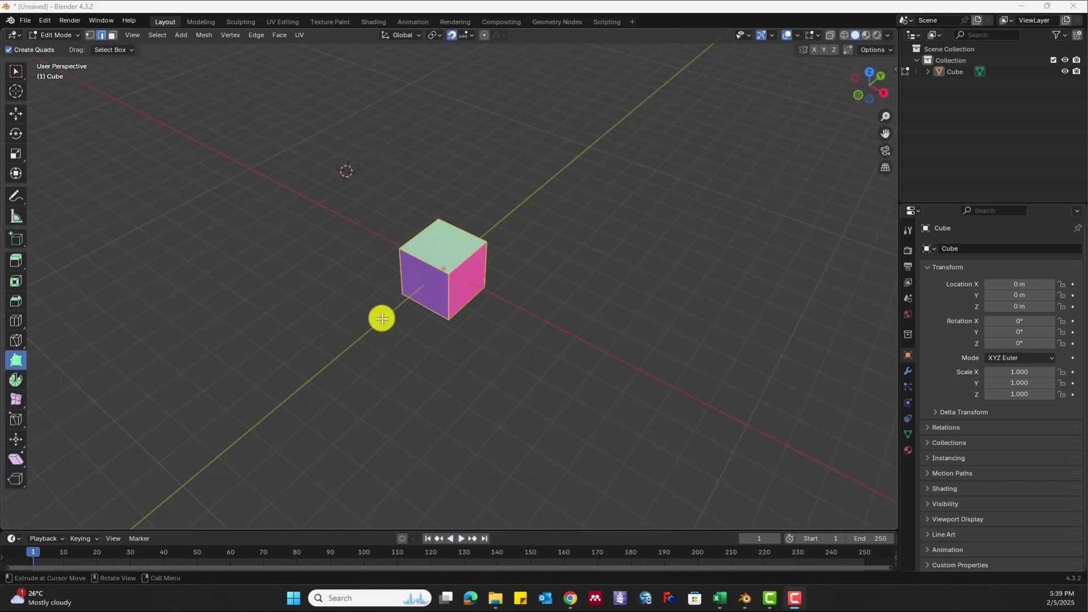